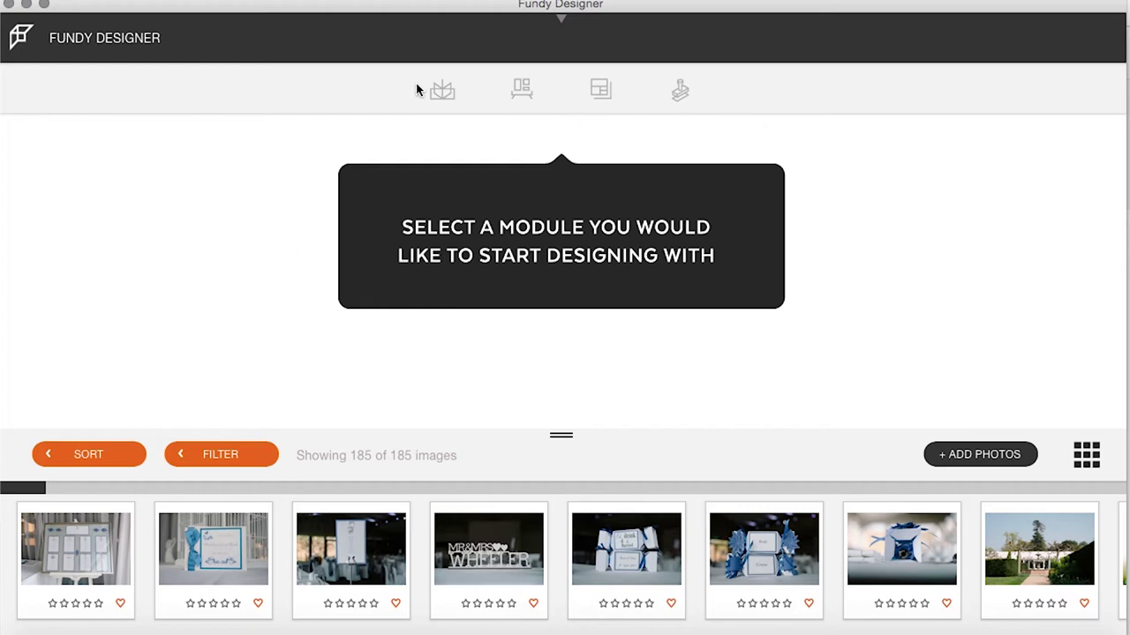
Step: Start a new album and choose GraphiStudio as the album company
click(444, 91)
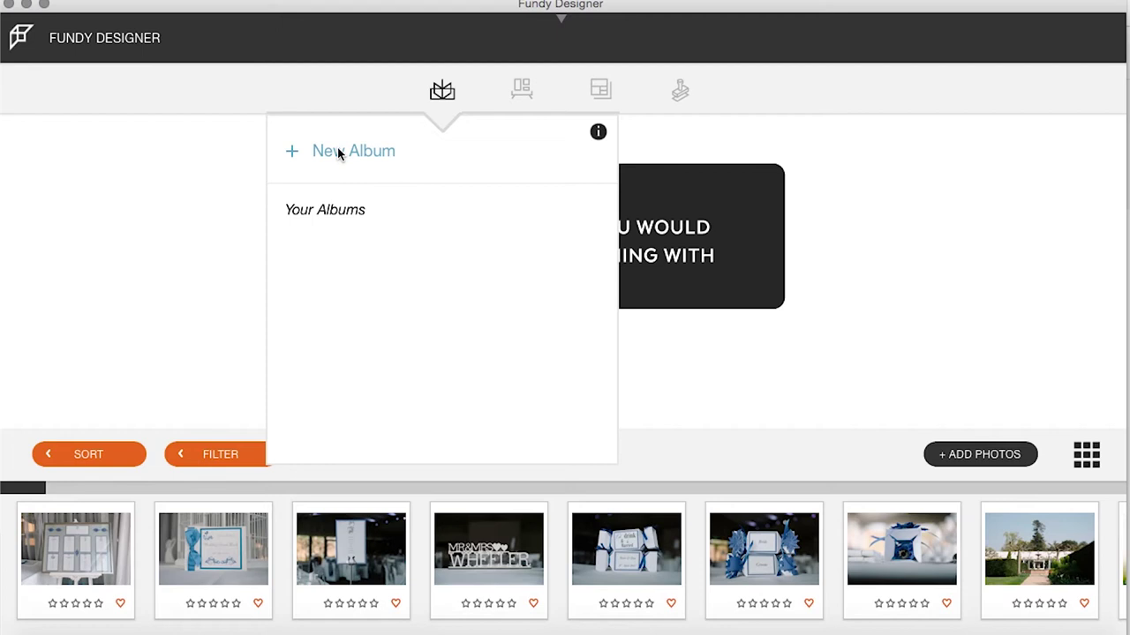
click(380, 160)
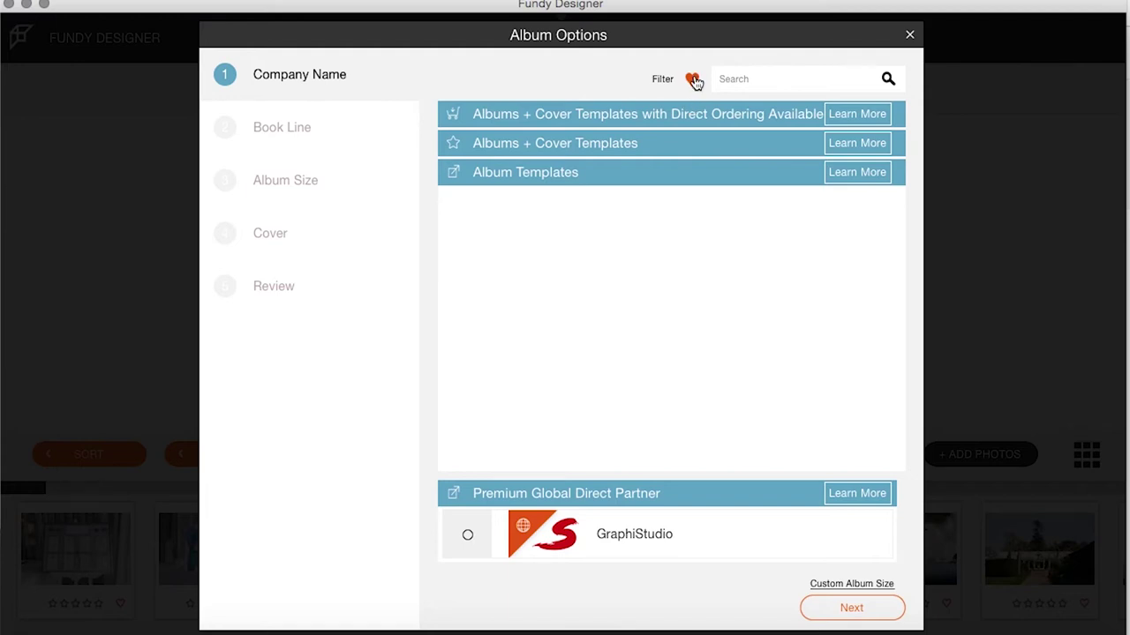
click(684, 113)
scroll(653, 262, down, 15)
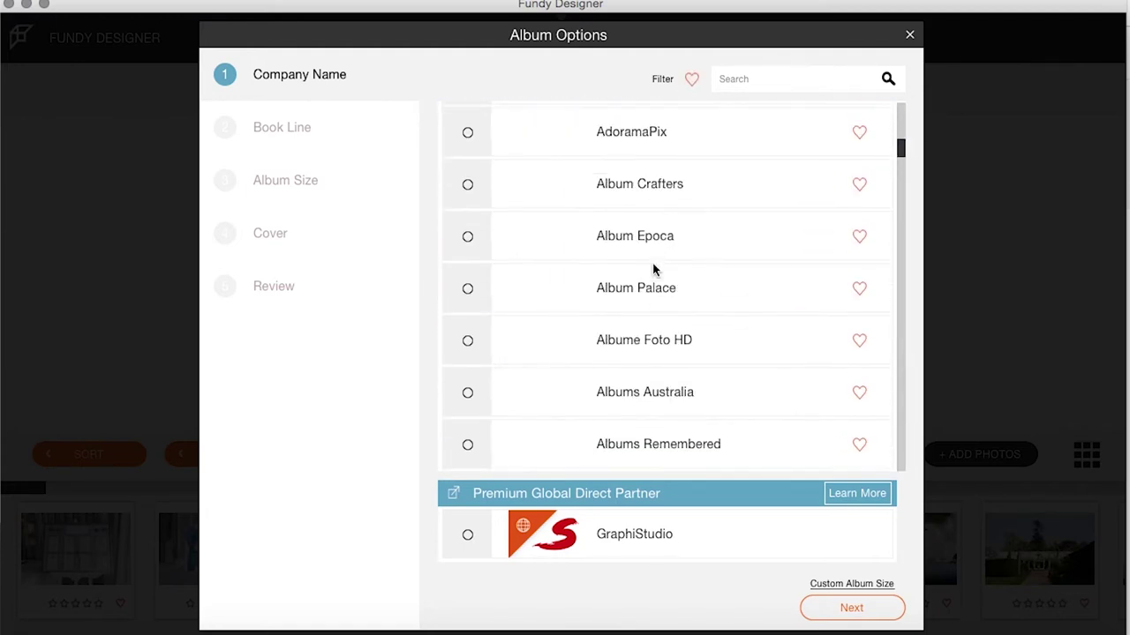
scroll(652, 265, down, 20)
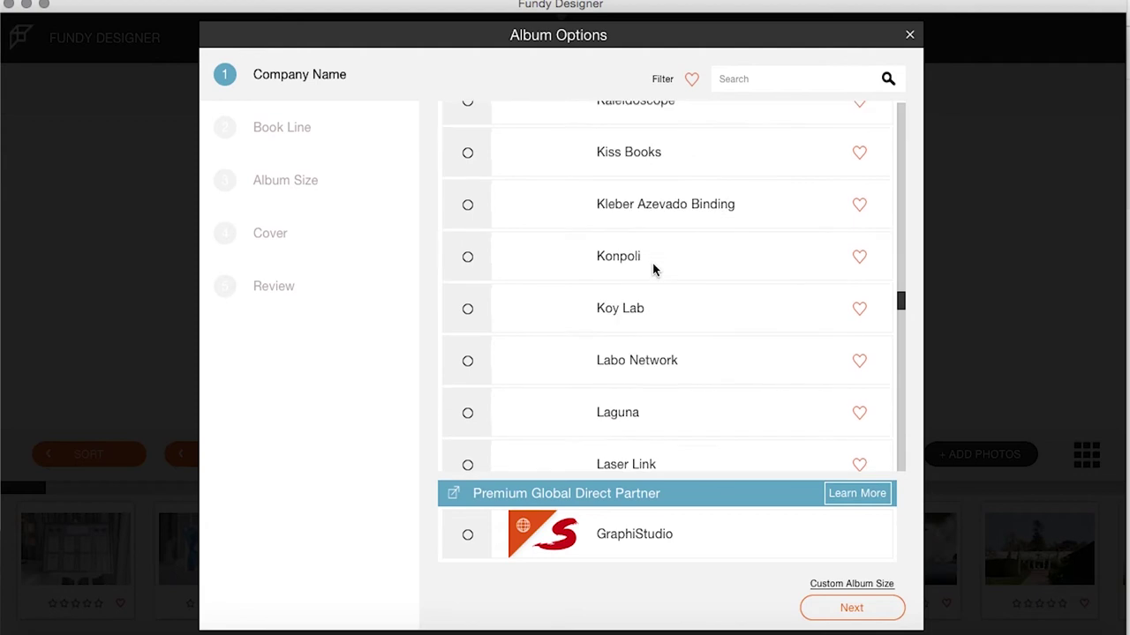
scroll(654, 269, down, 15)
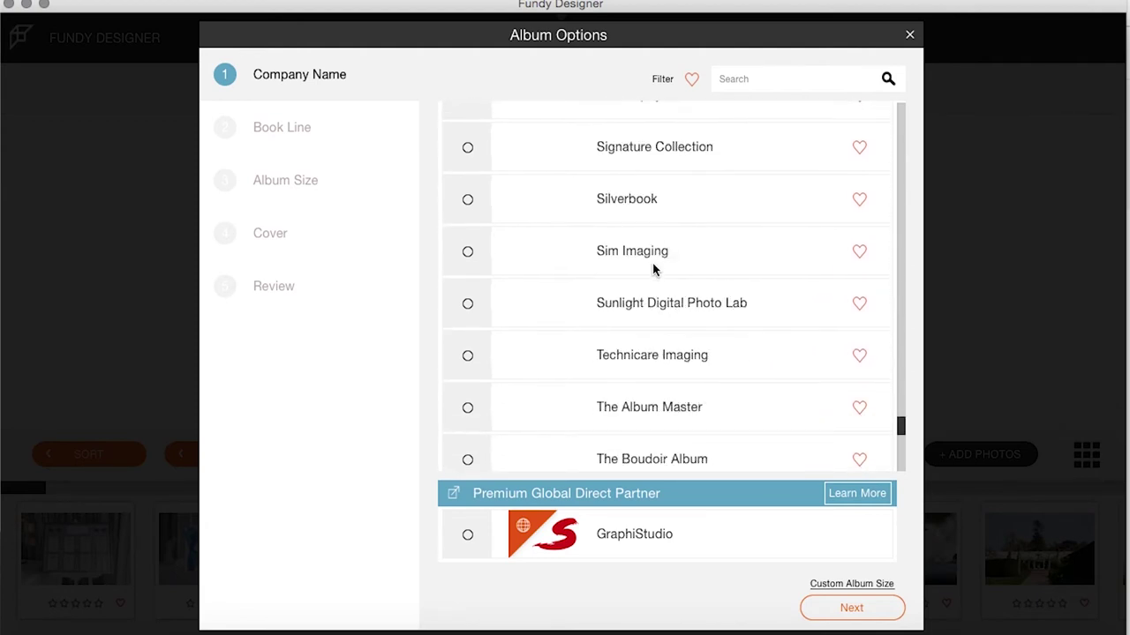
scroll(654, 269, down, 8)
scroll(653, 270, up, 20)
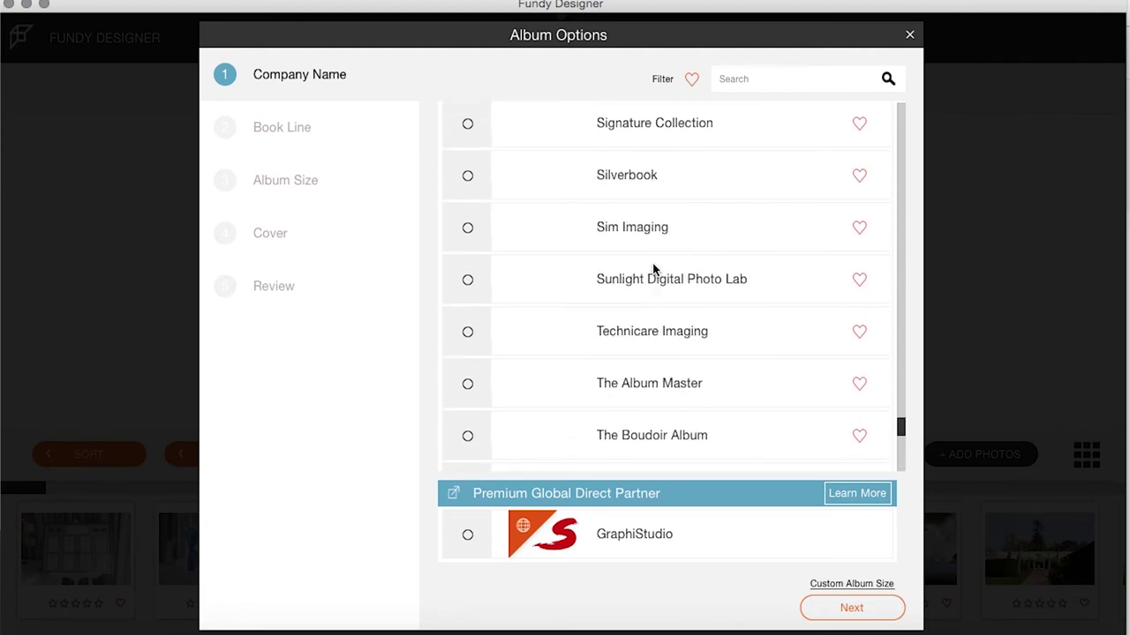
scroll(653, 270, up, 20)
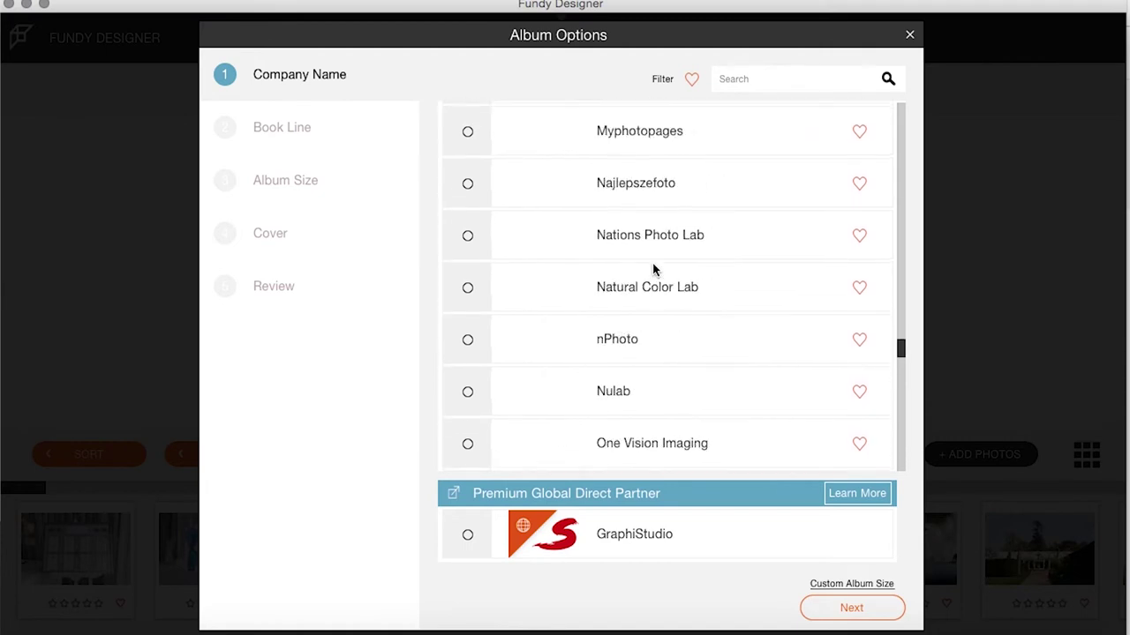
scroll(653, 270, up, 20)
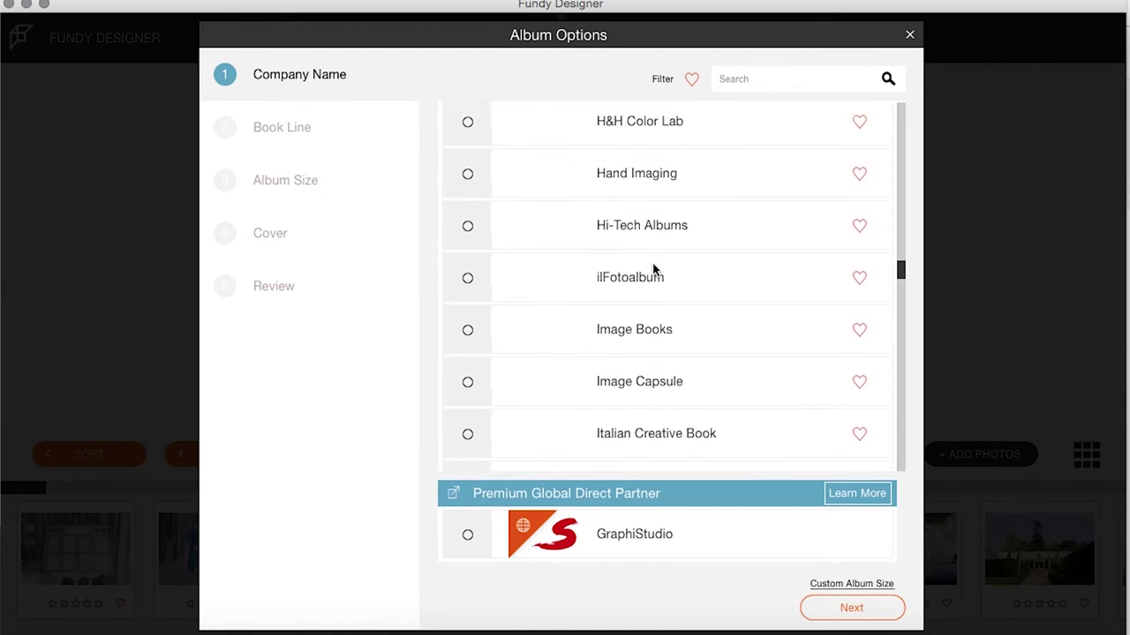
click(653, 542)
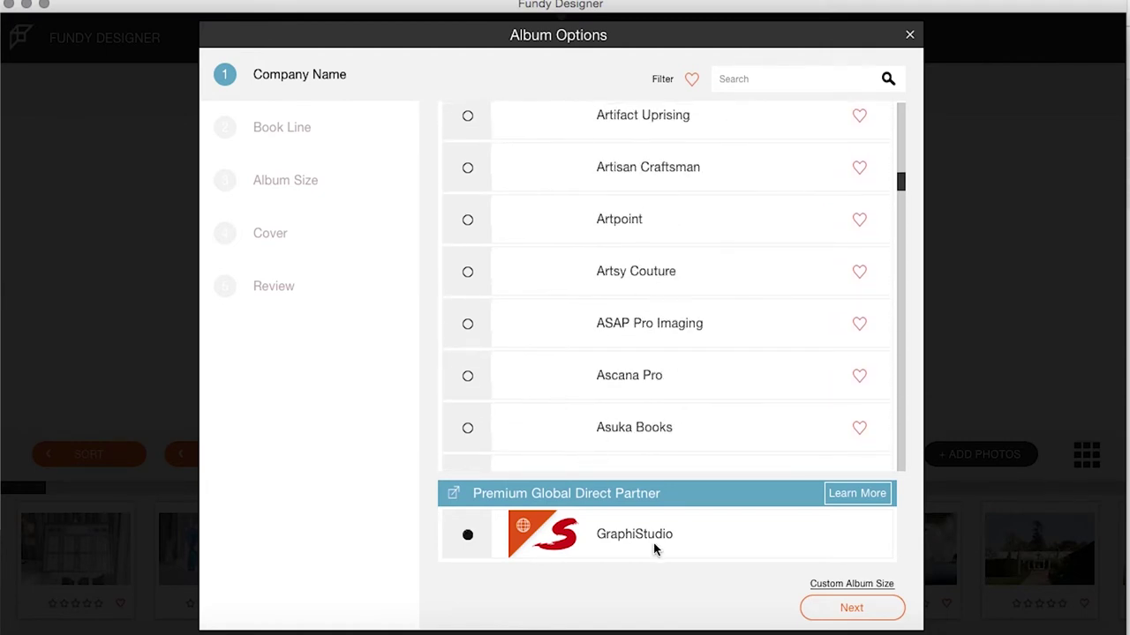
click(842, 619)
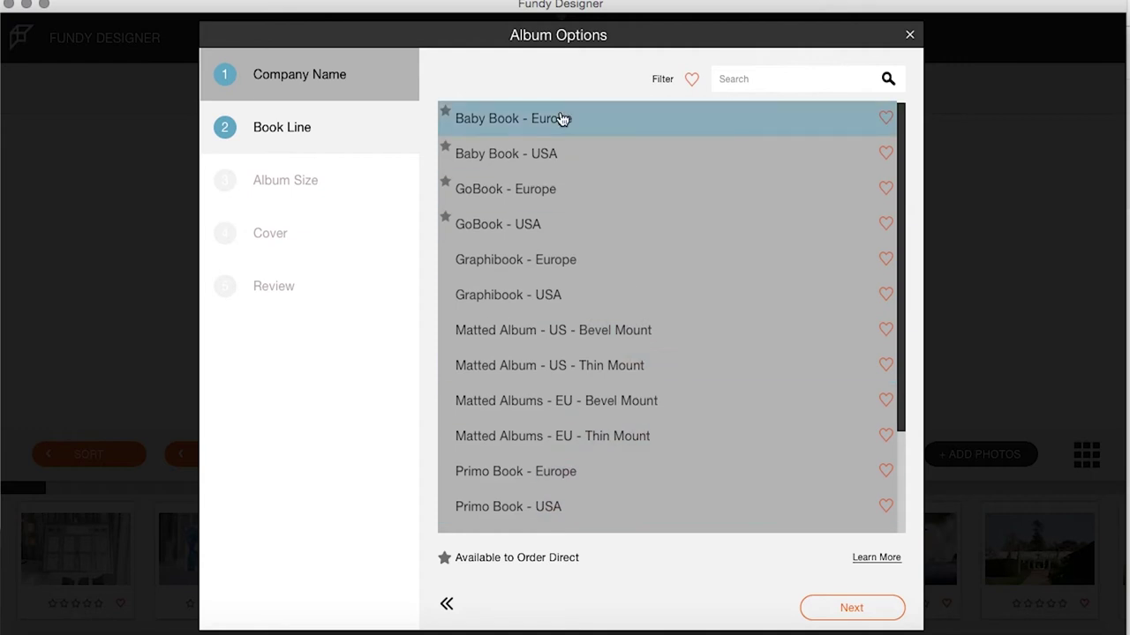
Step: Choose Young Book - Europe as the album's book line
drag(902, 160, 892, 285)
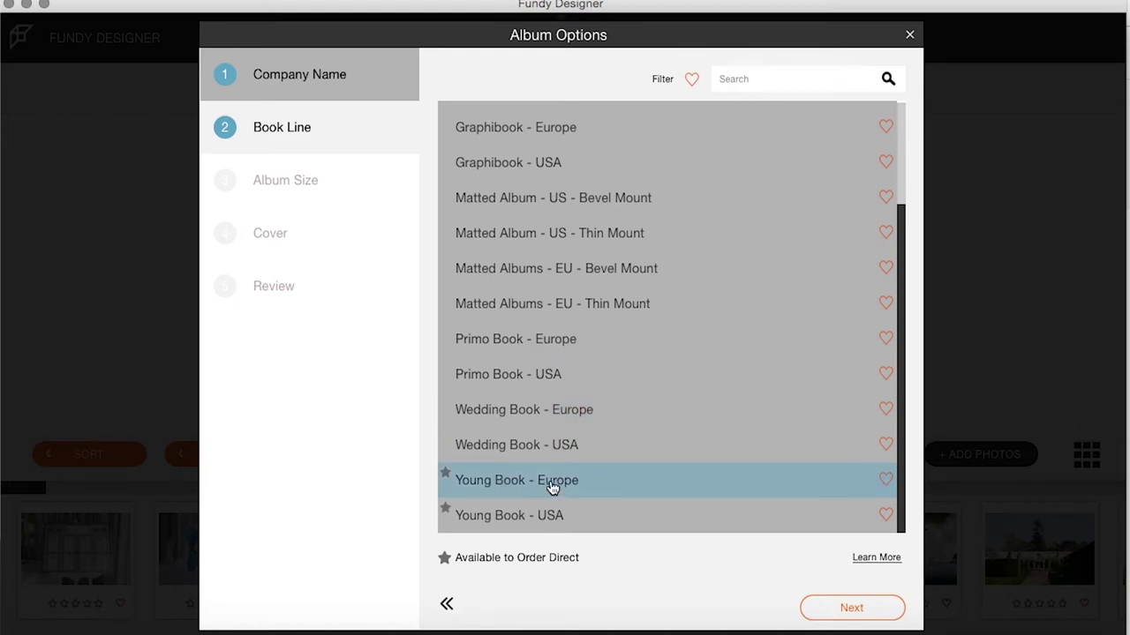
click(552, 485)
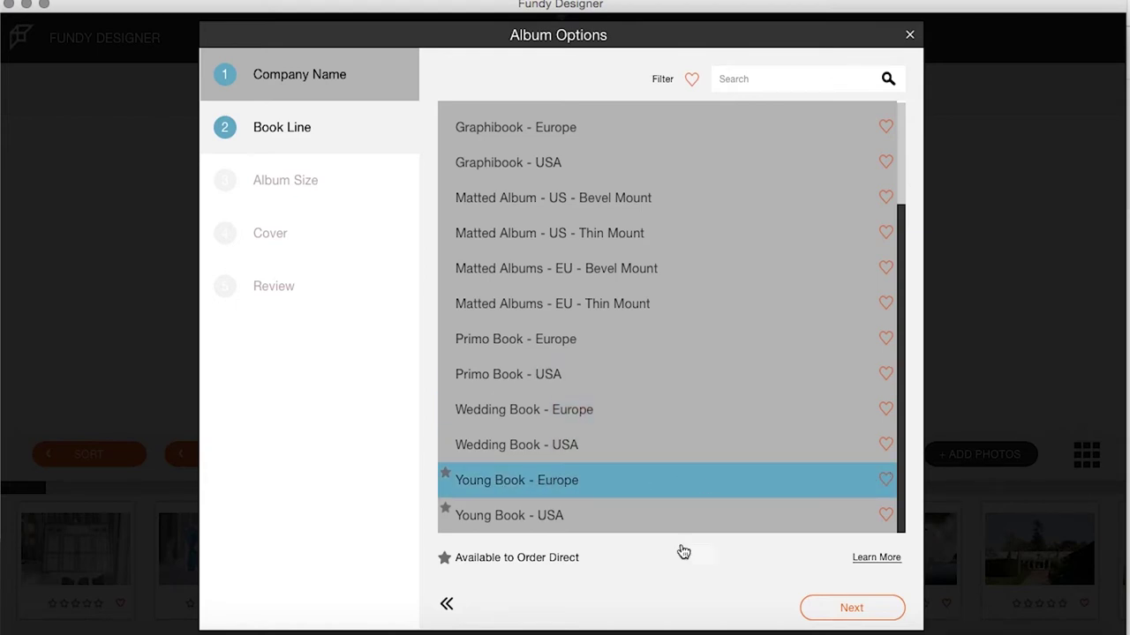
click(886, 480)
click(868, 610)
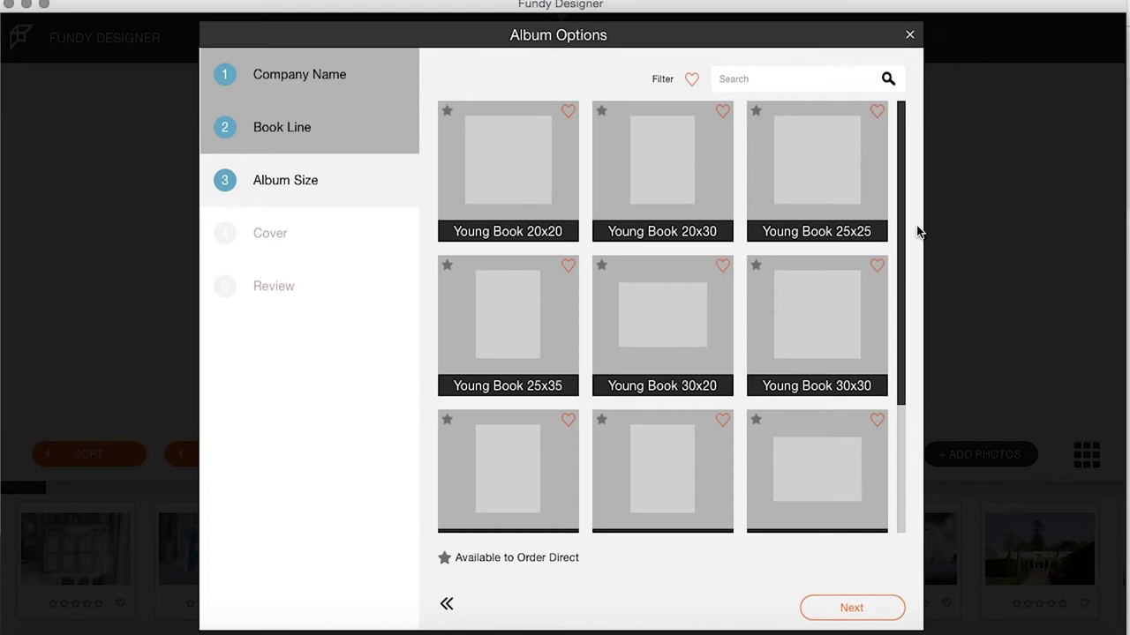
Step: Set the album size to Young Book 35x25 and choose the Basic Cover
drag(900, 213, 916, 404)
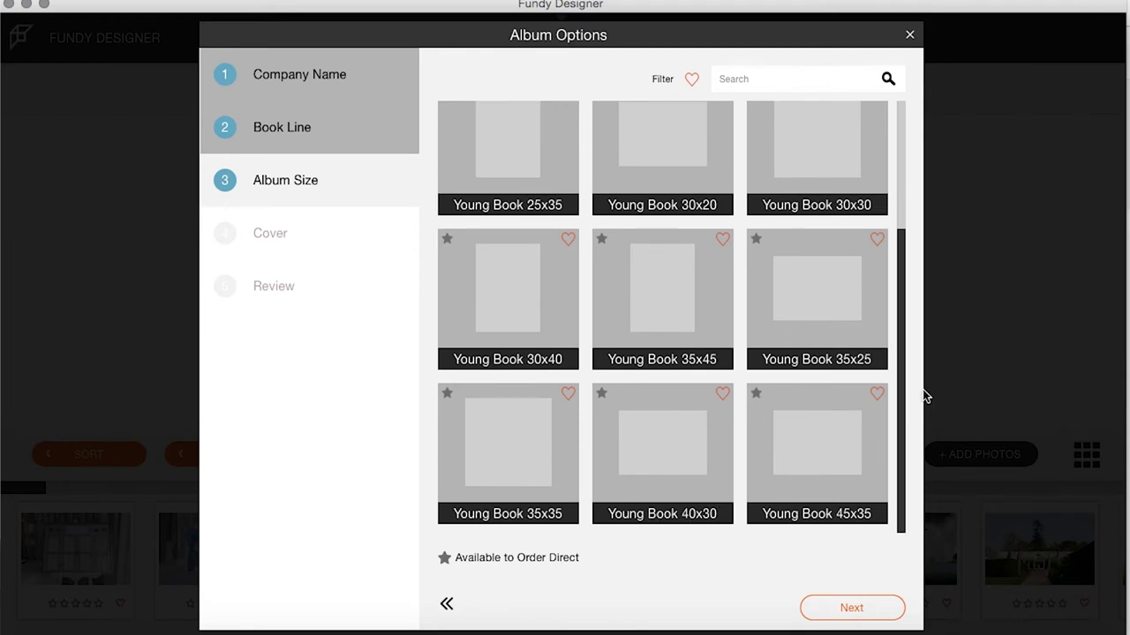
scroll(900, 383, up, 5)
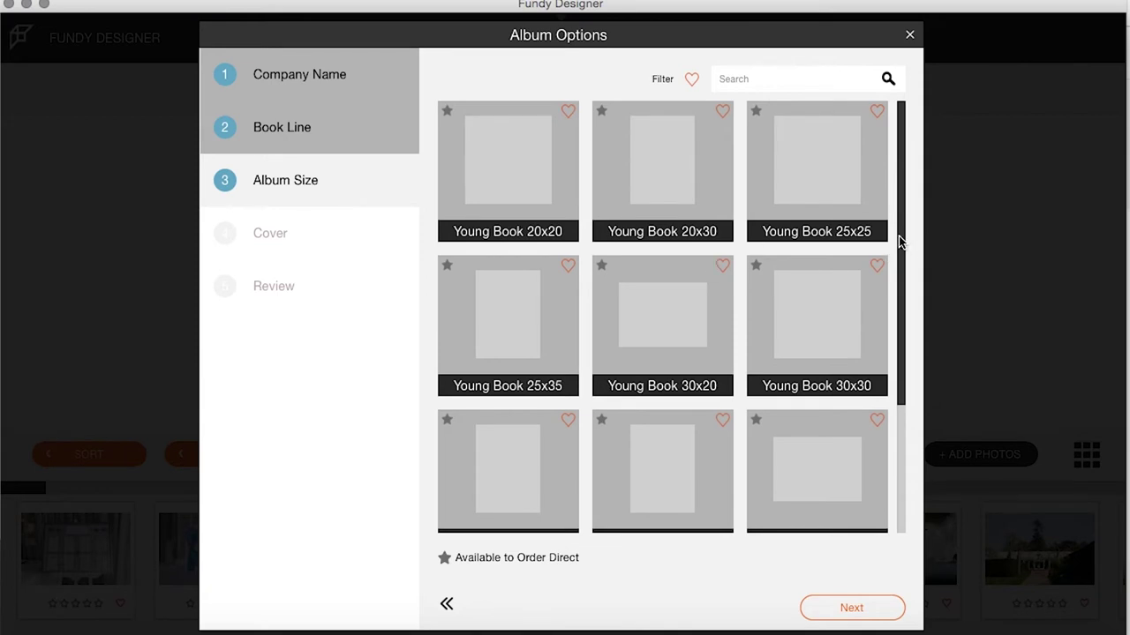
drag(898, 246, 903, 315)
click(816, 350)
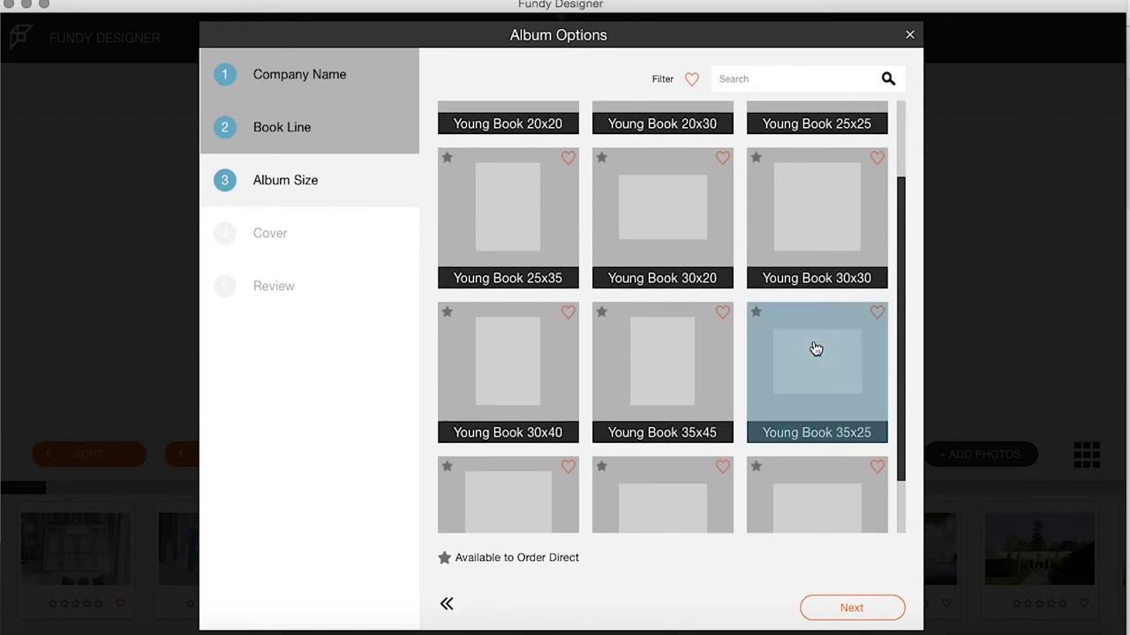
click(877, 312)
click(848, 609)
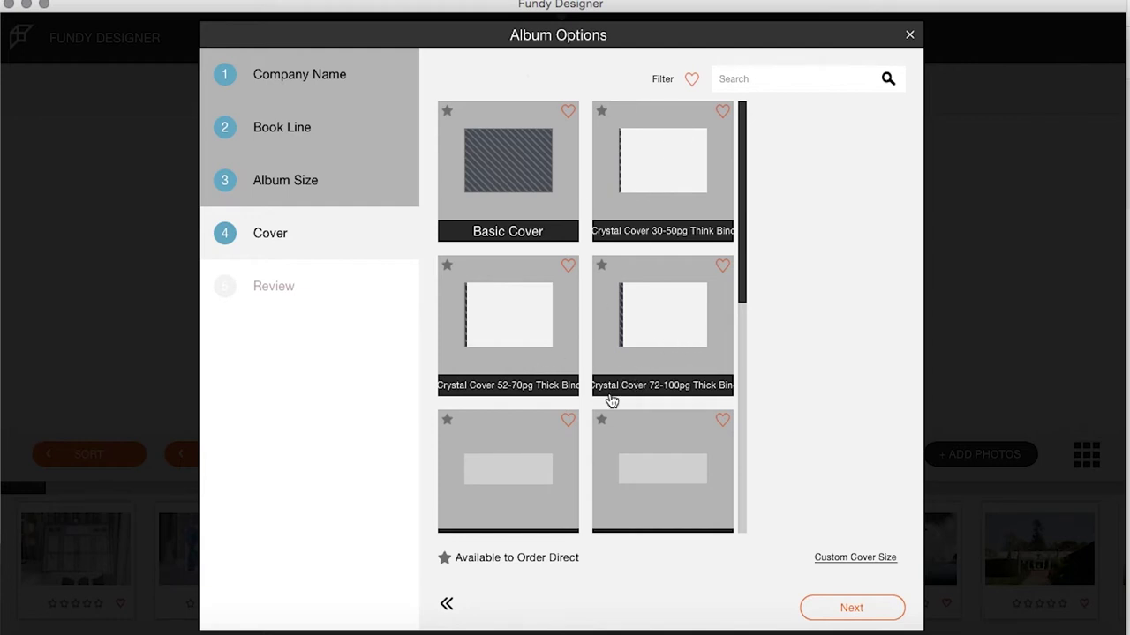
click(514, 172)
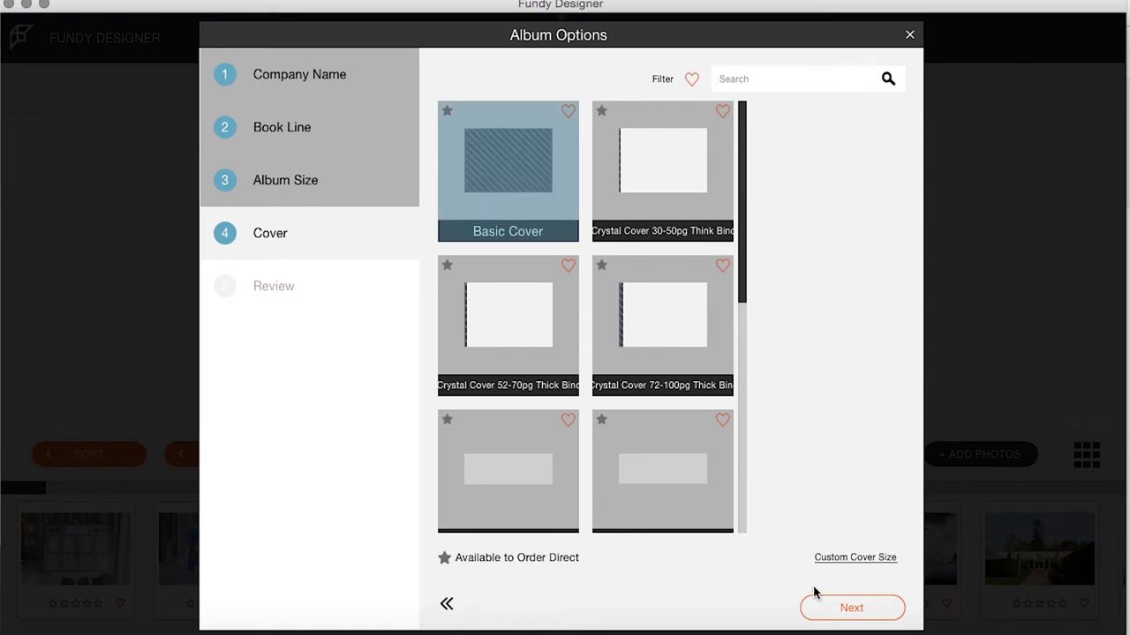
click(833, 609)
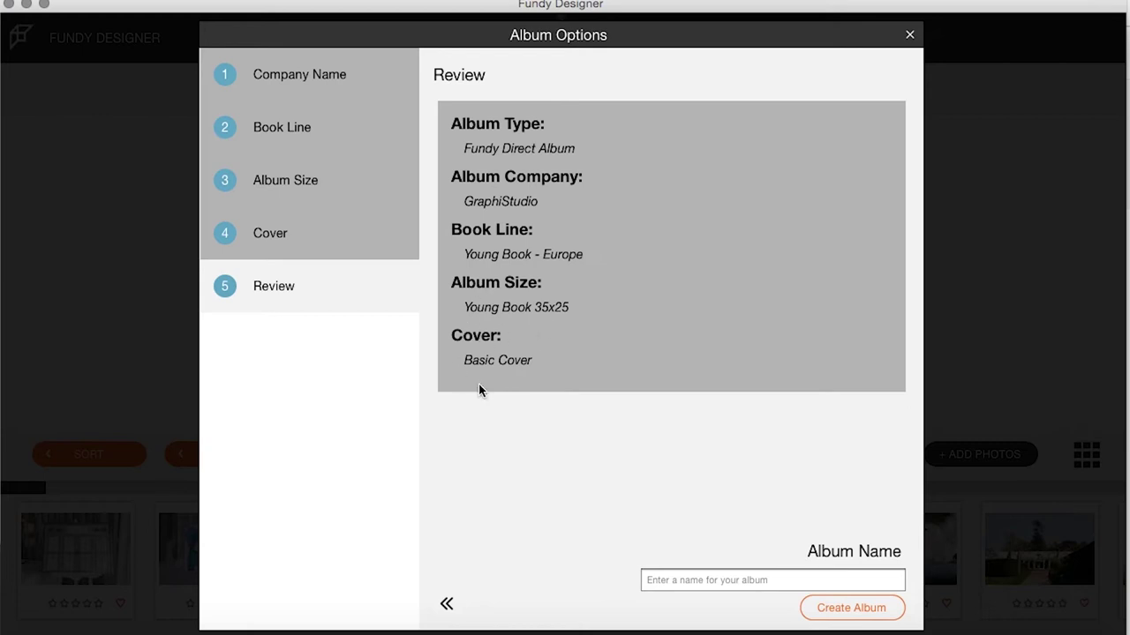
Step: Name the new album "Album" and create it
click(741, 576)
text(Album)
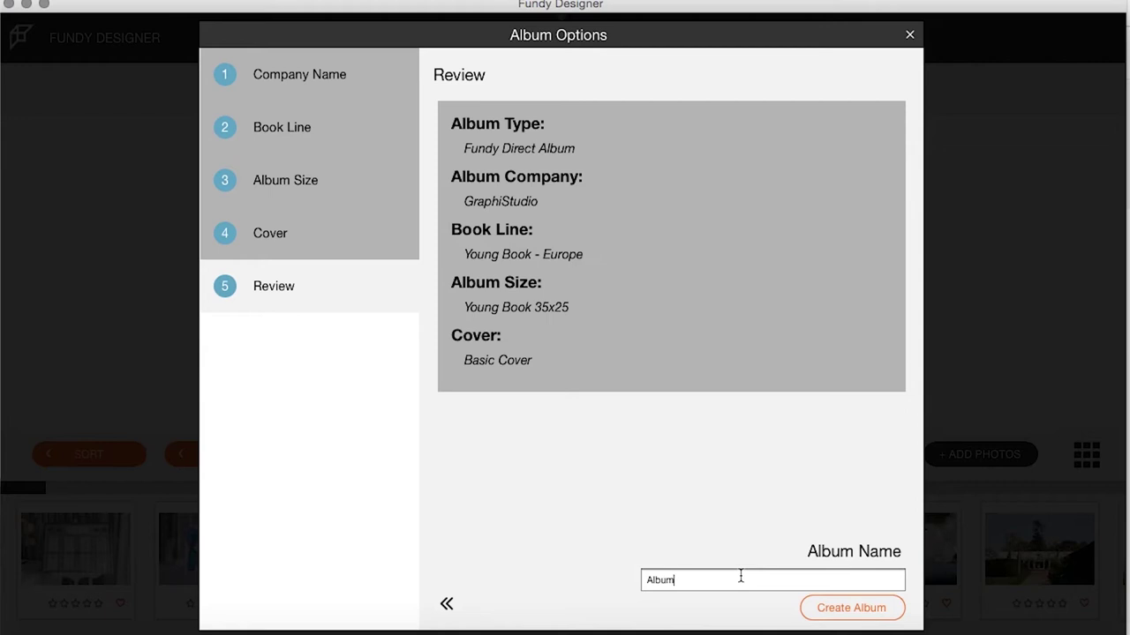
click(850, 609)
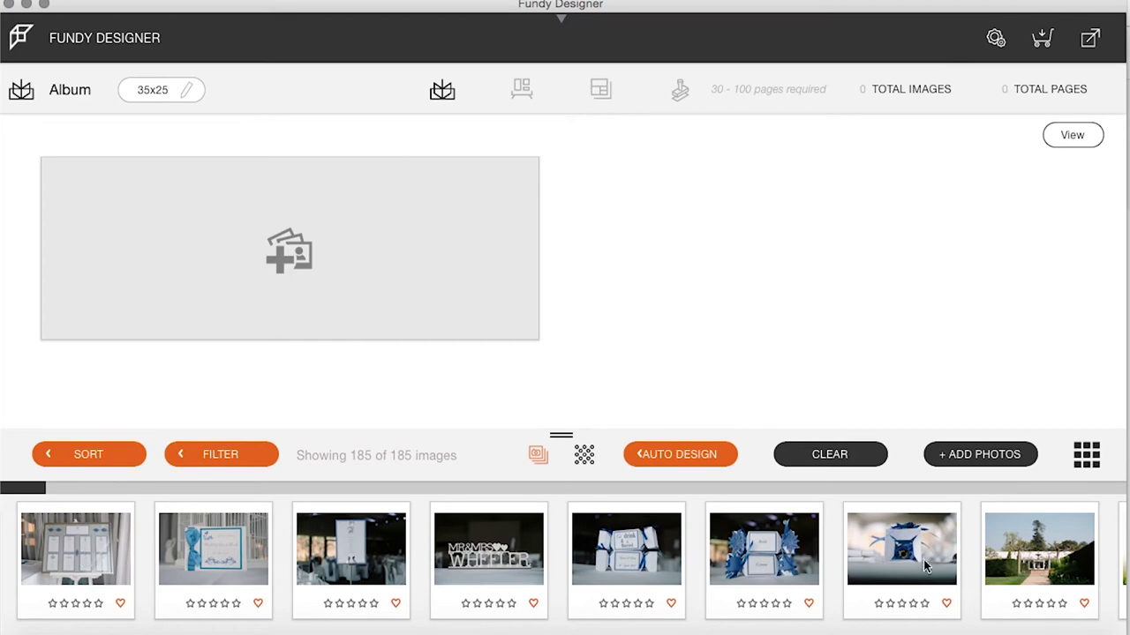
Step: Look through the whole imported photo collection and return to its first images
scroll(914, 569, right, 10)
scroll(914, 567, right, 15)
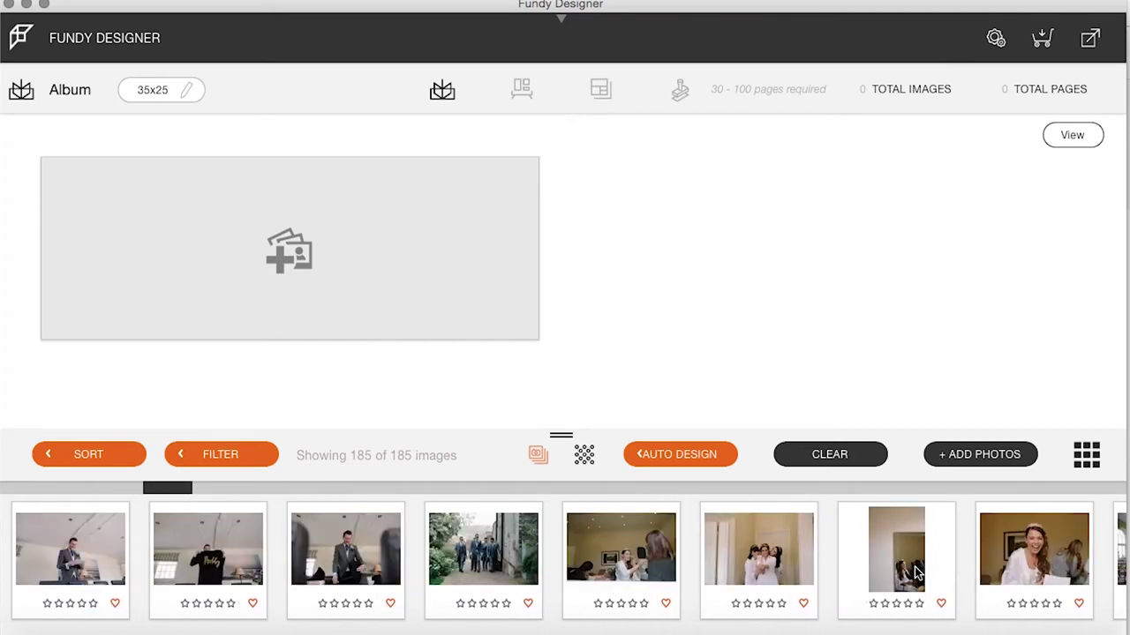
scroll(915, 572, right, 17)
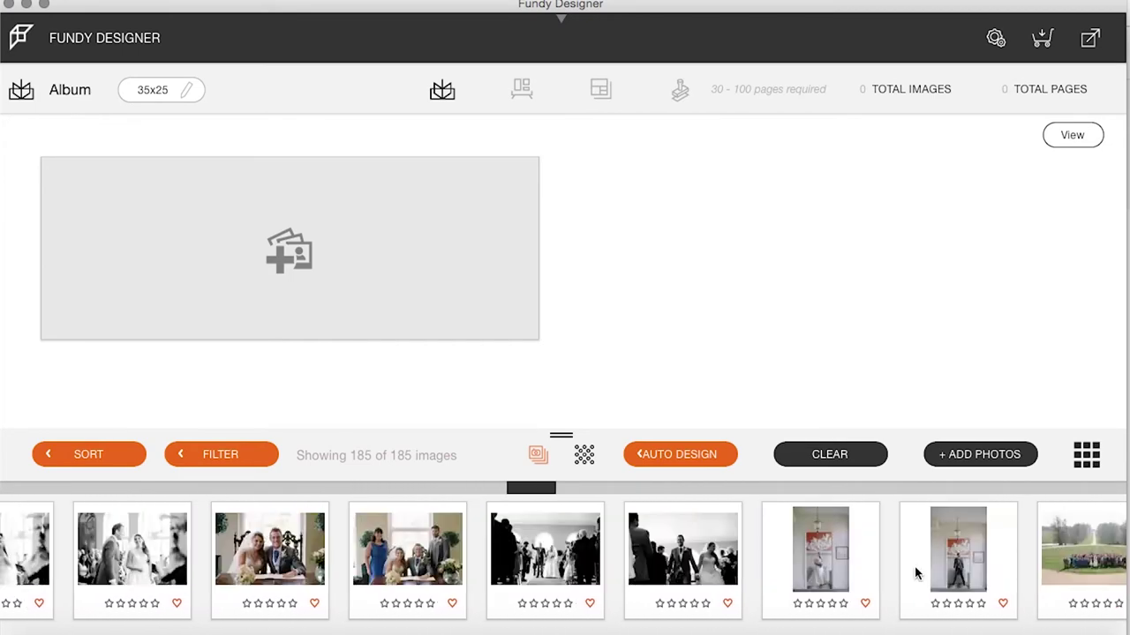
scroll(914, 569, right, 15)
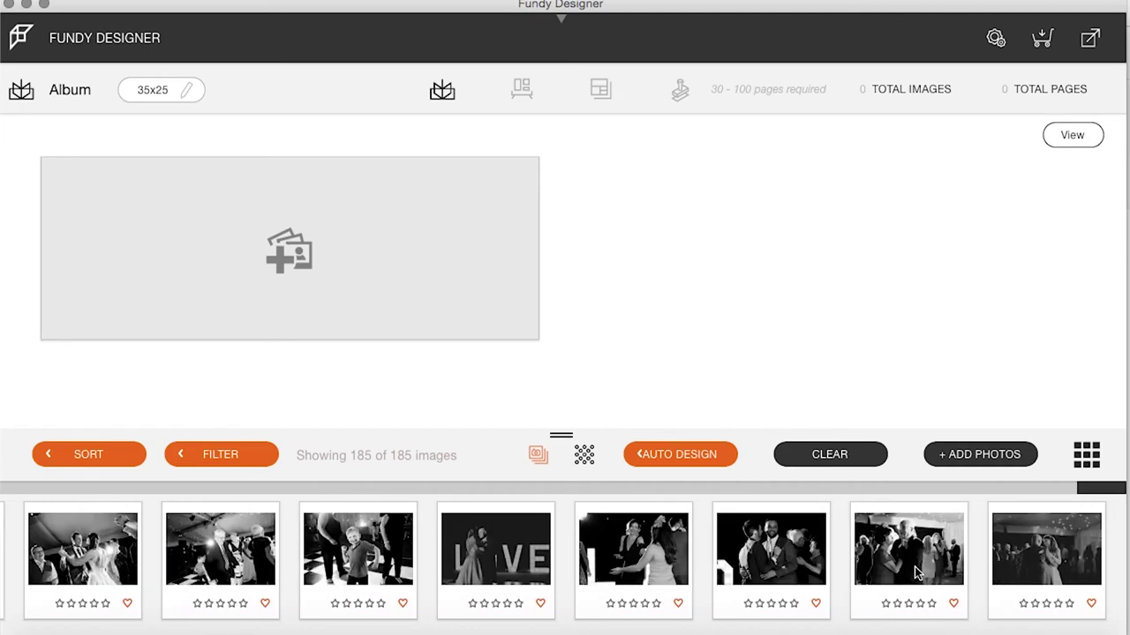
scroll(915, 566, left, 15)
scroll(915, 567, left, 20)
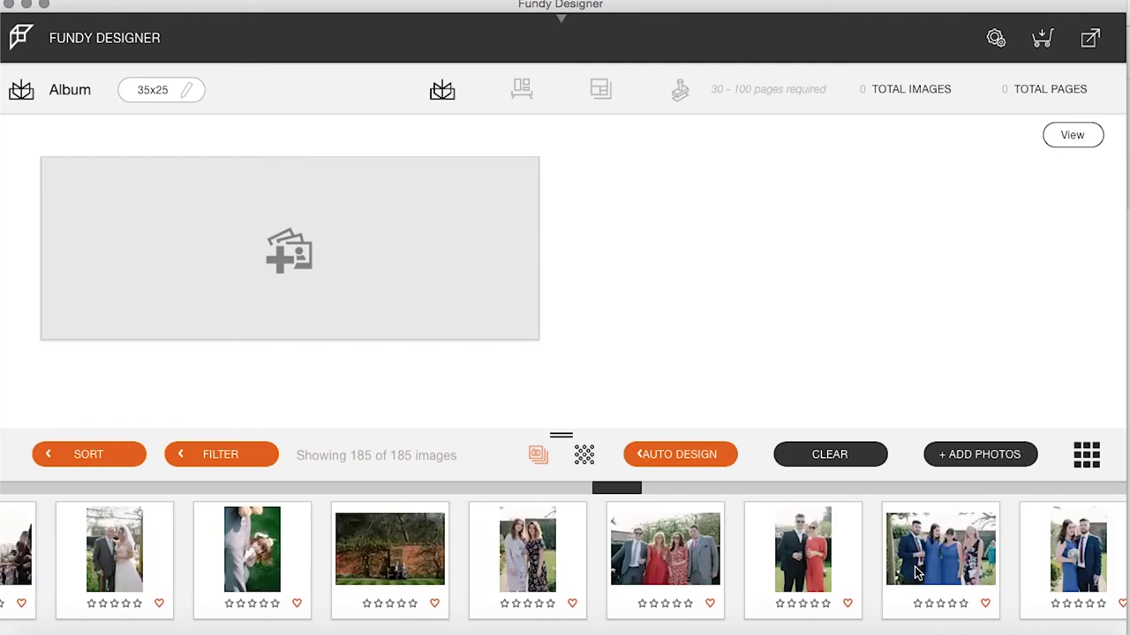
scroll(914, 566, left, 10)
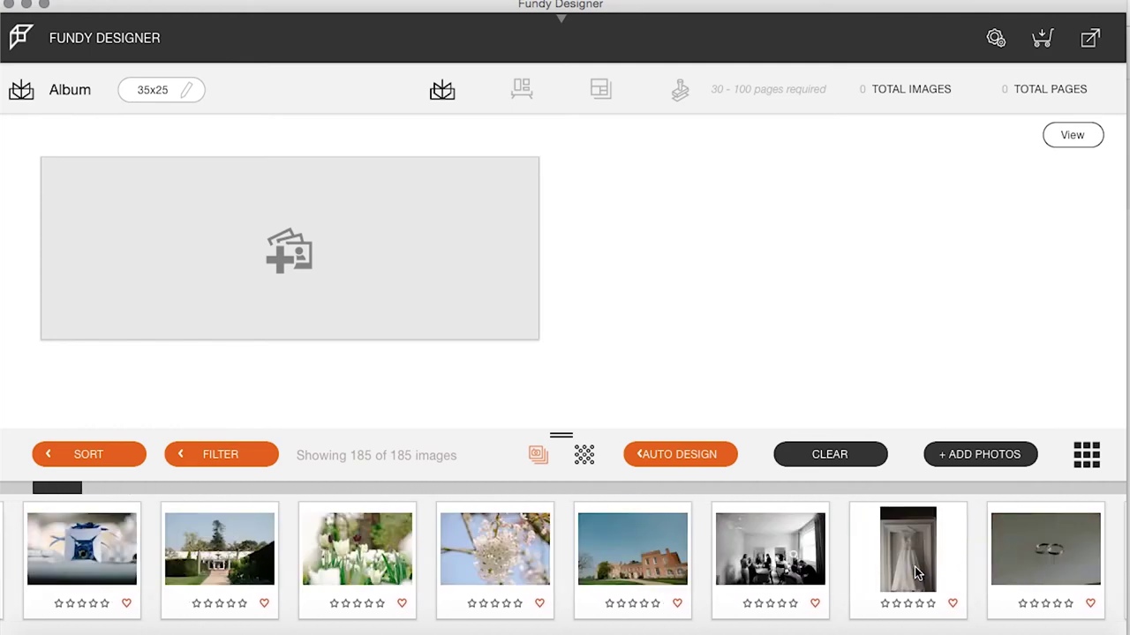
mouse_move(441, 622)
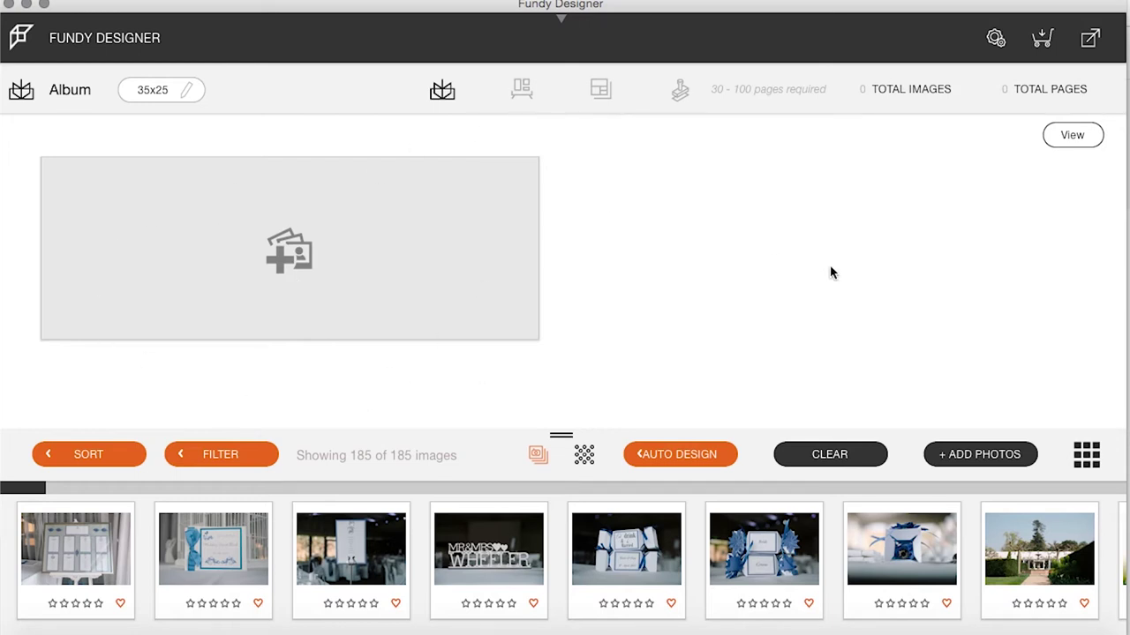
Step: Auto-design the album from the entire collection with the Album design style and Match Original aspect ratios
click(695, 453)
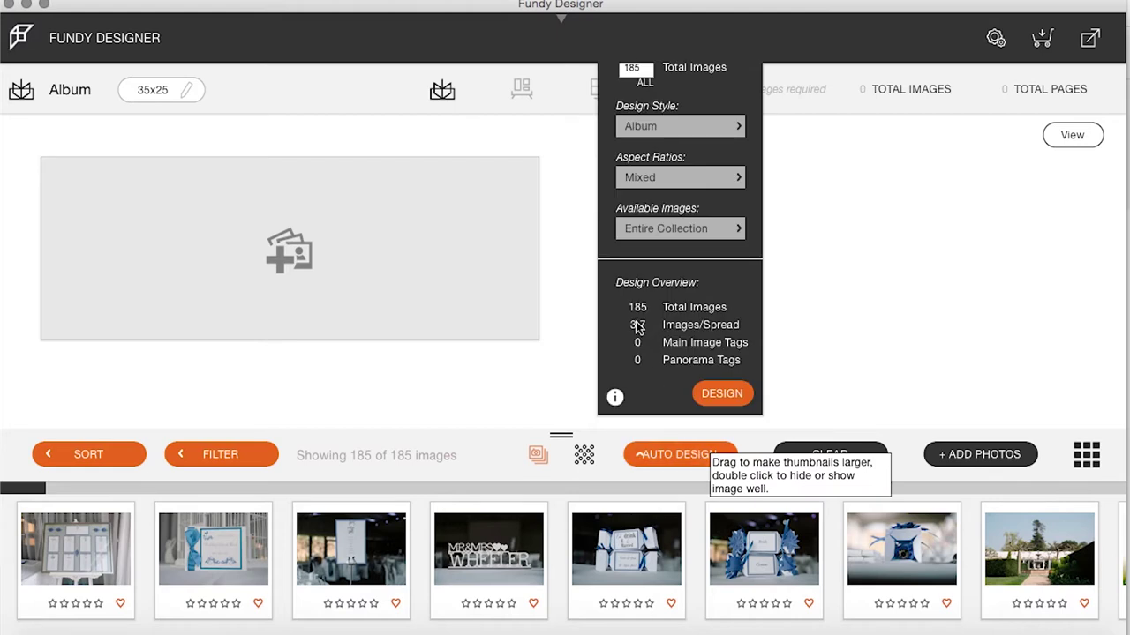
click(737, 128)
click(671, 147)
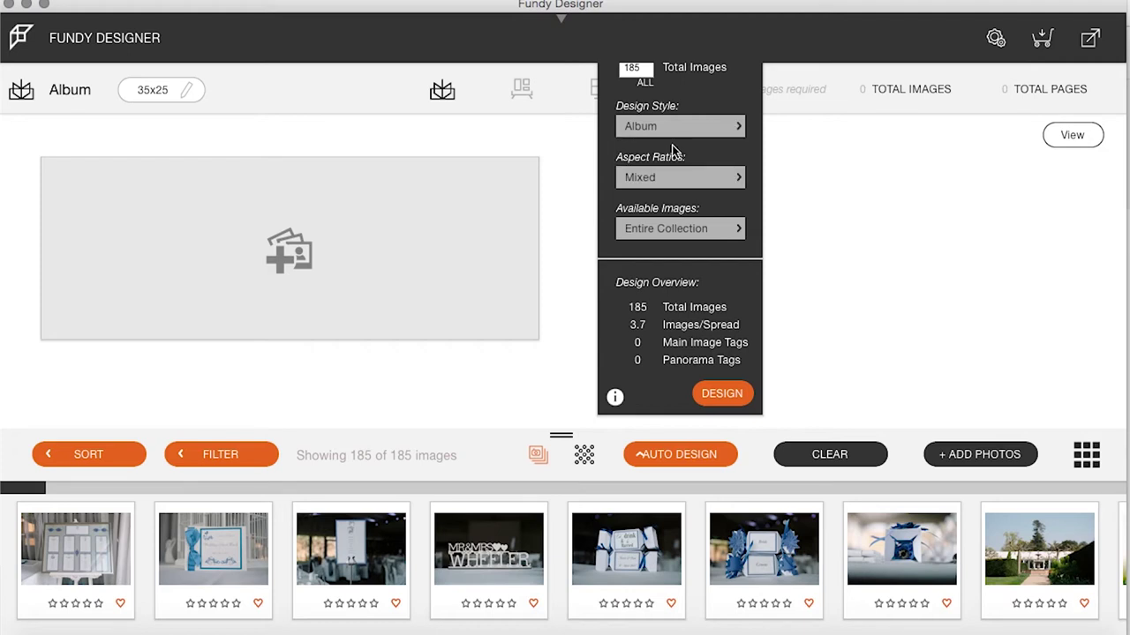
click(731, 179)
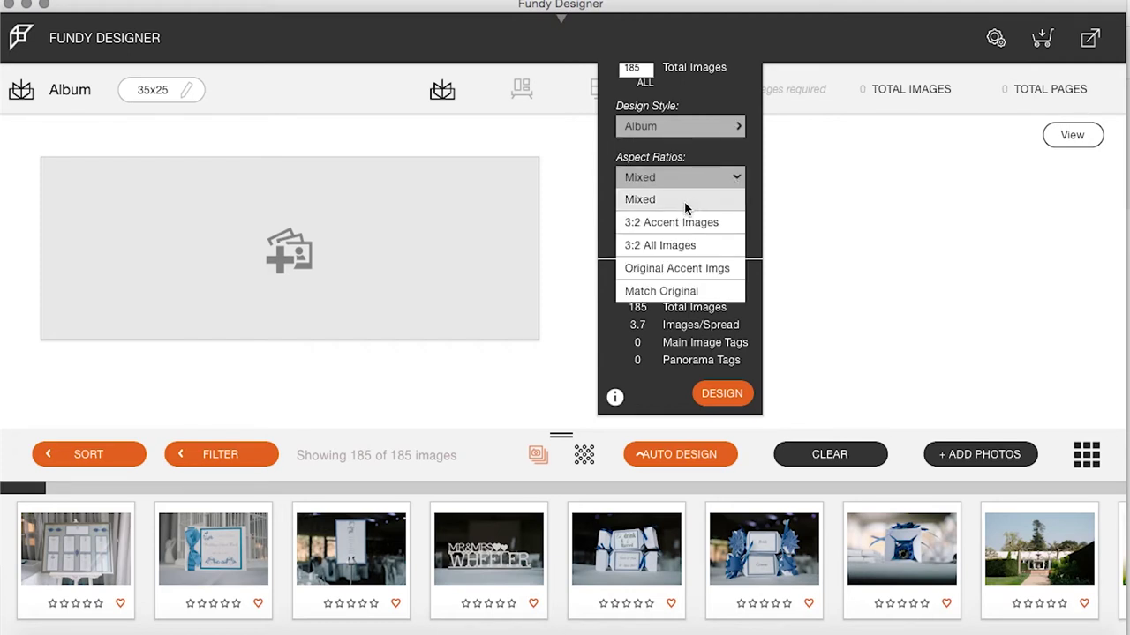
click(659, 292)
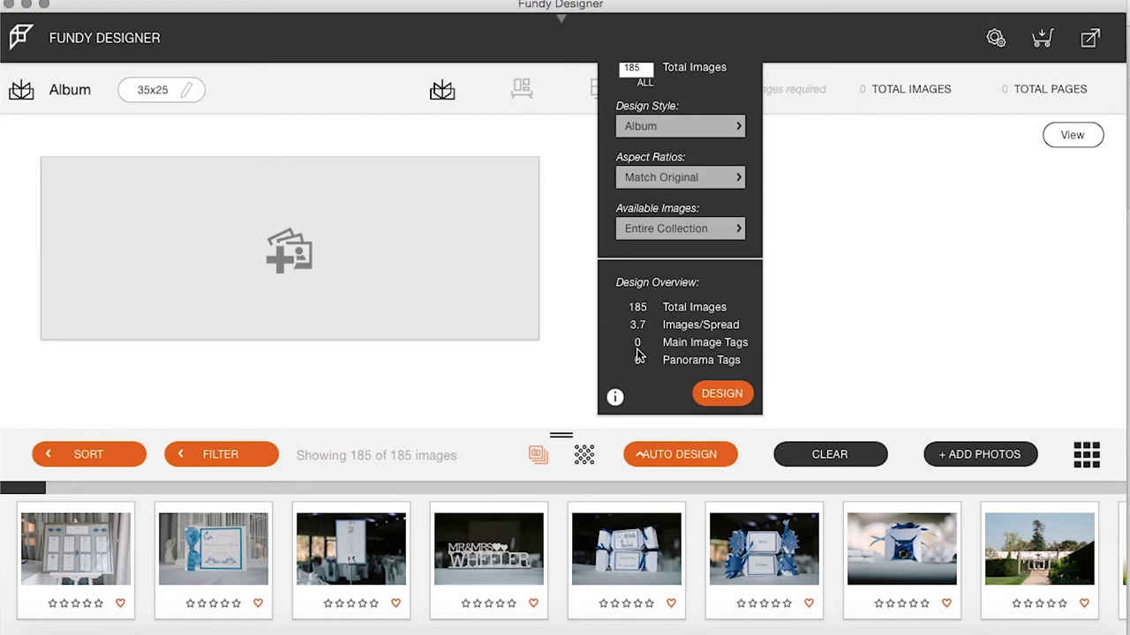
click(716, 397)
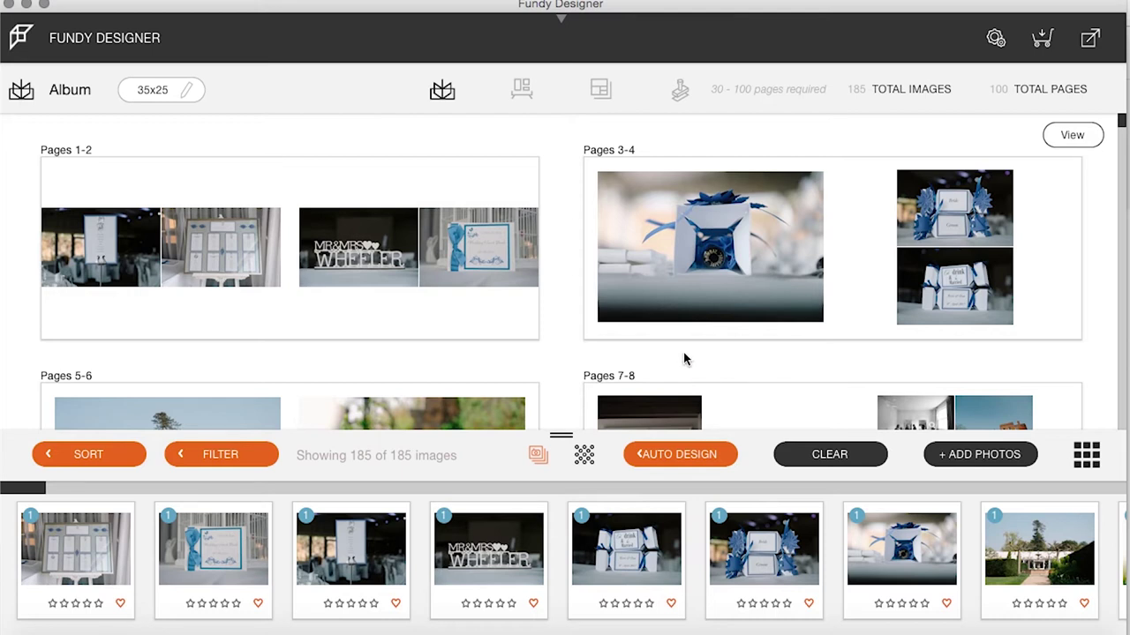
Step: Look through the auto-designed spreads from the first pages to the end of the album
scroll(685, 358, down, 5)
scroll(686, 275, down, 13)
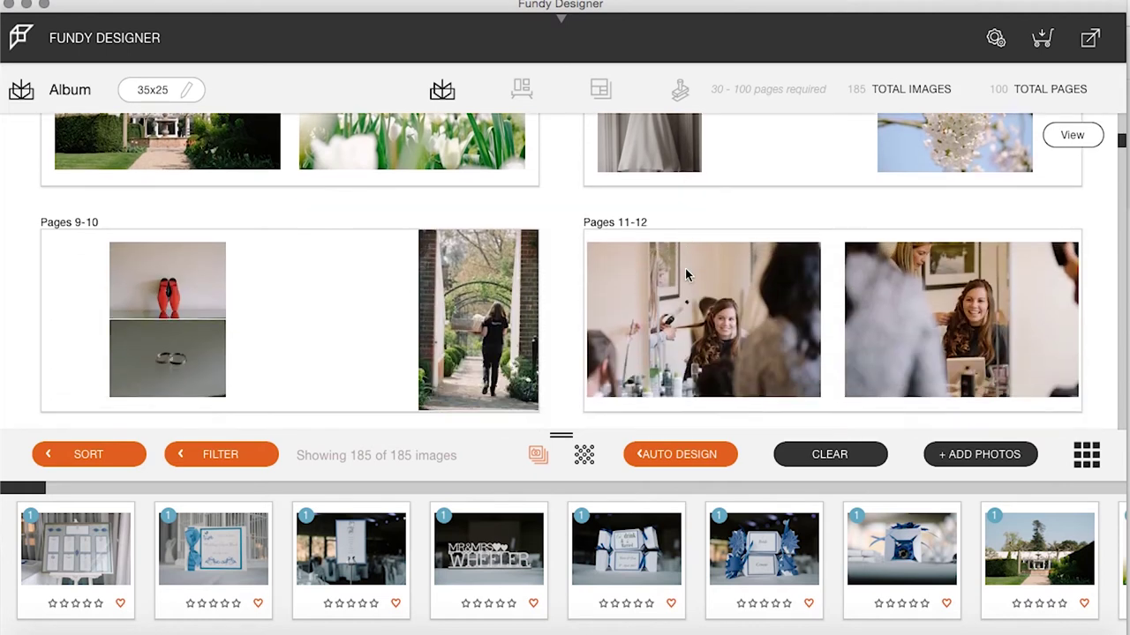
scroll(686, 274, down, 18)
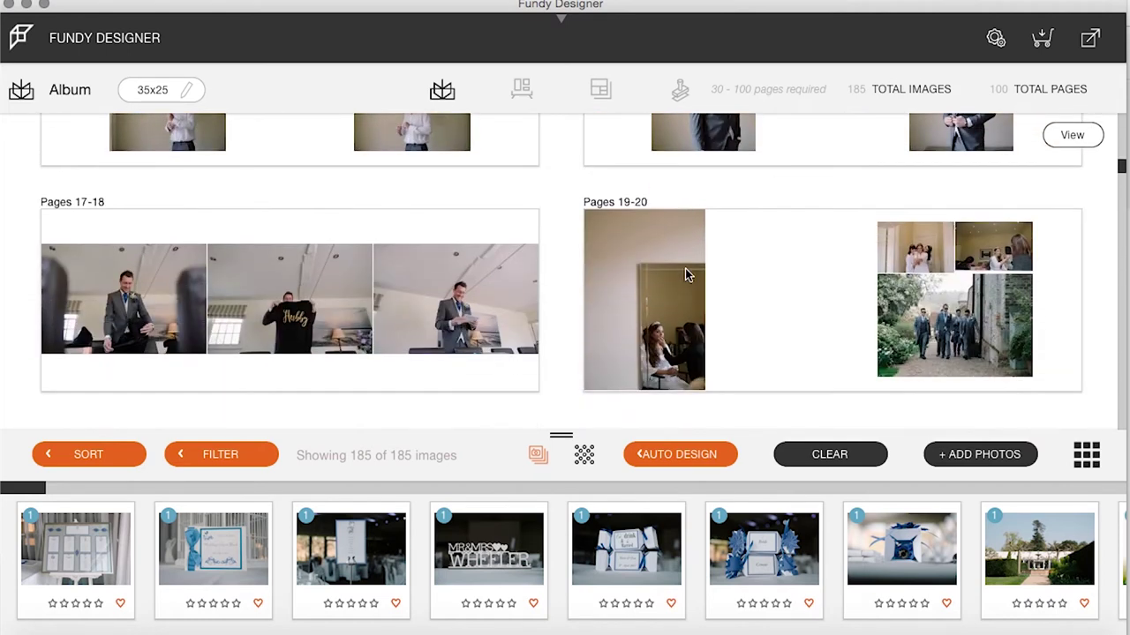
scroll(686, 275, down, 14)
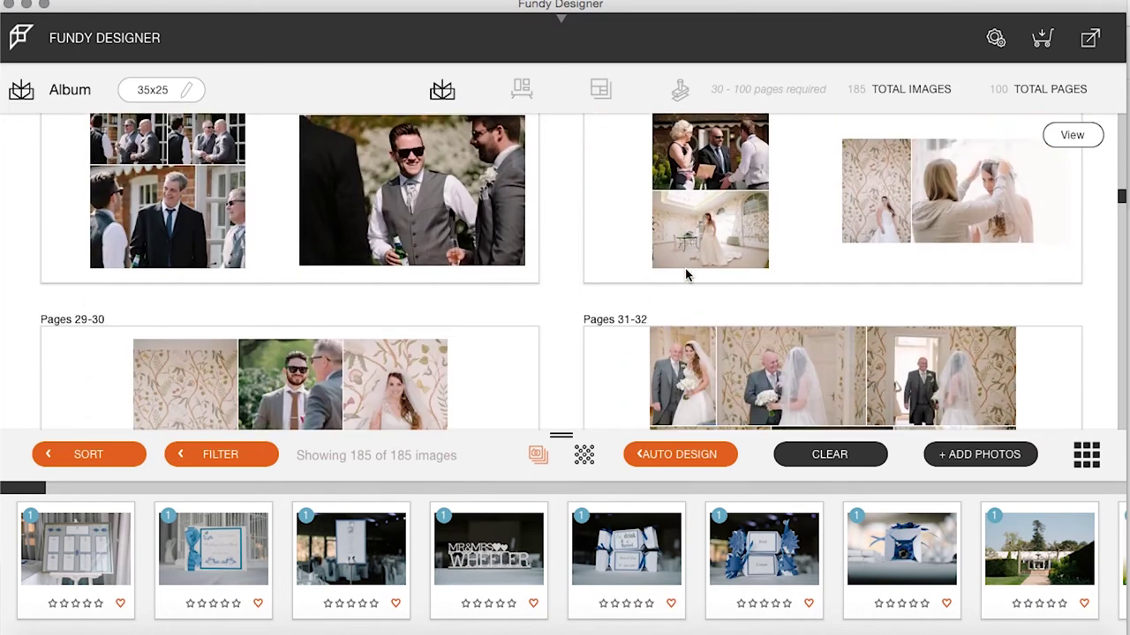
scroll(686, 274, down, 9)
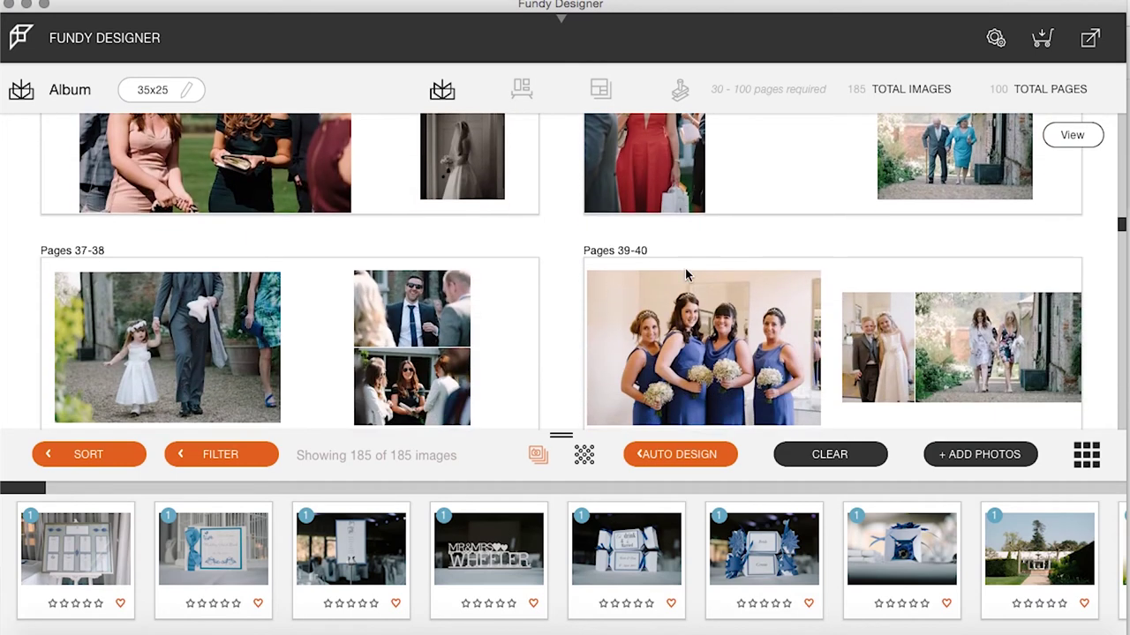
scroll(685, 274, down, 8)
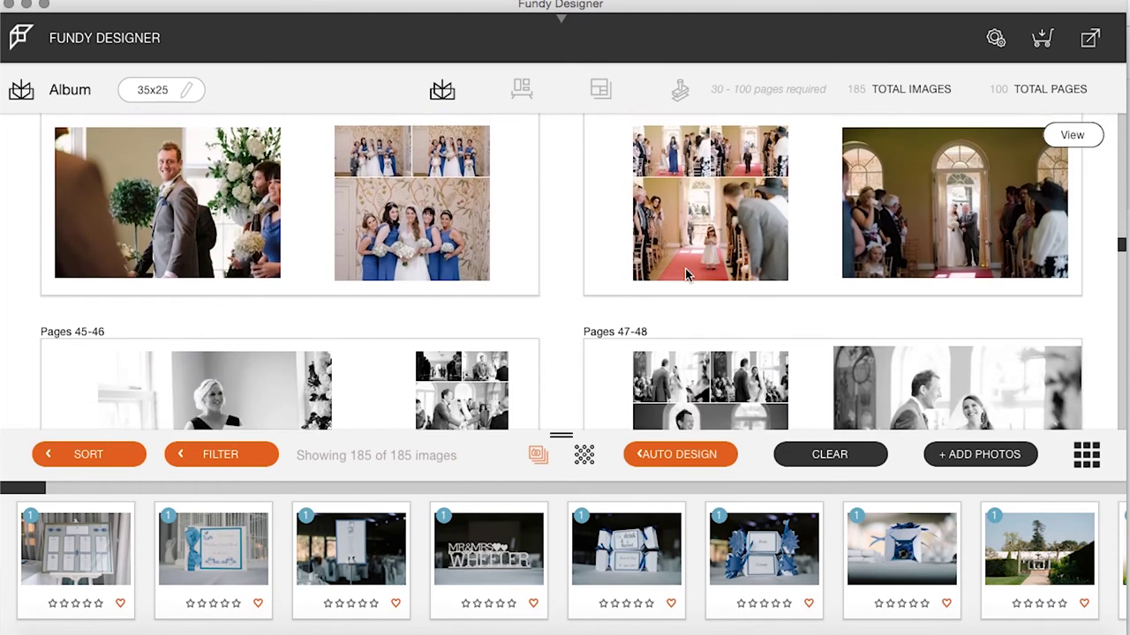
scroll(686, 274, up, 4)
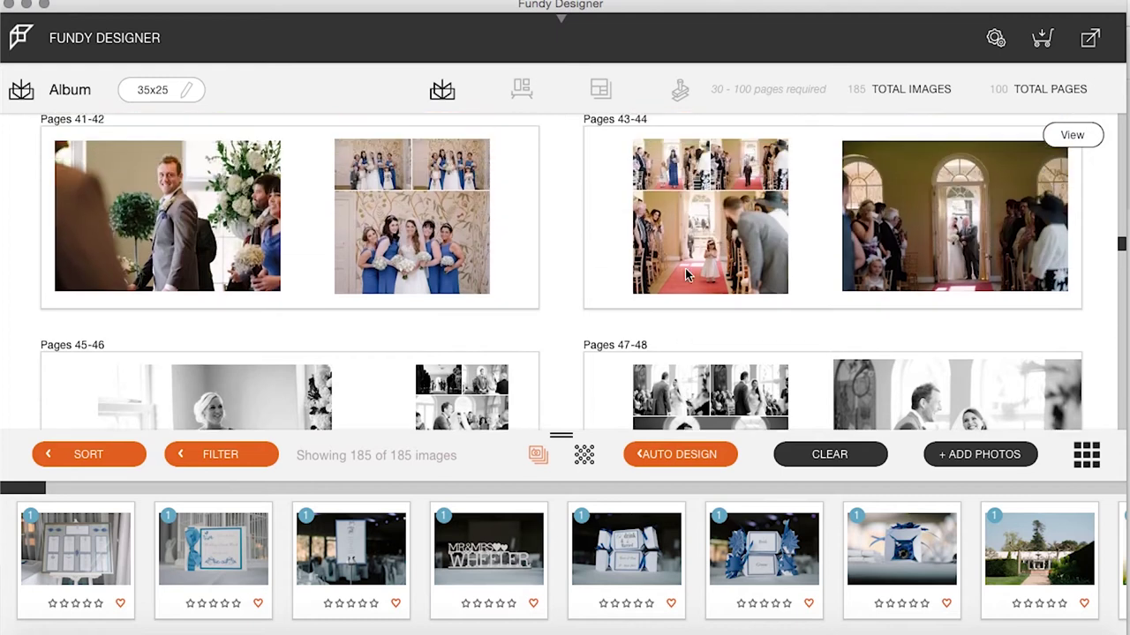
scroll(685, 274, down, 5)
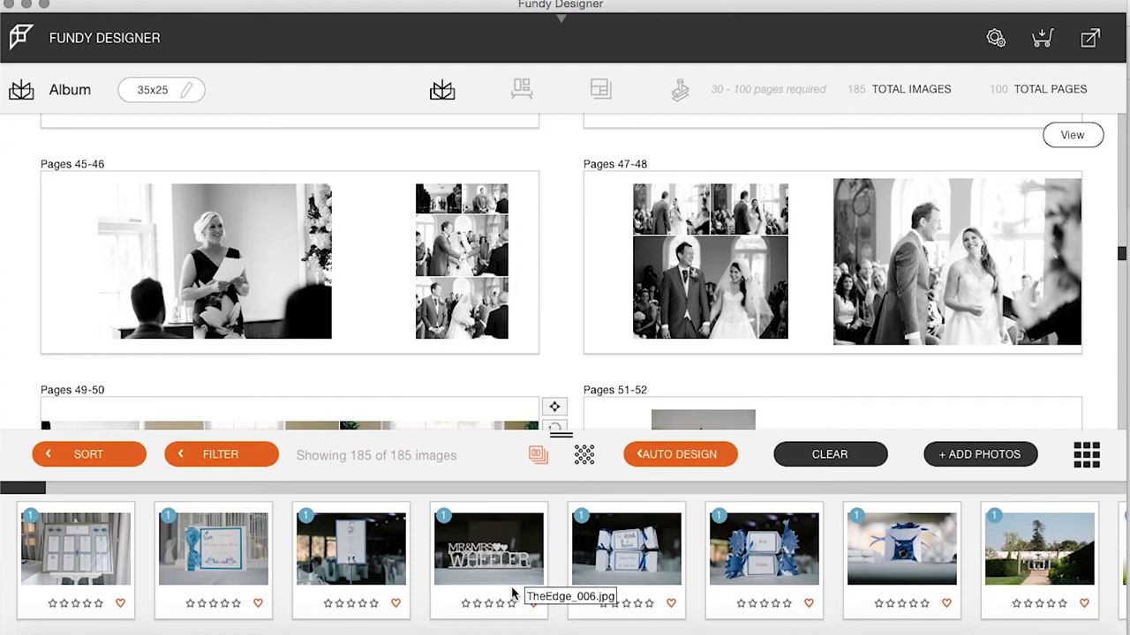
scroll(527, 285, down, 5)
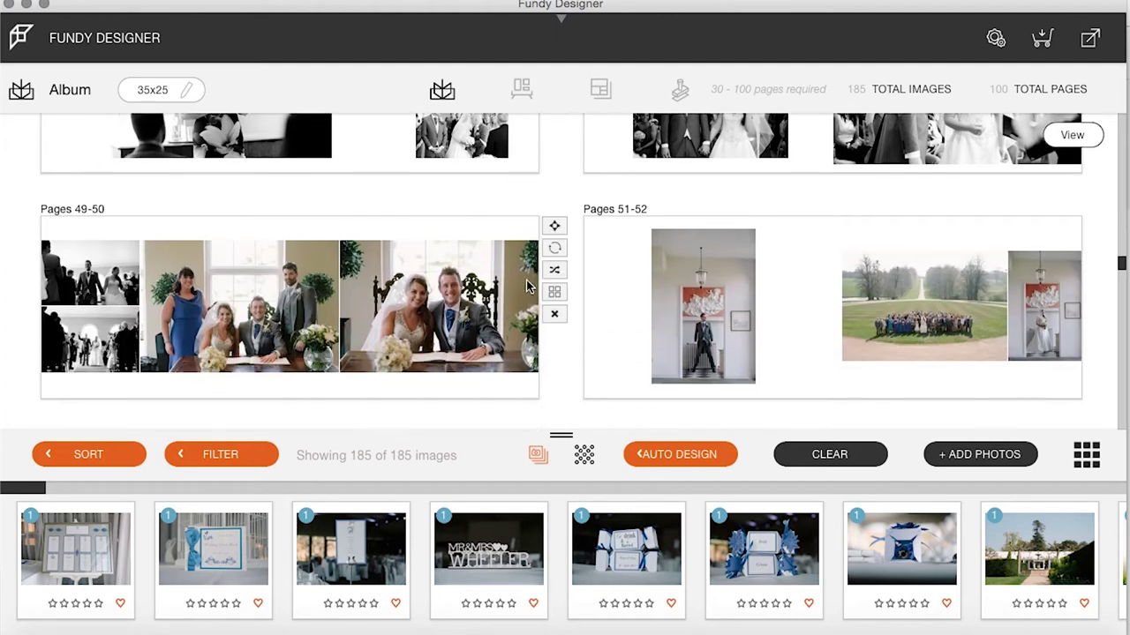
scroll(527, 285, down, 4)
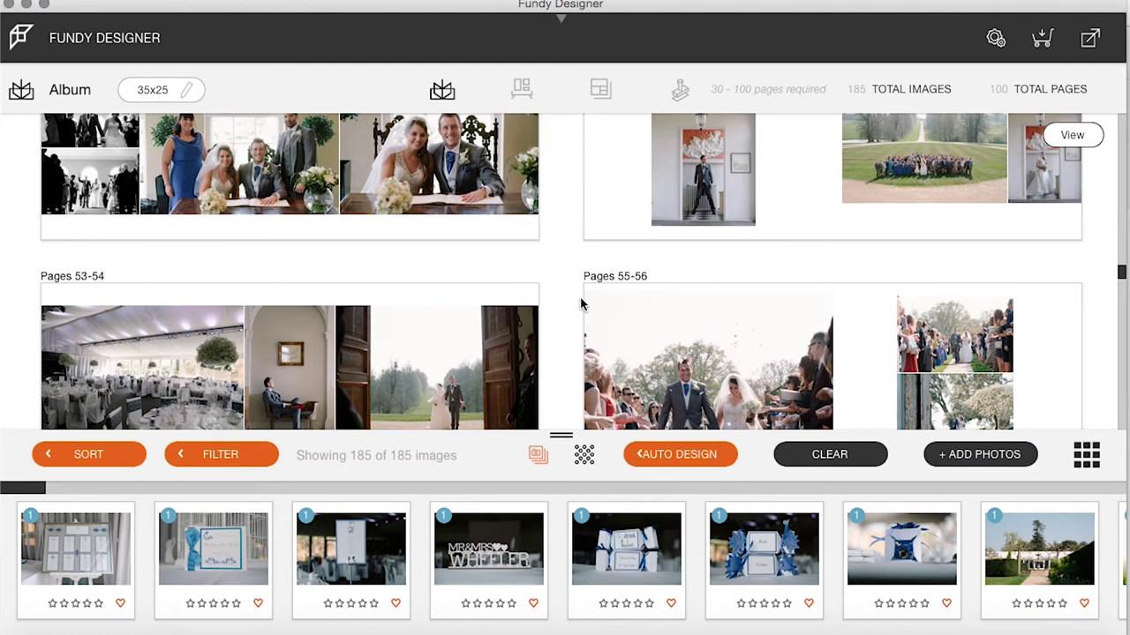
scroll(568, 302, down, 15)
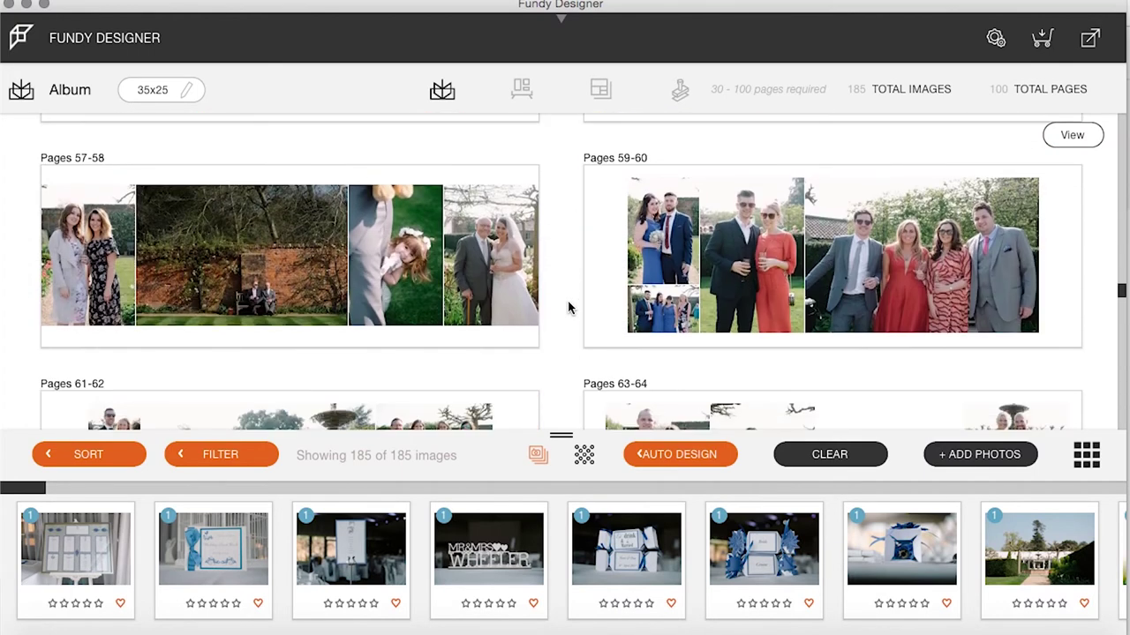
scroll(568, 304, down, 12)
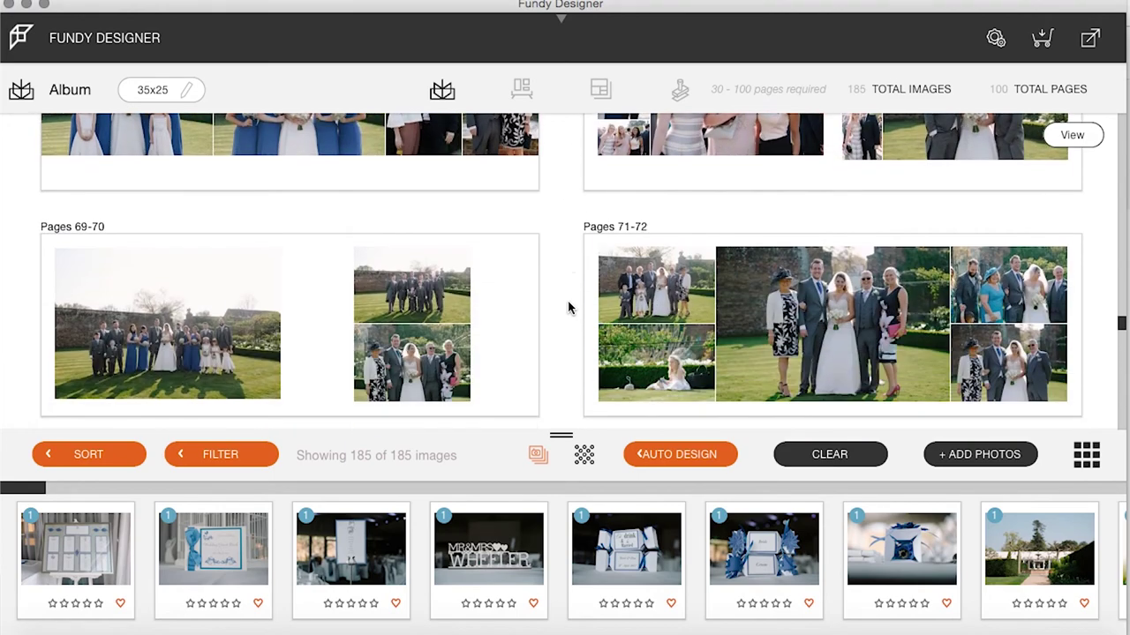
scroll(568, 304, down, 18)
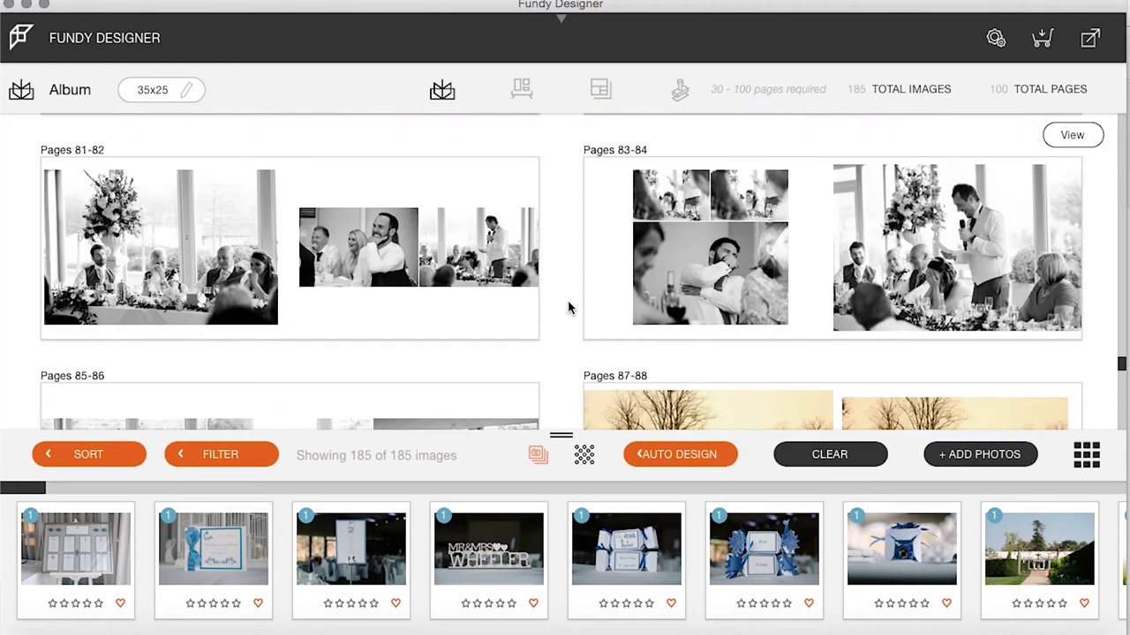
scroll(568, 300, down, 18)
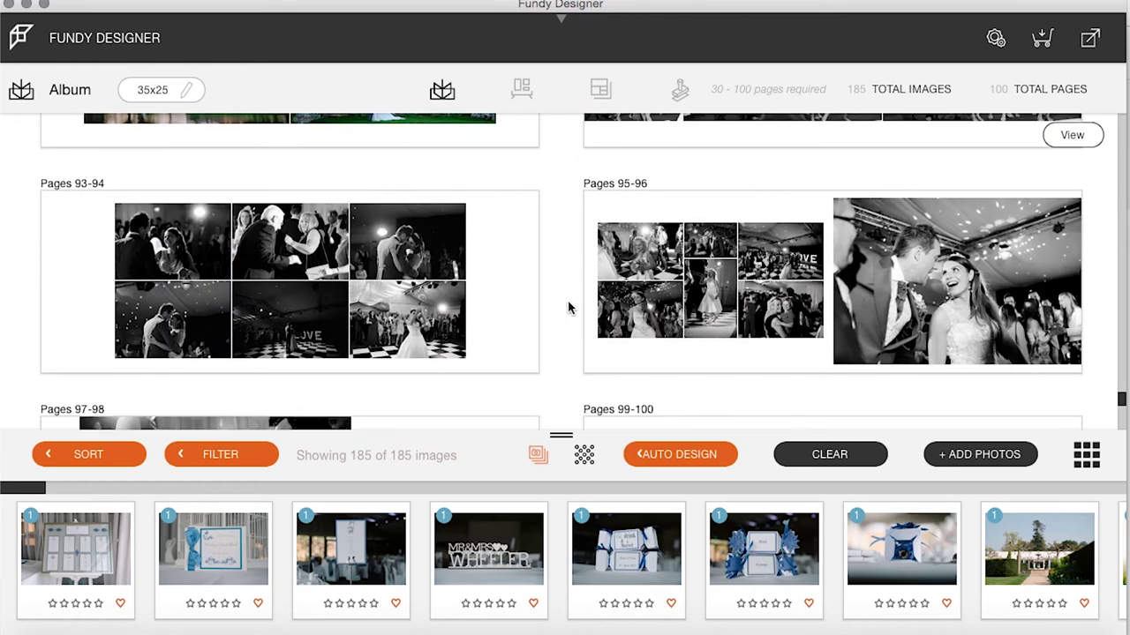
scroll(568, 209, down, 5)
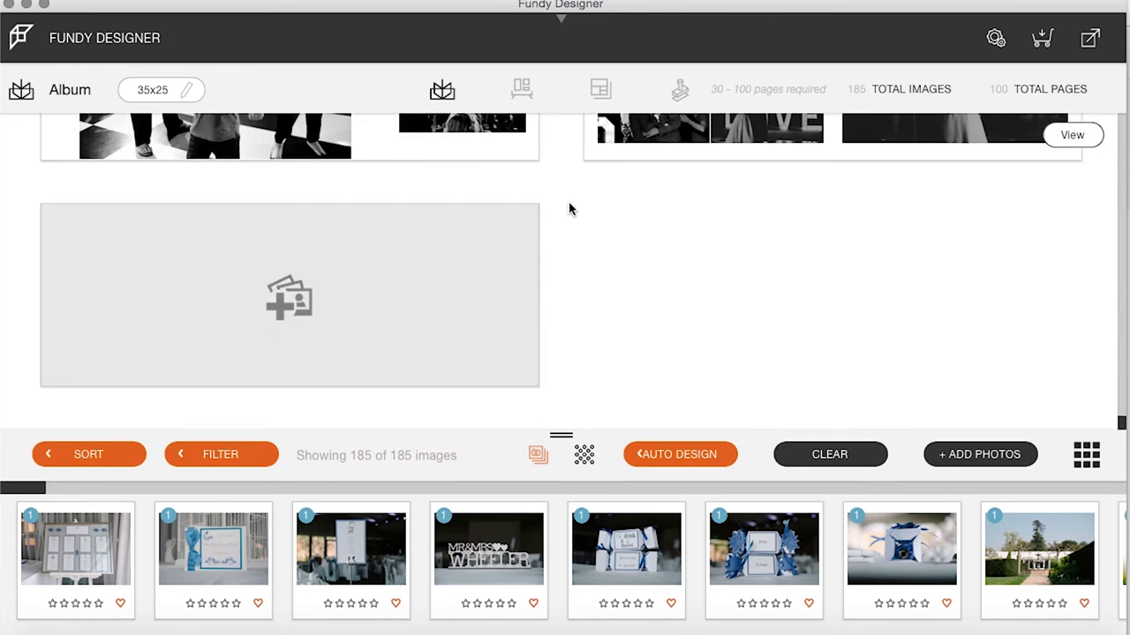
scroll(568, 209, up, 5)
scroll(569, 208, up, 20)
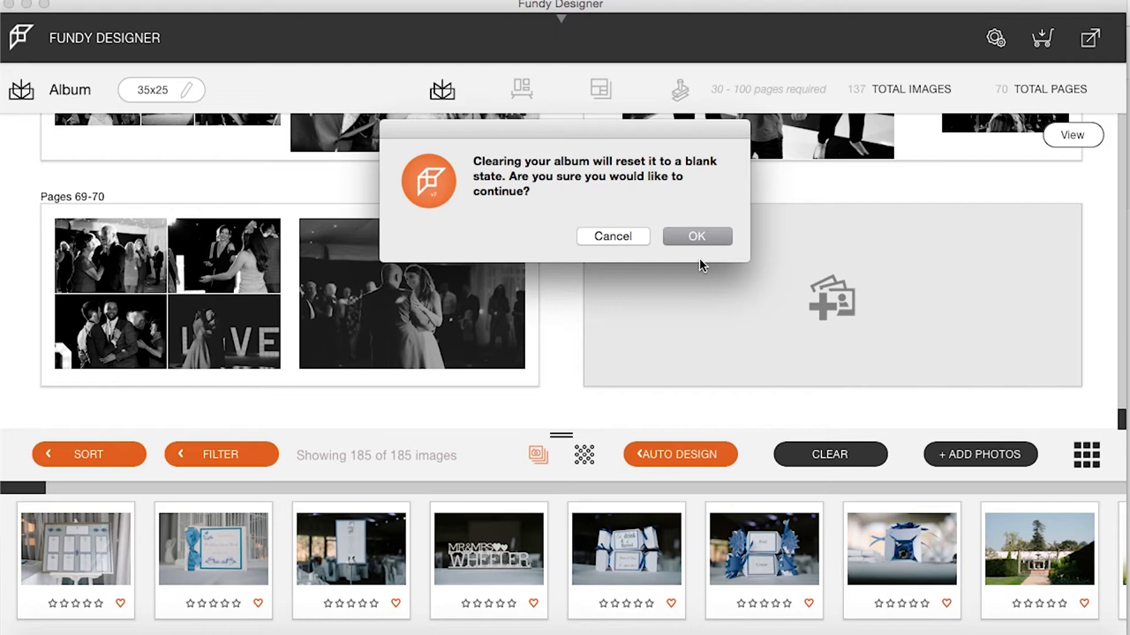
Step: Clear the album to a blank state and place the brick manor house photo on the first spread
click(678, 236)
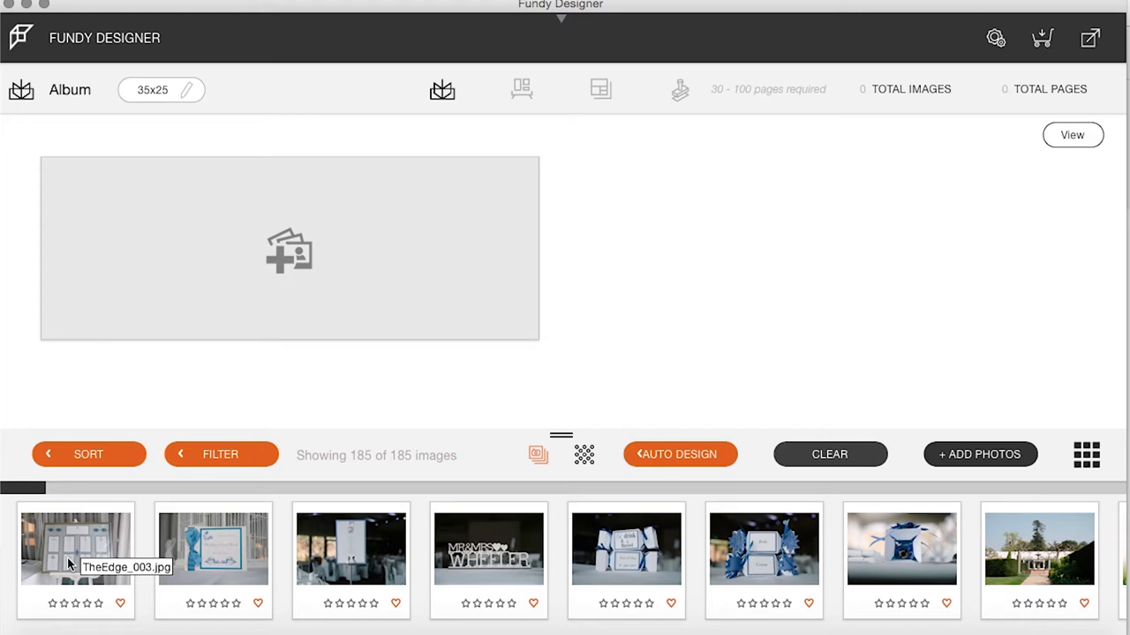
scroll(526, 547, right, 8)
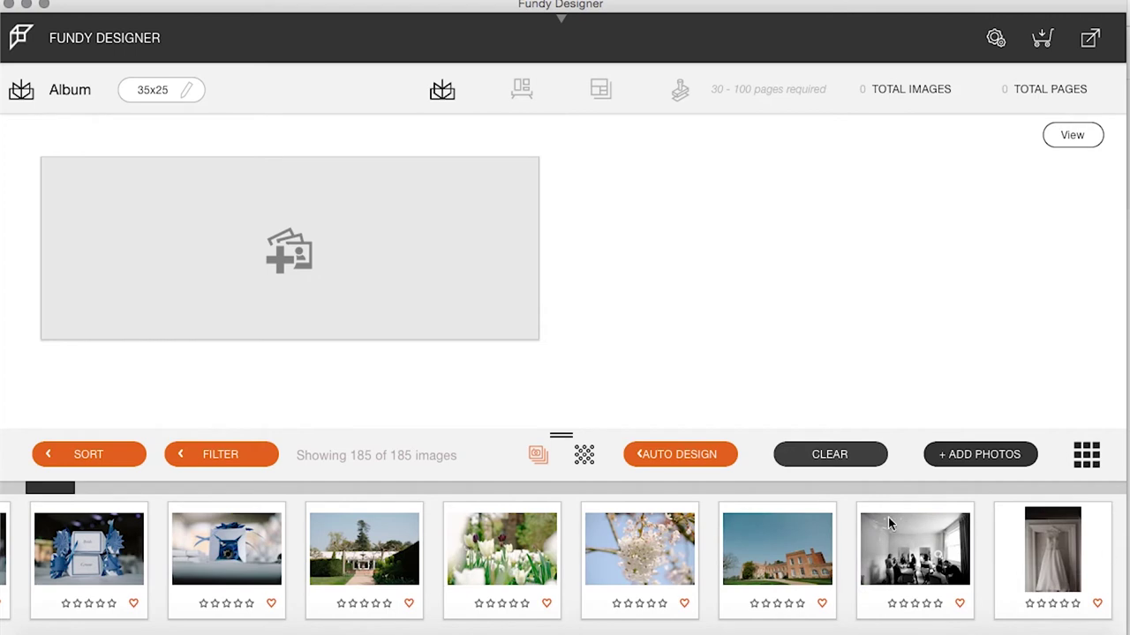
click(759, 535)
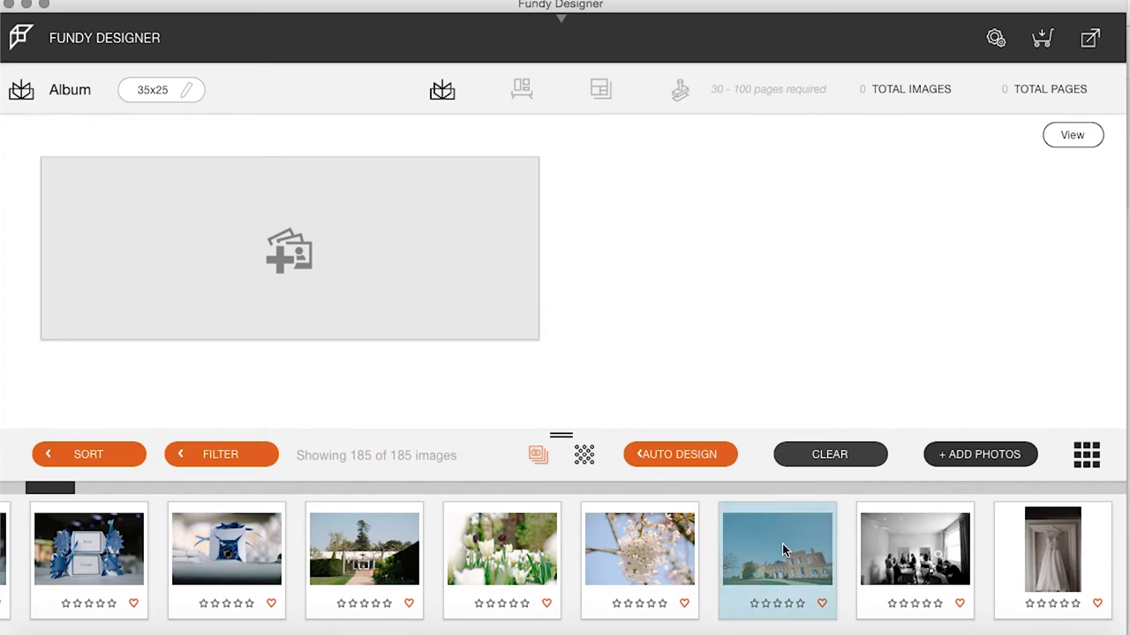
drag(782, 544, 348, 222)
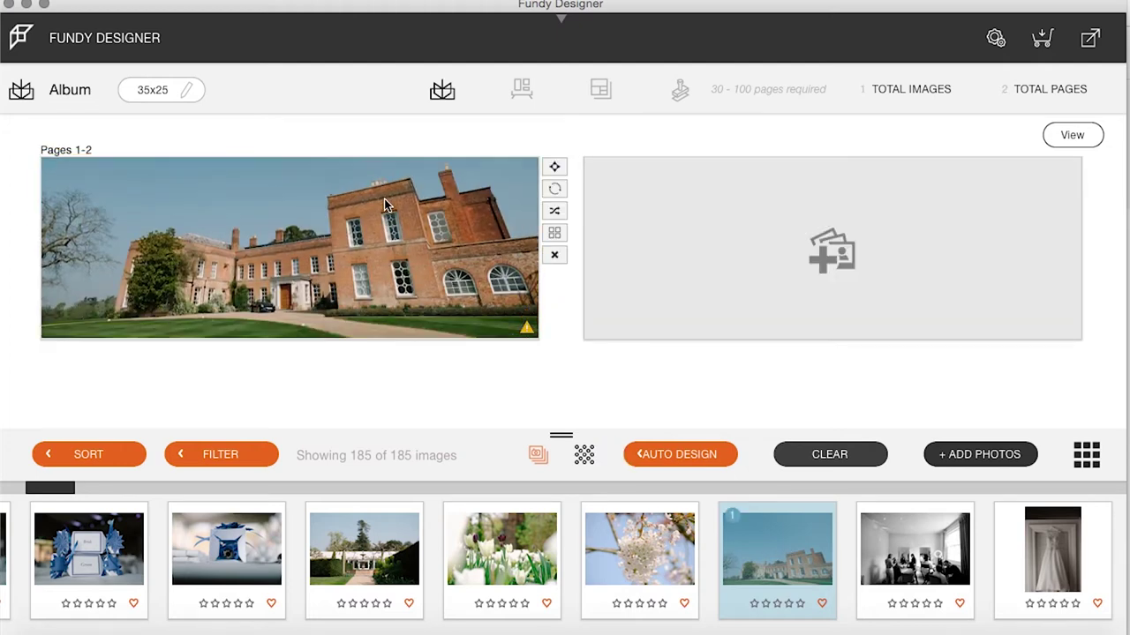
Step: Apply the full-bleed single-photo album layout to pages 1-2 and reposition the photo inside its frame to show the whole house
double_click(405, 267)
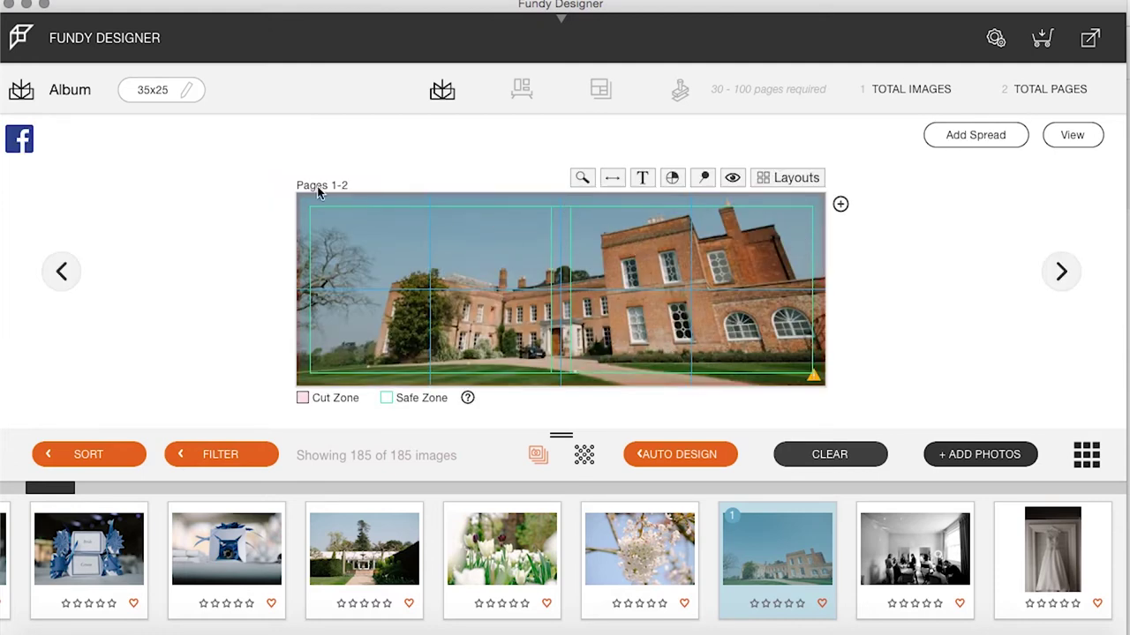
click(590, 327)
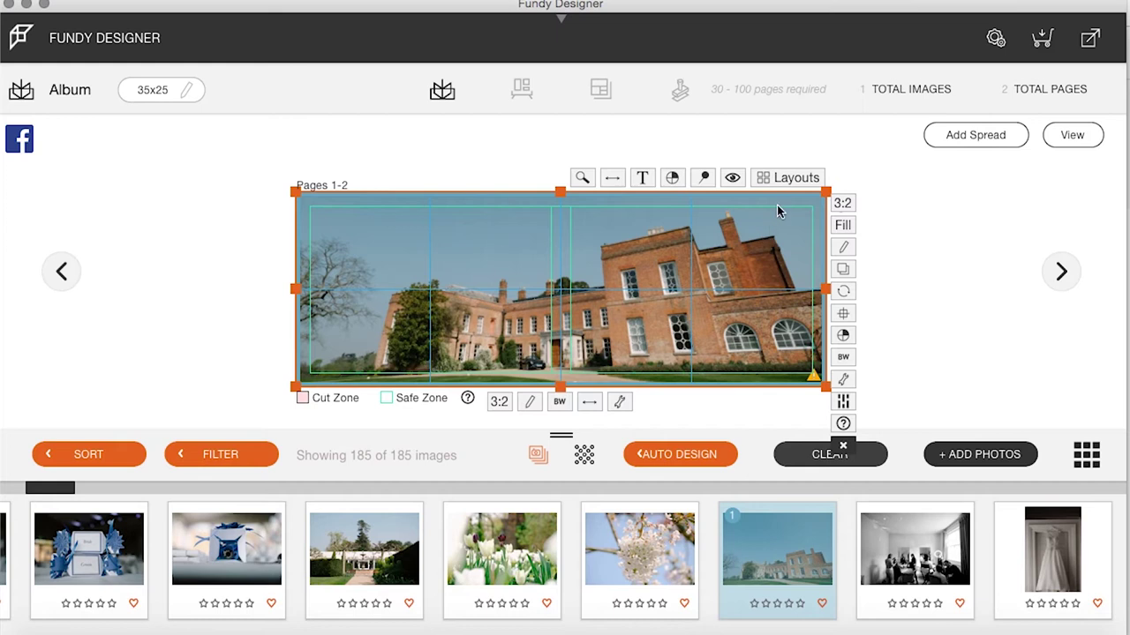
click(780, 179)
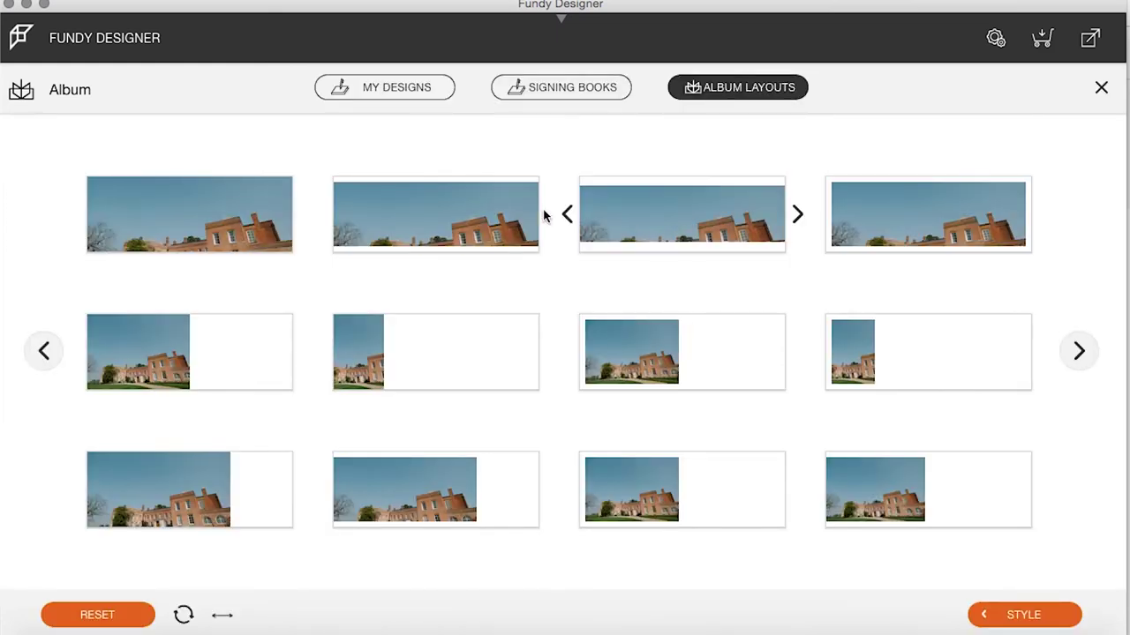
mouse_move(989, 382)
click(1085, 355)
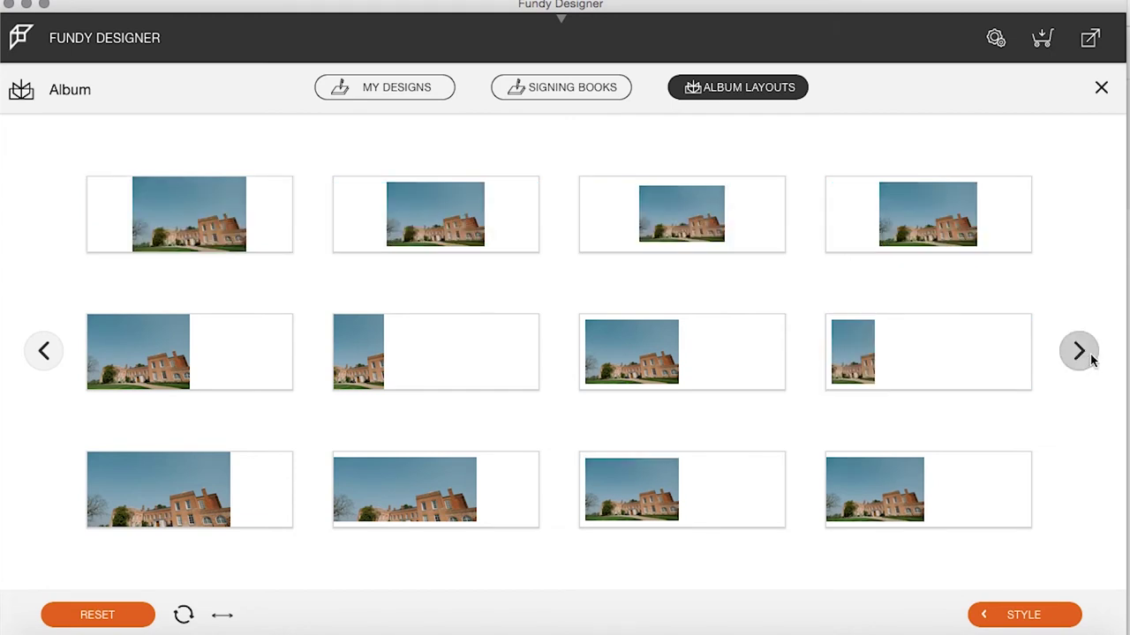
click(44, 352)
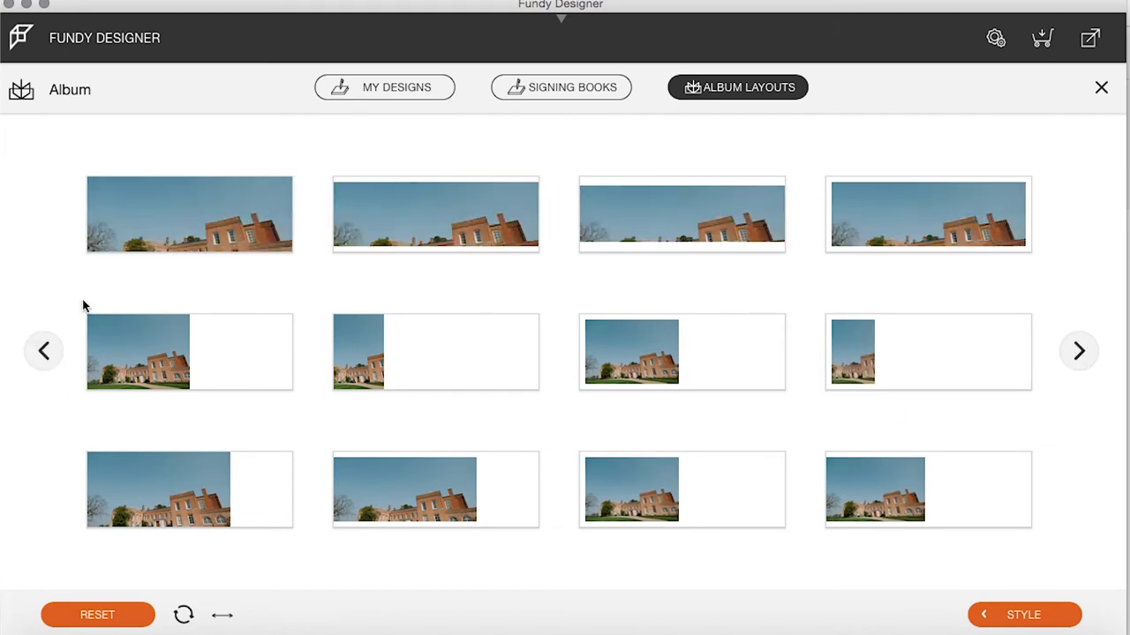
mouse_move(279, 214)
click(194, 214)
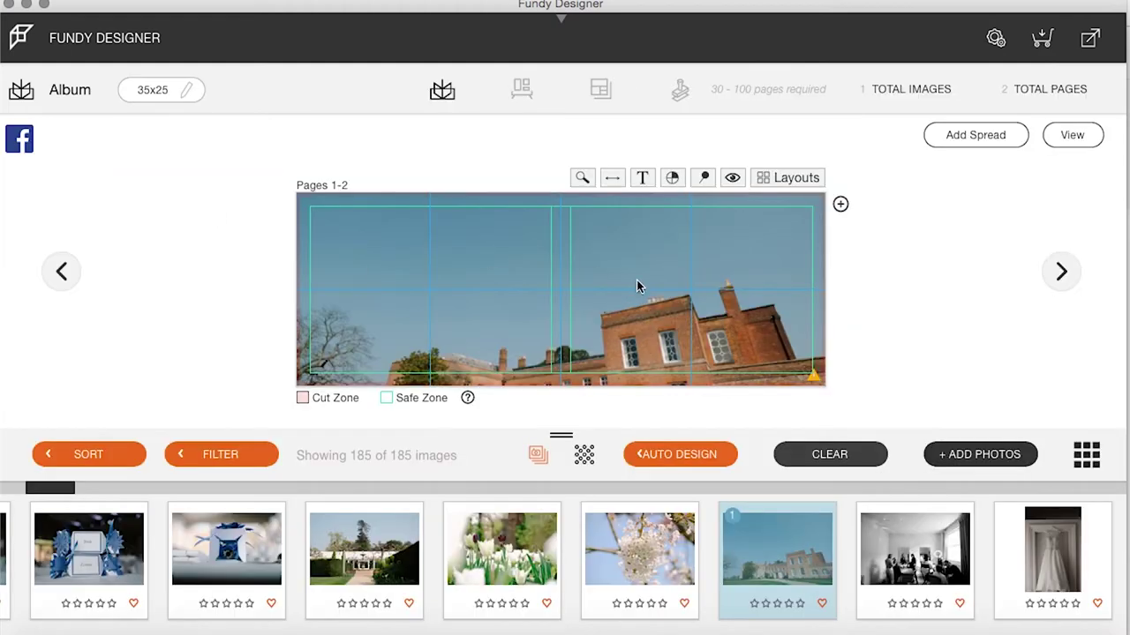
drag(658, 288, 647, 213)
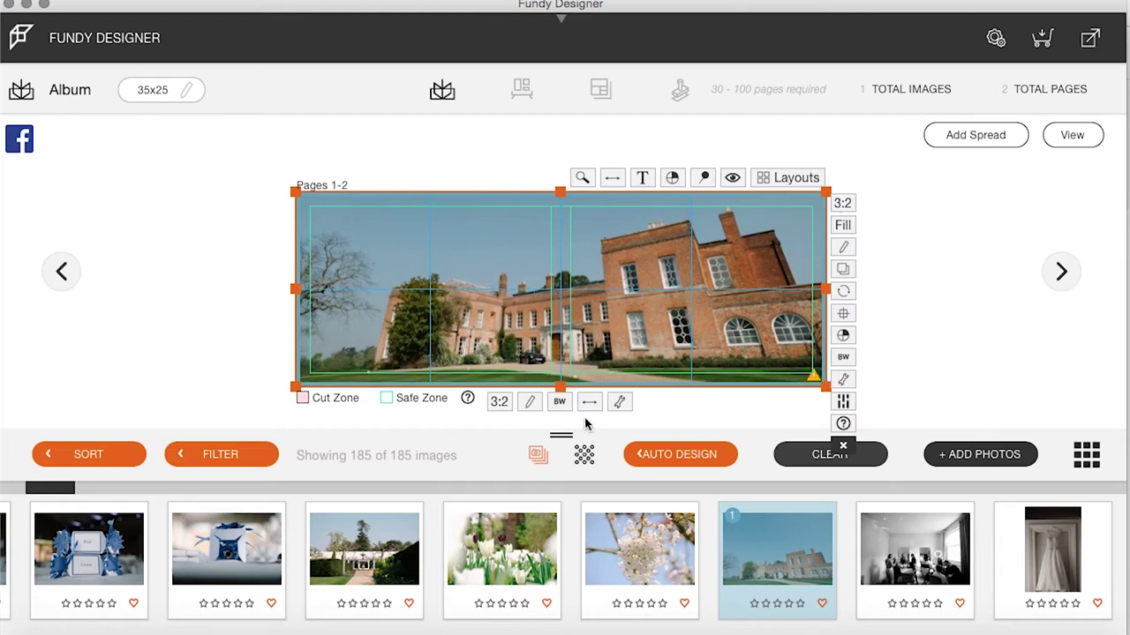
Step: Try the zoom and rotation adjustments on the manor house photo, tilting it inside its frame
click(620, 402)
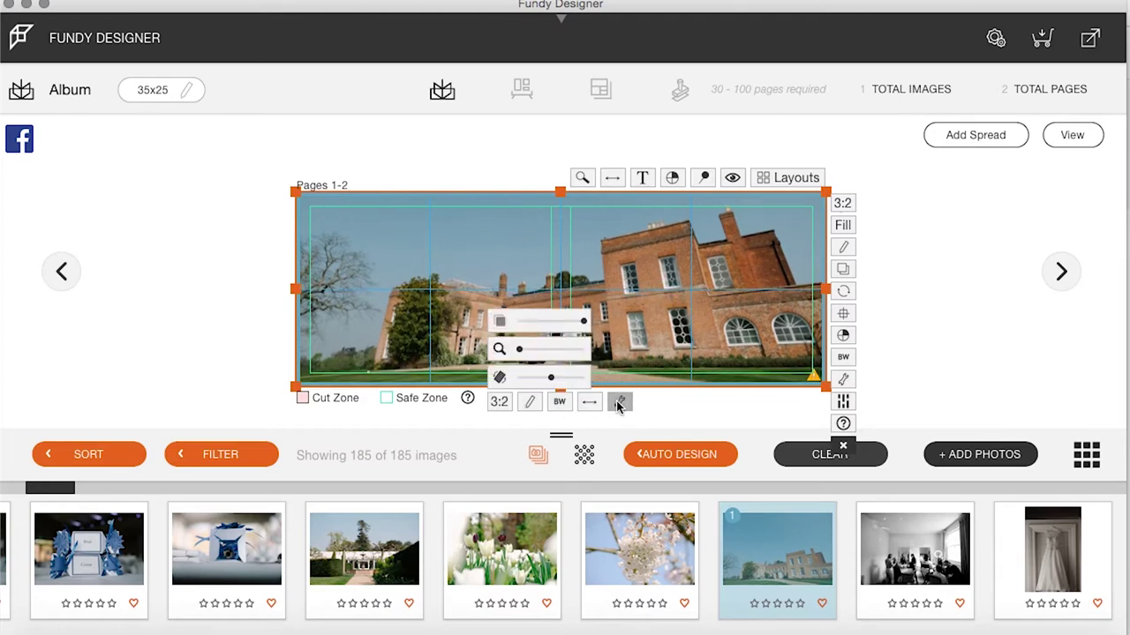
mouse_move(521, 352)
mouse_down()
mouse_move(533, 356)
mouse_move(521, 354)
mouse_up()
mouse_move(551, 380)
mouse_down()
mouse_move(578, 380)
mouse_move(540, 378)
mouse_up()
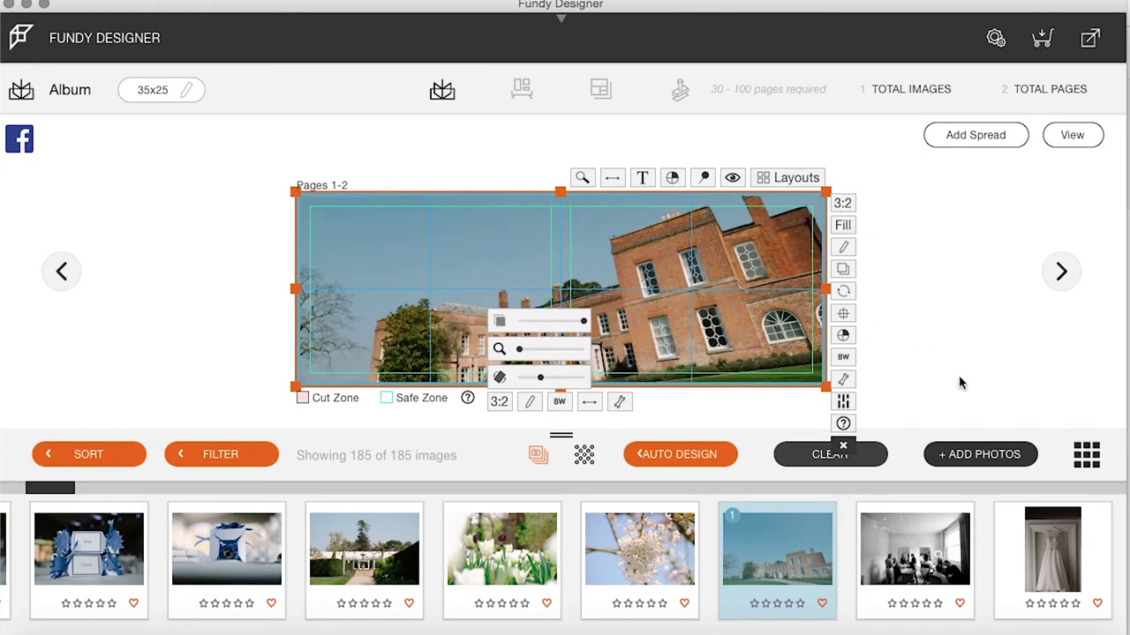
click(842, 447)
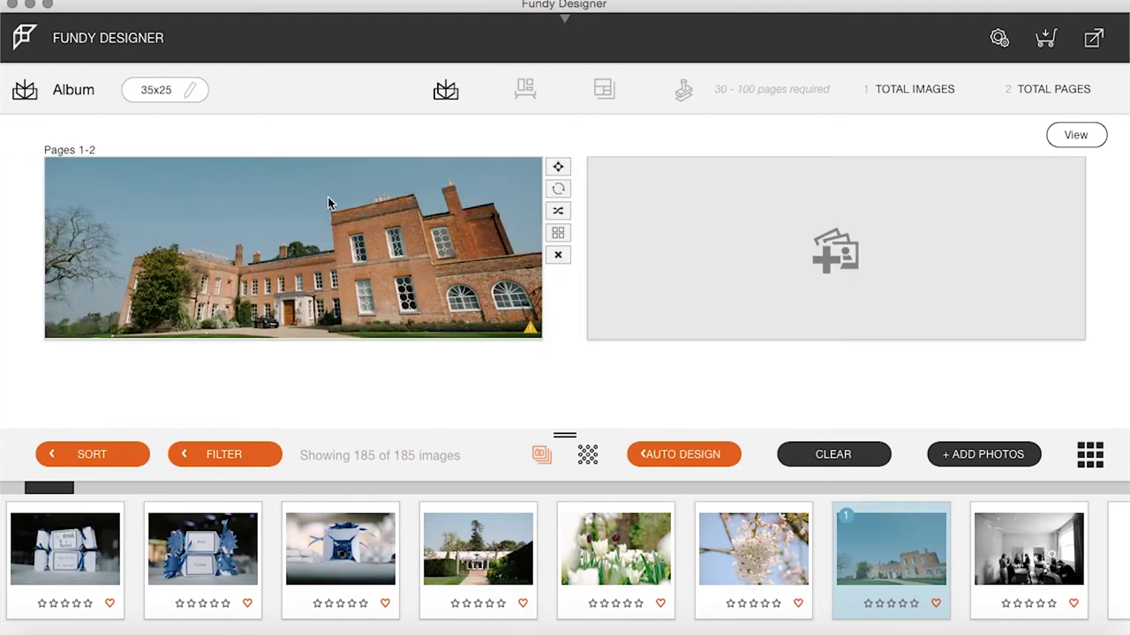
Step: Add the seating plan, guest book, table sign, Mr & Mrs sign, two favour, garden and tulip photos together to pages 3-4
mouse_move(529, 329)
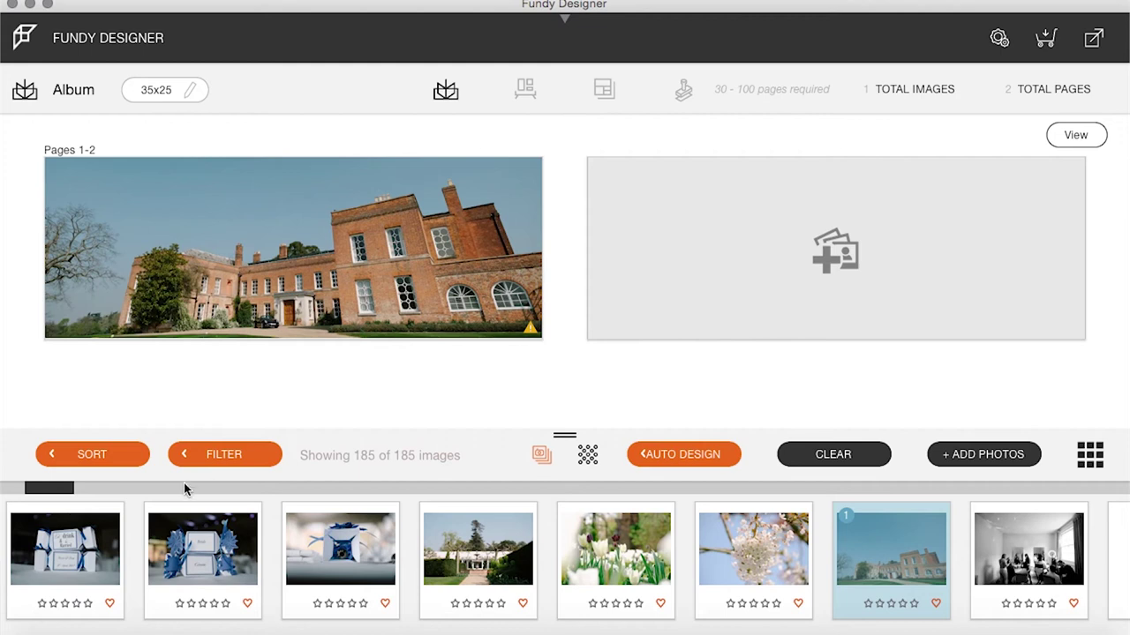
click(84, 543)
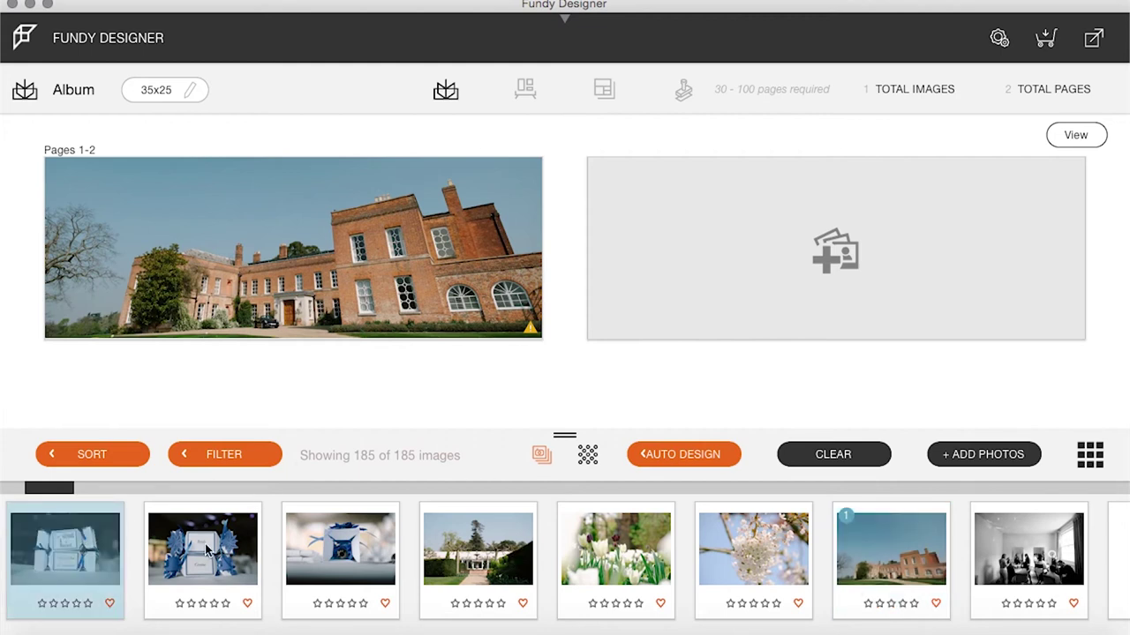
super+click(357, 556)
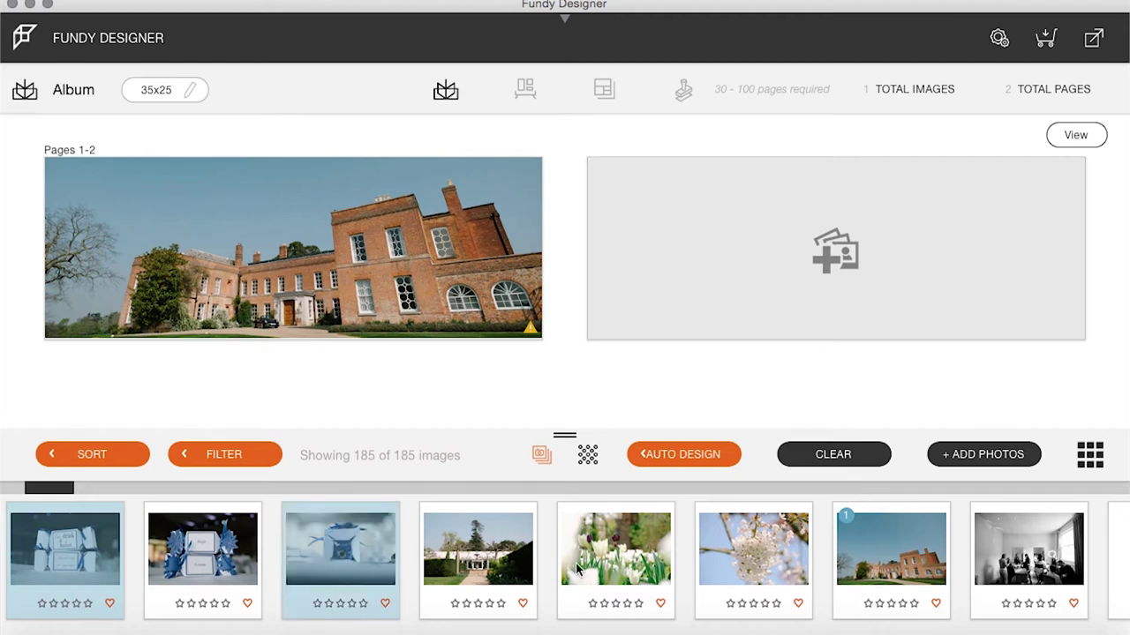
scroll(740, 575, right, 10)
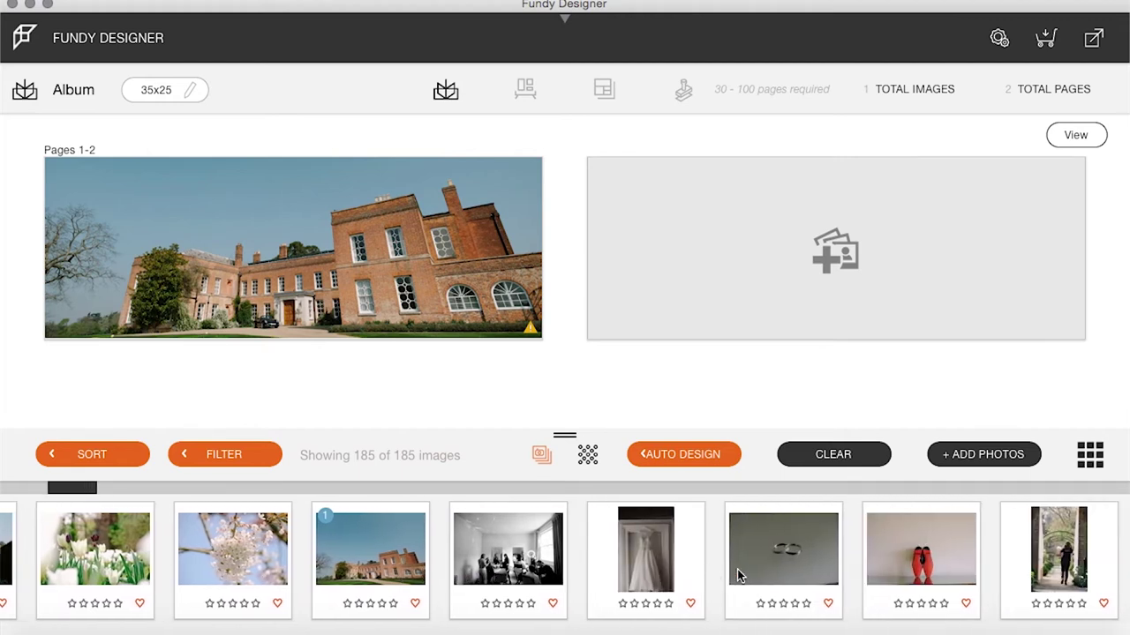
scroll(737, 569, left, 15)
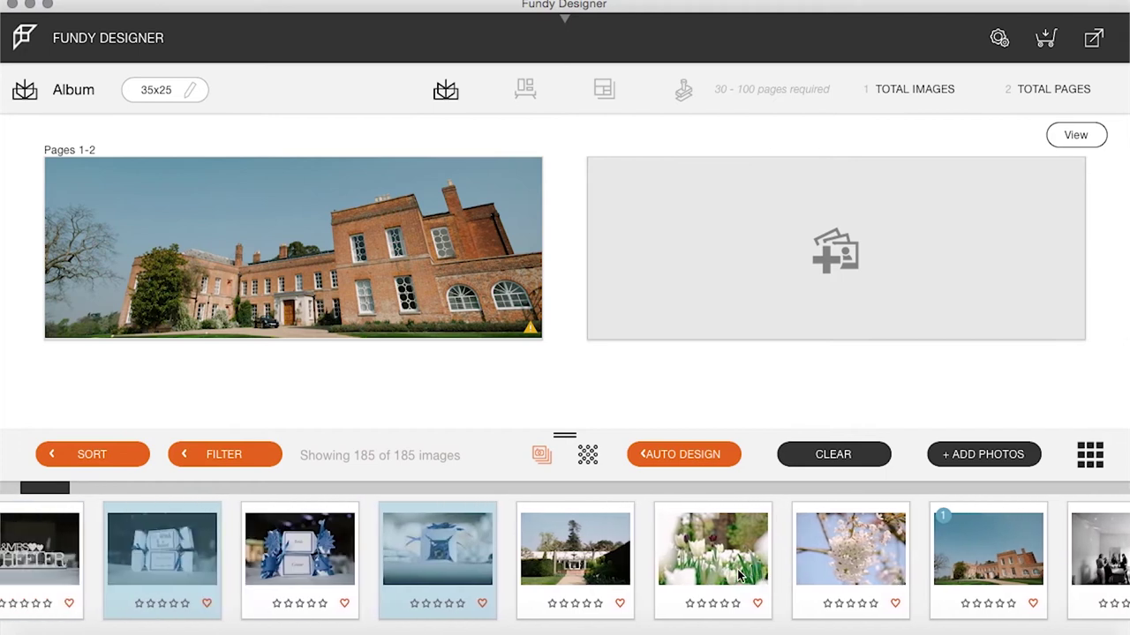
scroll(750, 571, left, 2)
super+click(900, 564)
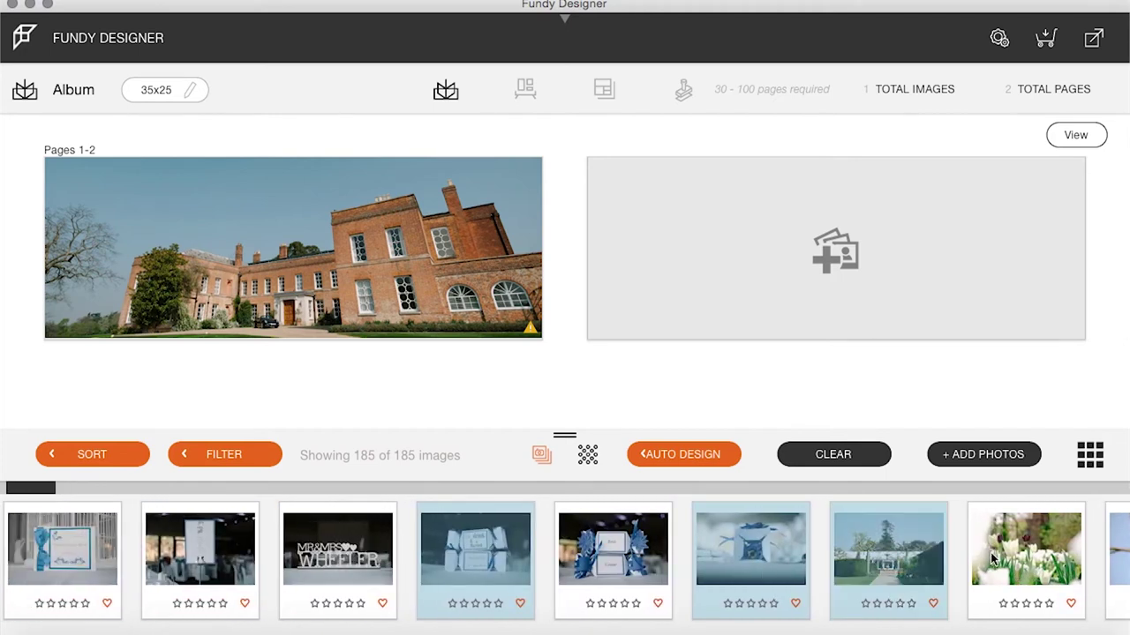
super+click(1015, 560)
super+click(356, 559)
super+click(217, 545)
scroll(218, 545, left, 10)
super+click(252, 556)
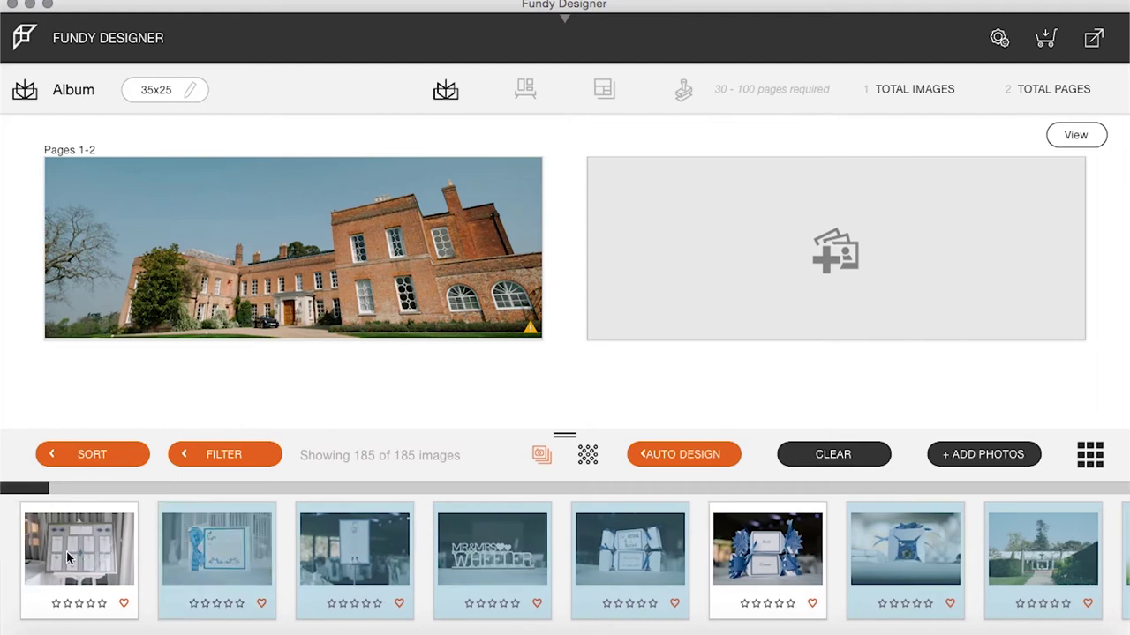
super+click(66, 551)
drag(67, 552, 702, 289)
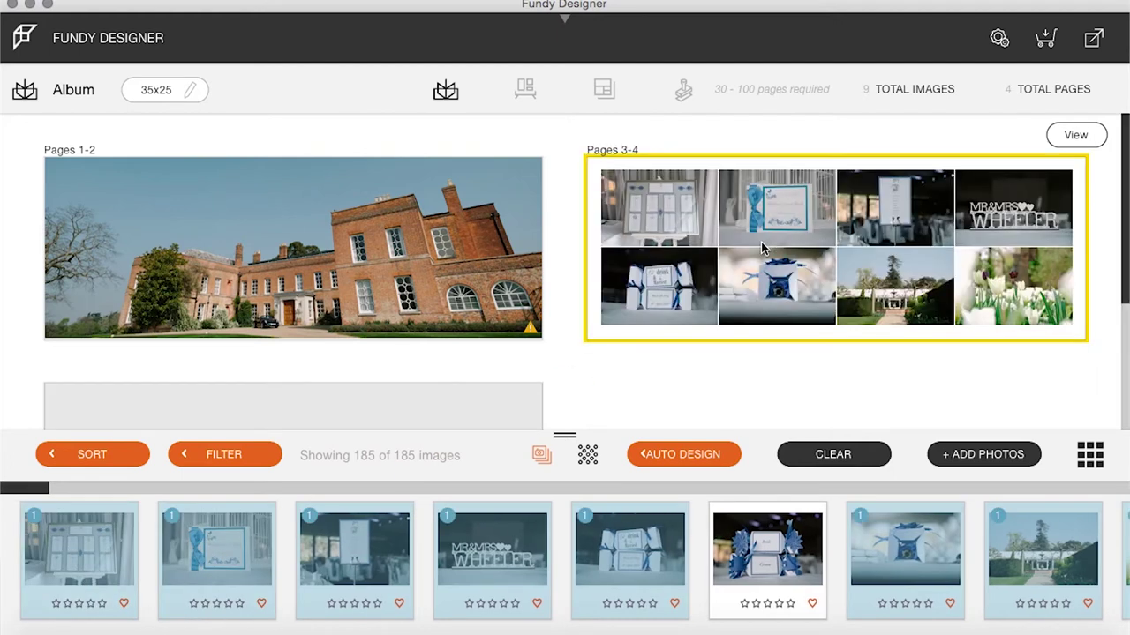
Step: Apply the album layout with one full-bleed photo on one page and a seven-photo collage on the other to pages 3-4
mouse_move(698, 345)
mouse_move(1075, 219)
click(1101, 233)
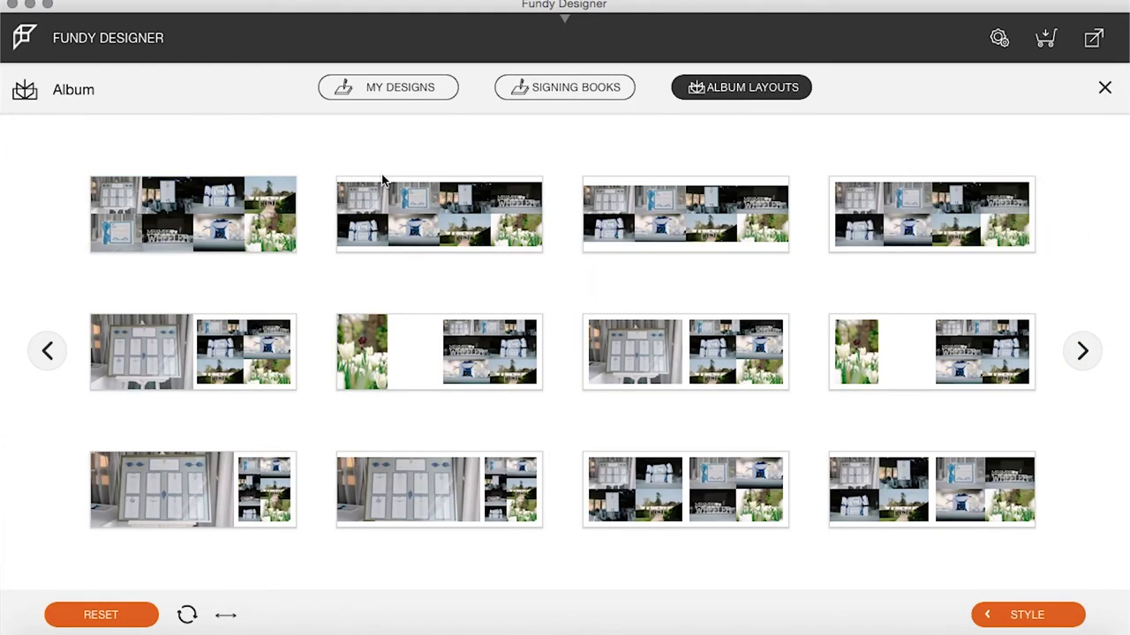
mouse_move(620, 347)
click(188, 353)
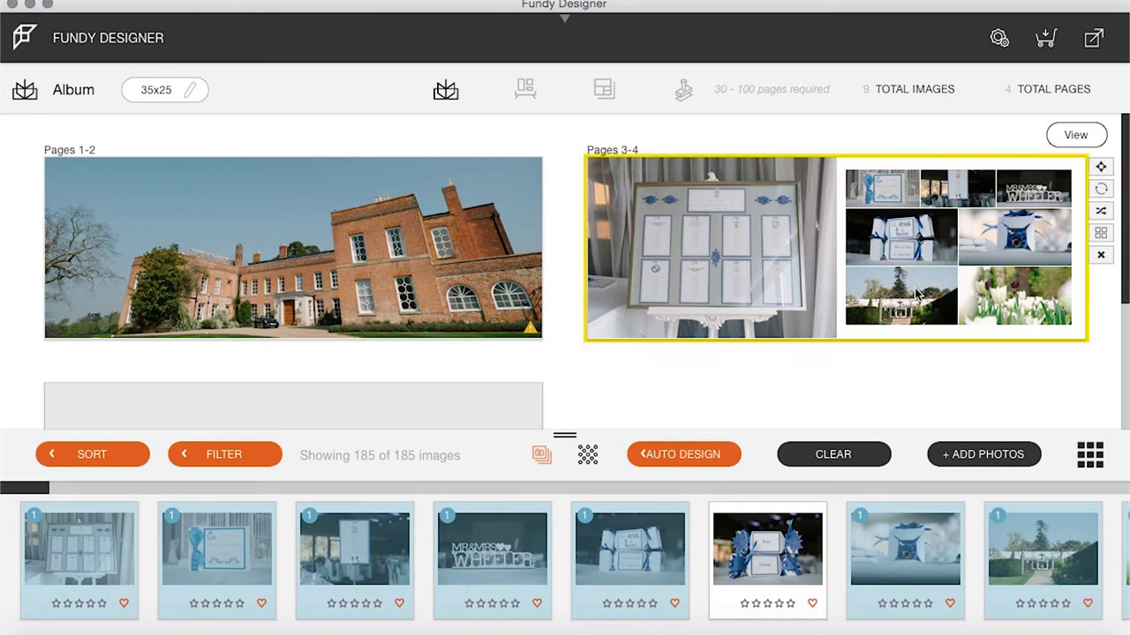
Step: Try rearranging pages 3-4 by swapping the garden, tulip, favour and Mr & Mrs sign photos between the frames and collage
drag(915, 302, 691, 241)
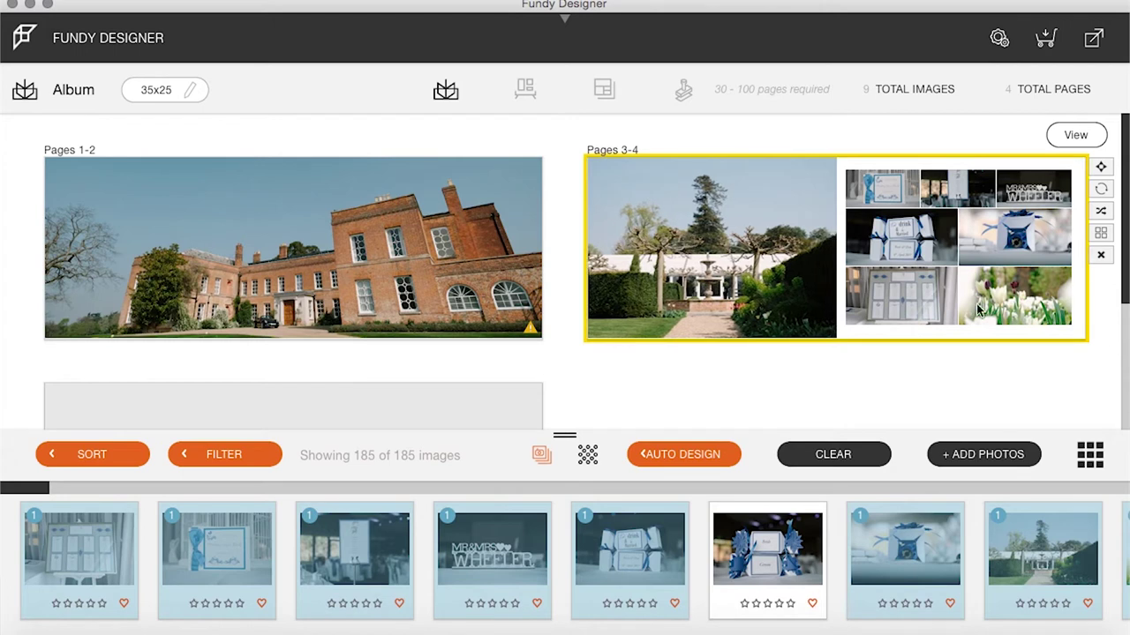
drag(1015, 299, 1000, 270)
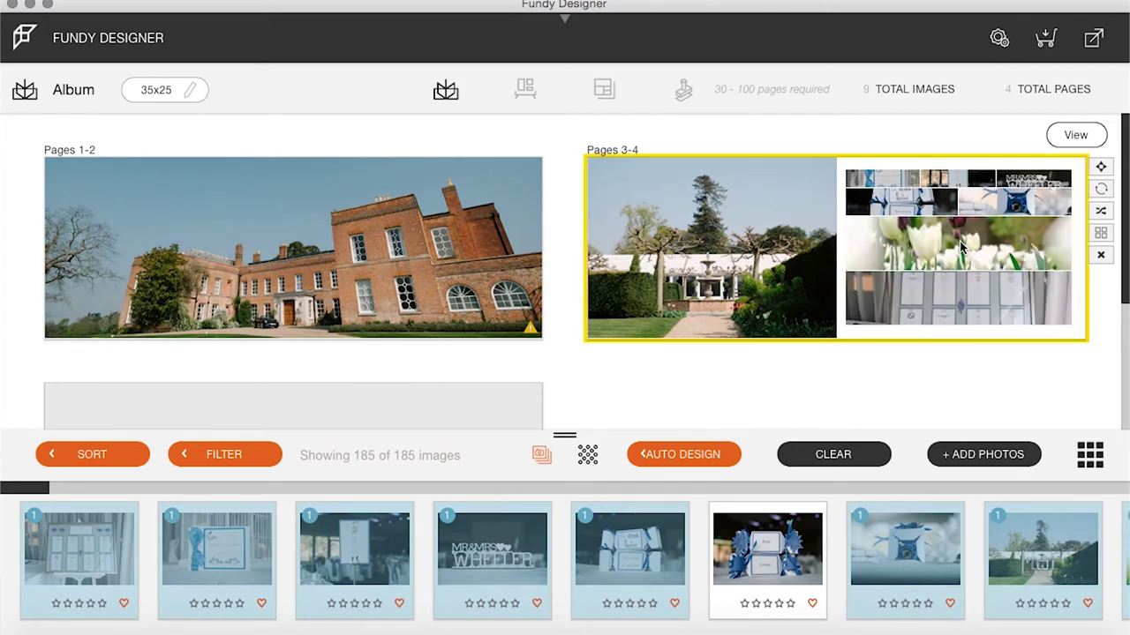
drag(1006, 202, 991, 300)
drag(1015, 188, 731, 243)
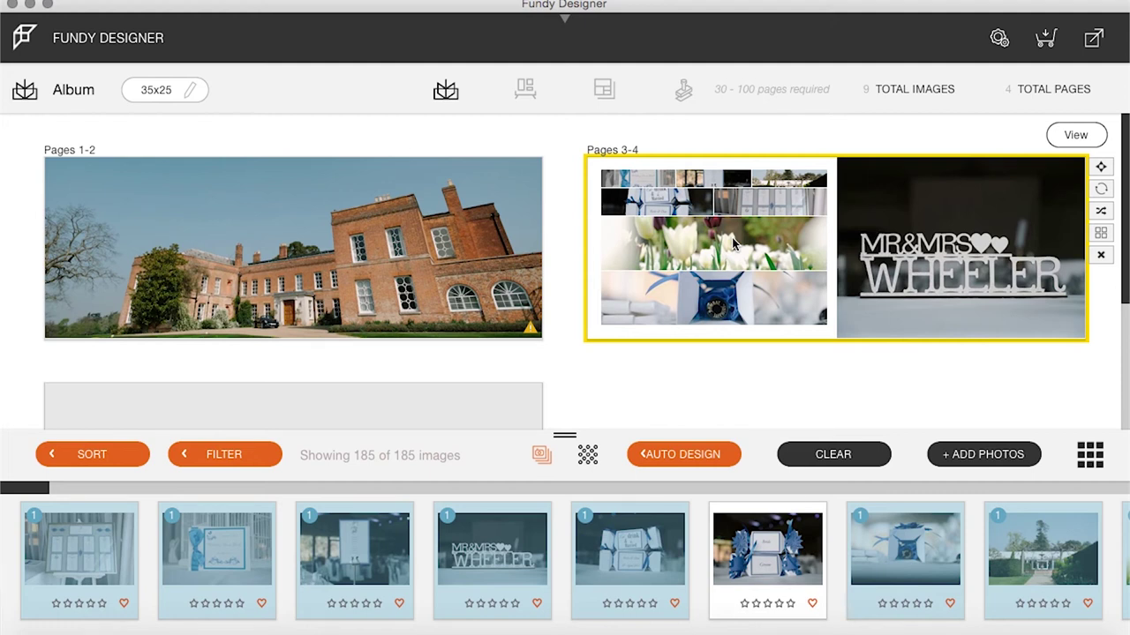
Step: Switch pages 3-4 to the white-bordered large photo and seven-photo collage layout, and put the garden photo in the large frame
click(1100, 232)
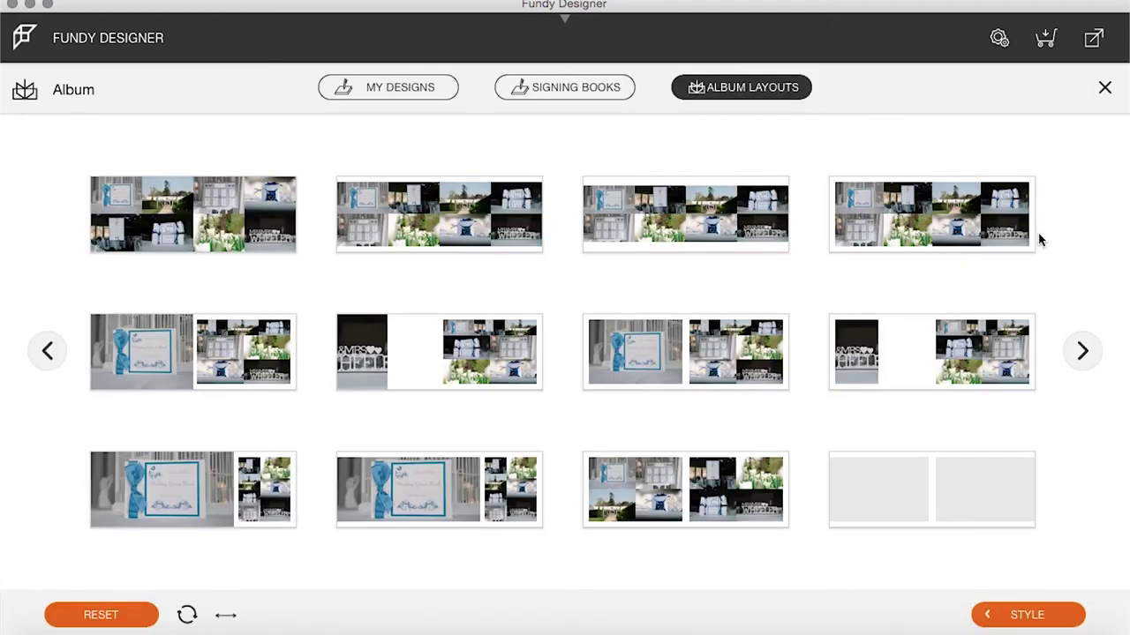
click(685, 353)
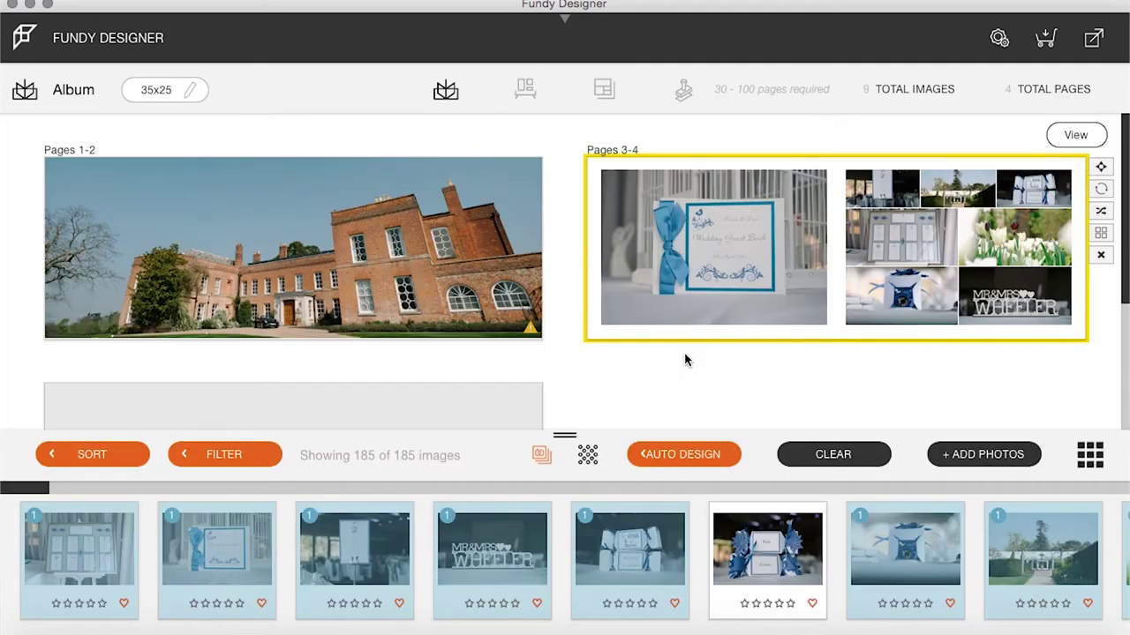
drag(955, 196, 697, 256)
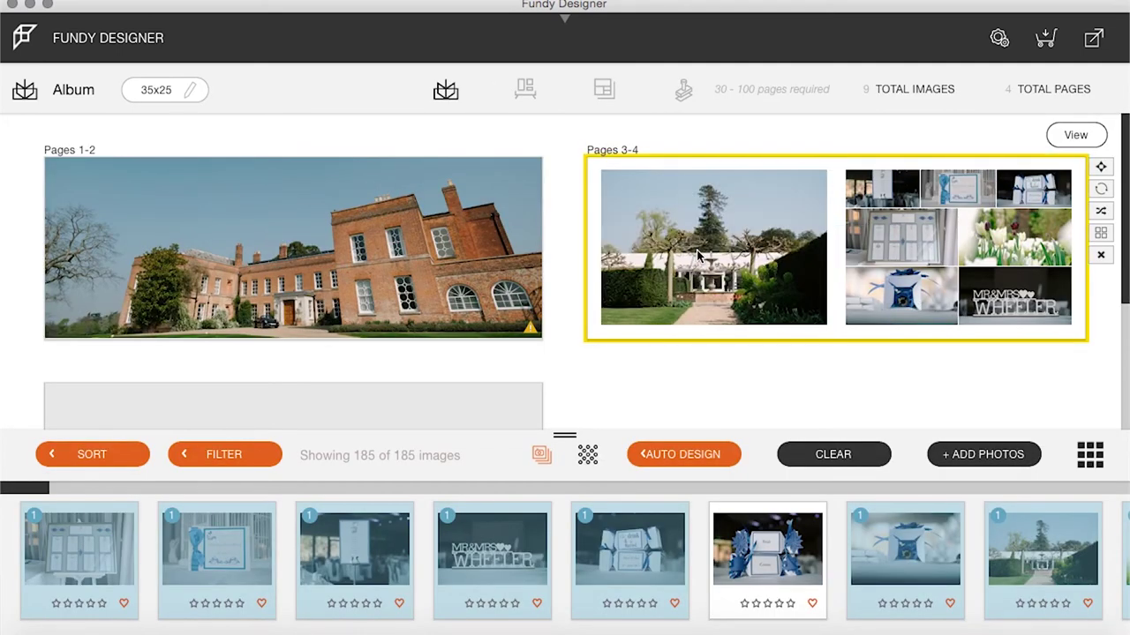
Step: Open pages 3-4 for editing and set the framed table sign photo to the Vertical crop, trying Horizontal first
click(883, 195)
click(882, 194)
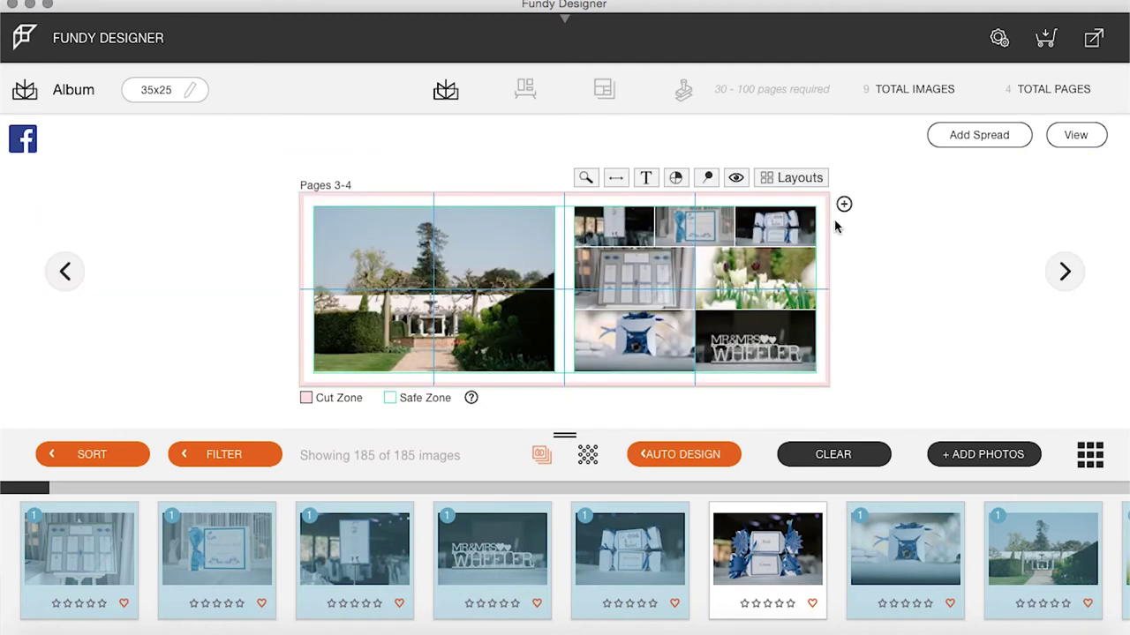
click(618, 237)
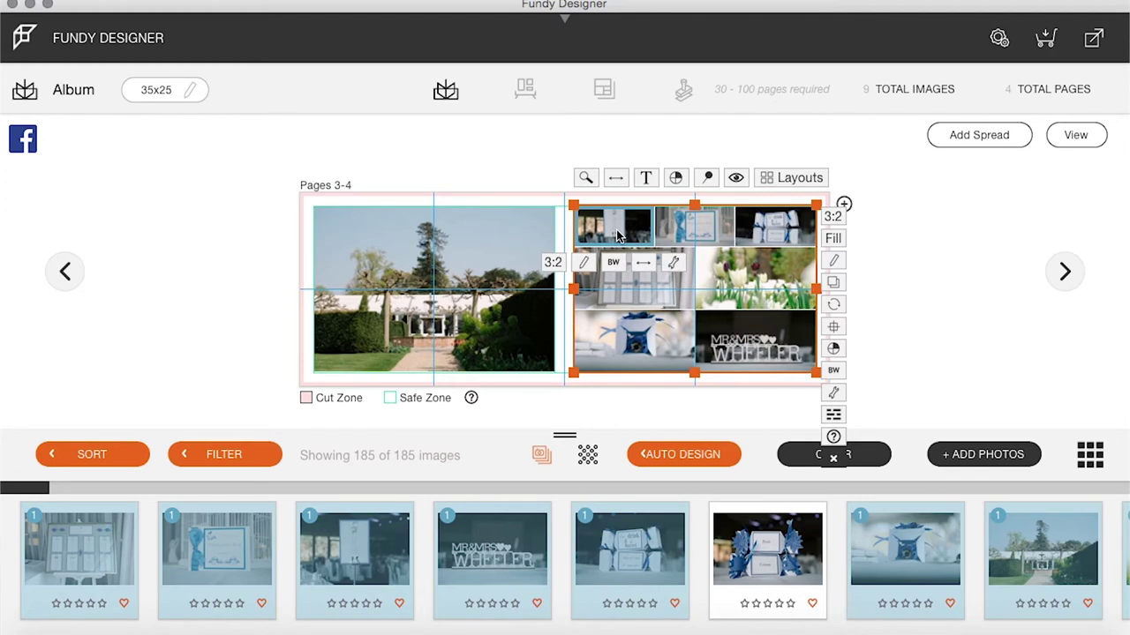
click(553, 263)
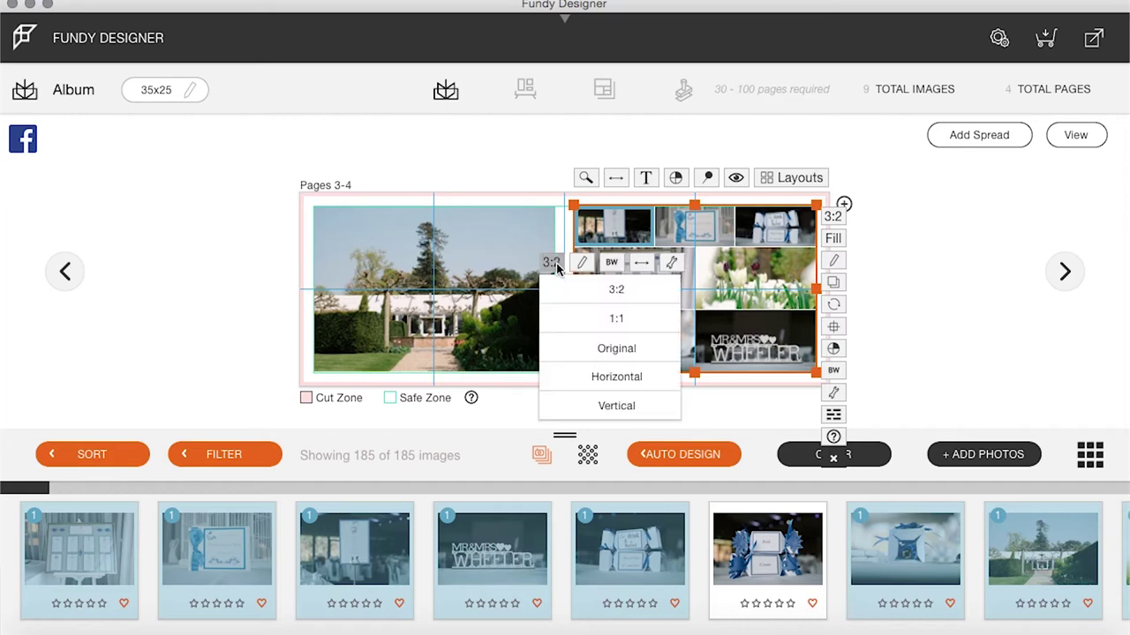
click(600, 376)
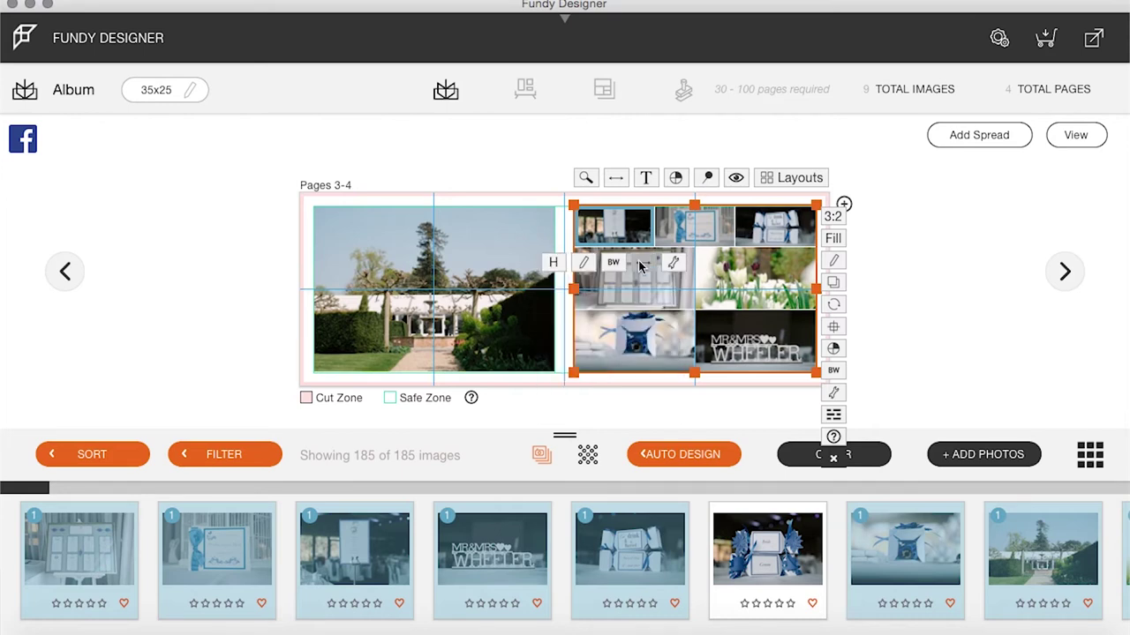
click(553, 264)
click(587, 372)
click(552, 262)
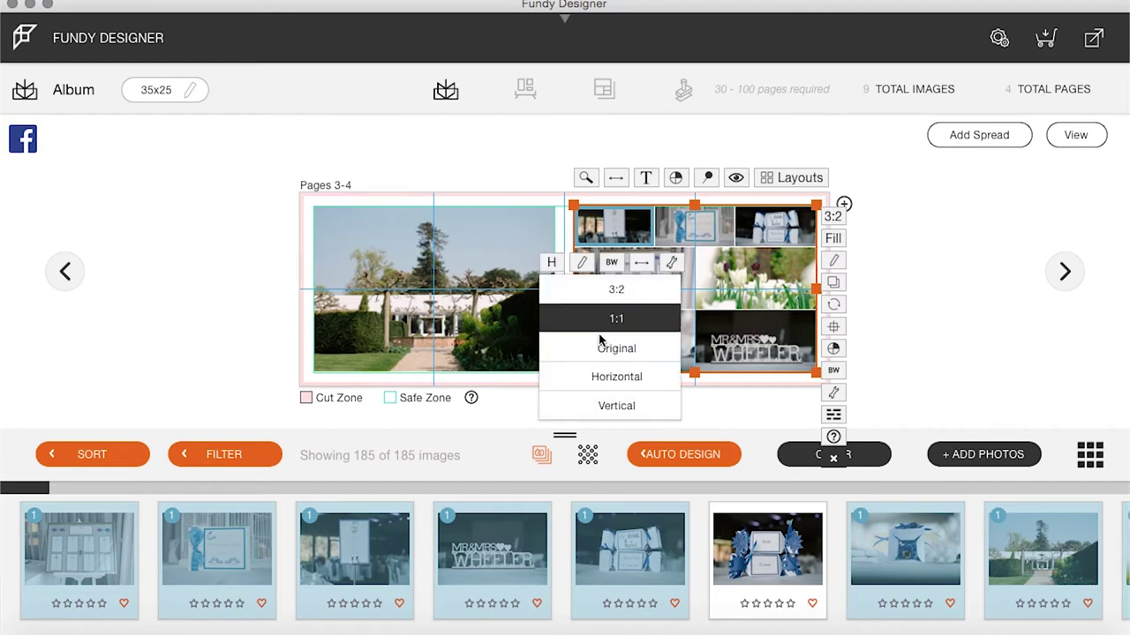
click(619, 406)
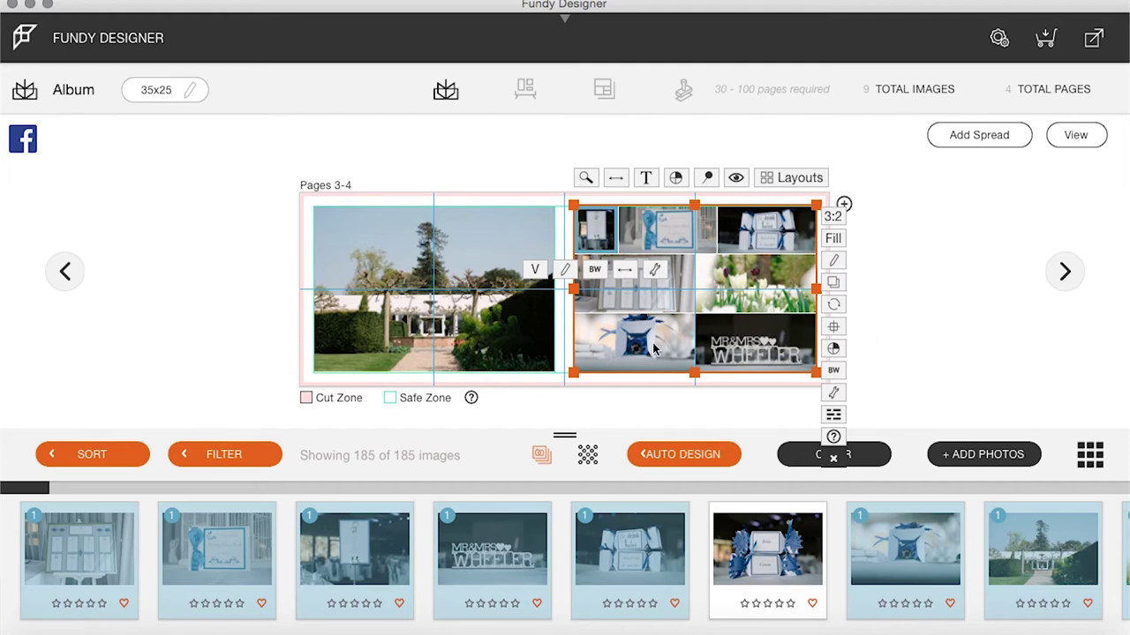
Step: Swap the Mr & Mrs sign photo with the tulip photo in the collage and remove the tulips from the spread
drag(781, 344, 757, 290)
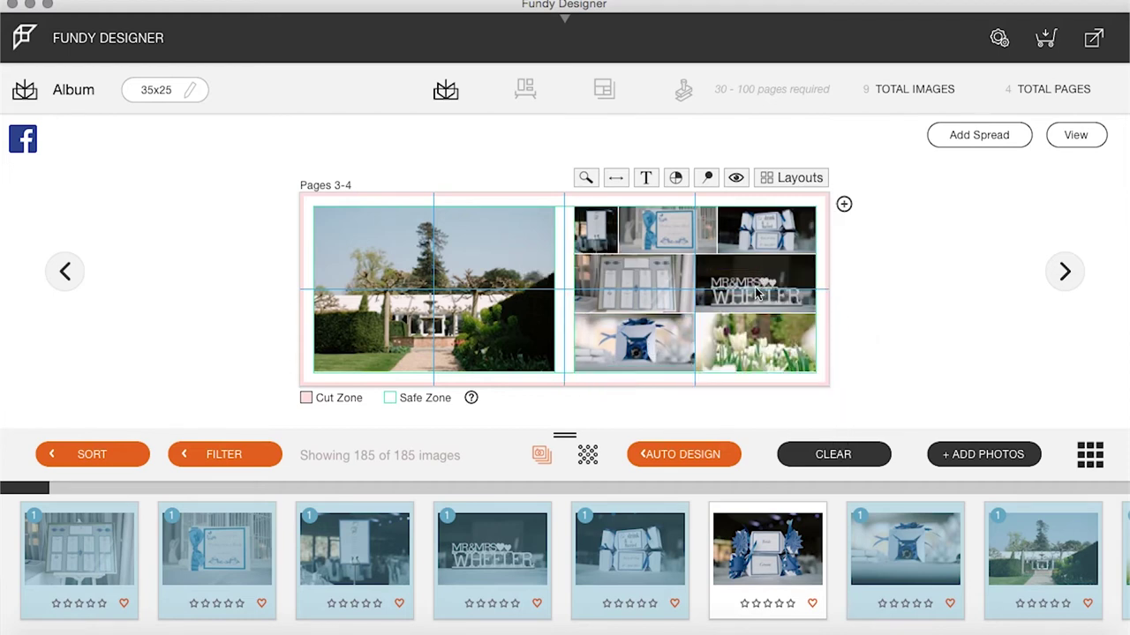
click(744, 337)
key(Delete)
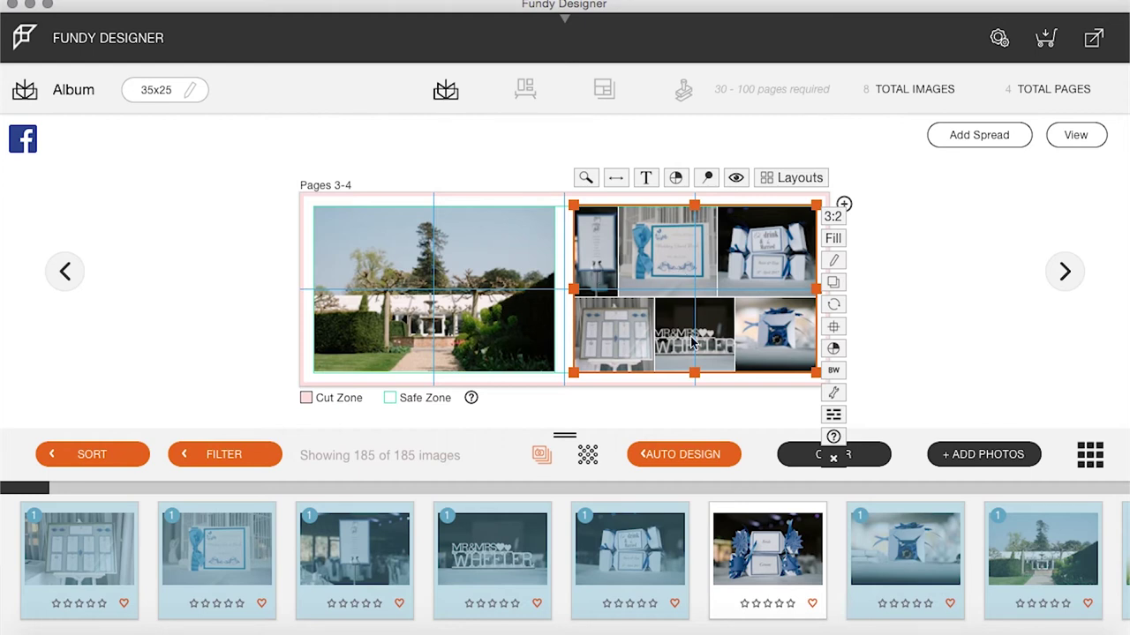
Step: Try the Horizontal, Original and 1:1 crops on the Mr & Mrs sign photo, and set it back to 3:2
mouse_move(691, 362)
click(632, 386)
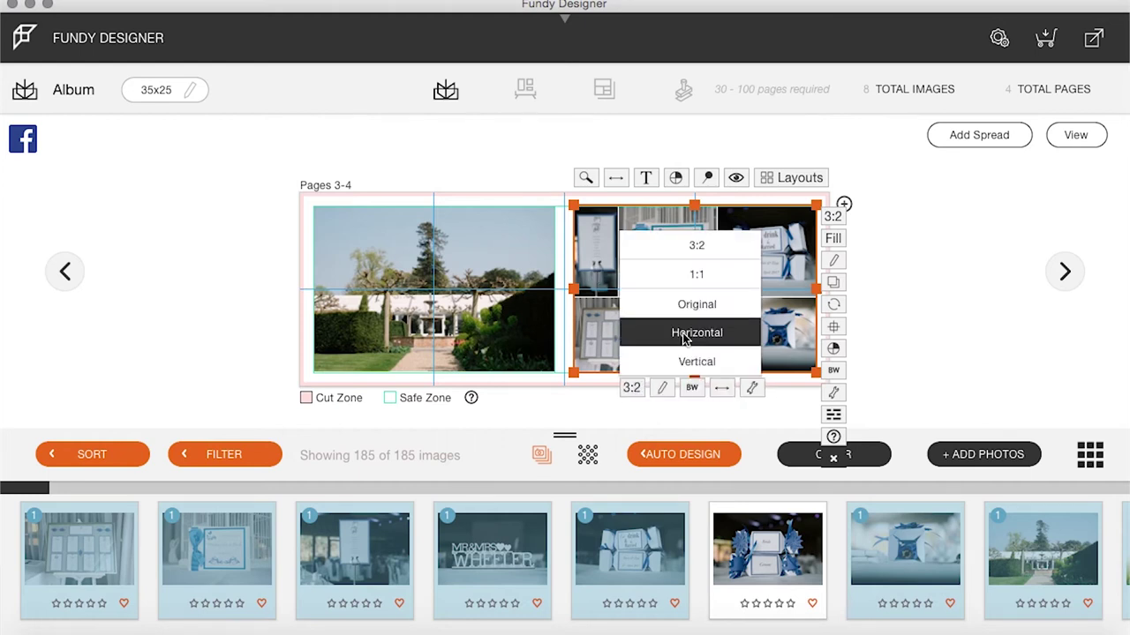
click(675, 332)
click(632, 387)
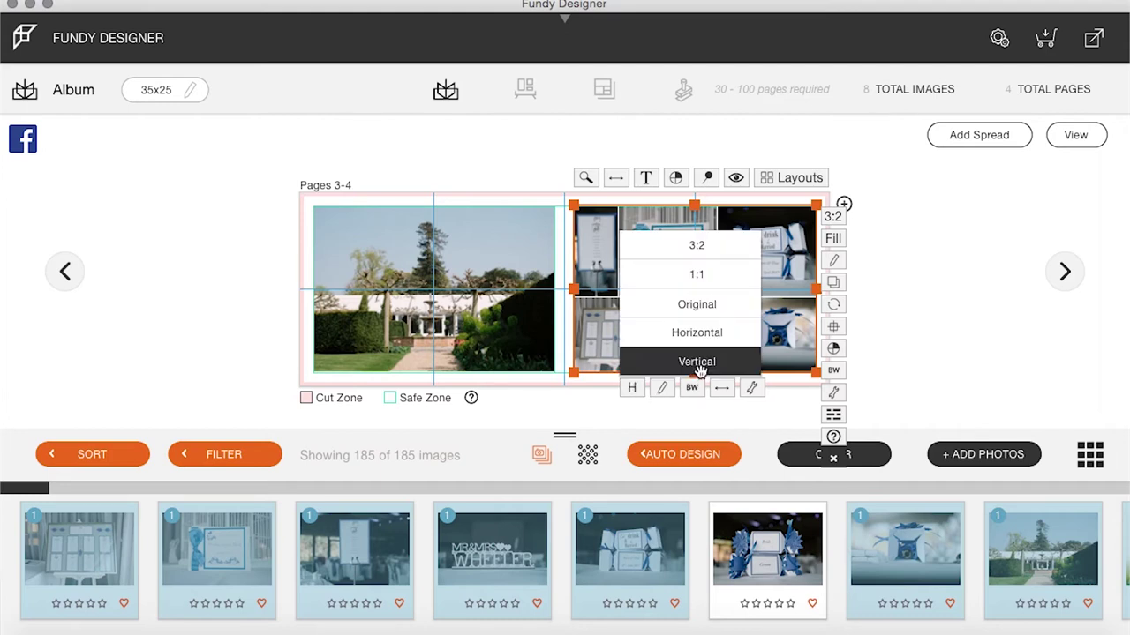
click(719, 300)
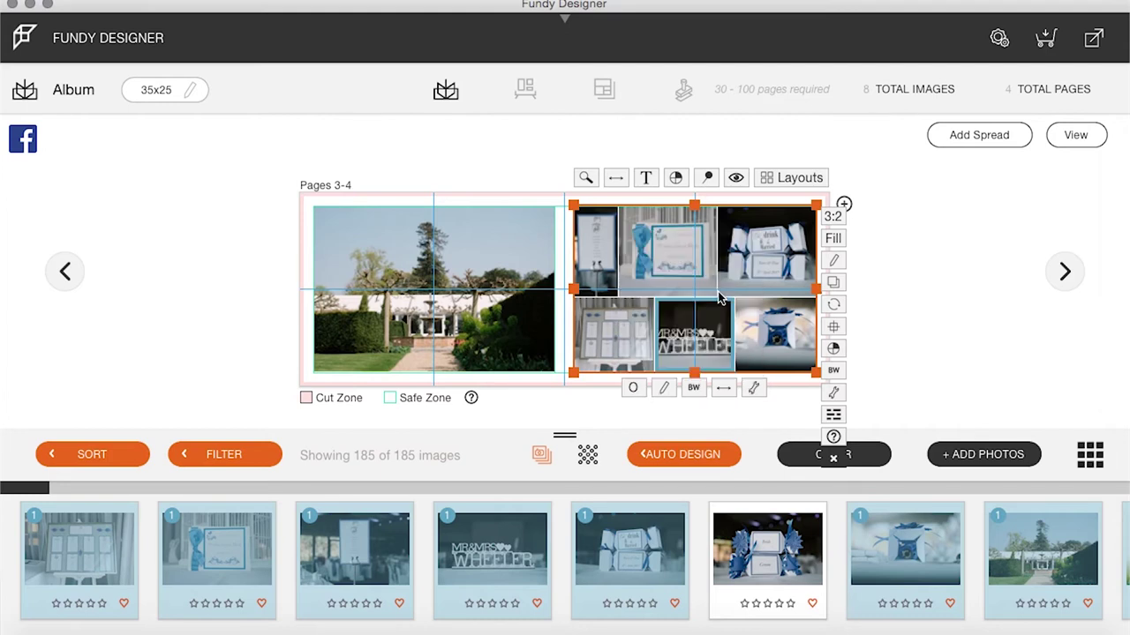
click(633, 387)
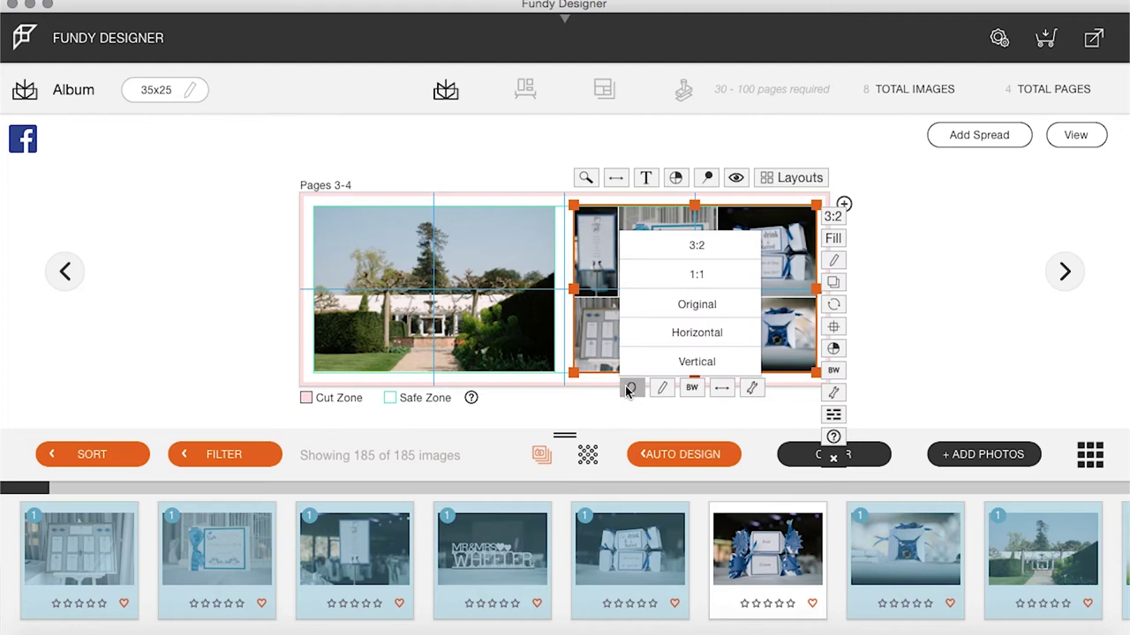
click(695, 274)
click(633, 387)
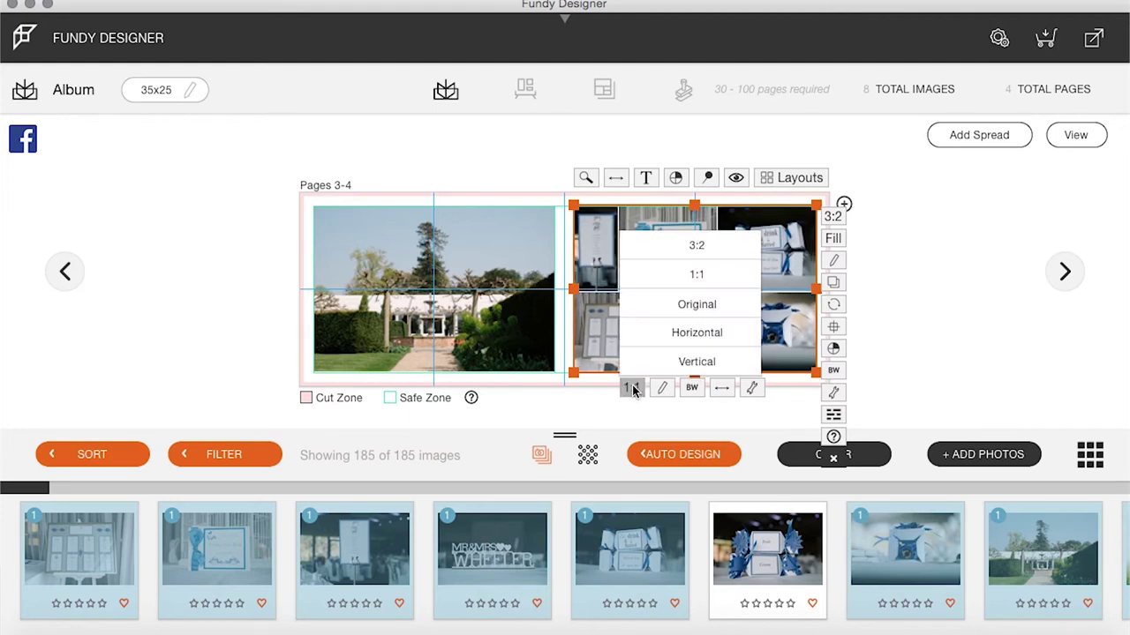
click(699, 248)
Step: Swap the Mr & Mrs sign photo with the seating plan photo and return to the overview of all spreads
drag(669, 353, 584, 346)
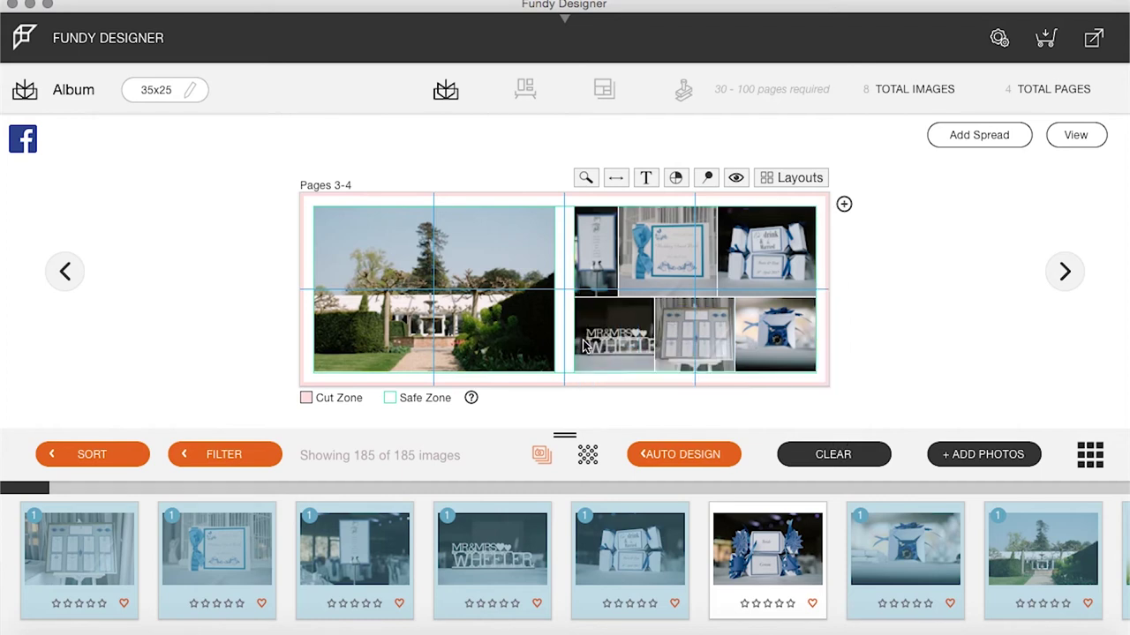
click(615, 341)
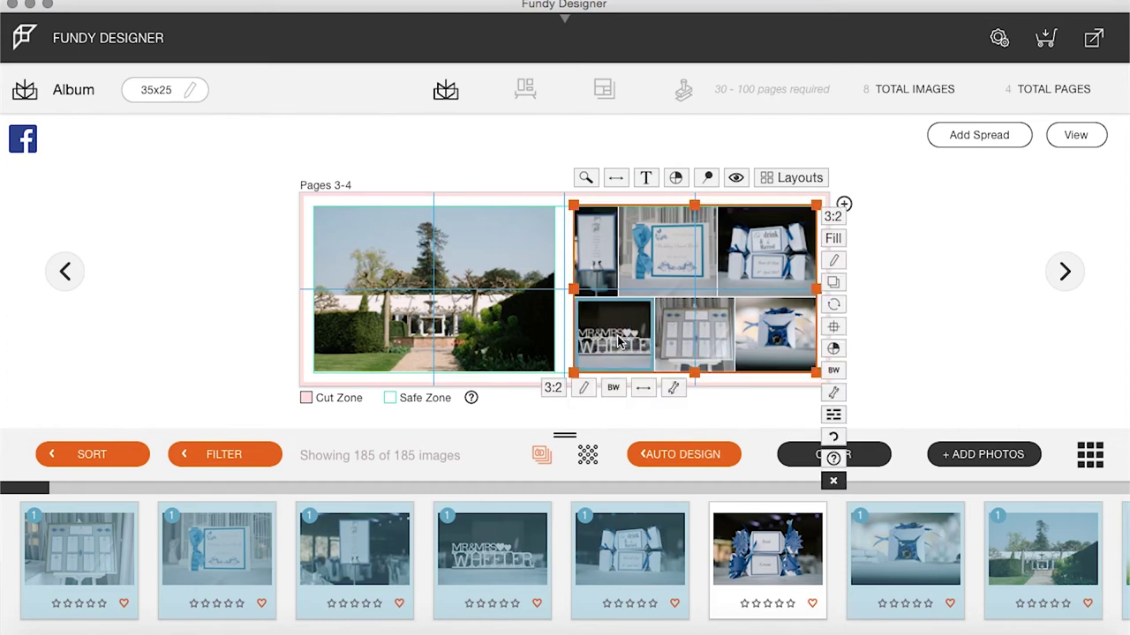
click(1064, 277)
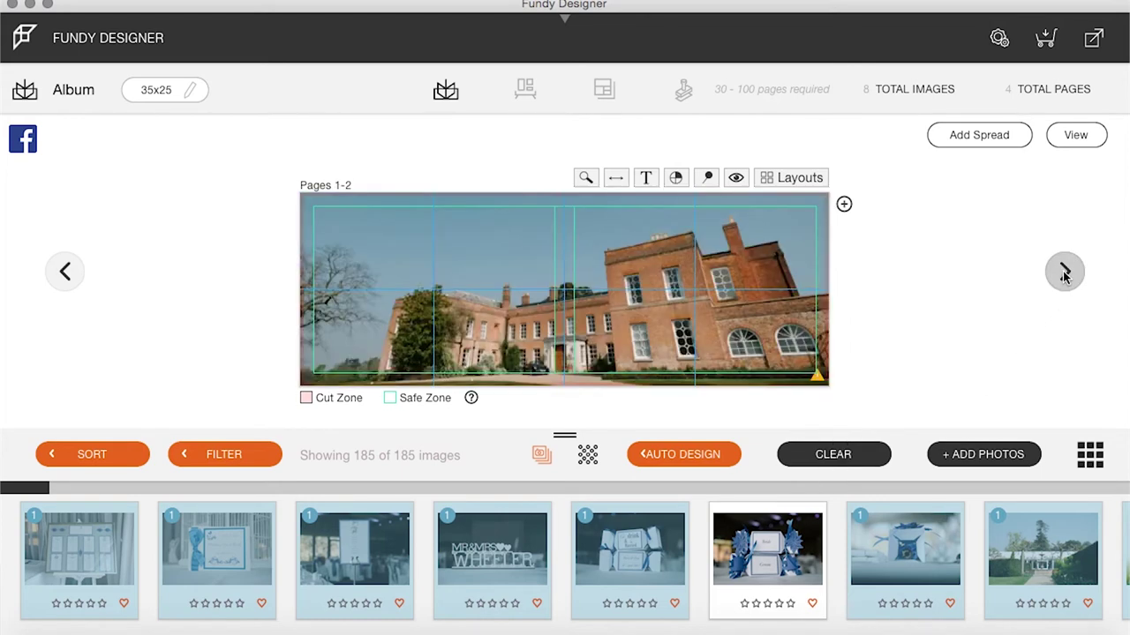
click(1070, 134)
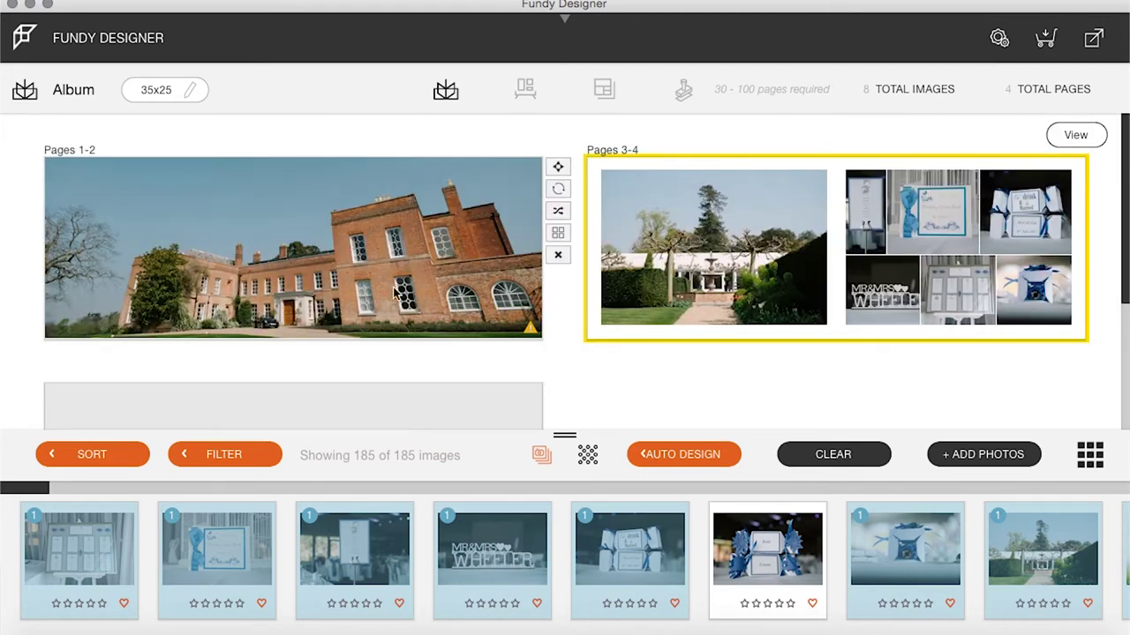
Step: Look over the spreads and the remaining photos to find the bridal preparation and detail shots for the next pages
scroll(383, 289, down, 4)
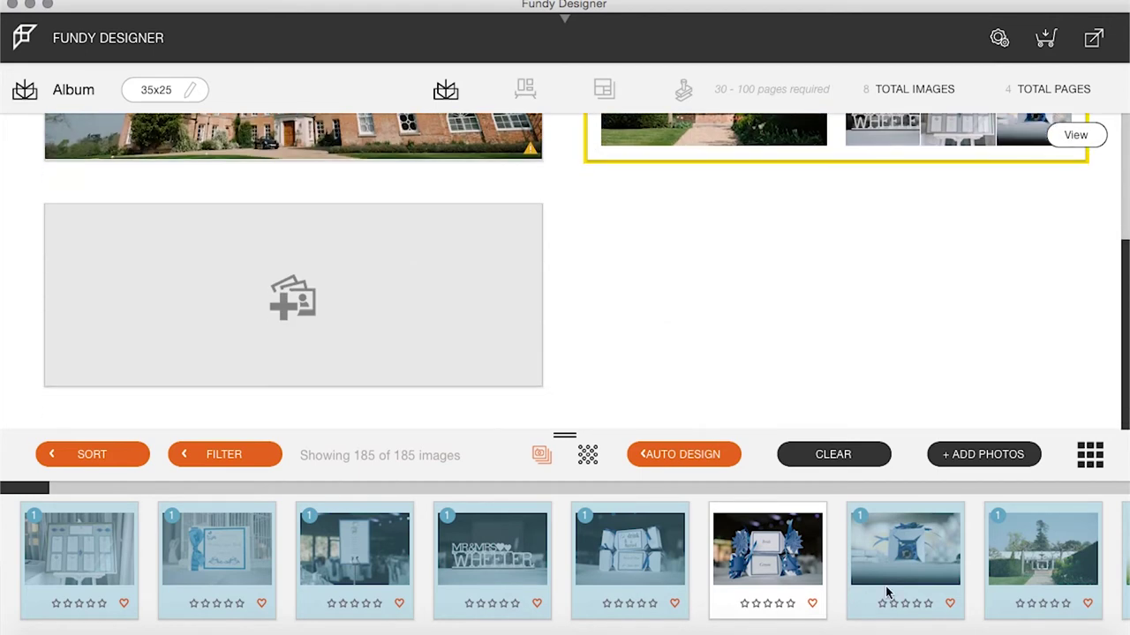
scroll(913, 592, right, 10)
scroll(912, 592, right, 5)
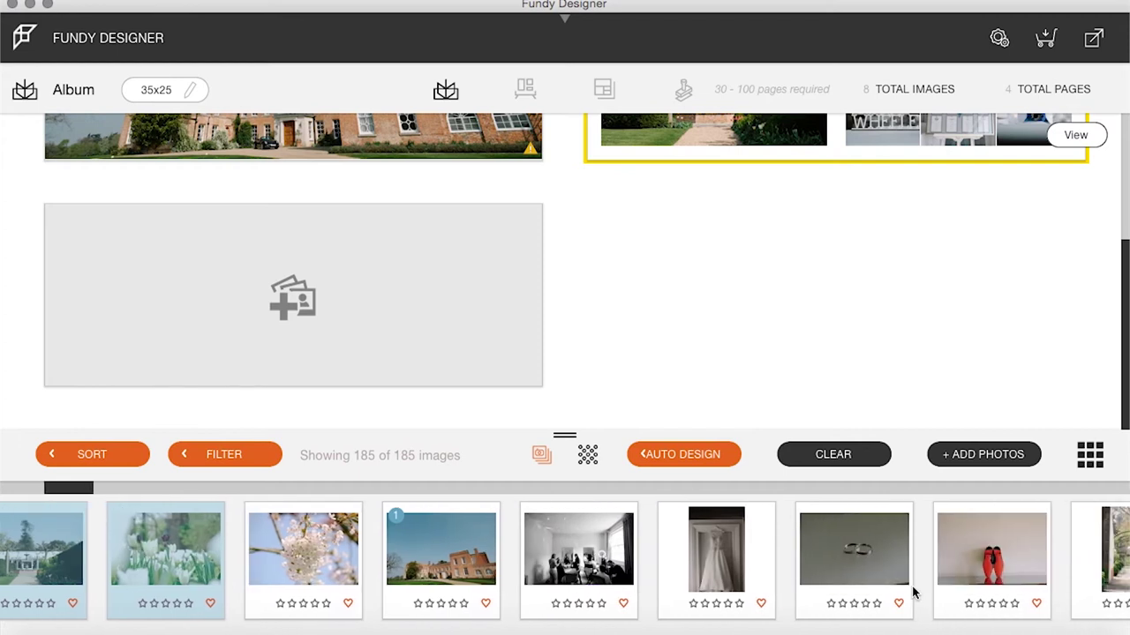
scroll(837, 282, up, 3)
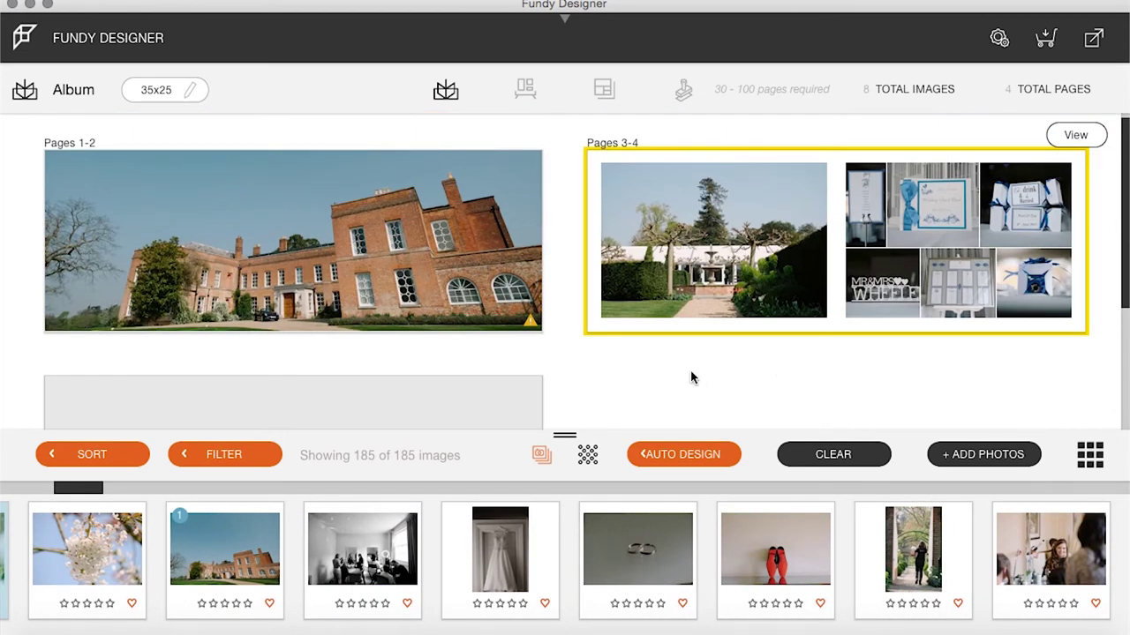
scroll(691, 383, down, 3)
scroll(697, 383, up, 2)
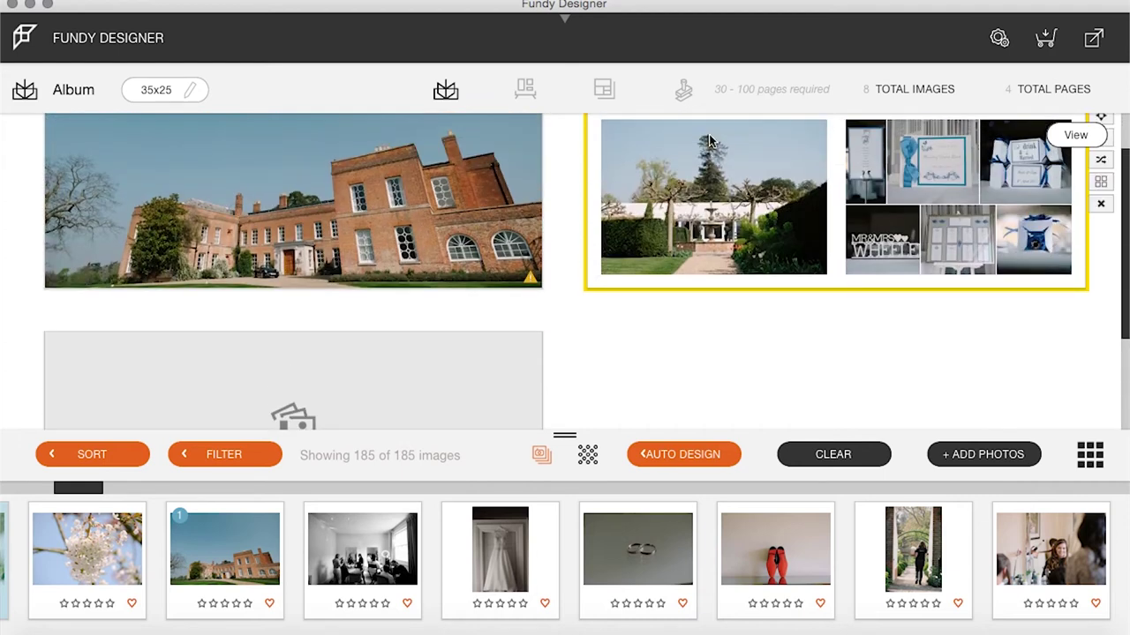
scroll(793, 332, down, 2)
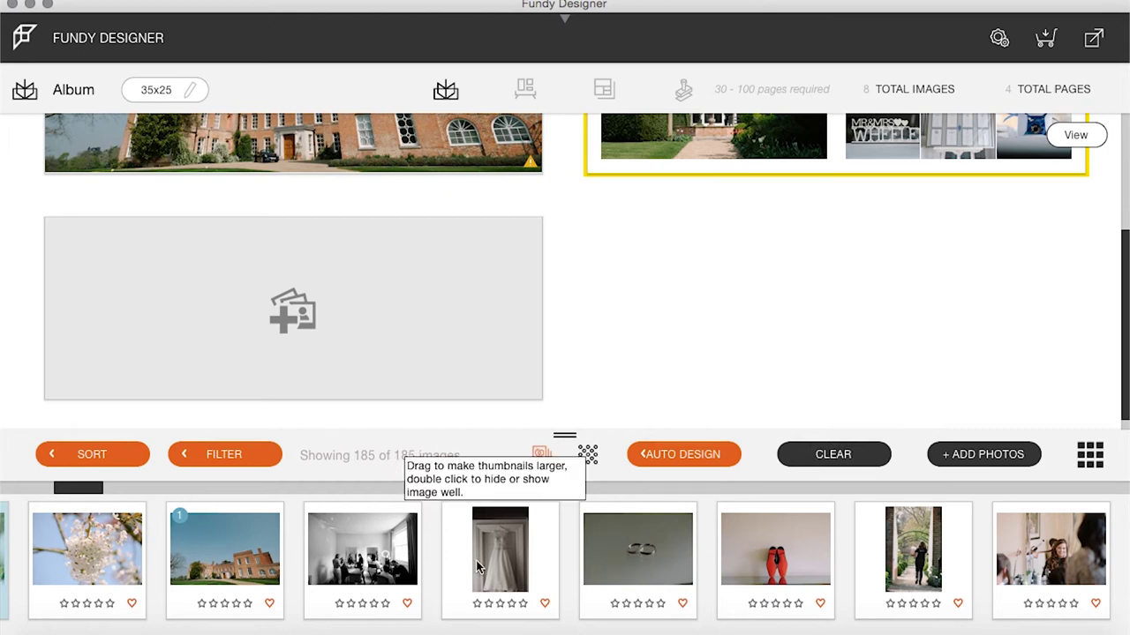
click(356, 553)
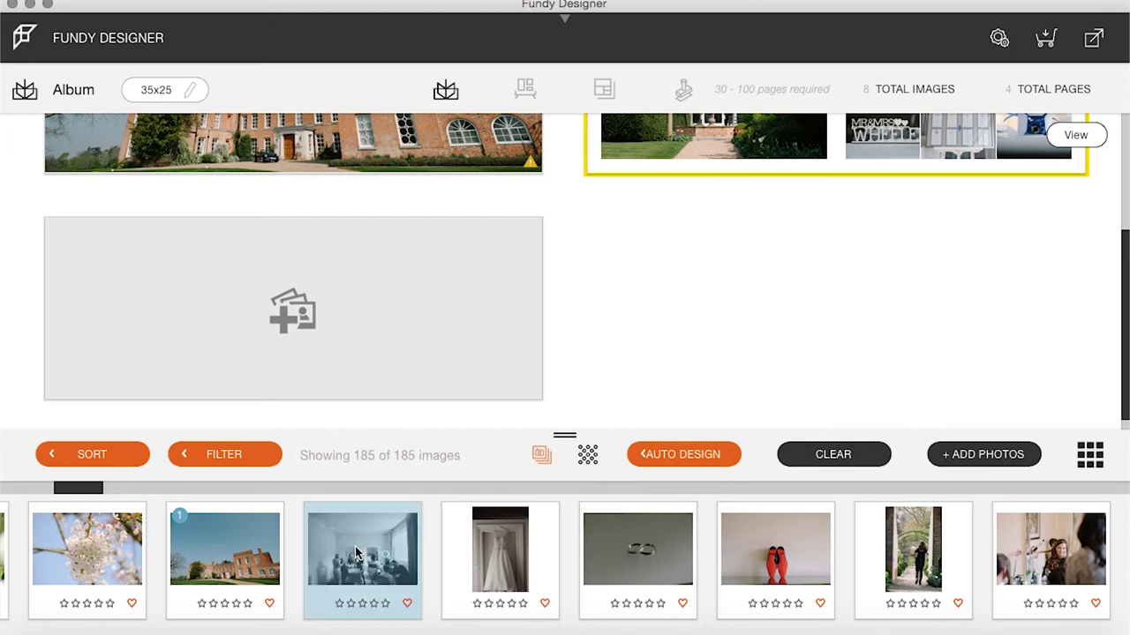
click(494, 561)
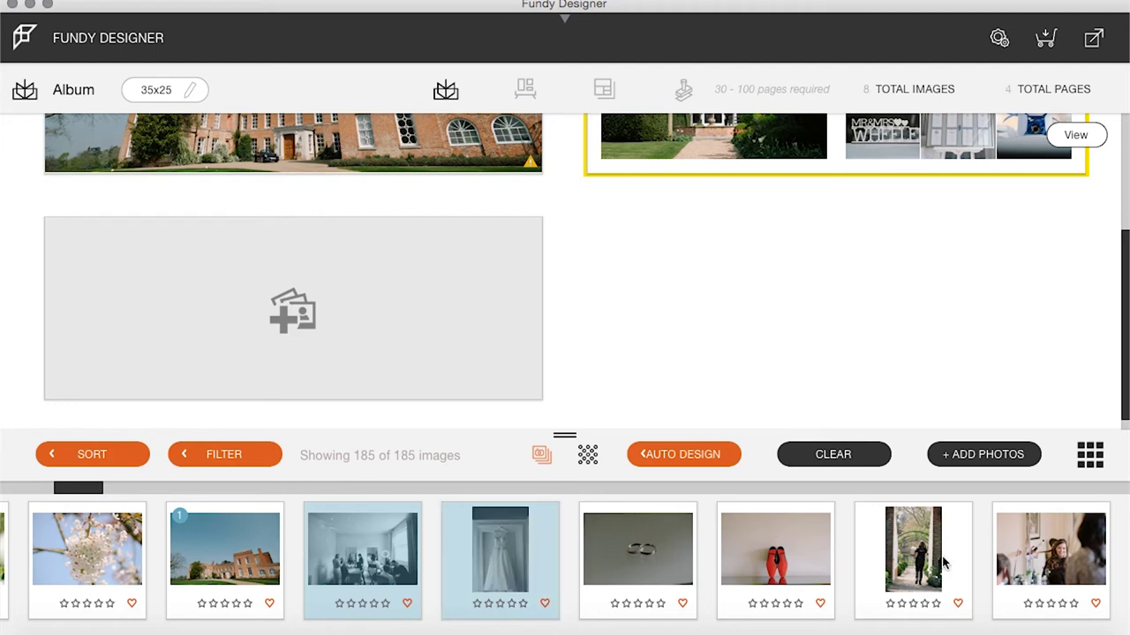
Step: Add the garden archway photo to pages 3-4 and choose a bordered album layout with all eight photos in two rows
click(910, 584)
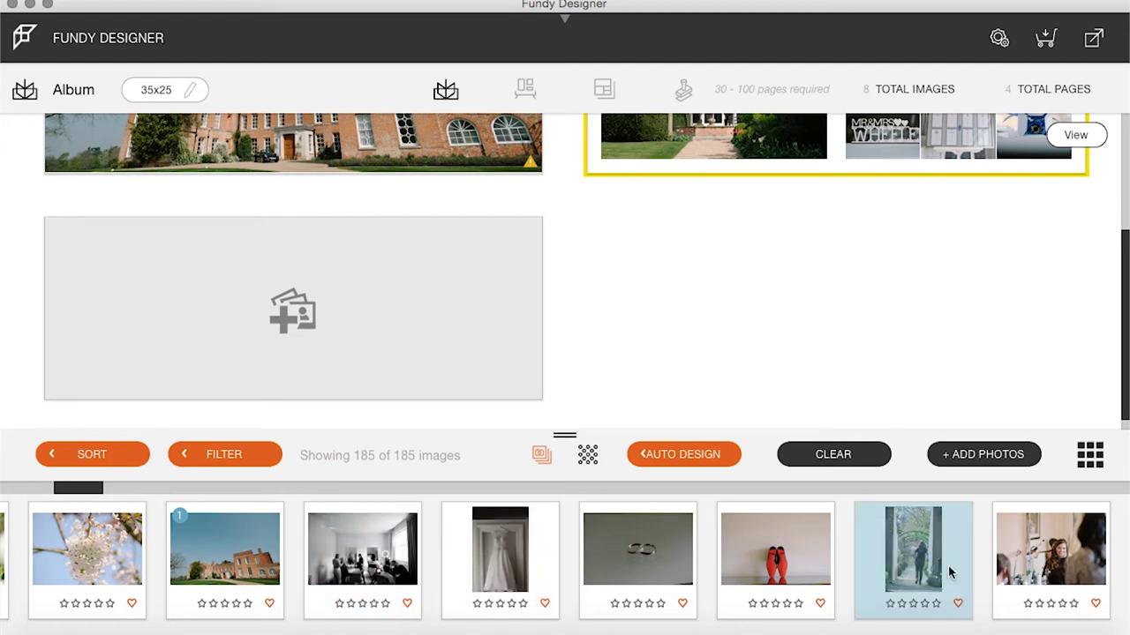
scroll(776, 292, up, 3)
drag(925, 561, 817, 220)
click(1100, 188)
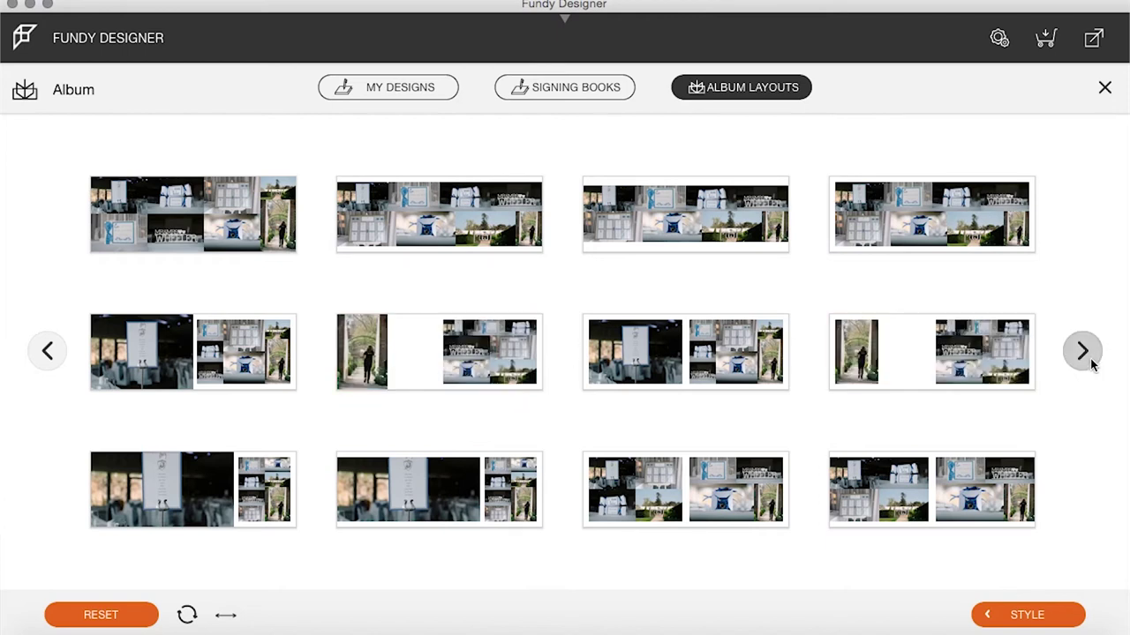
click(936, 215)
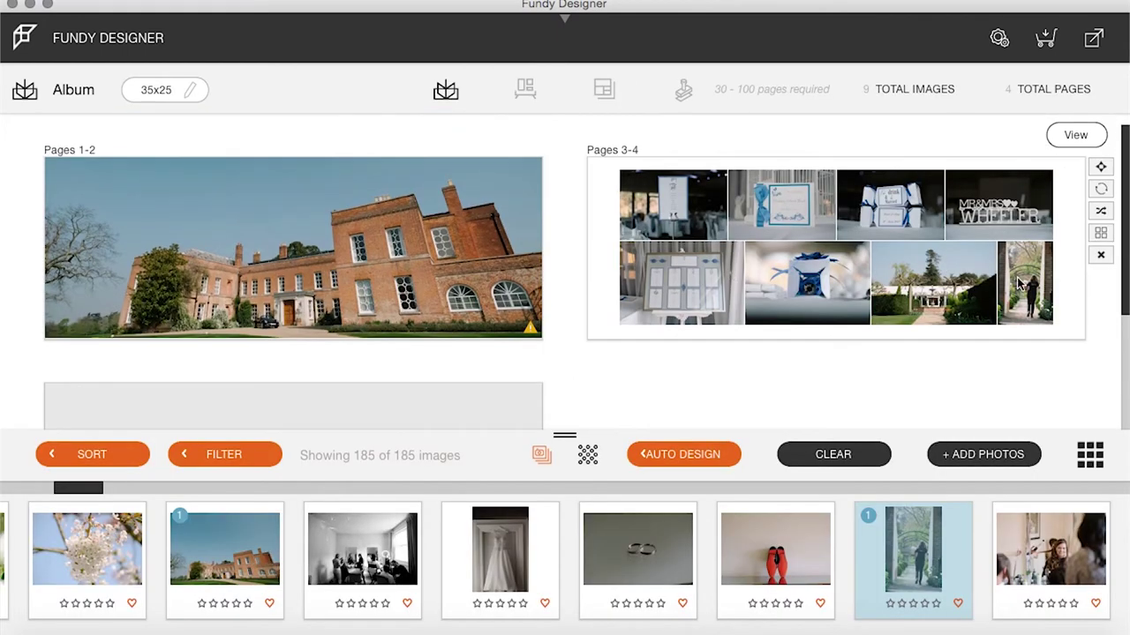
Step: Remove the garden archway and garden fountain photos from pages 3-4 and return to the overview of all spreads
click(1019, 282)
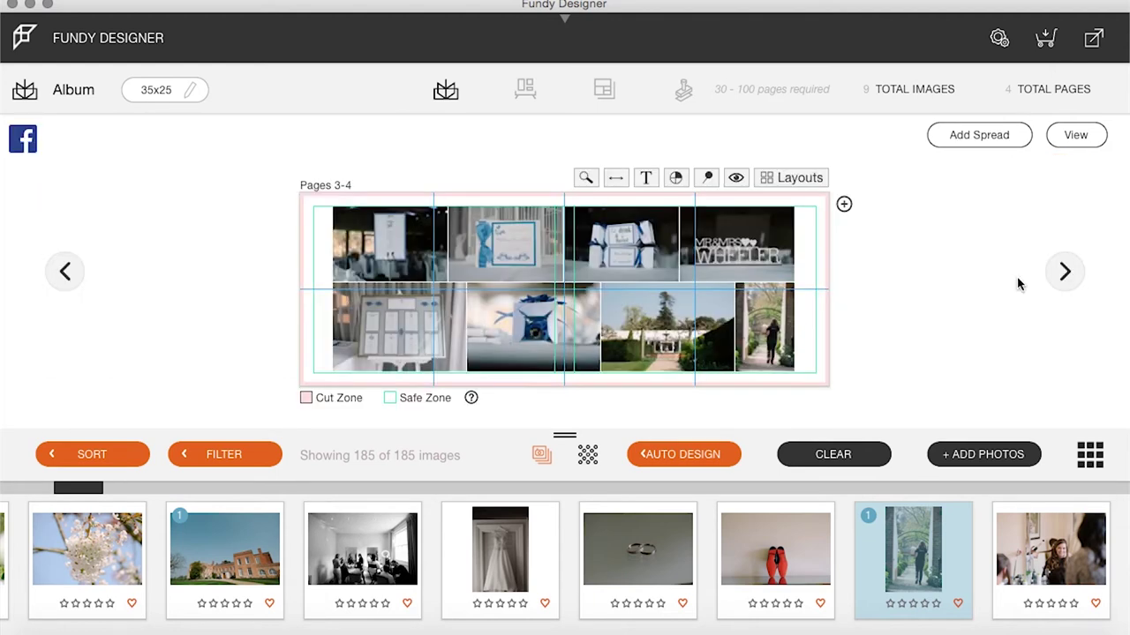
click(749, 341)
click(677, 358)
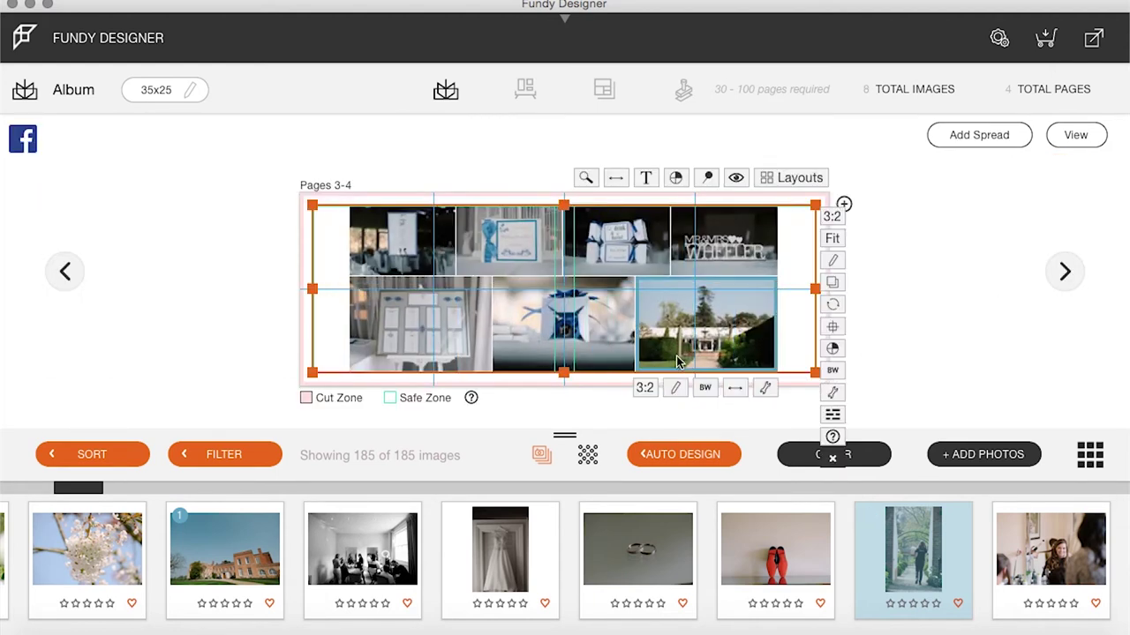
key(Delete)
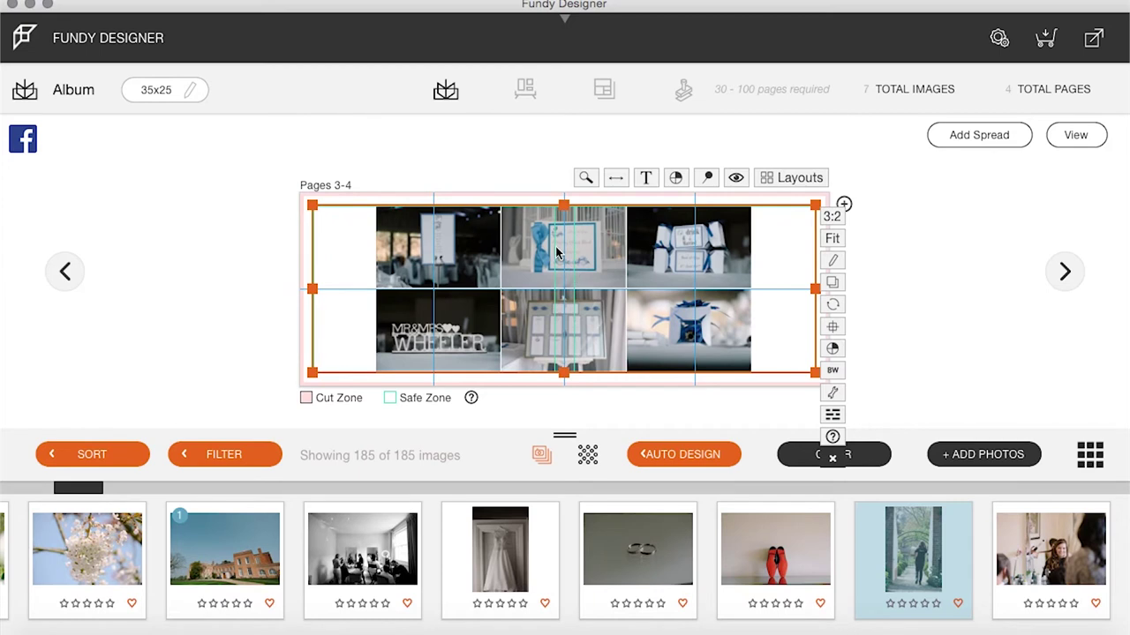
click(1089, 137)
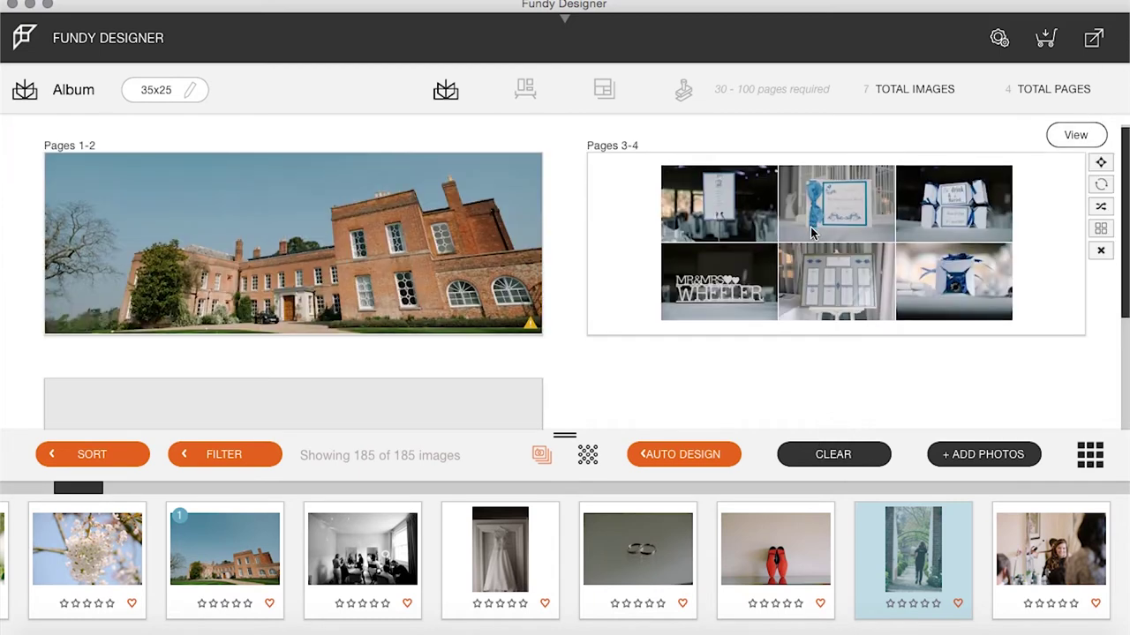
Step: Fill the blank spread for pages 5-6 with the garden archway, blossom, tulip and garden fountain photos
scroll(813, 231, down, 5)
scroll(813, 234, down, 1)
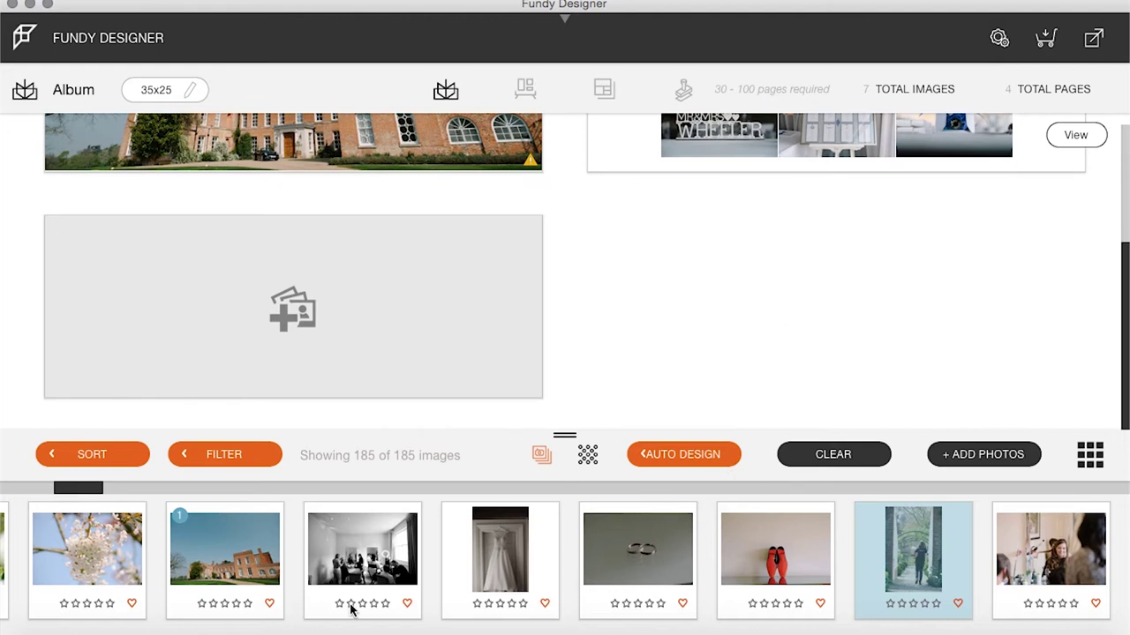
scroll(264, 556, left, 3)
click(222, 533)
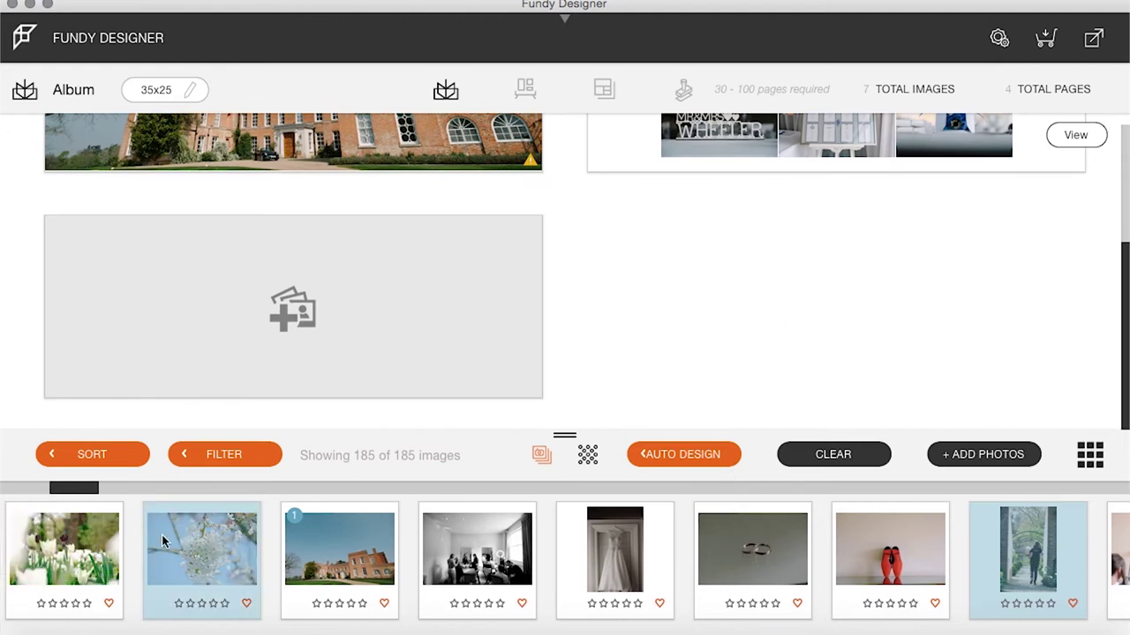
click(112, 542)
scroll(230, 542, left, 6)
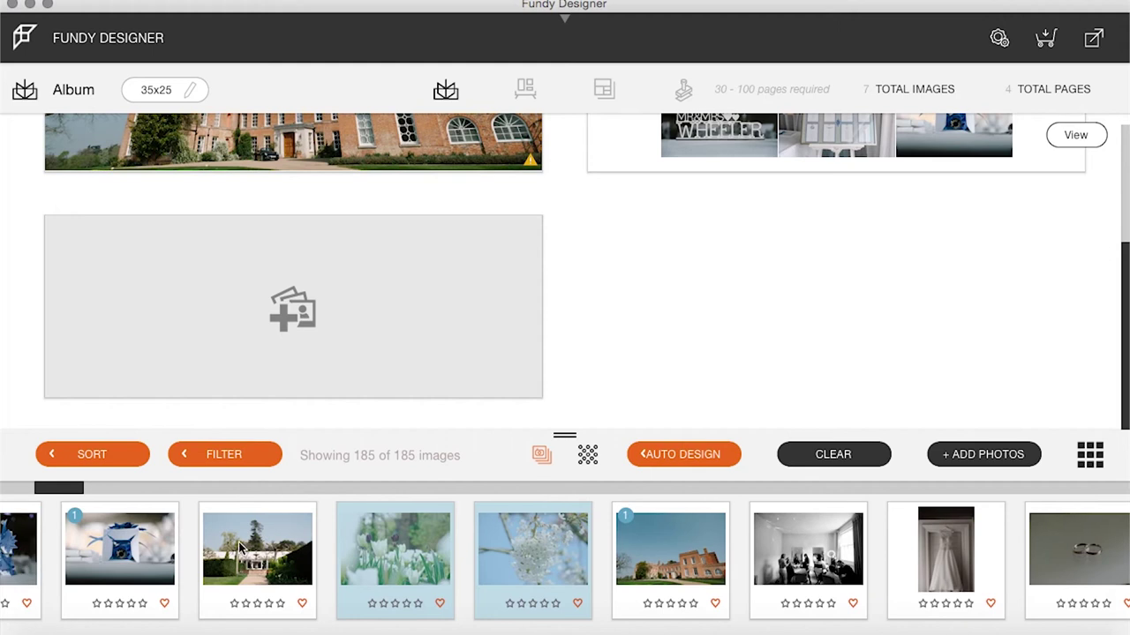
click(240, 548)
drag(240, 549, 165, 318)
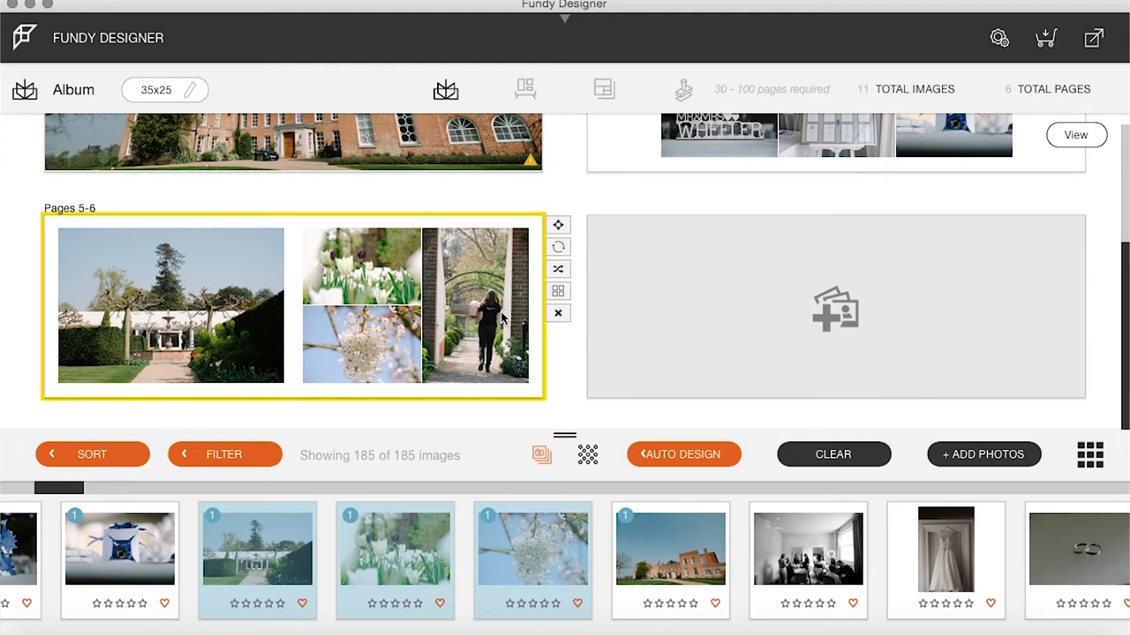
Step: Fill pages 7-8 with the black-and-white preparation photo and the two hair-styling photos, and switch the layout so the large photo comes first
scroll(959, 600, right, 2)
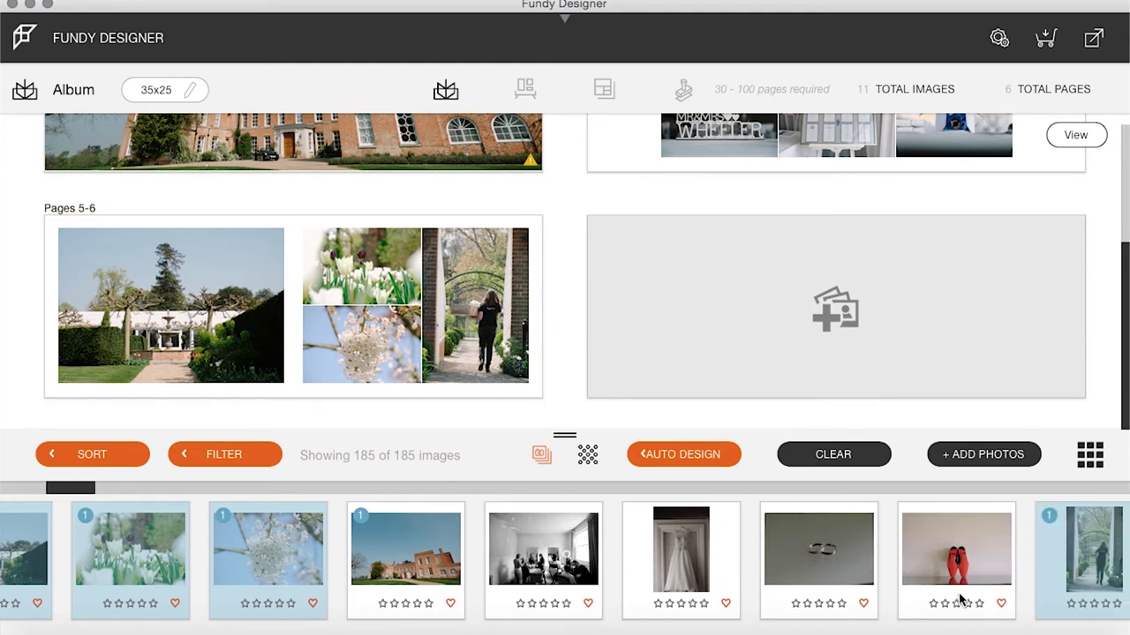
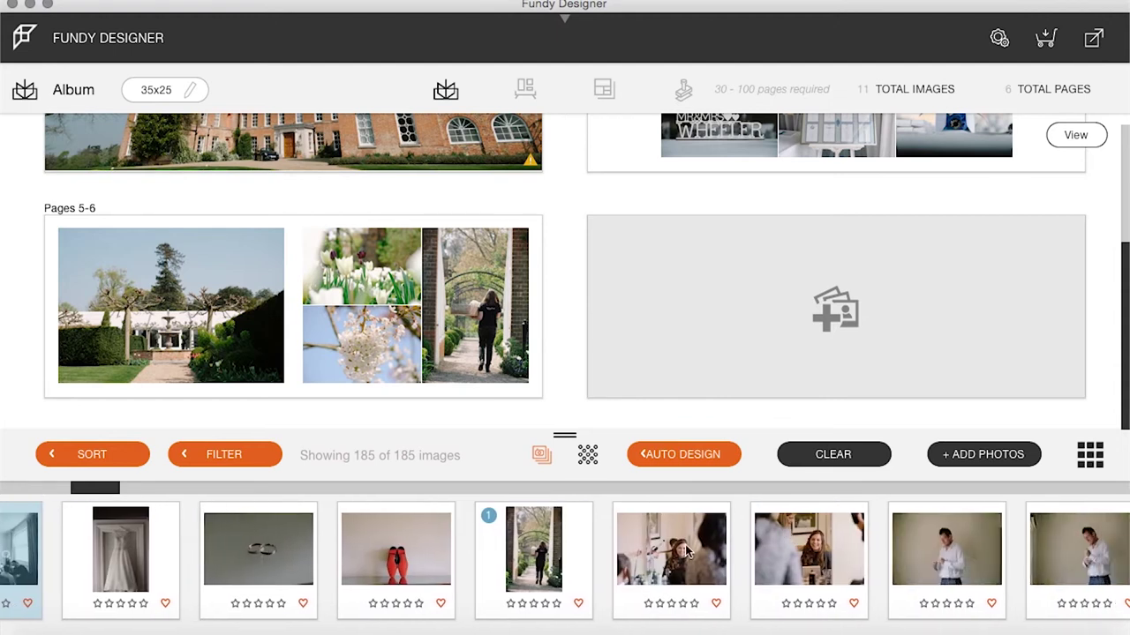
click(686, 551)
shift+click(810, 567)
drag(684, 534, 769, 333)
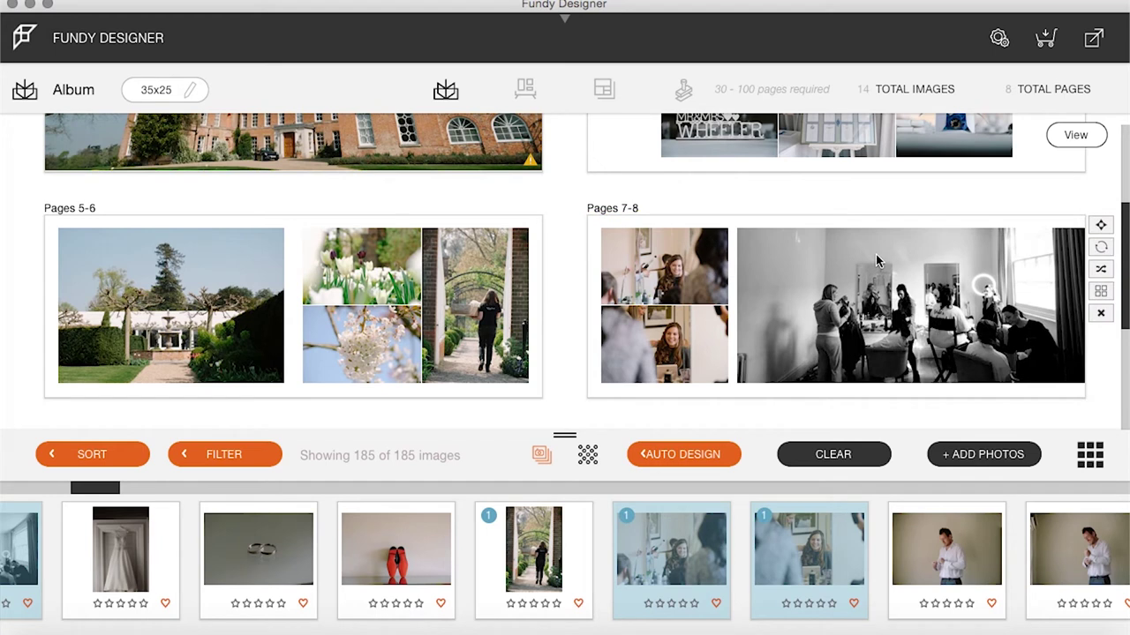
key(Right)
Step: Open pages 7-8, view the upper hair-styling photo in the large image viewer, and return to the spread
double_click(795, 297)
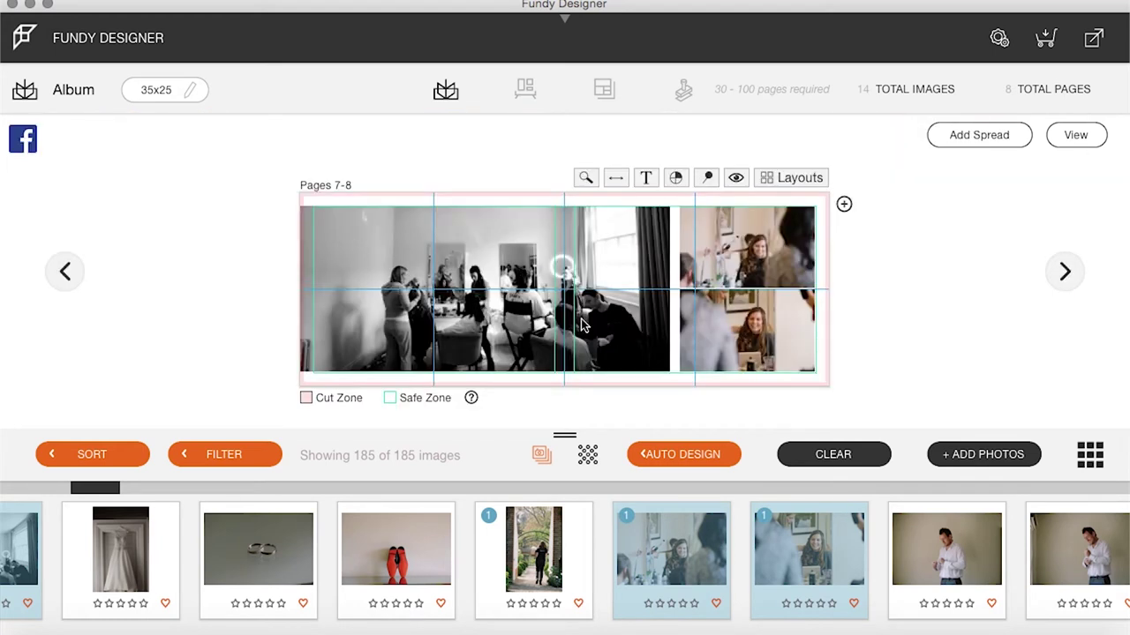
double_click(759, 249)
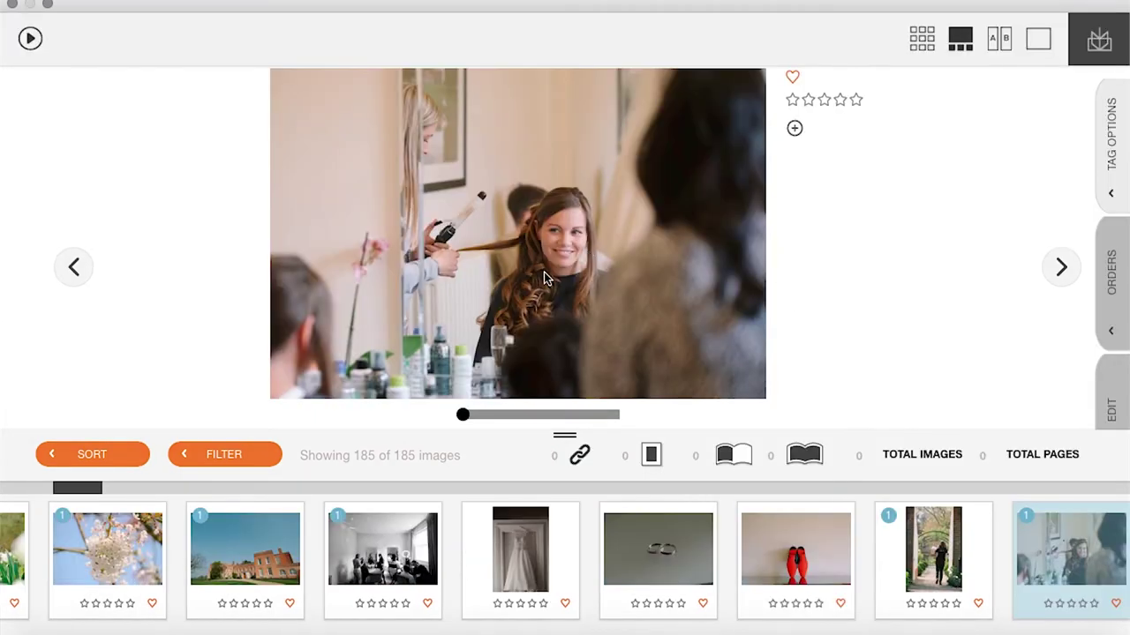
drag(462, 416, 421, 412)
click(12, 5)
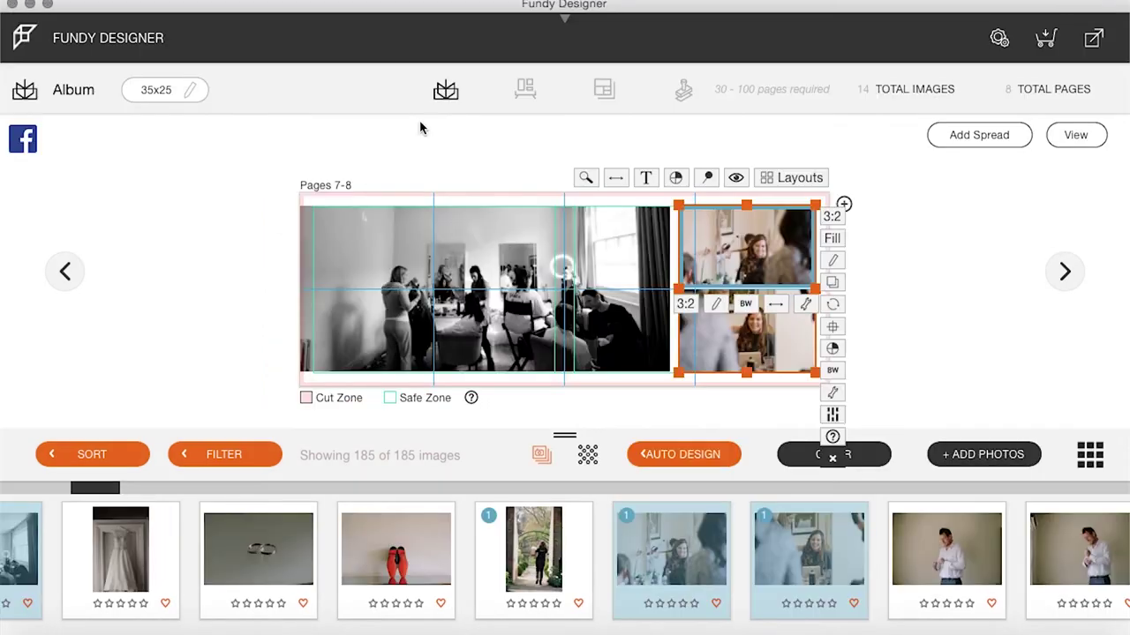
Step: Examine the Perfectly Clear retouching presets for the upper hair-styling photo, and return to the overview of all spreads
double_click(771, 260)
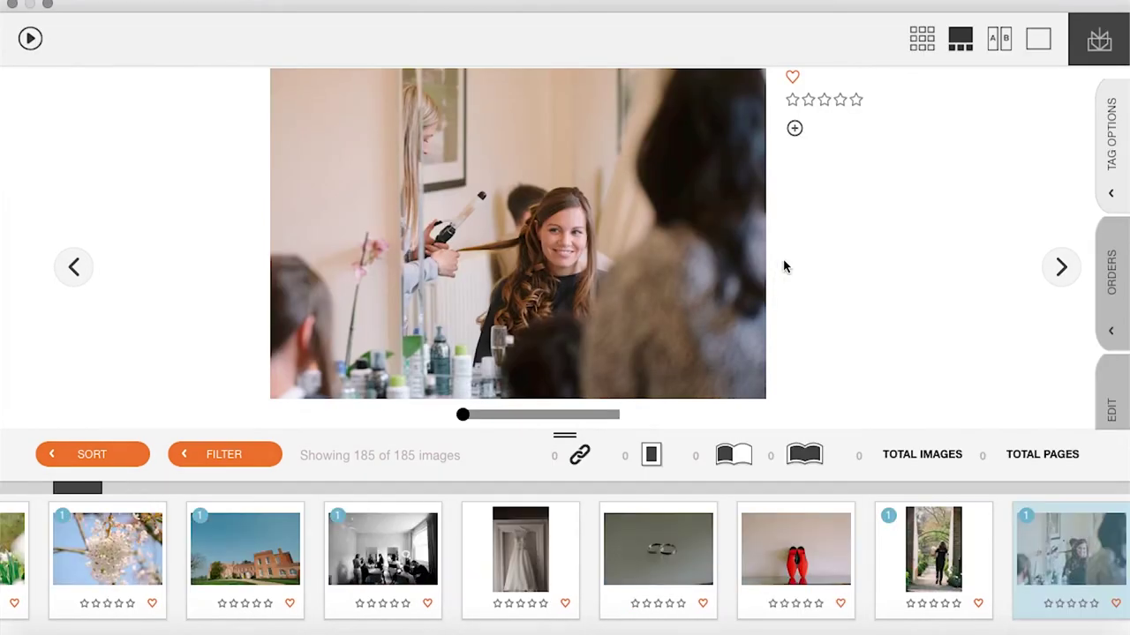
click(1109, 404)
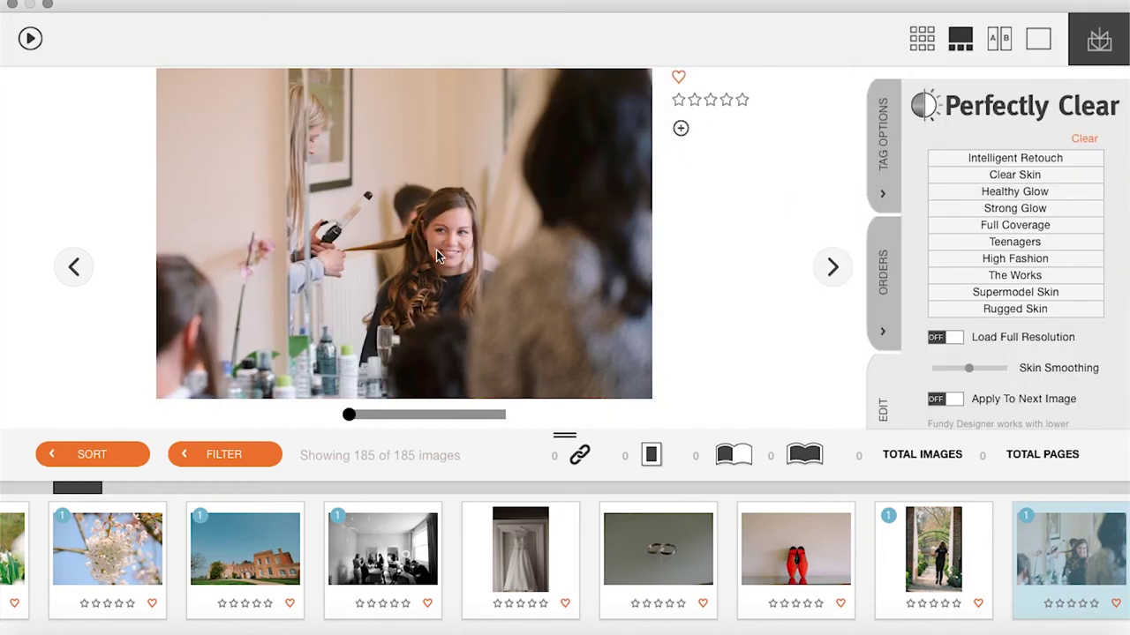
click(972, 180)
scroll(992, 360, down, 3)
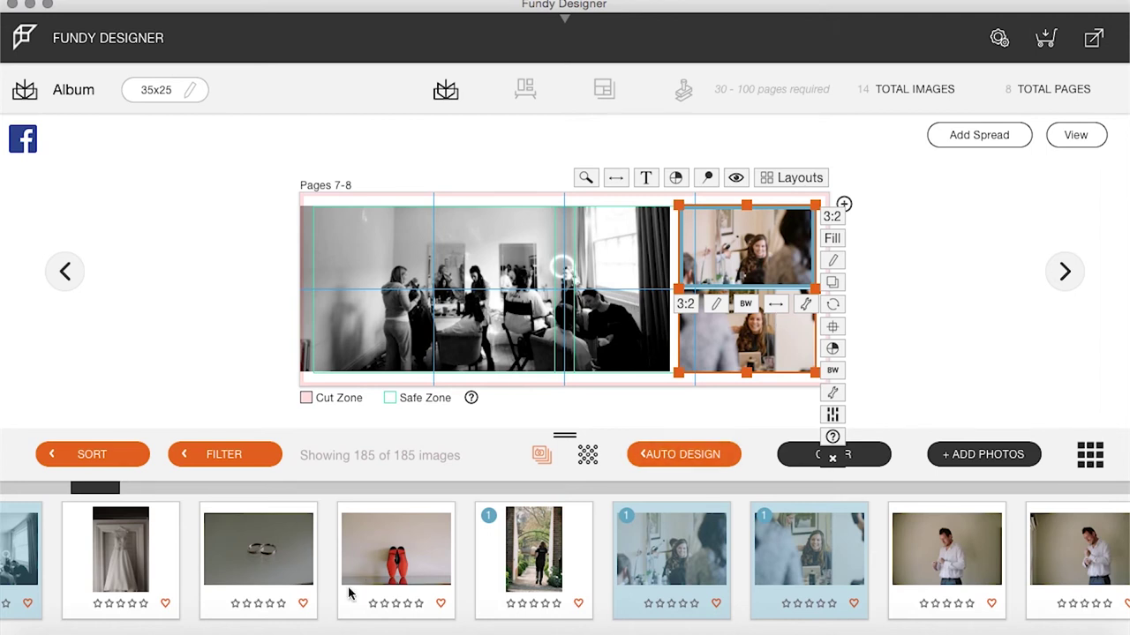
scroll(348, 595, left, 3)
click(1075, 135)
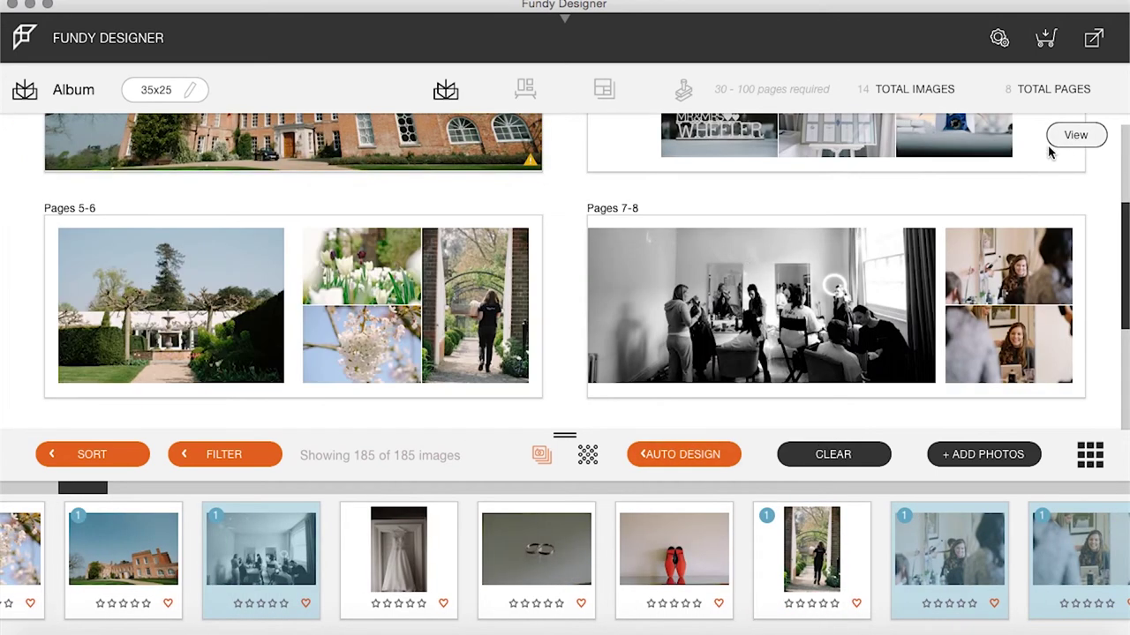
Step: Fill the blank spread for pages 9-10 with the wedding dress photo and four bridal preparation photos, and open it for editing
scroll(709, 283, down, 5)
click(393, 563)
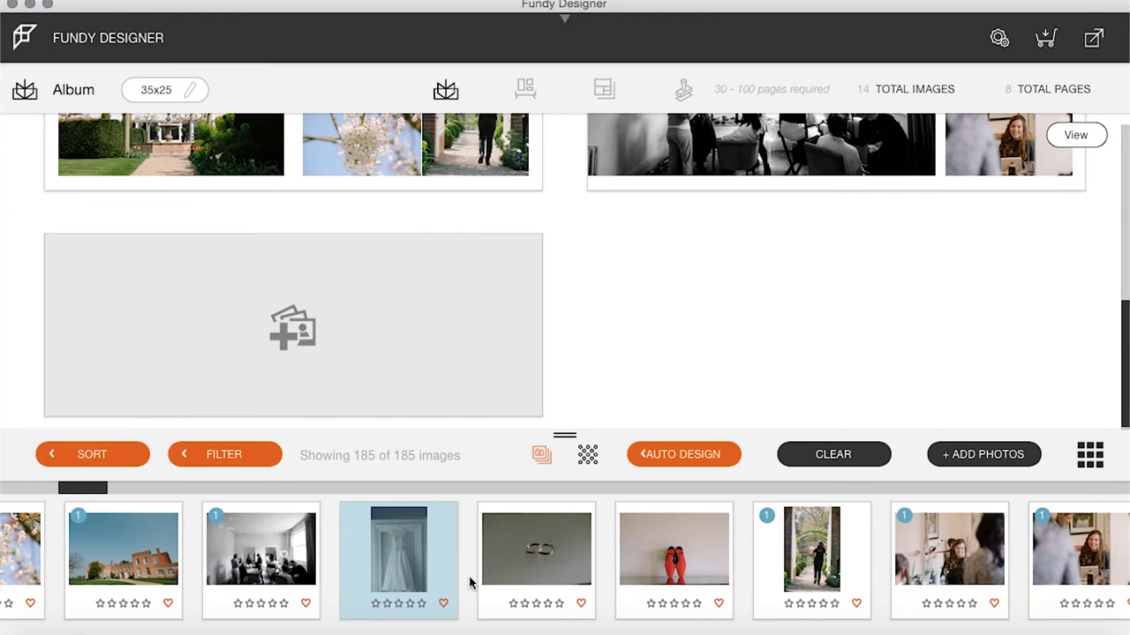
scroll(965, 531, right, 8)
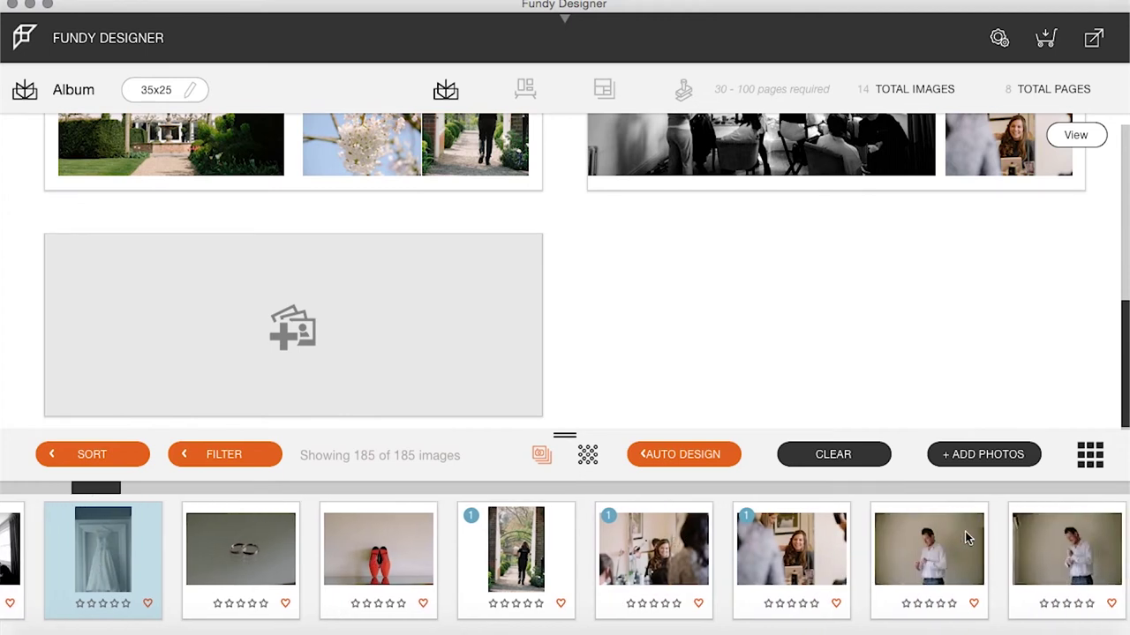
scroll(967, 538, right, 6)
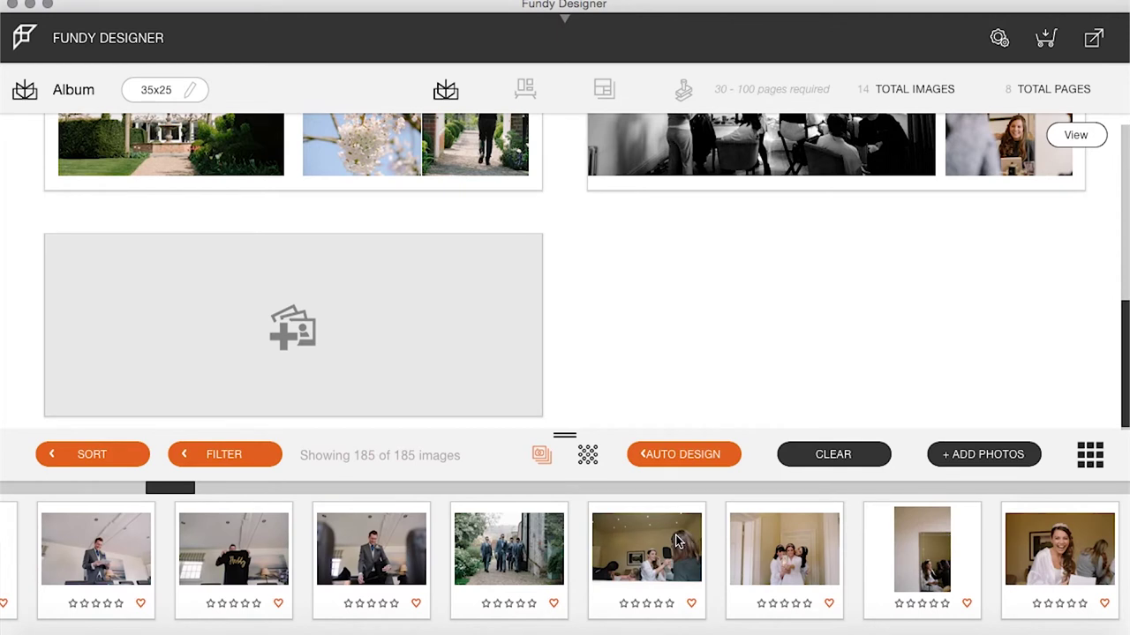
click(677, 542)
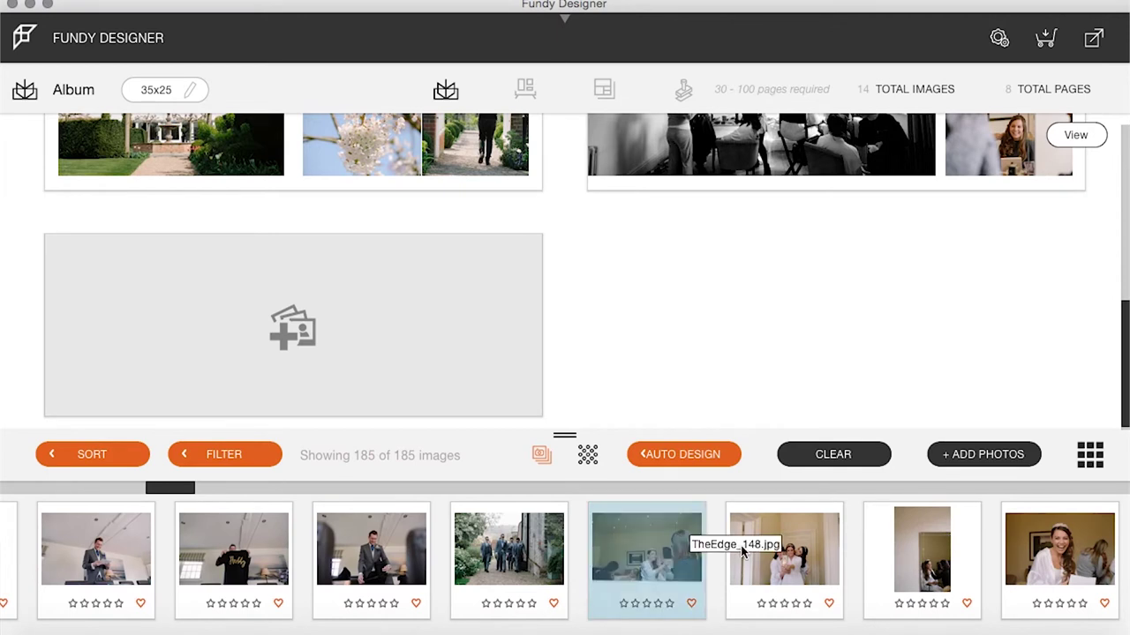
super+click(821, 565)
super+click(888, 576)
super+click(1063, 565)
scroll(1067, 560, right, 5)
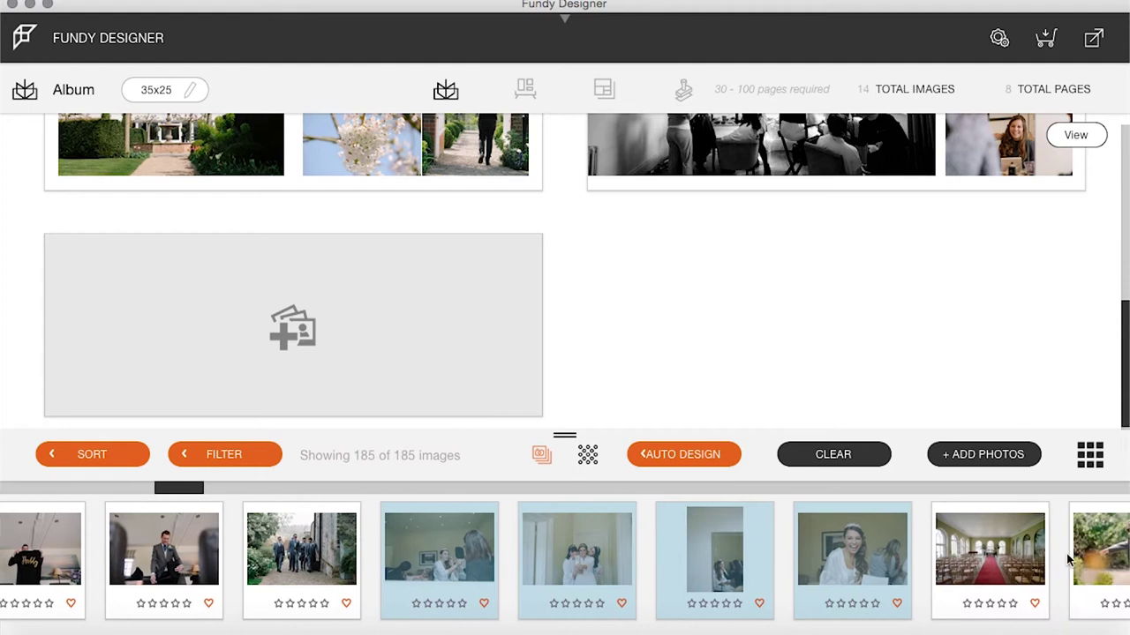
drag(445, 365, 444, 365)
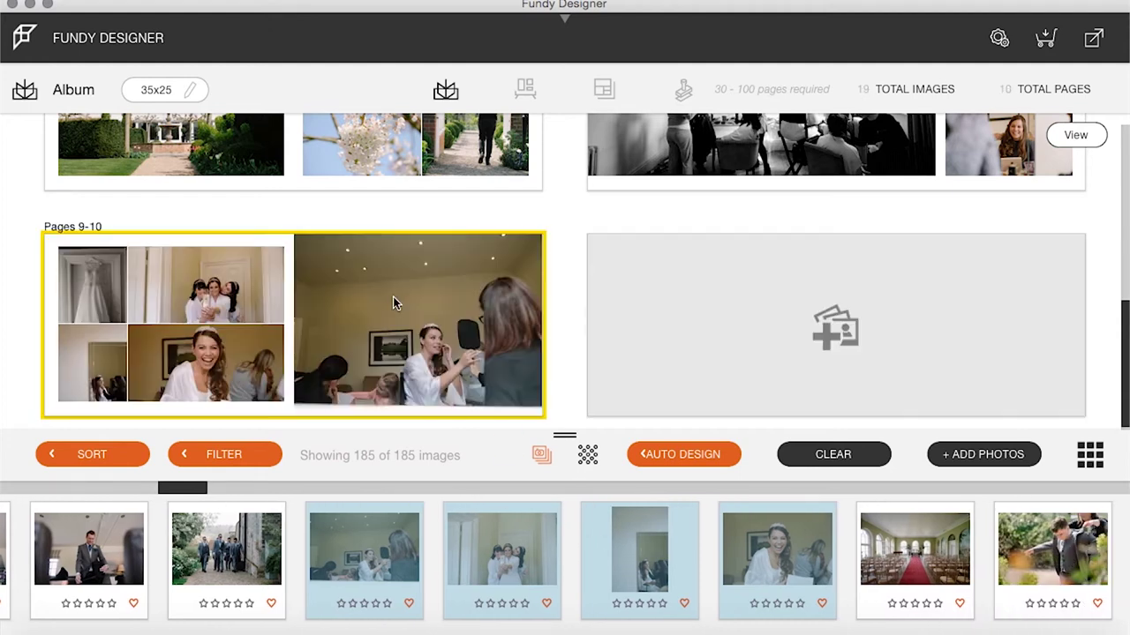
double_click(97, 285)
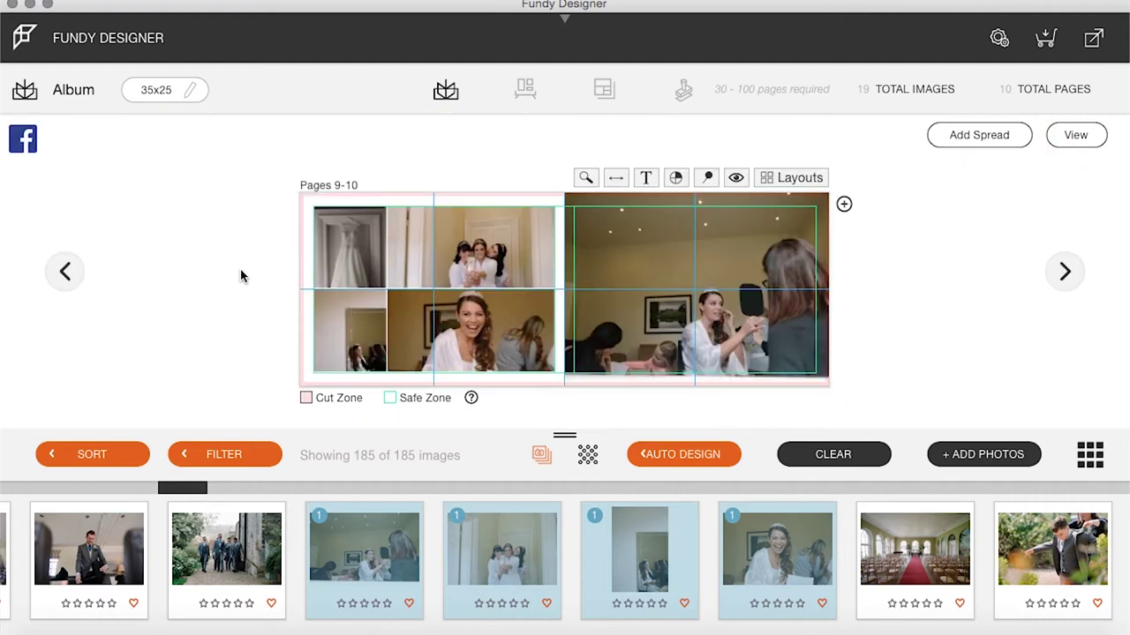
Step: Remove the wedding dress photo from pages 9-10, and swap the bridesmaids selfie with the laughing bride photo on the left page
click(348, 261)
key(Delete)
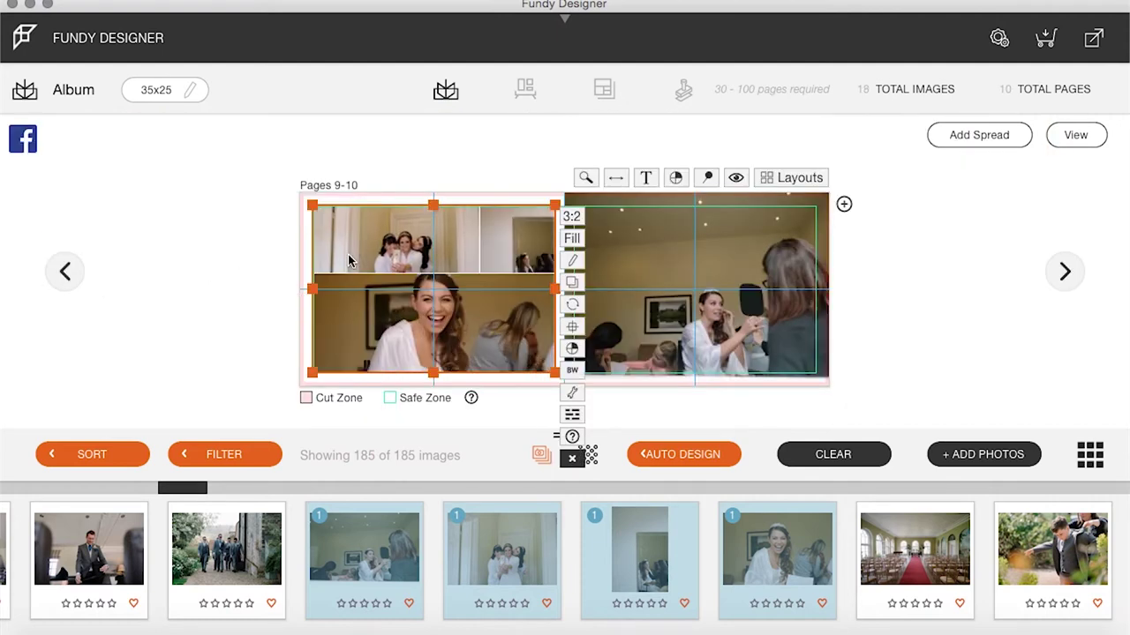
click(528, 215)
click(407, 233)
drag(406, 233, 413, 331)
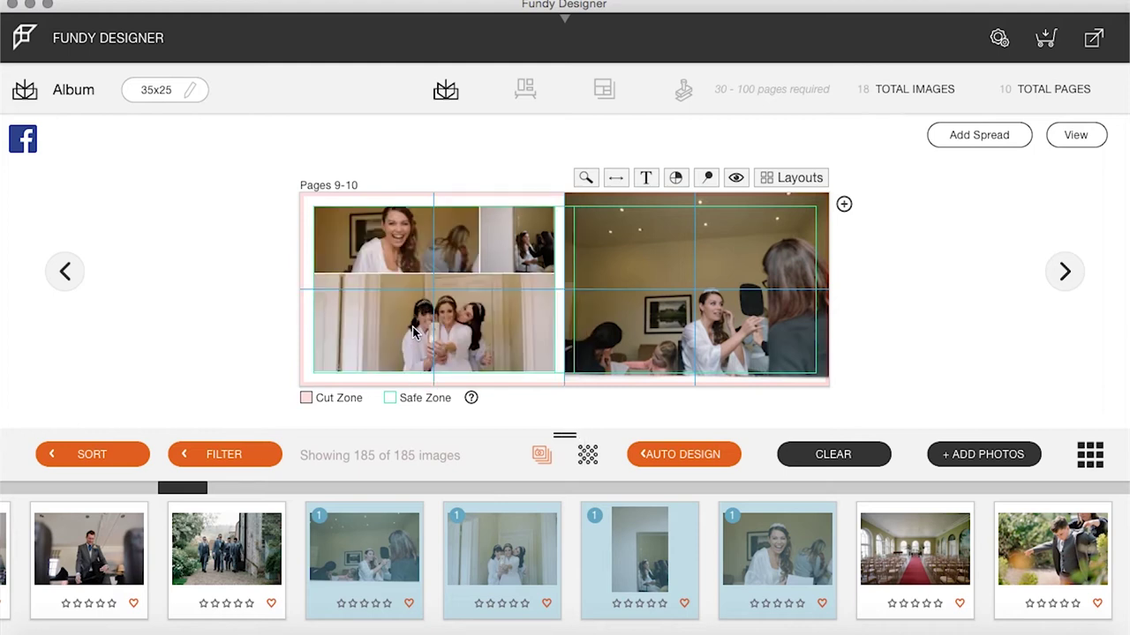
Step: Rearrange pages 9-10 so the bridesmaids selfie fills the right page and the laughing bride sits below the hand-mirror photo, and return to the overview
click(383, 235)
drag(384, 241, 663, 273)
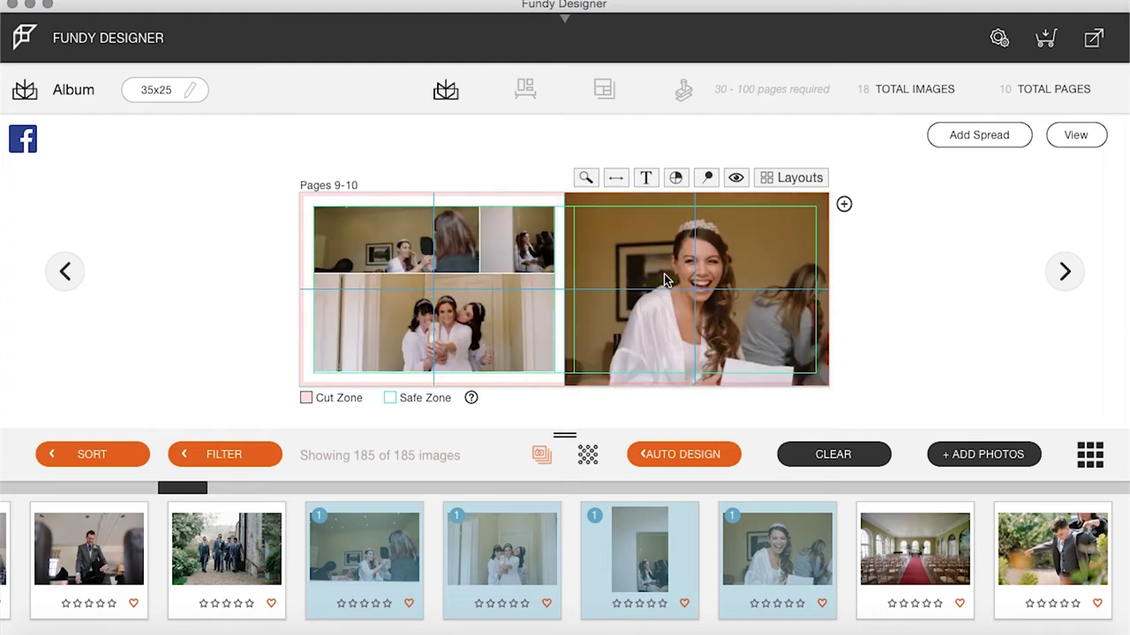
click(724, 283)
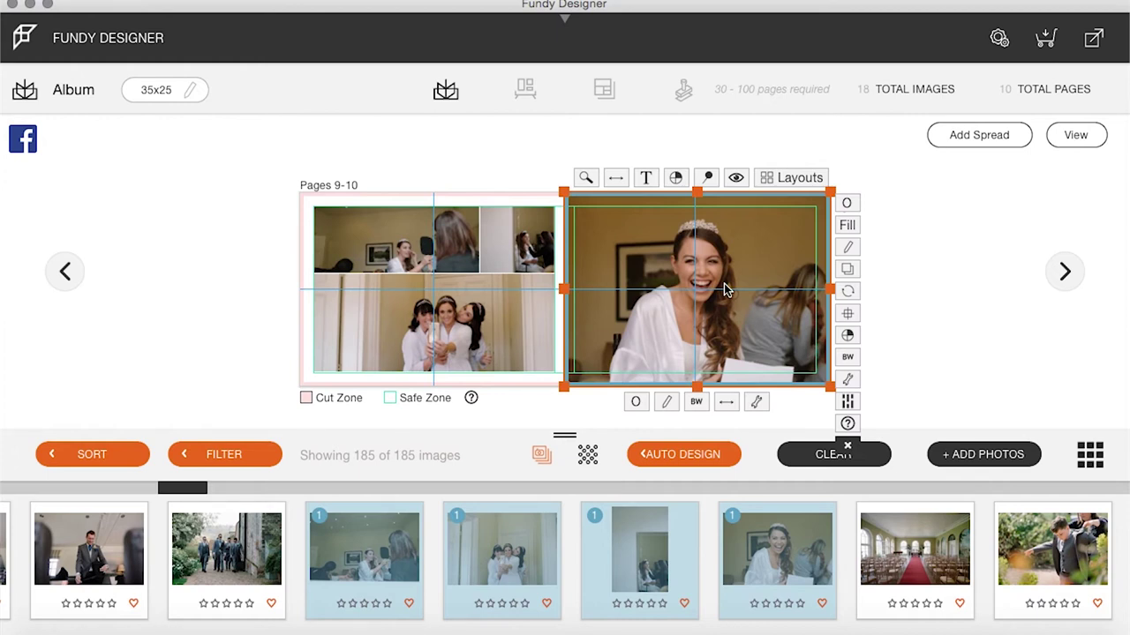
drag(388, 301, 649, 294)
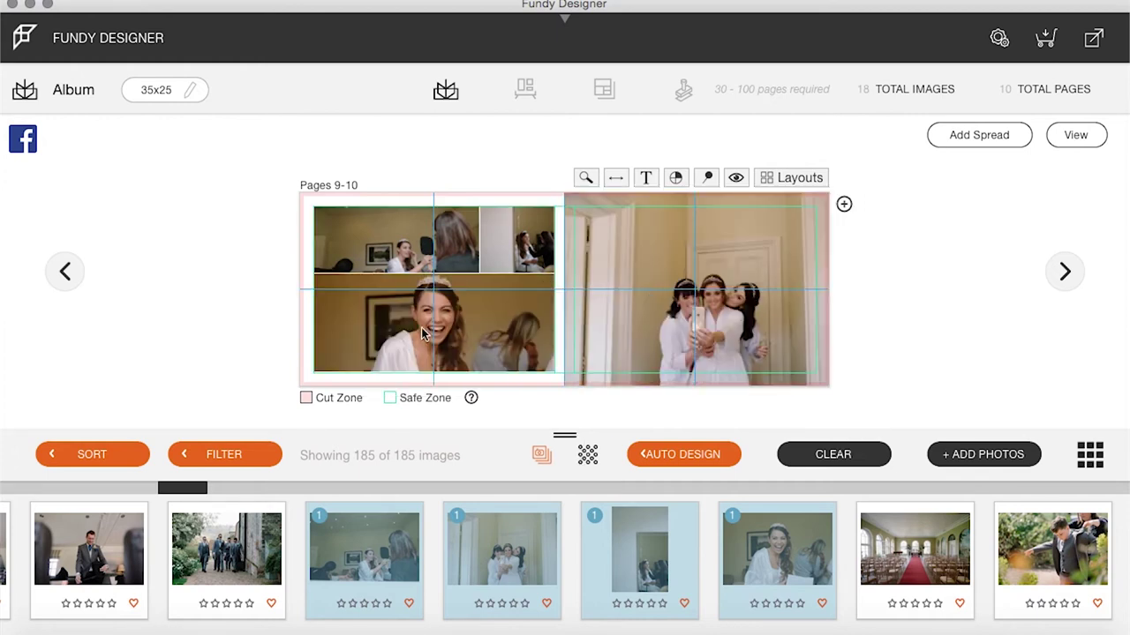
click(1090, 137)
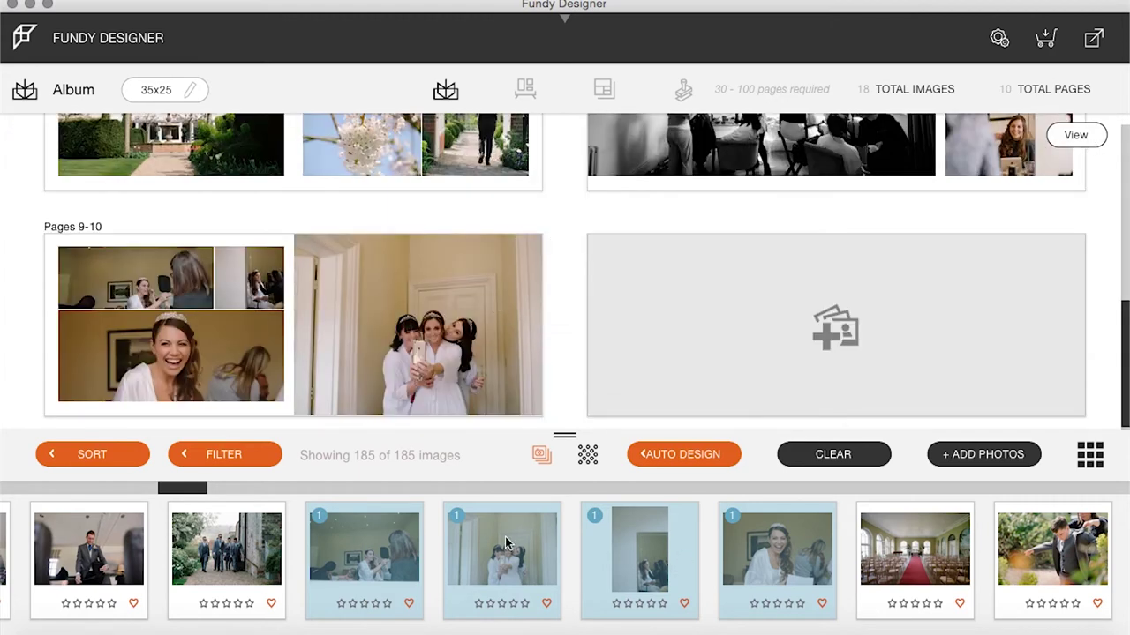
Step: Fill the blank spread after pages 9-10 with the red shoes photo and the three photos of the man in a white shirt
scroll(505, 541, left, 10)
scroll(504, 537, left, 5)
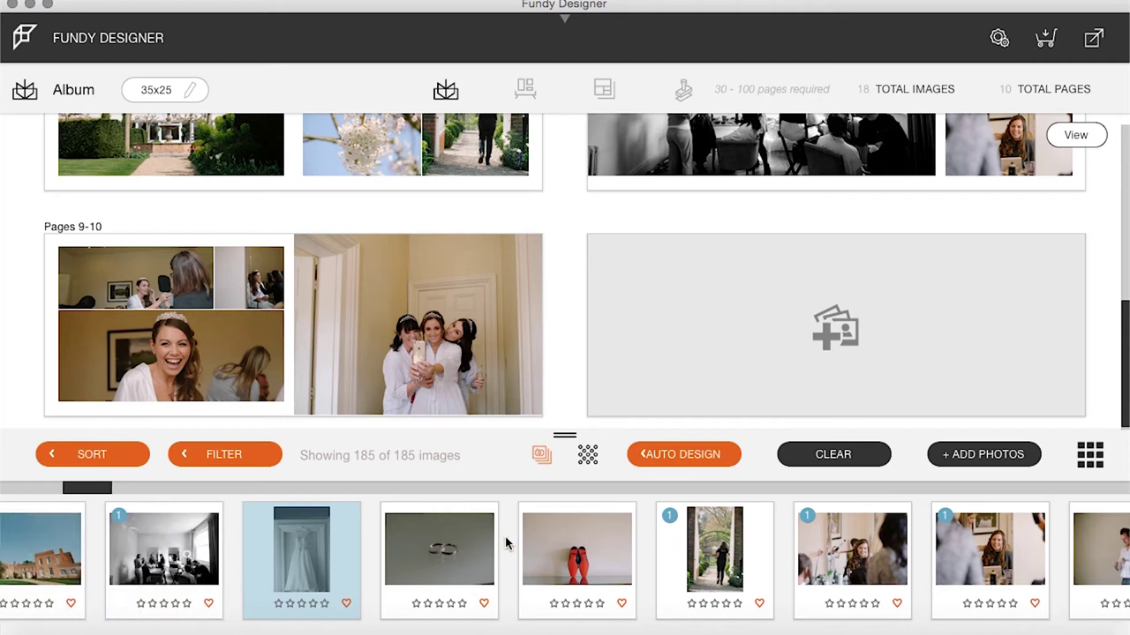
click(565, 560)
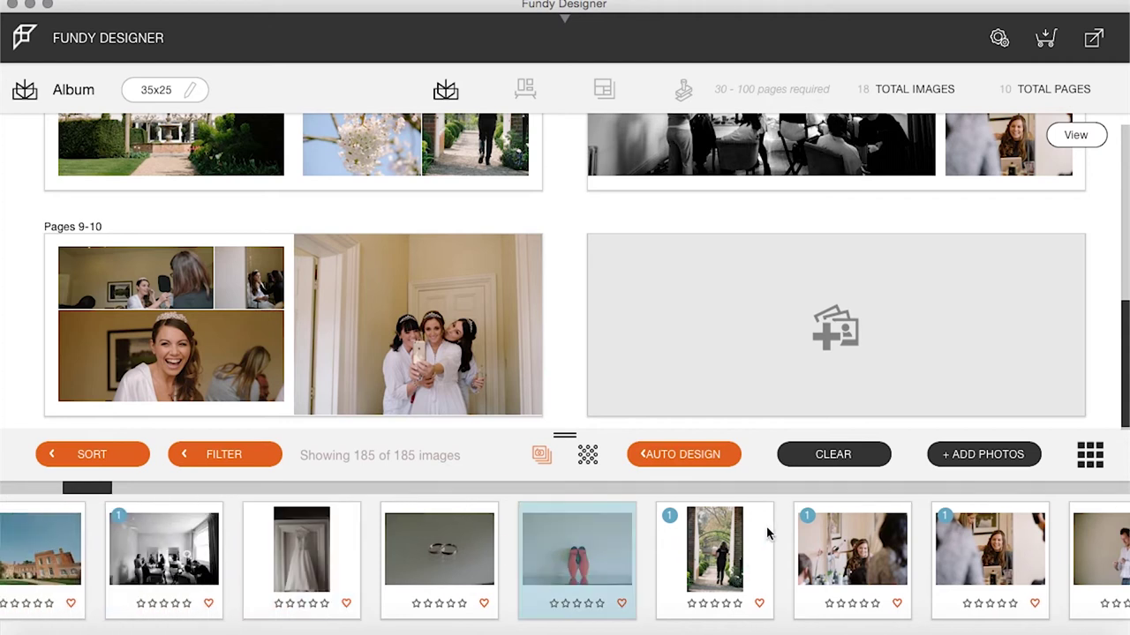
scroll(767, 532, right, 4)
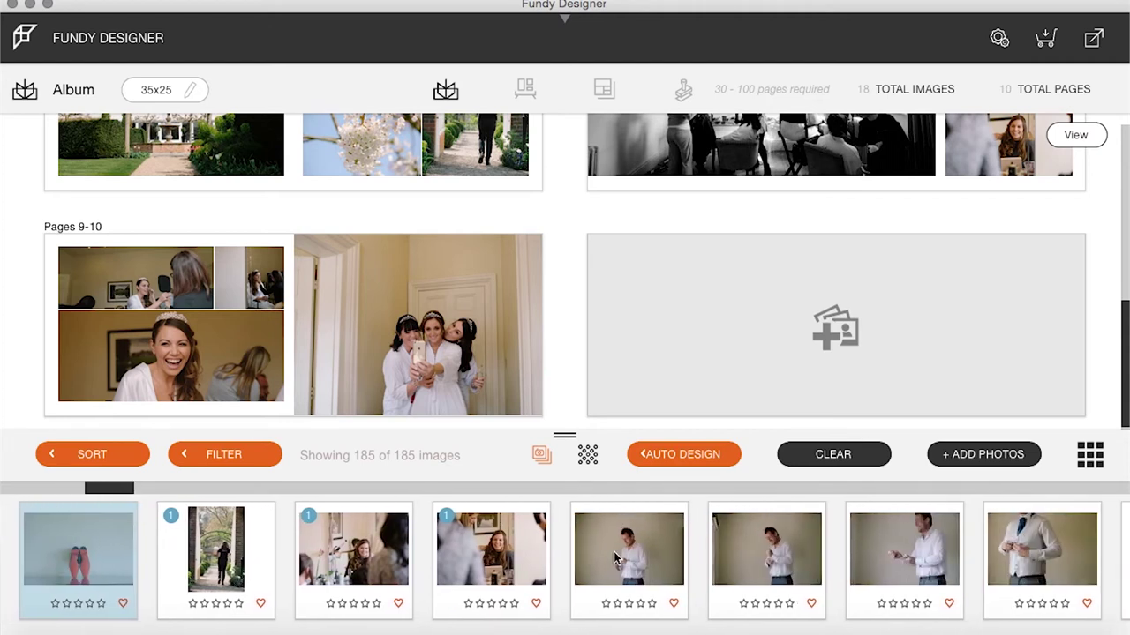
super+click(615, 554)
super+click(784, 565)
super+click(929, 563)
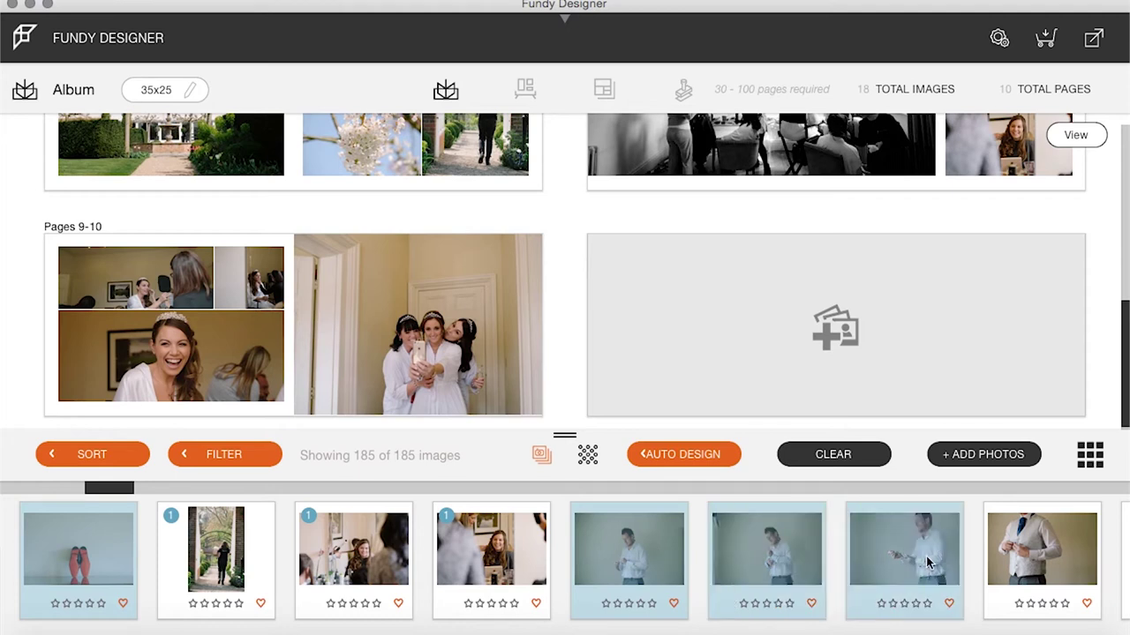
drag(668, 575, 834, 319)
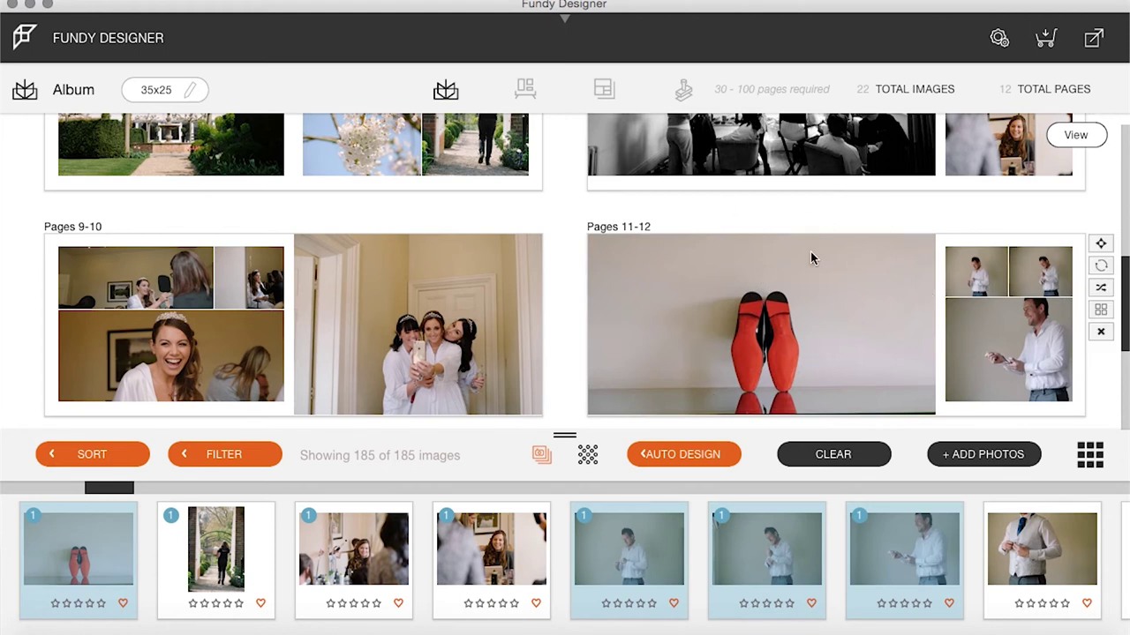
Step: Open pages 11-12 and apply the layout with a white margin around two equal photo areas, one per page
double_click(797, 278)
click(762, 179)
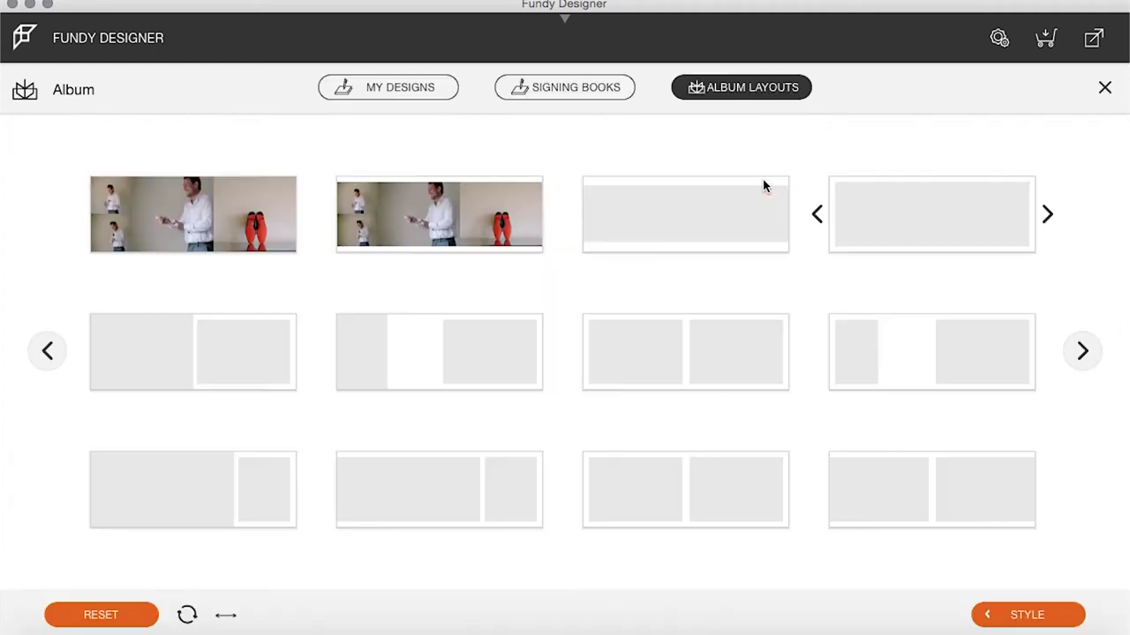
click(706, 342)
Step: Move the red shoes photo to the left page, and swap the sideways white-shirt photo into the large frame on the right page
drag(771, 326, 479, 286)
click(736, 335)
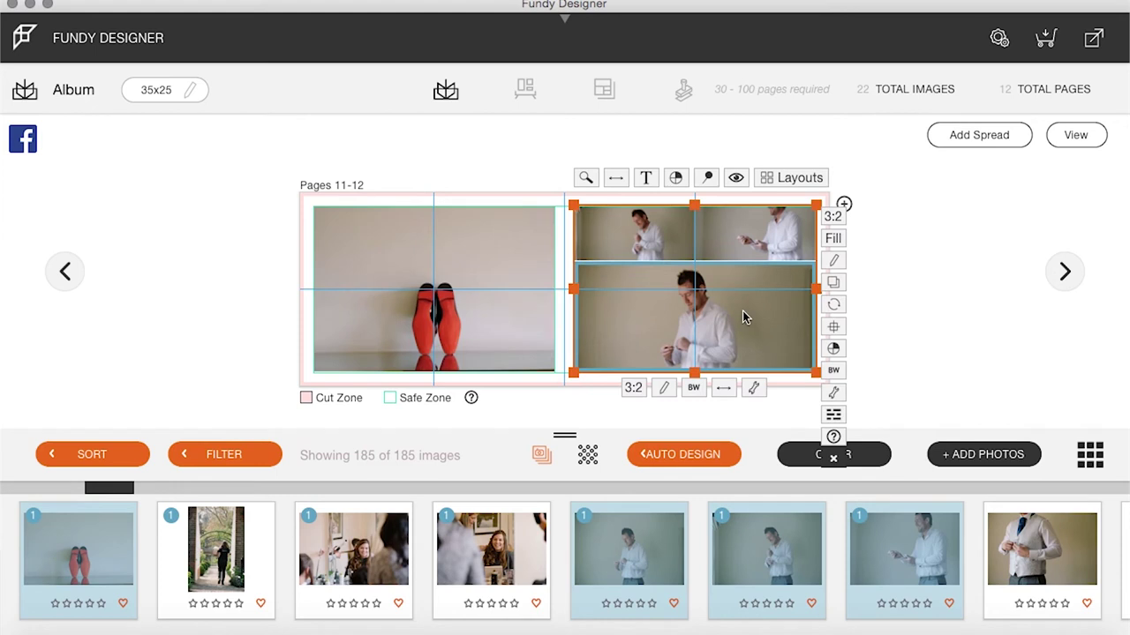
drag(780, 229, 715, 285)
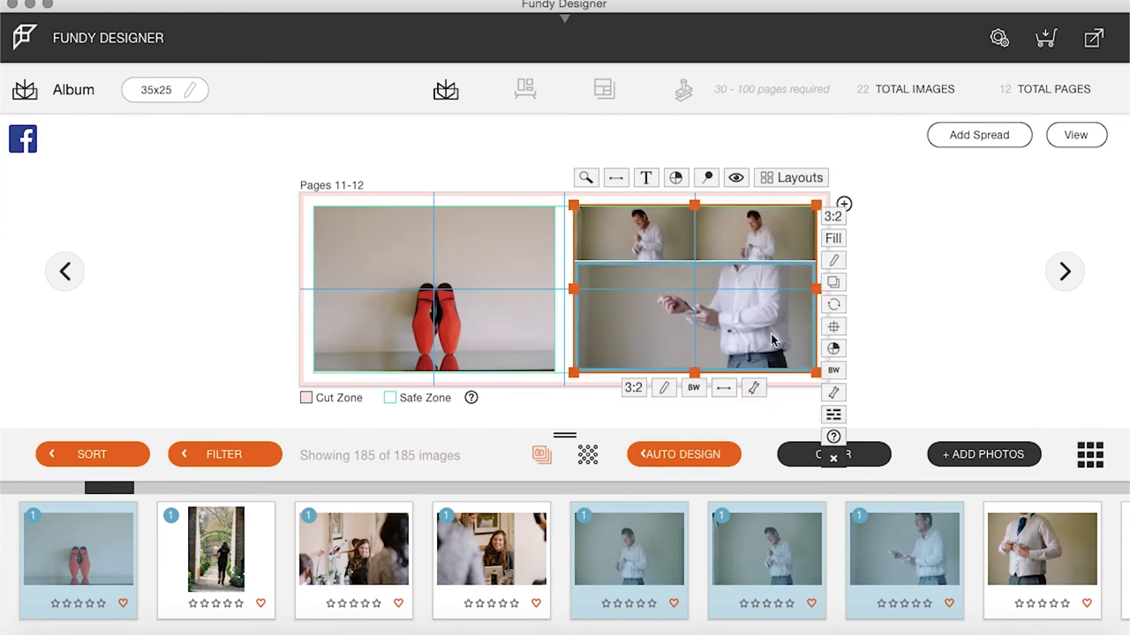
Step: Zoom in slightly on the red shoes photo, shift it upward within its frame, and return to the overview of all spreads
click(426, 273)
click(648, 321)
click(521, 349)
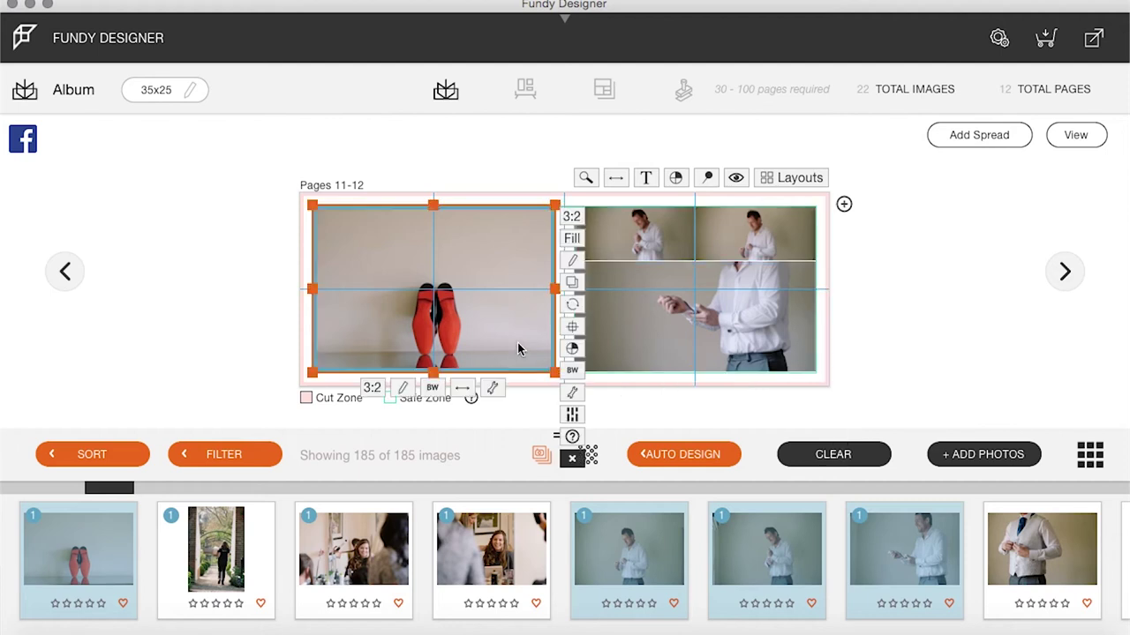
click(493, 390)
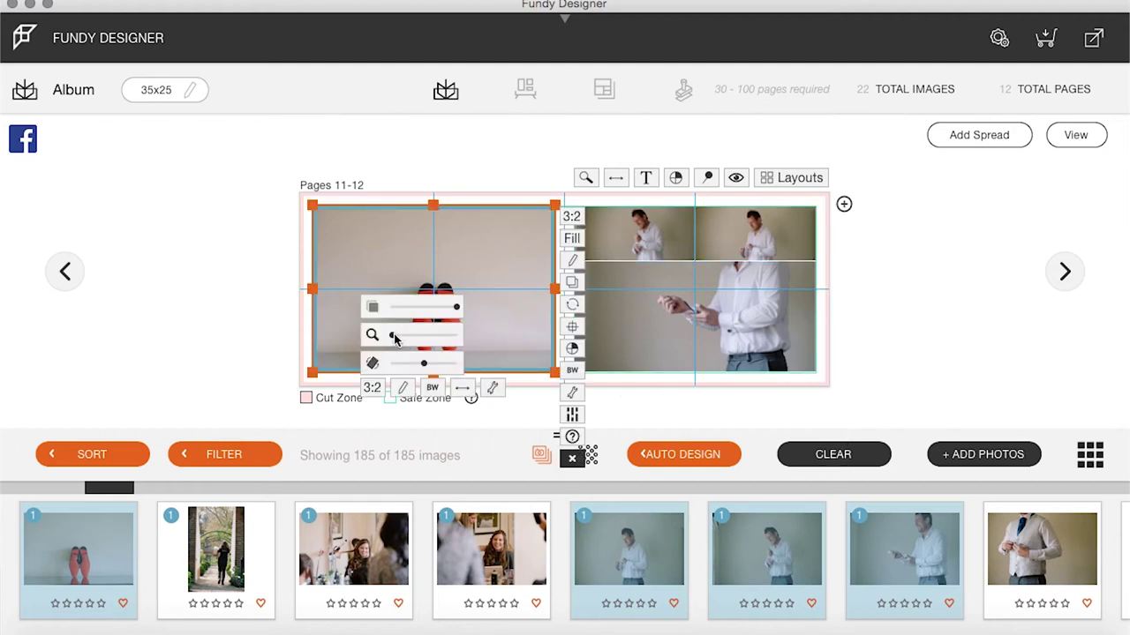
drag(393, 333, 398, 334)
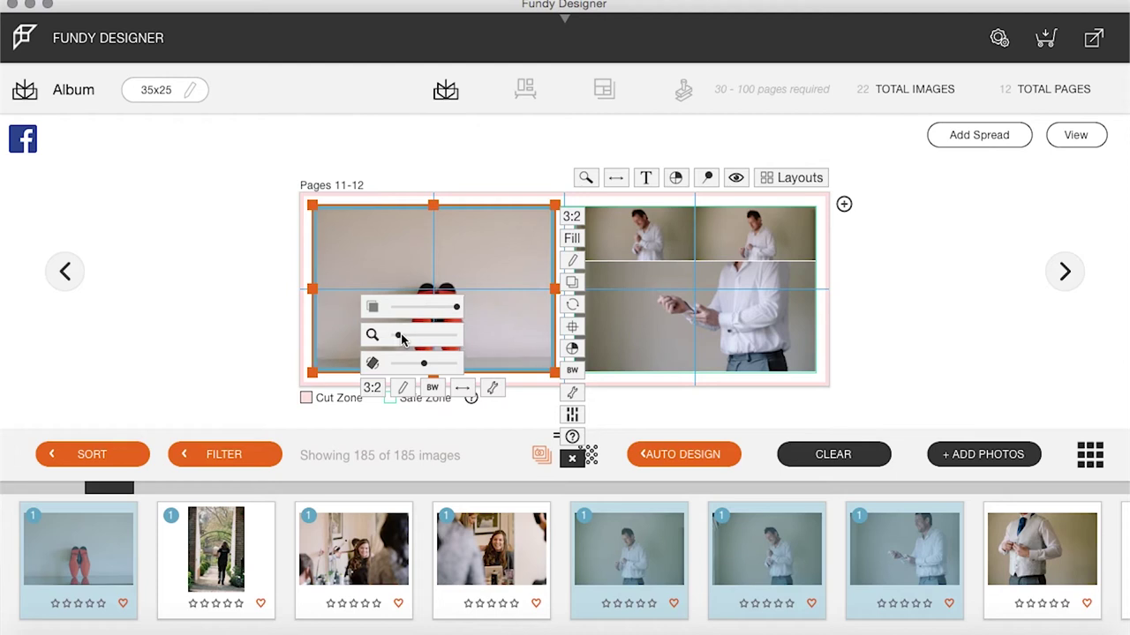
drag(484, 293, 479, 253)
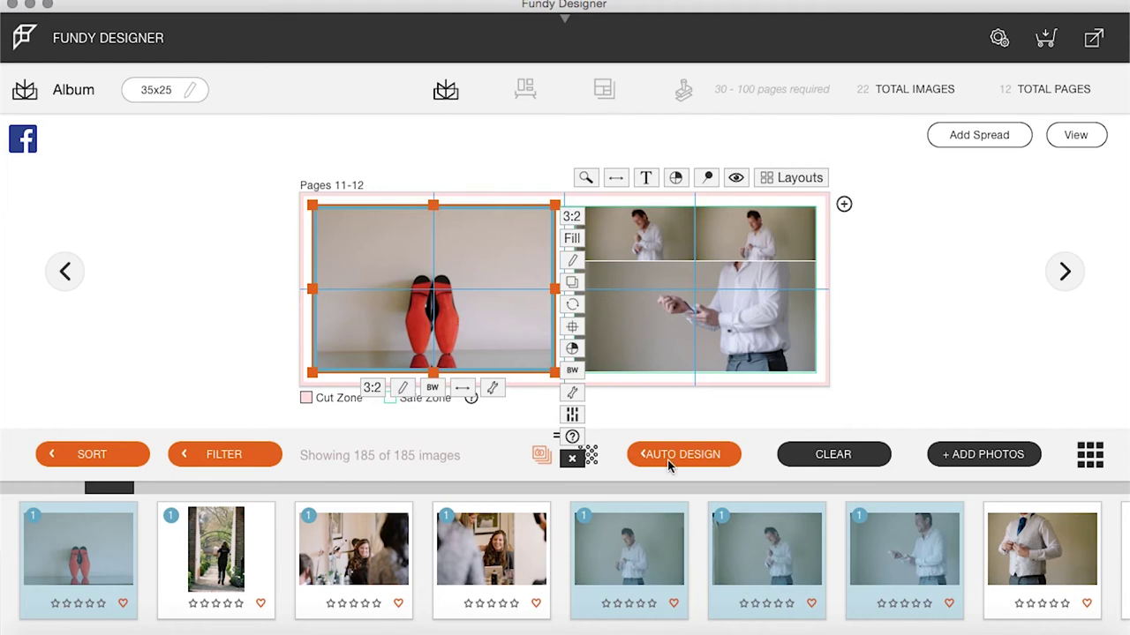
click(1071, 134)
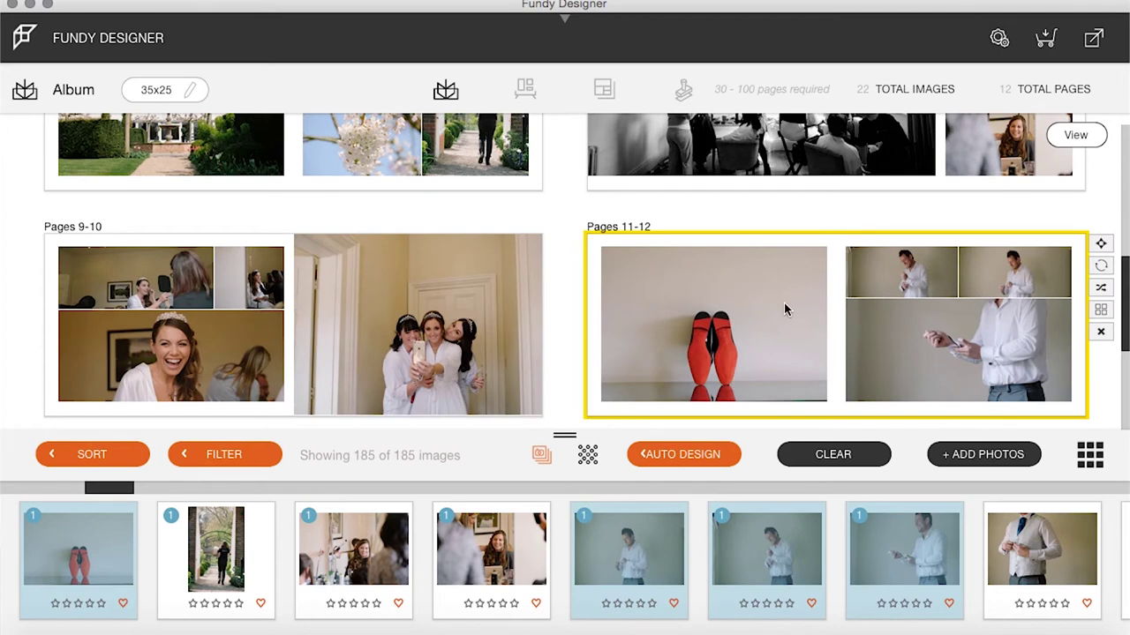
Step: Fill the blank spread for pages 13-14 with the two vertical portraits of the groom in his grey suit
scroll(785, 309, down, 3)
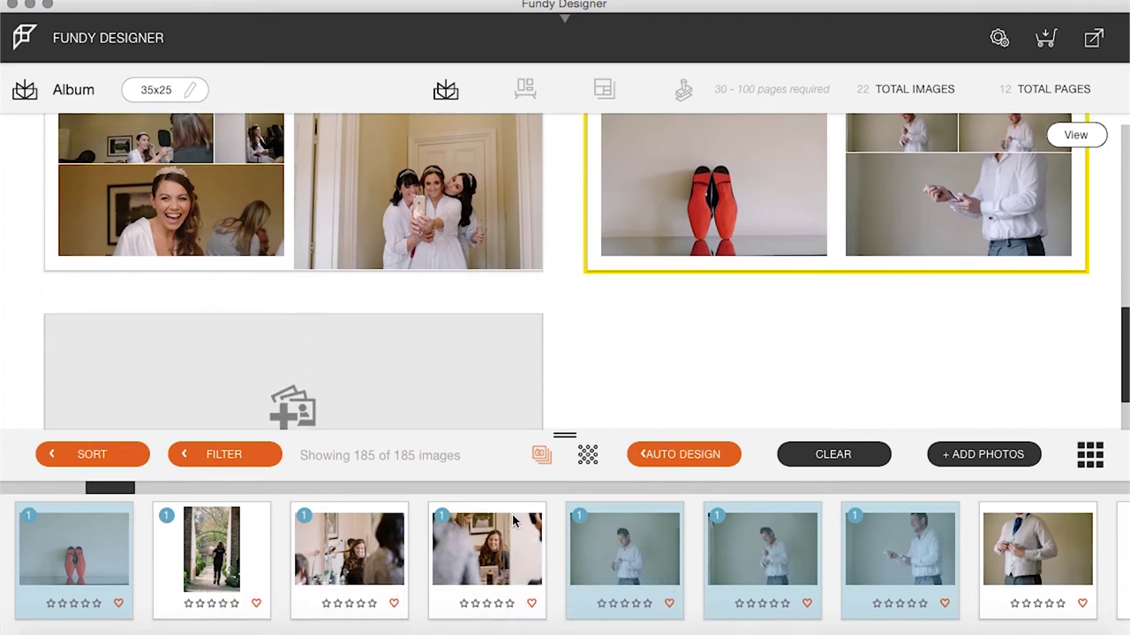
scroll(515, 522, right, 5)
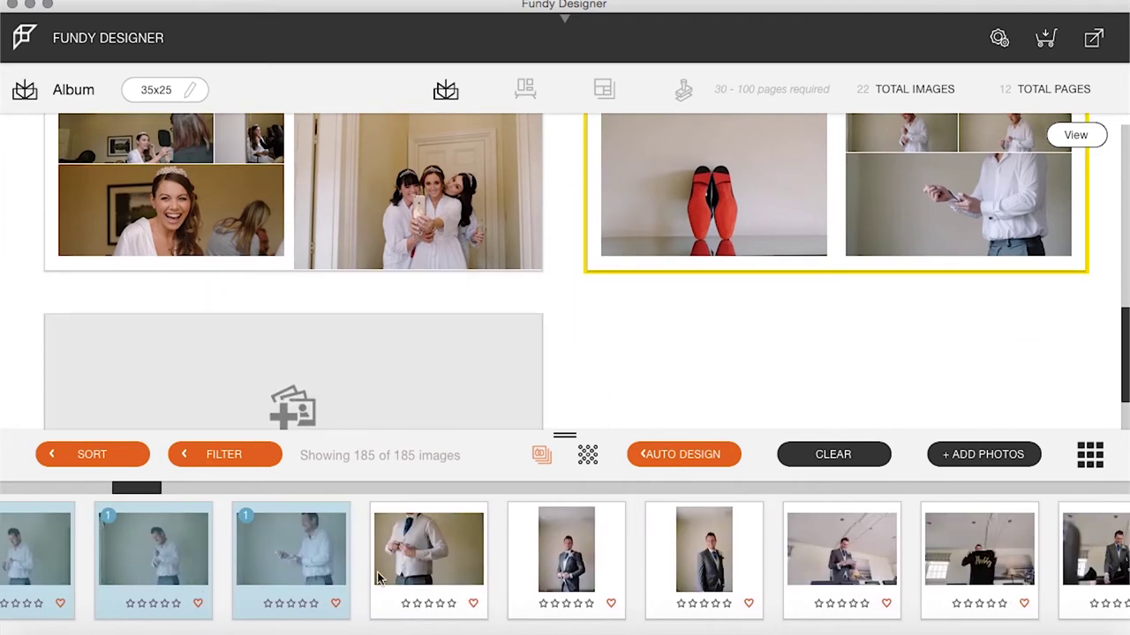
click(575, 553)
shift+click(697, 553)
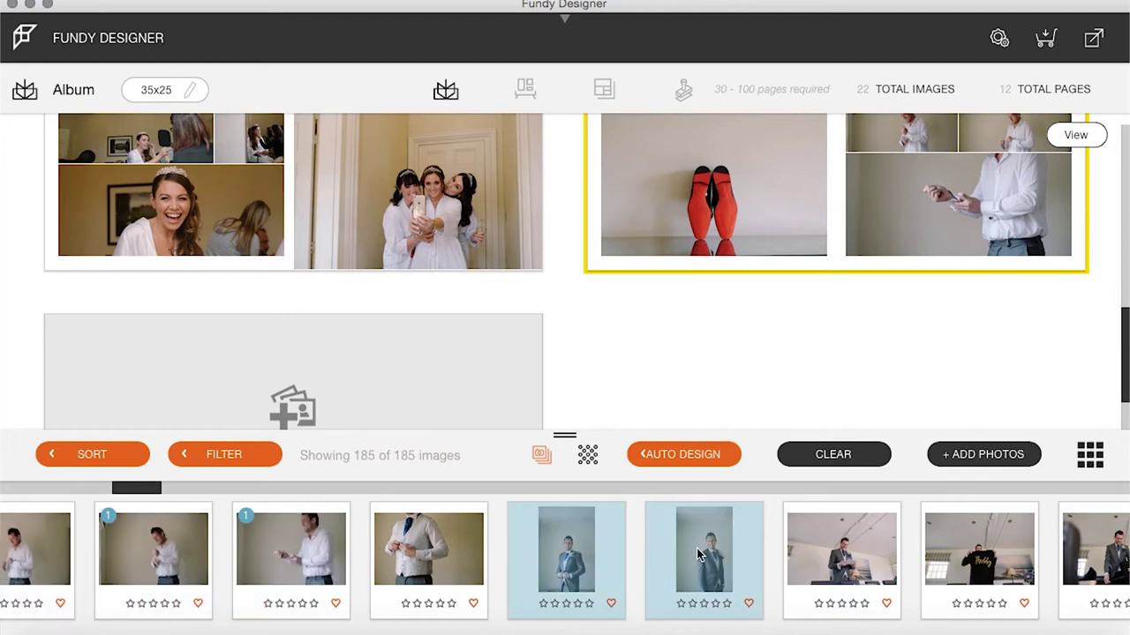
drag(567, 557, 392, 382)
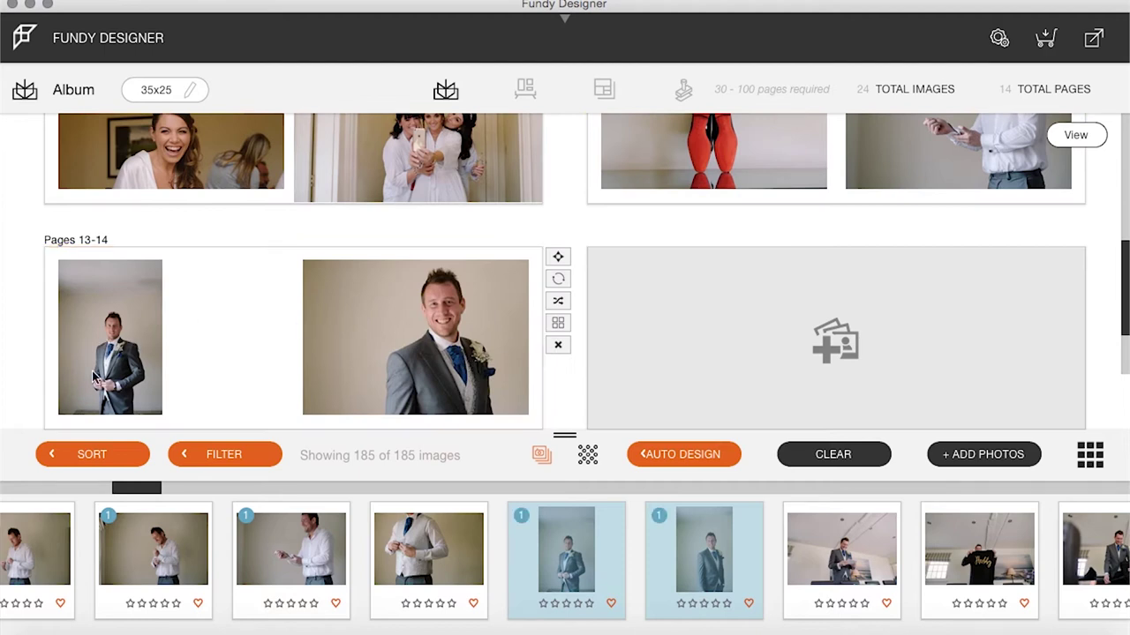
Step: Open pages 13-14, zoom in on the groom's smaller portrait and reposition it upward in its frame, and return to the overview
double_click(120, 363)
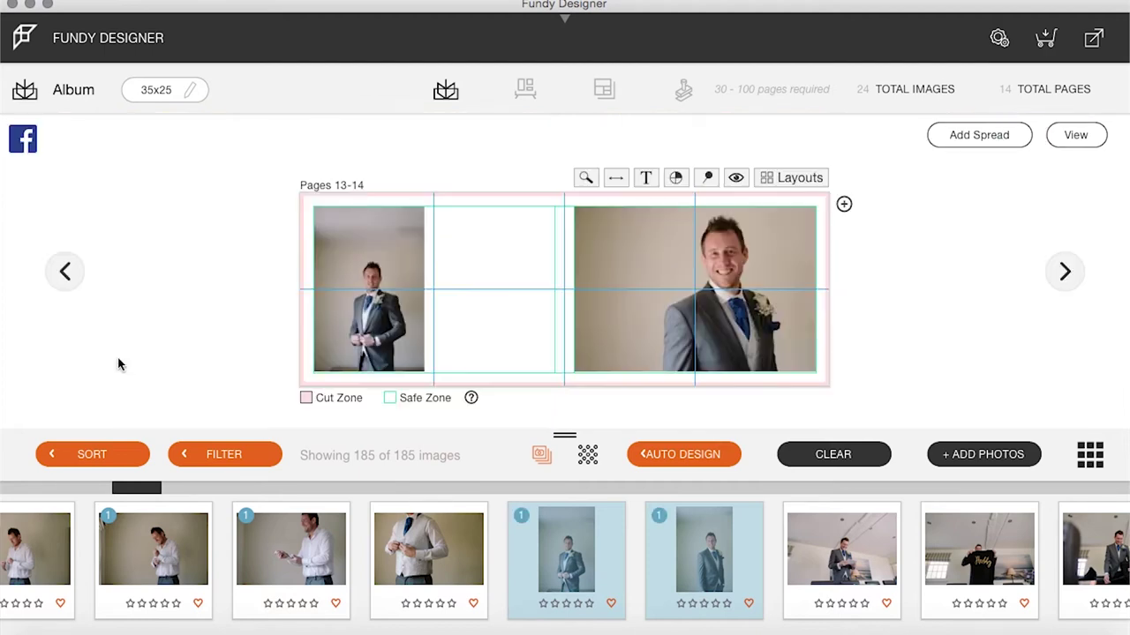
click(417, 329)
click(398, 391)
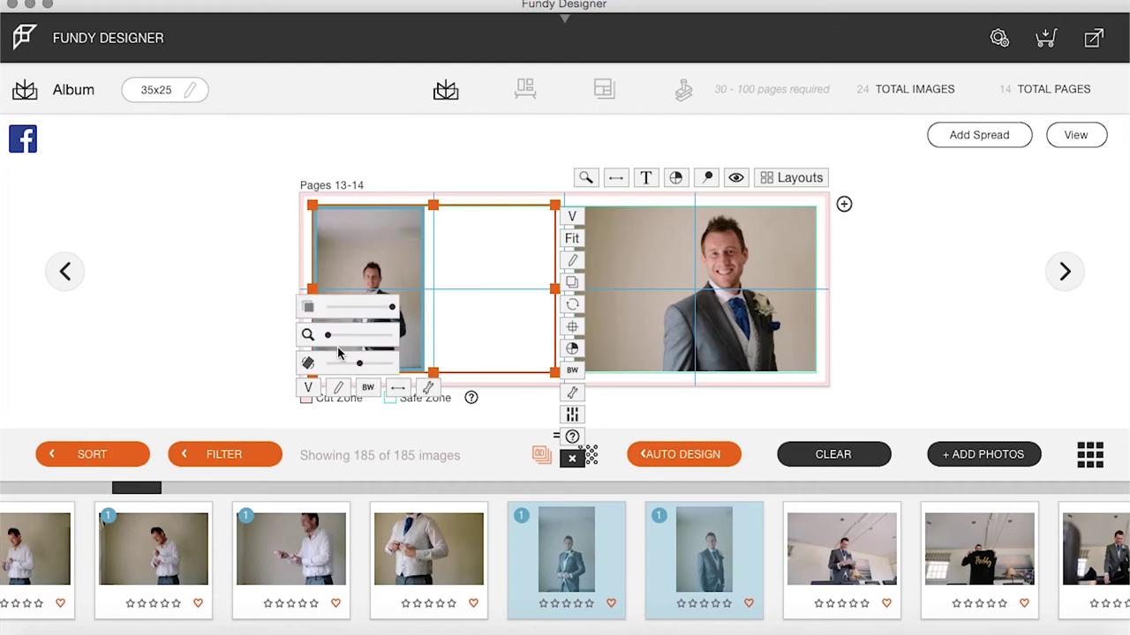
drag(328, 343, 346, 342)
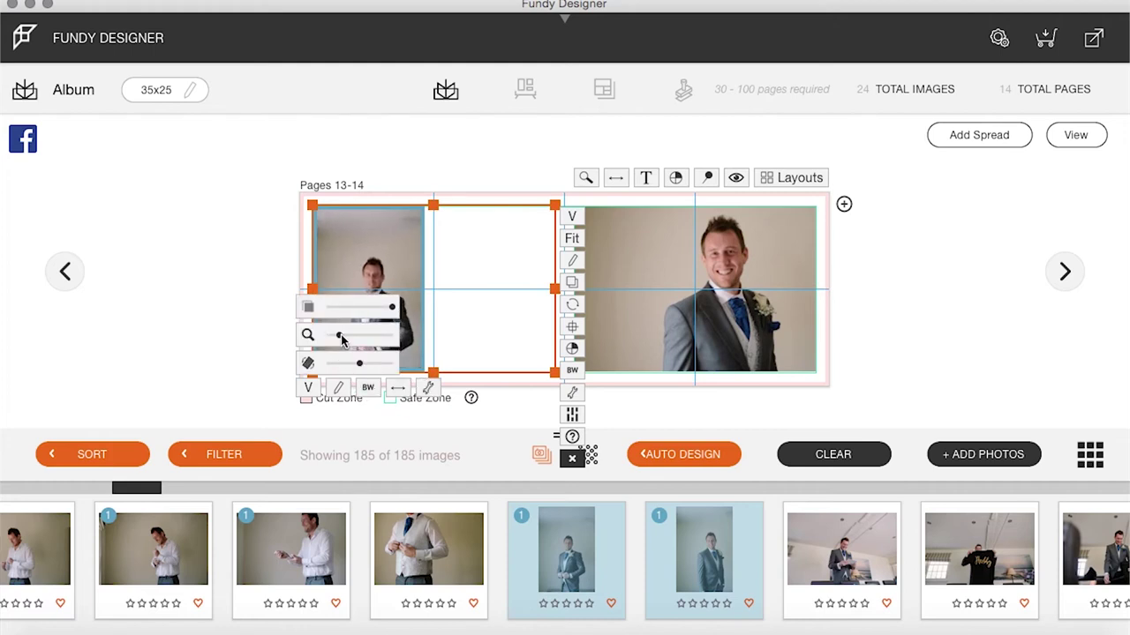
drag(383, 289, 391, 270)
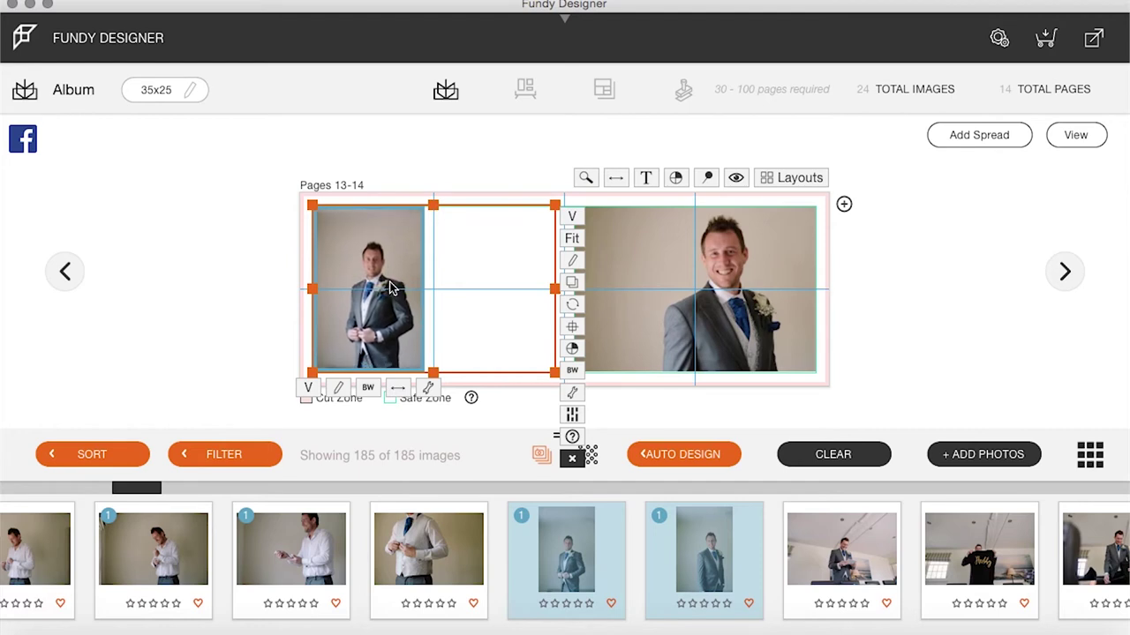
click(682, 261)
click(1091, 134)
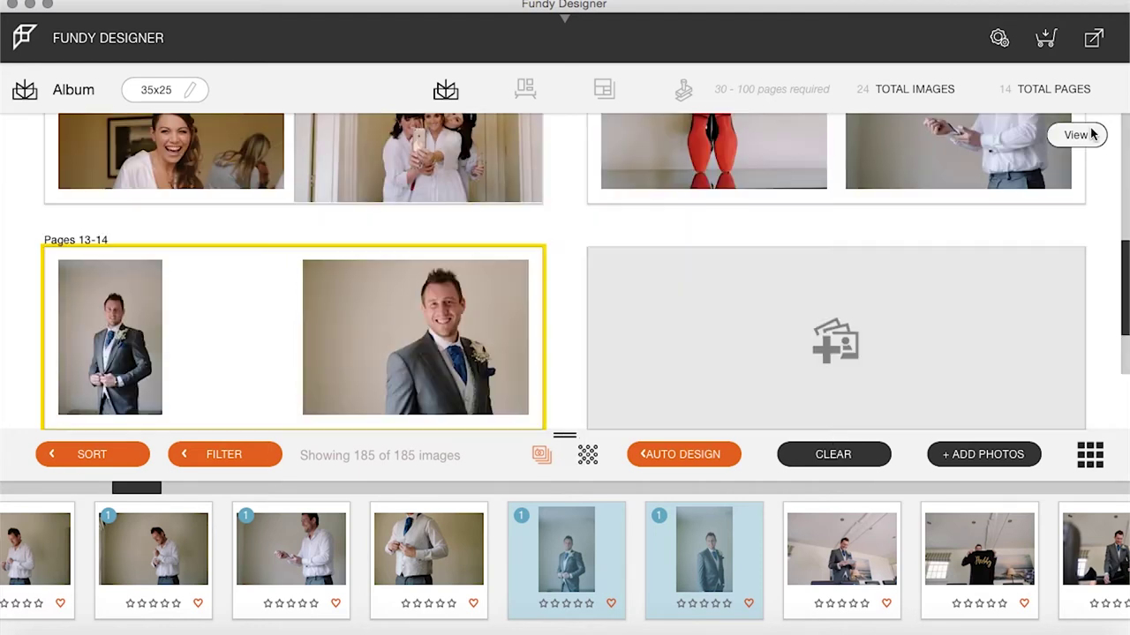
Step: Create pages 15-16 from the blank spread and fill them with the three photos of the groom opening his "Hubby" shirt
scroll(978, 528, right, 10)
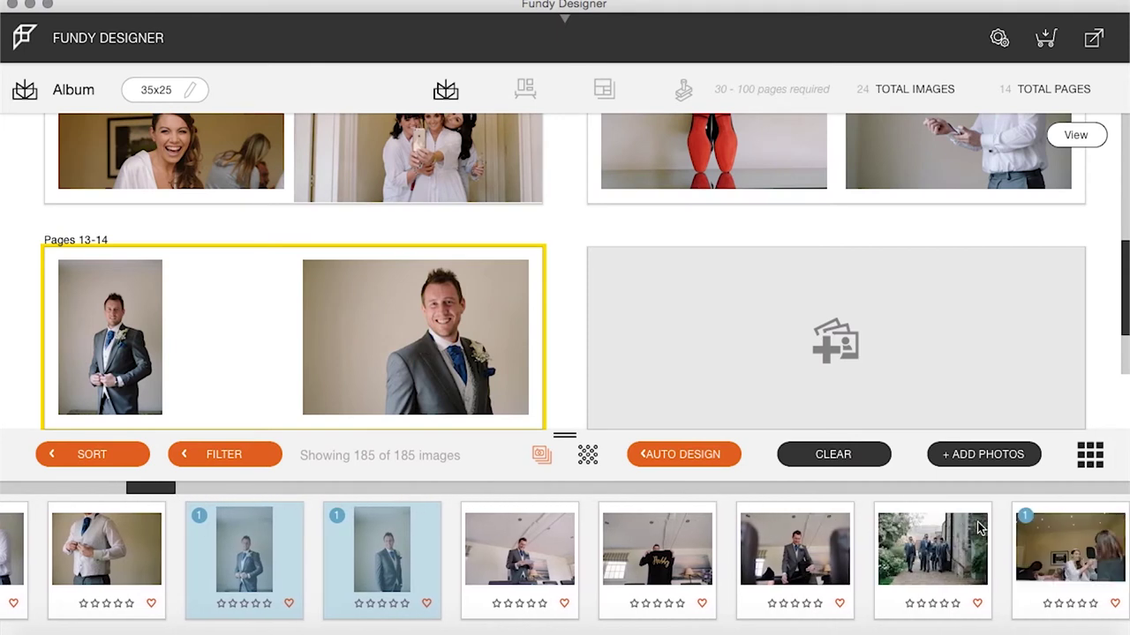
click(406, 552)
shift+click(537, 570)
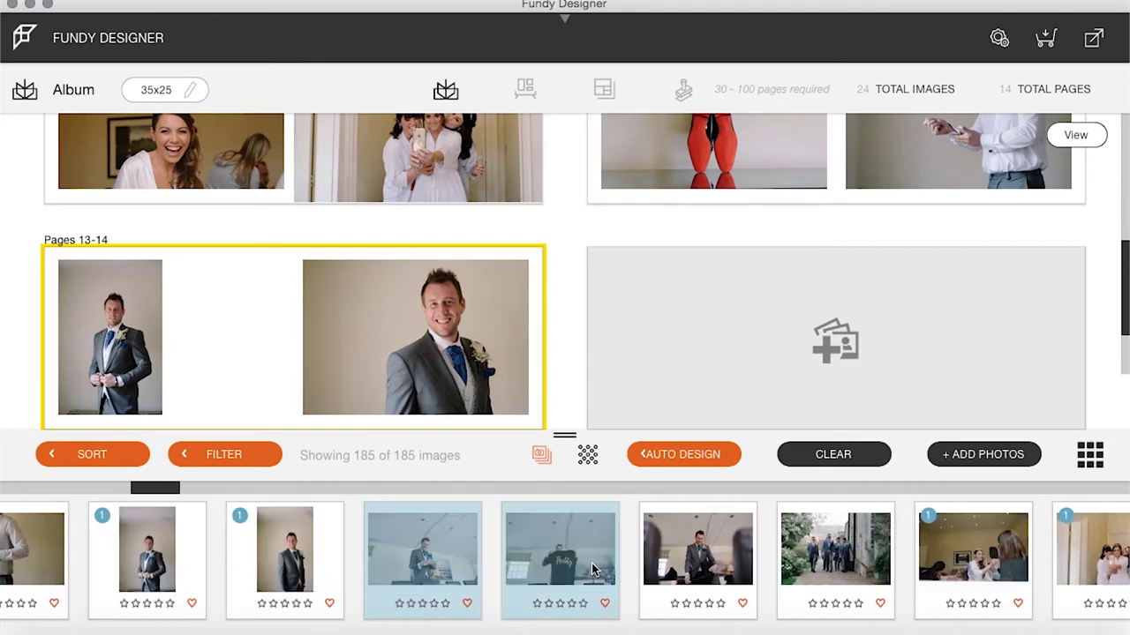
shift+click(684, 569)
click(746, 347)
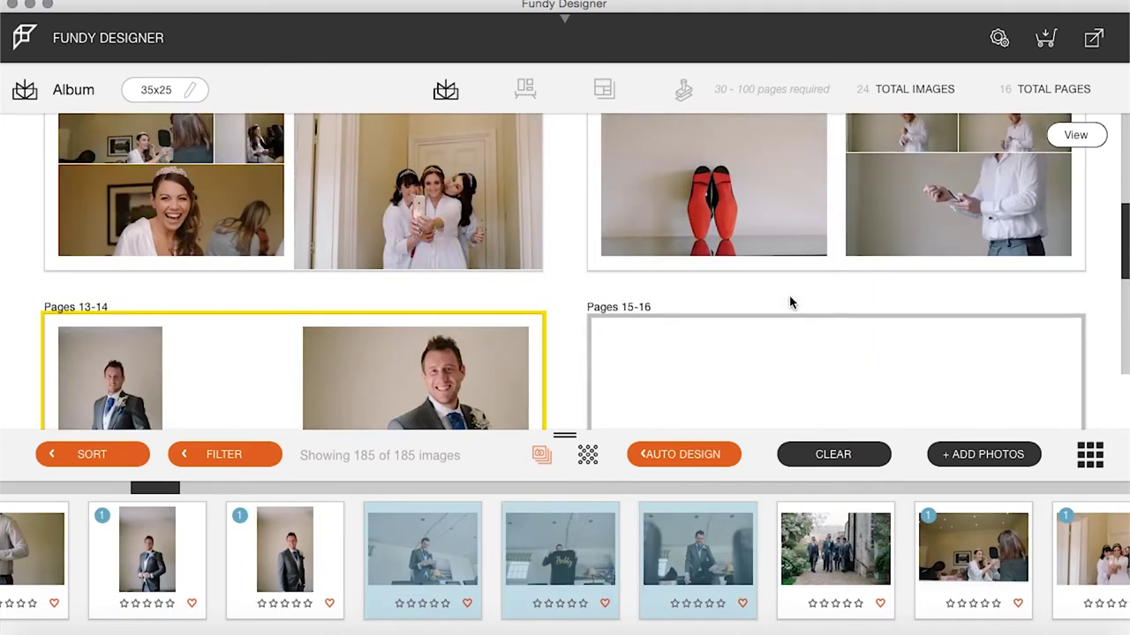
drag(402, 569, 739, 280)
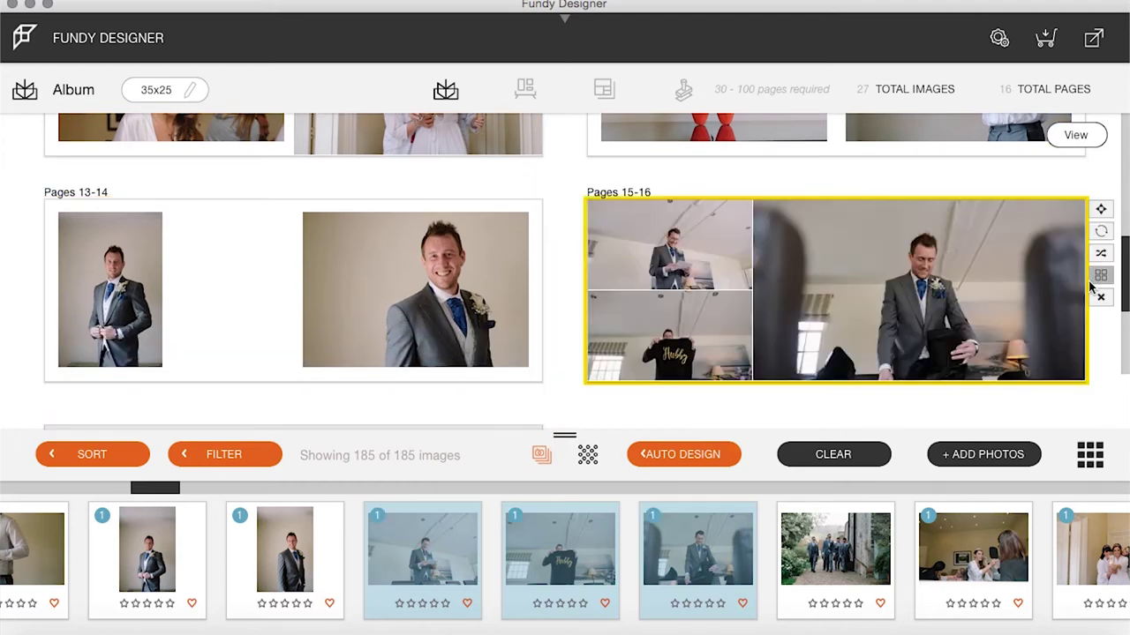
Step: Change pages 15-16 to the layout with three equal photos side by side in a strip across the spread
click(1100, 274)
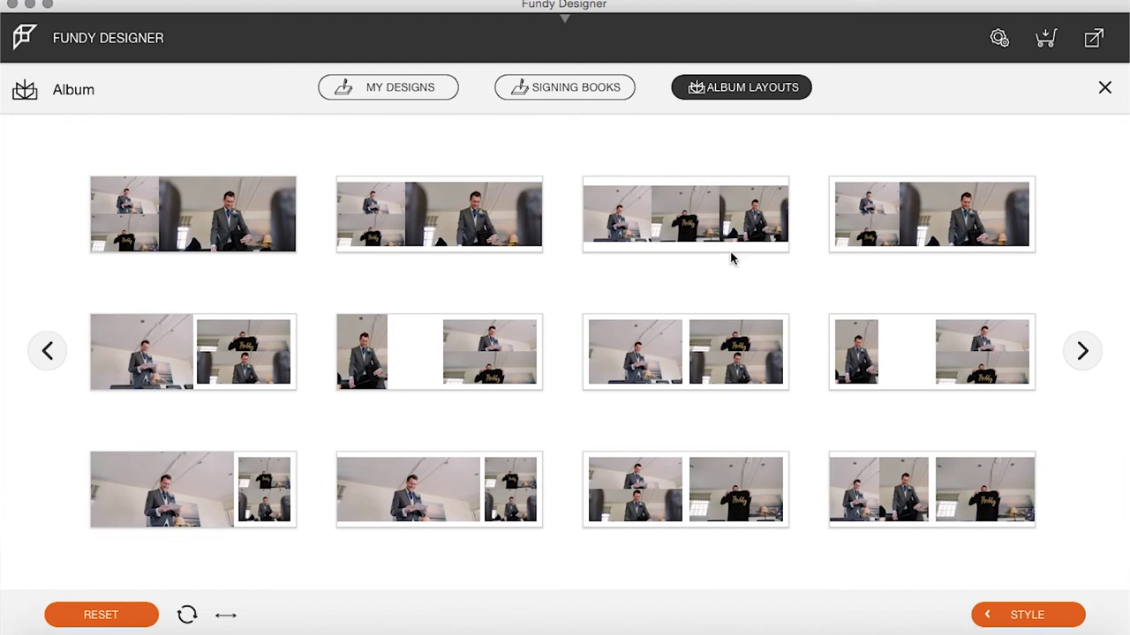
click(685, 216)
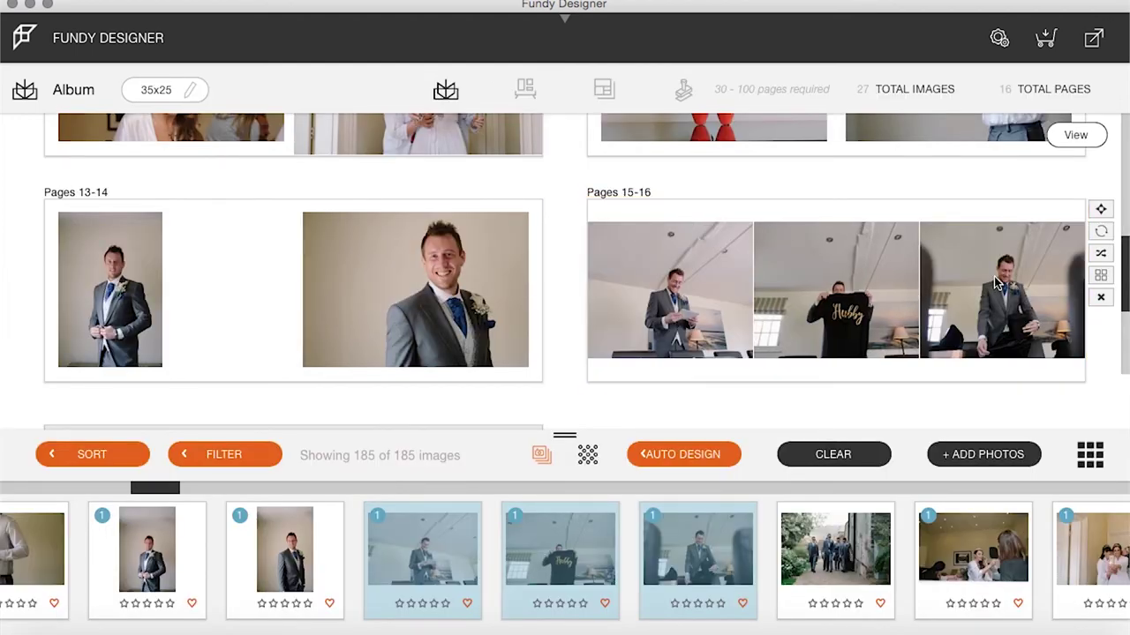
click(725, 284)
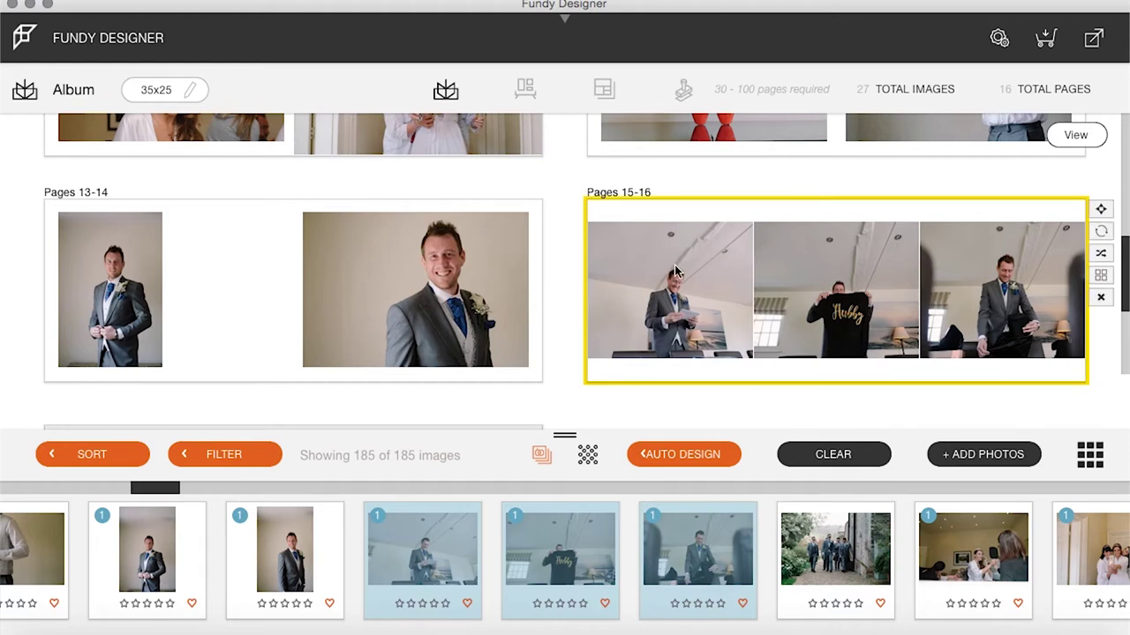
Step: Fill the blank spread for pages 17-18 with the horizontal photo of the groom and groomsmen walking beside the brick building
drag(826, 314, 829, 285)
scroll(729, 383, down, 3)
scroll(777, 512, right, 3)
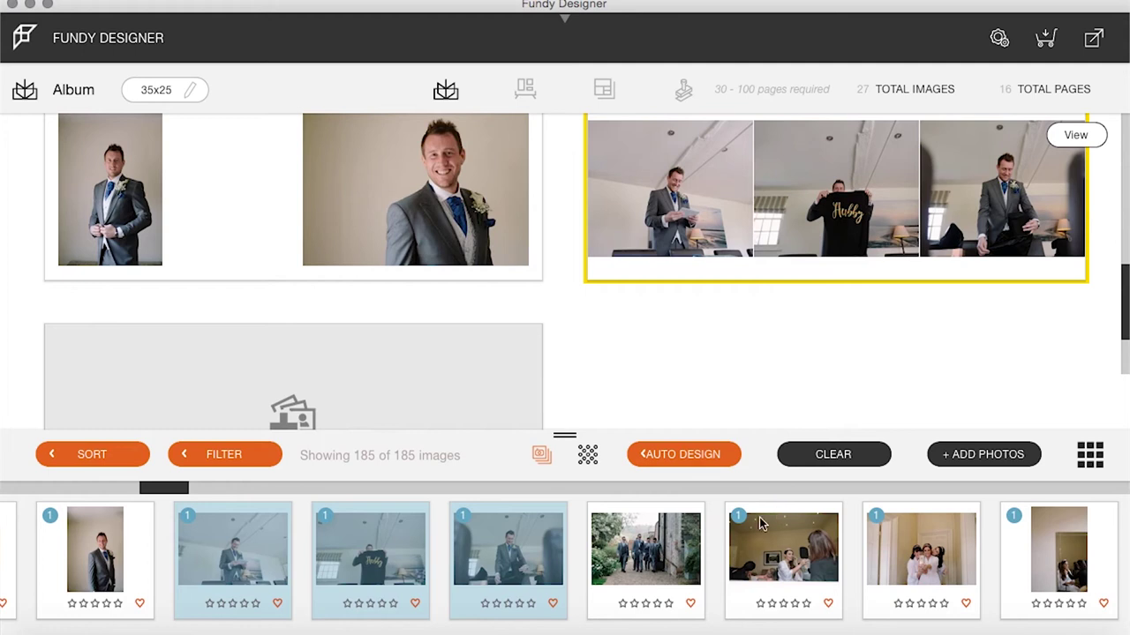
scroll(654, 563, left, 10)
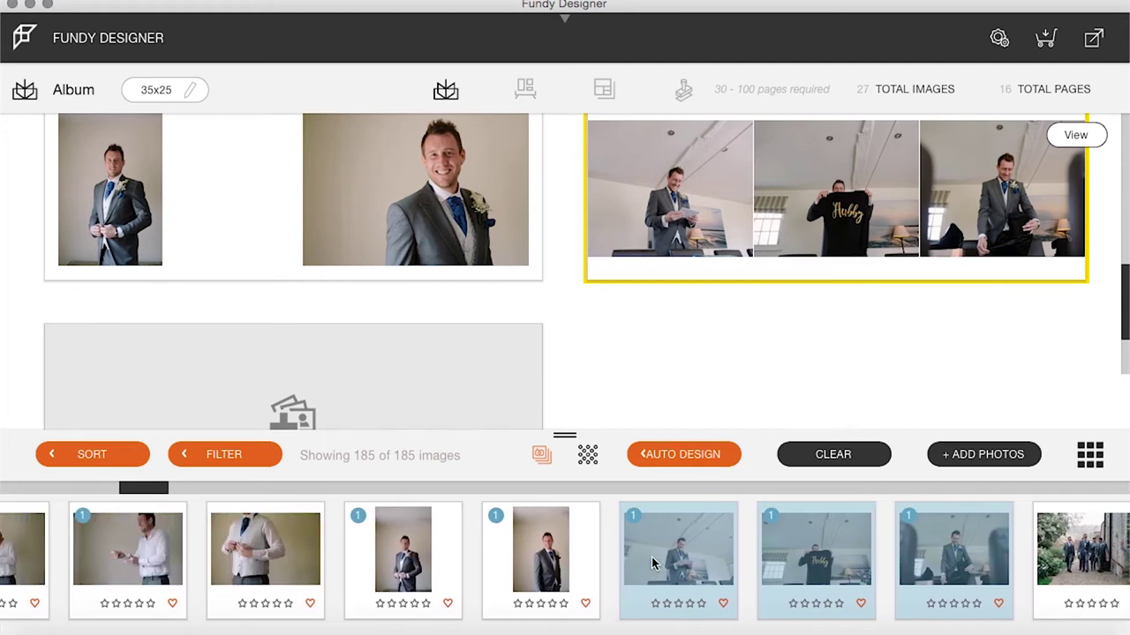
scroll(653, 563, right, 5)
scroll(654, 563, right, 6)
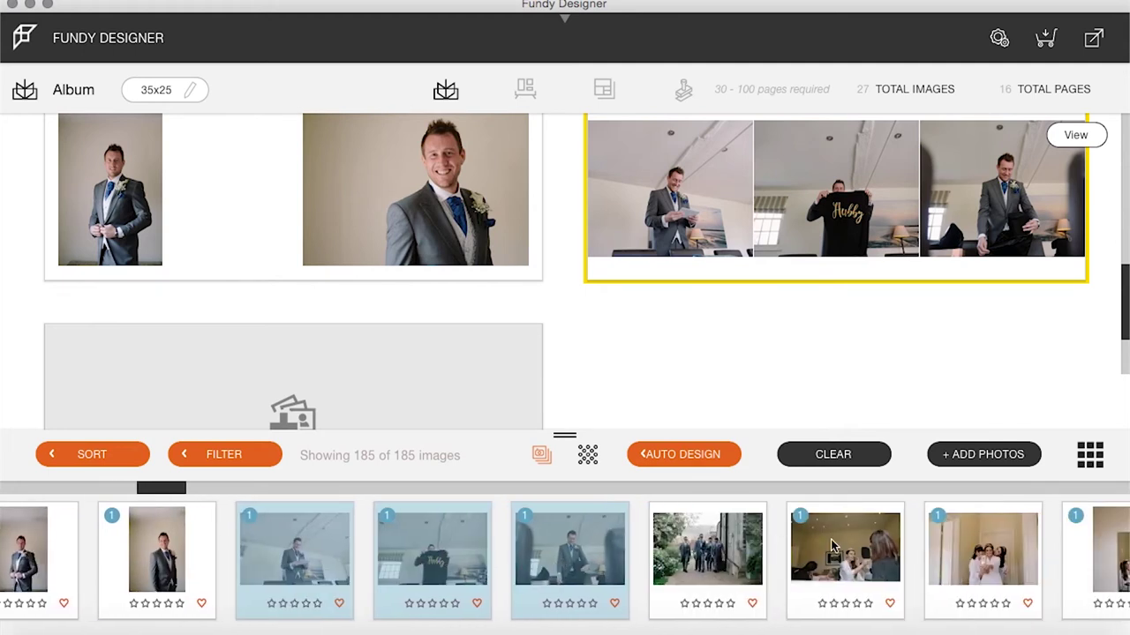
click(831, 546)
scroll(744, 552, right, 8)
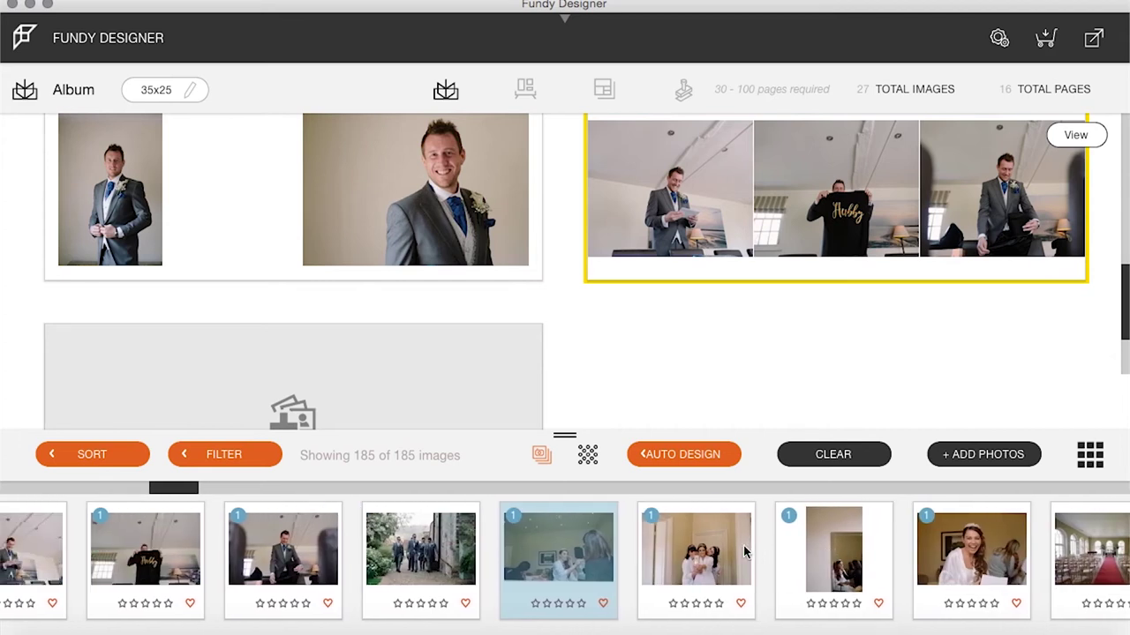
mouse_move(414, 543)
mouse_down()
mouse_move(358, 366)
mouse_move(346, 371)
mouse_up()
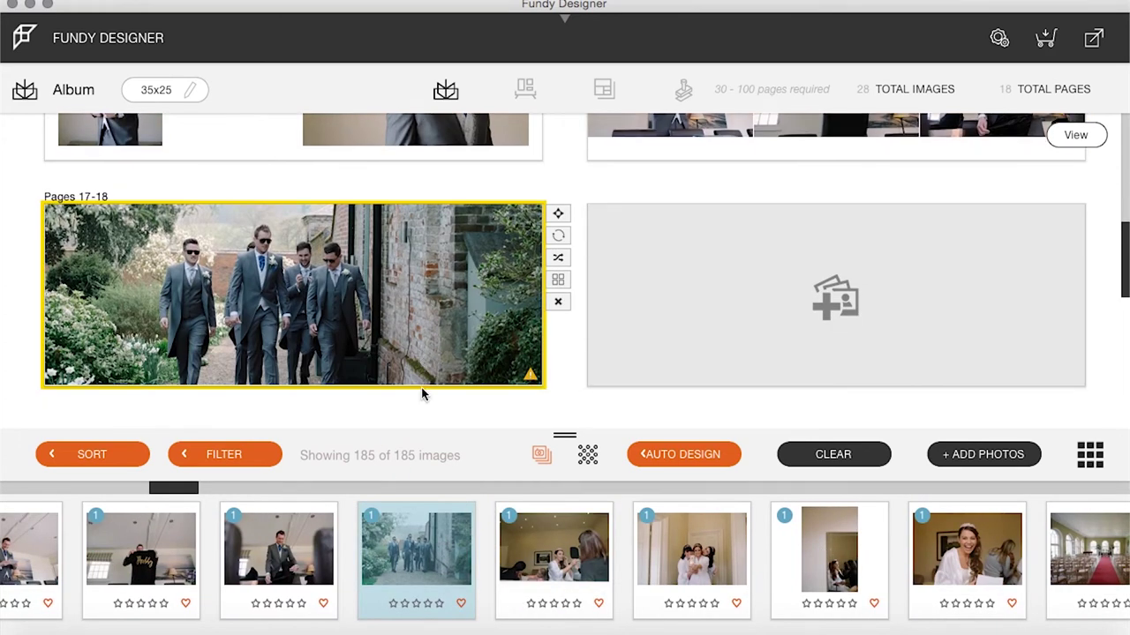
Step: Open pages 17-18 to inspect the groomsmen photo against the centre fold and safe zone, and return to the overview
double_click(383, 309)
click(684, 269)
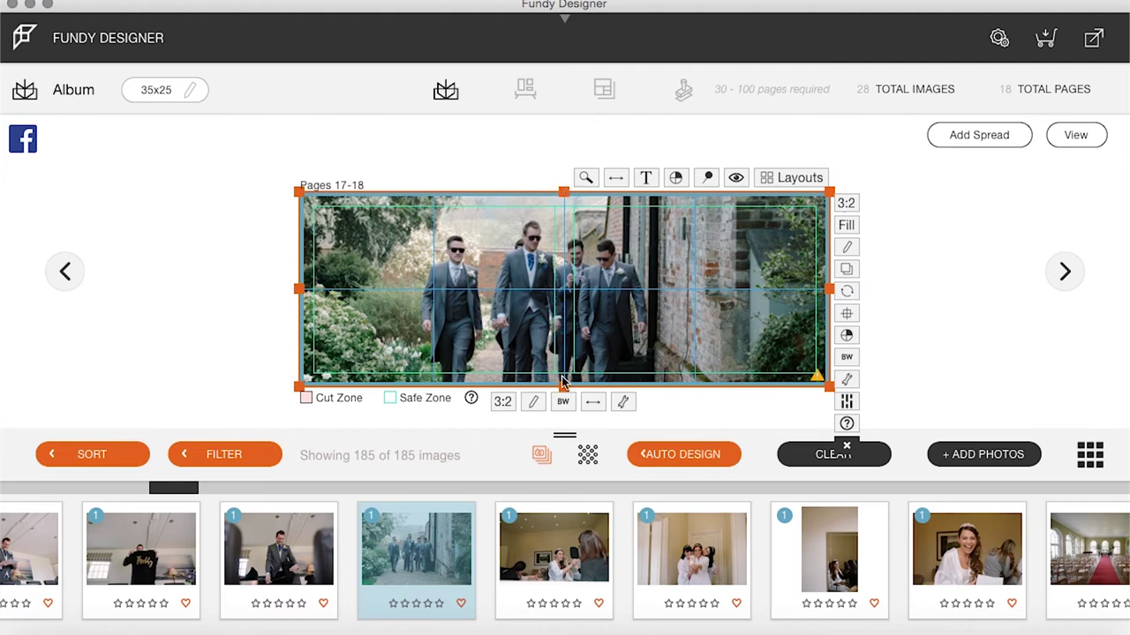
click(1075, 136)
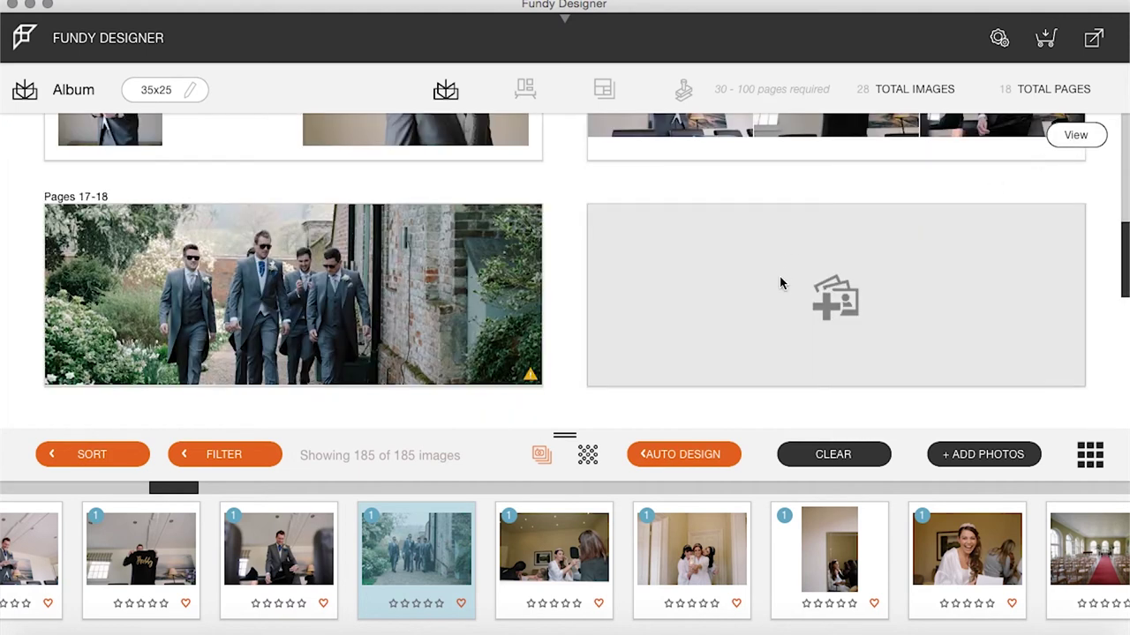
Step: Add the photo TheEdge_170.jpg of the empty ceremony room to the spread on pages 5-6
scroll(863, 569, right, 10)
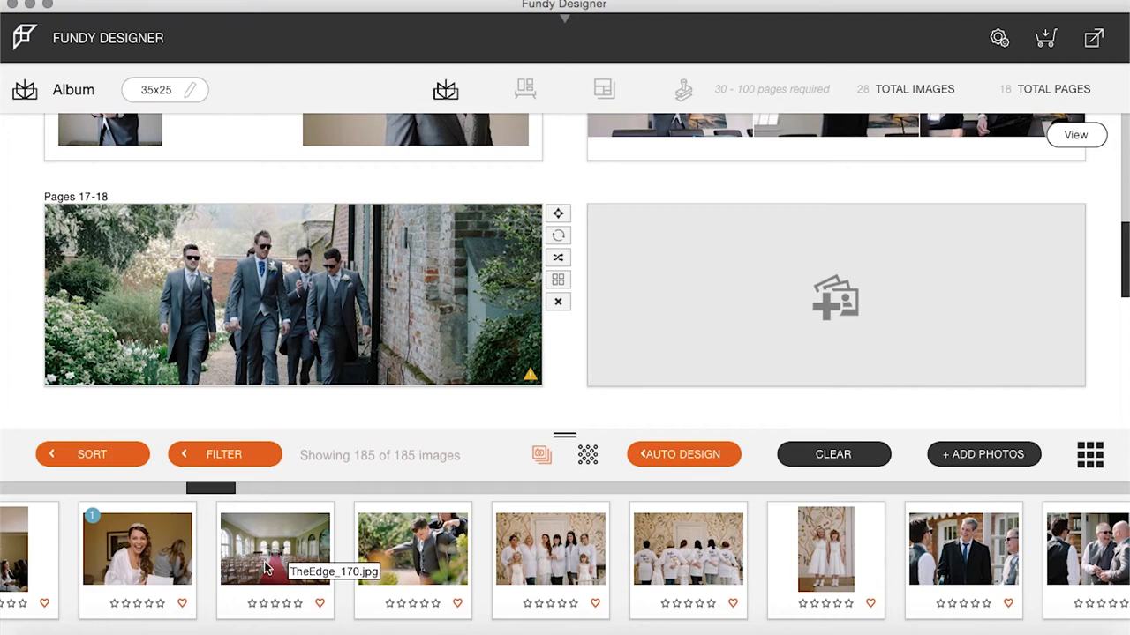
scroll(263, 561, left, 3)
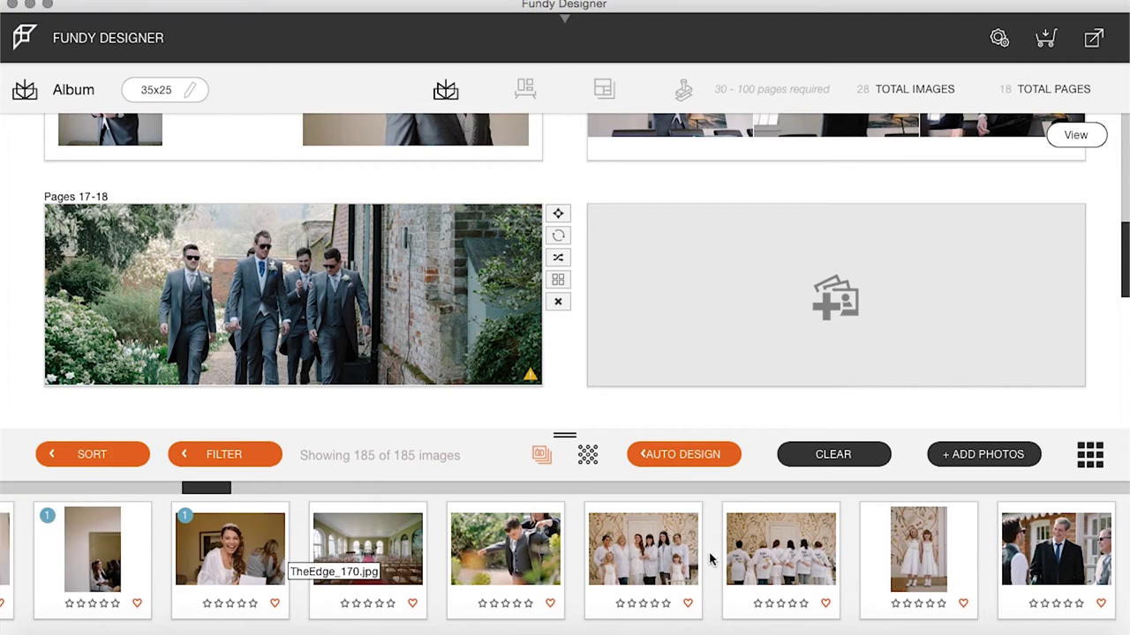
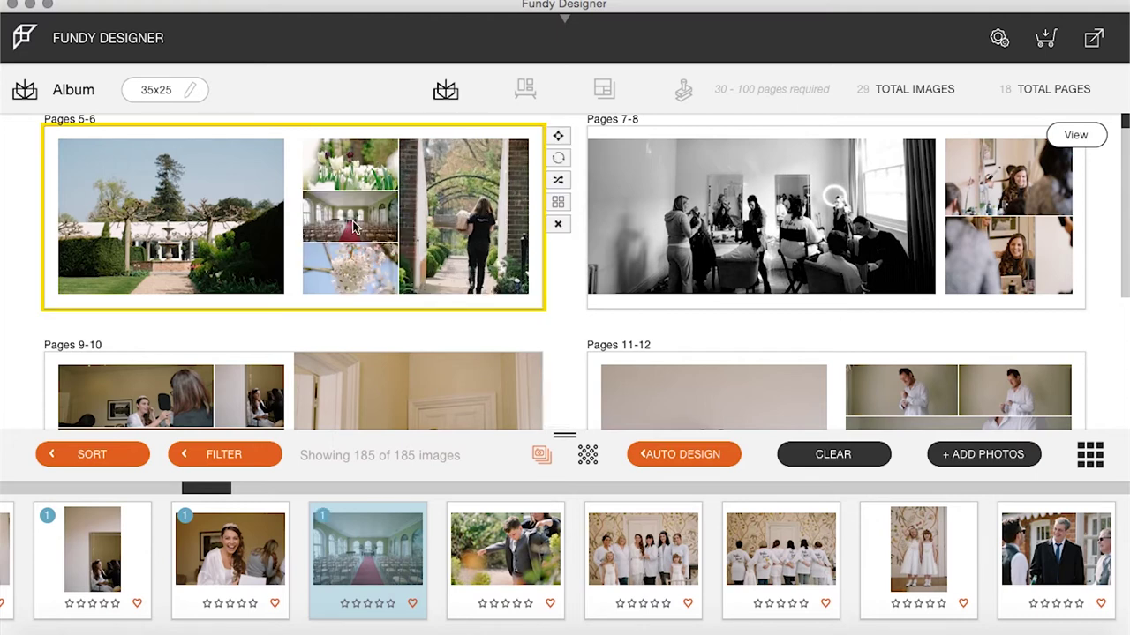
drag(512, 251, 502, 362)
scroll(696, 309, down, 7)
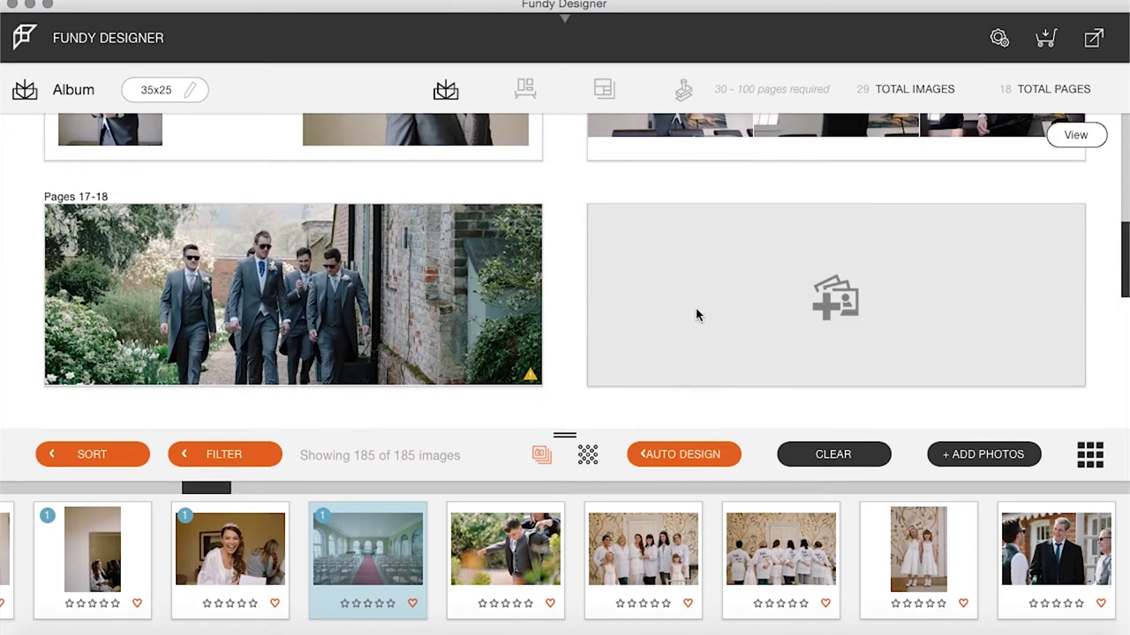
Step: Fill the blank spread for pages 19-20 with the two group photos of the bridal party in white shirts, front and back views
click(658, 555)
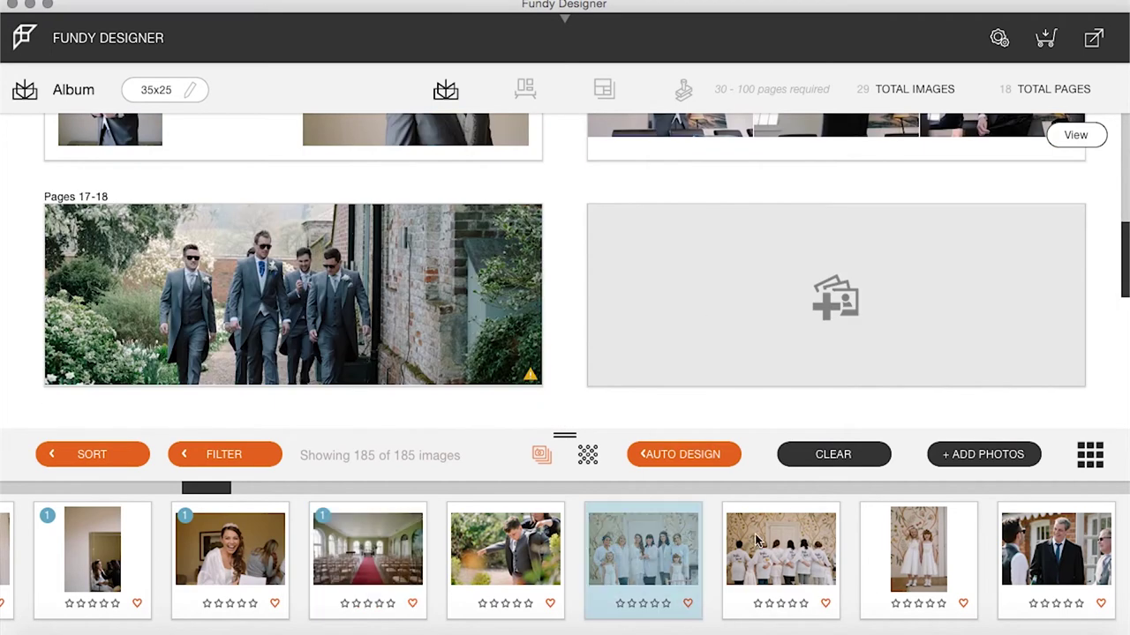
shift+click(799, 529)
drag(624, 568, 731, 315)
scroll(953, 287, down, 2)
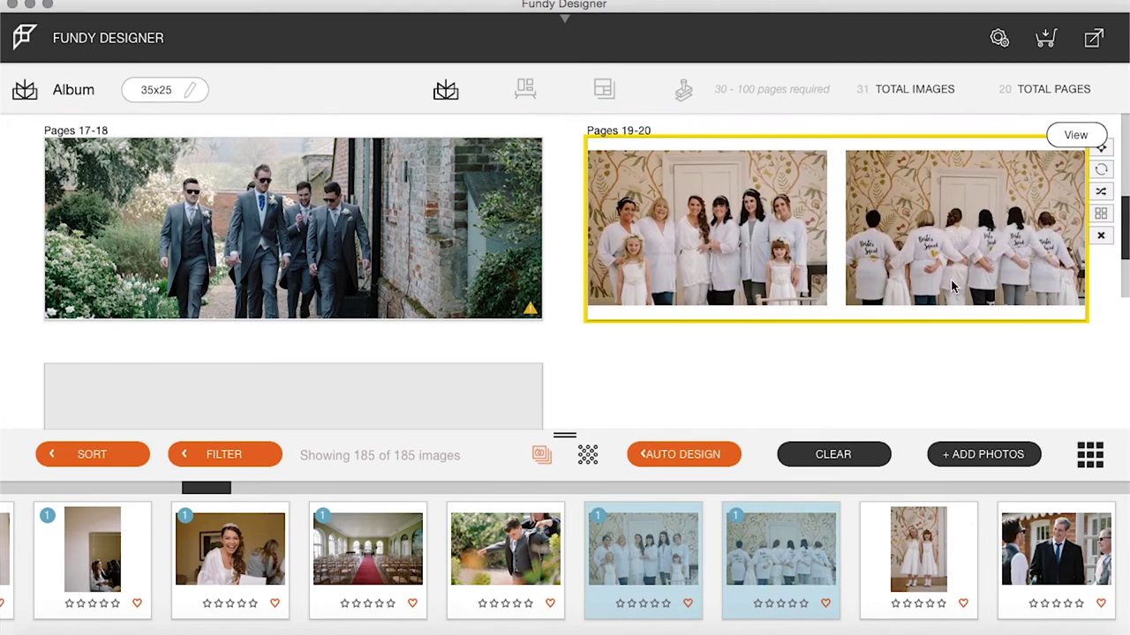
Step: Open pages 19-20 and apply the layout with both photos side by side in a full-width strip with white bands above and below
double_click(953, 287)
click(657, 298)
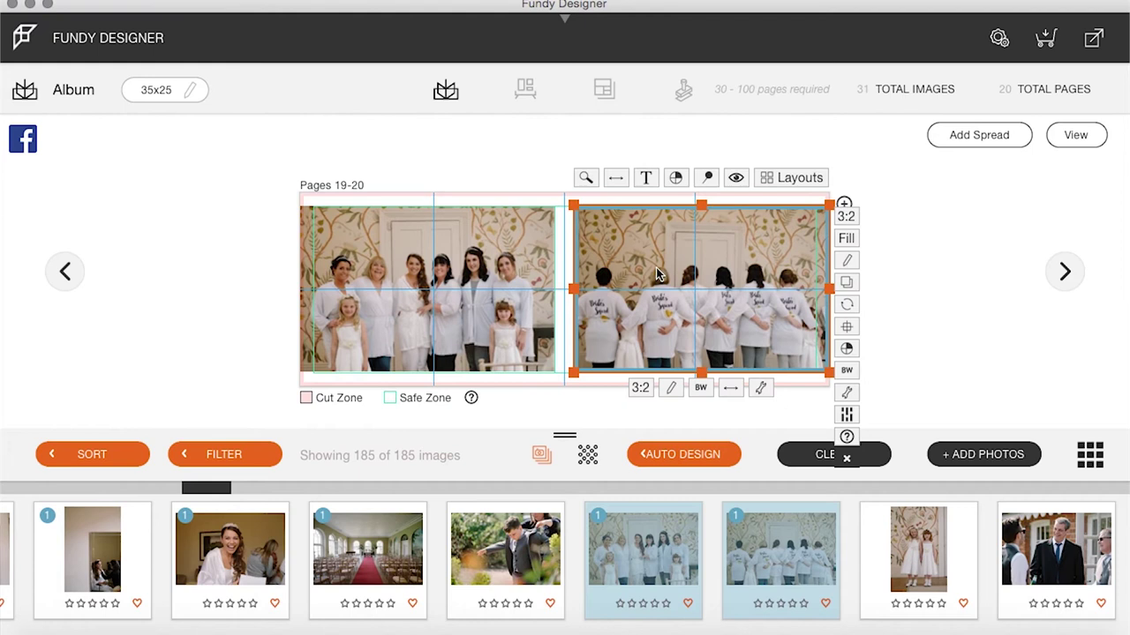
click(529, 254)
click(684, 275)
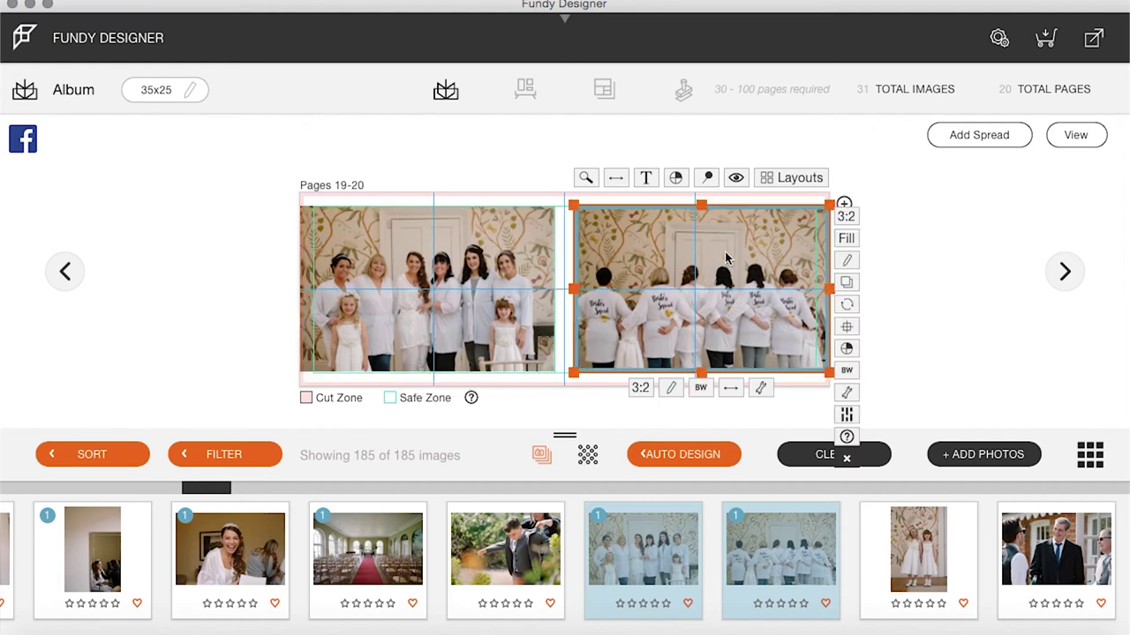
click(801, 178)
mouse_move(636, 198)
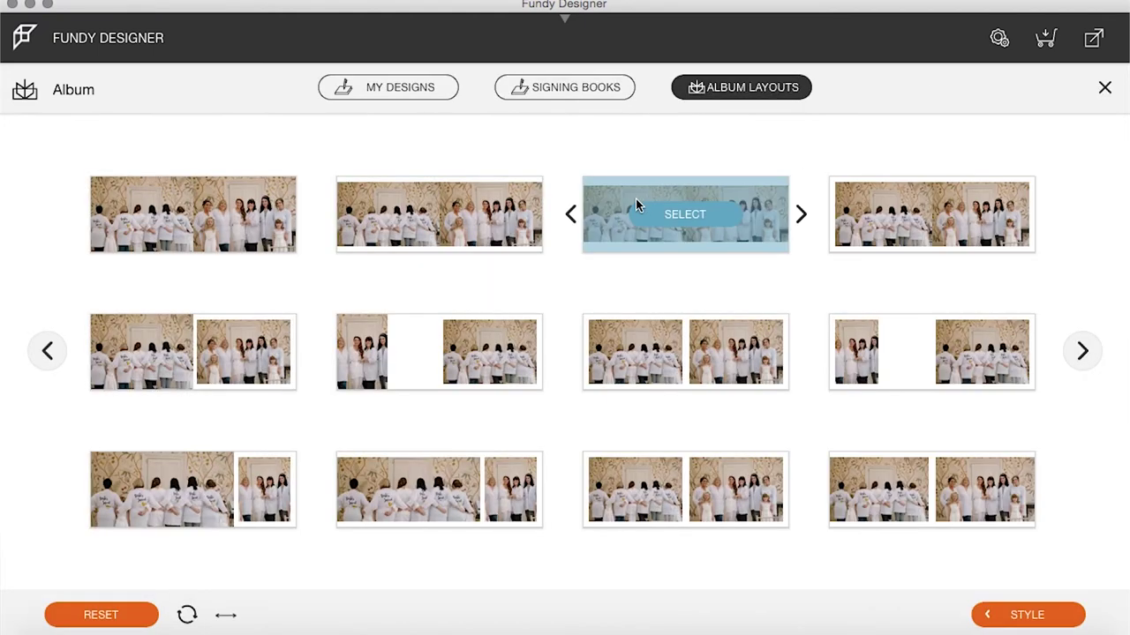
click(713, 212)
click(509, 291)
drag(509, 291, 498, 223)
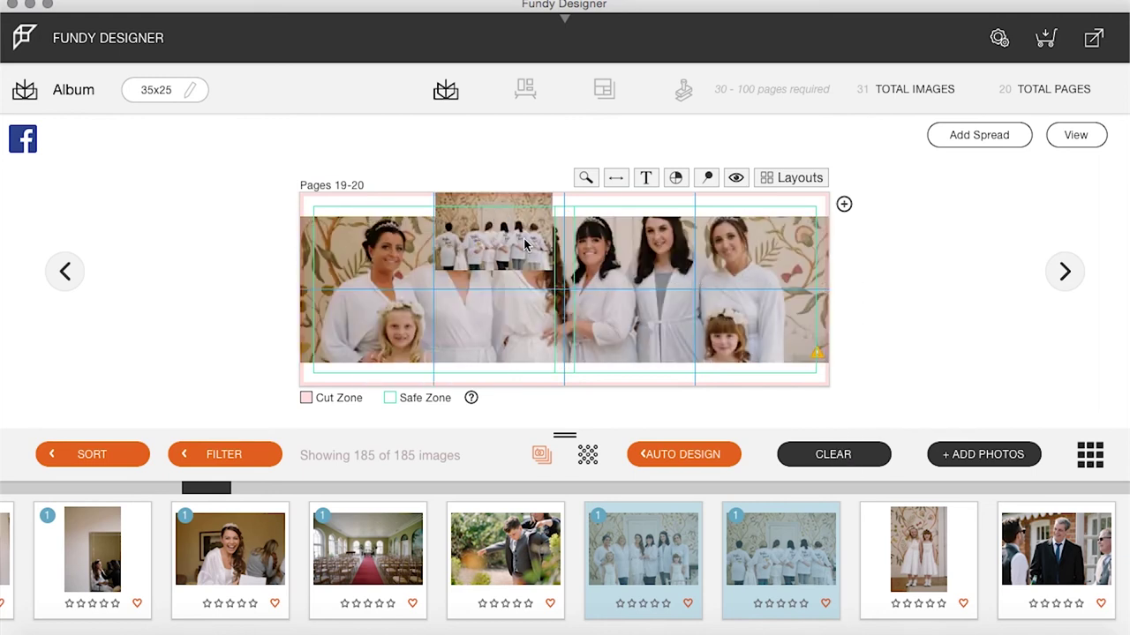
click(216, 0)
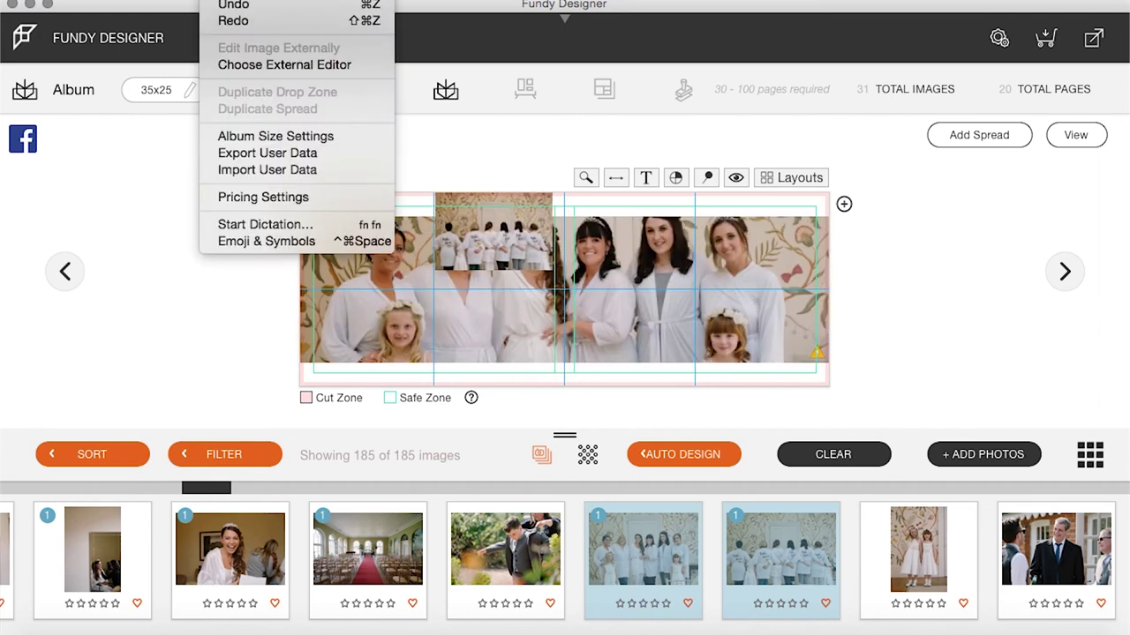
click(228, 4)
Step: Shift both bridal party photos on pages 19-20 upward within their frames and return to the overview
drag(501, 306, 501, 273)
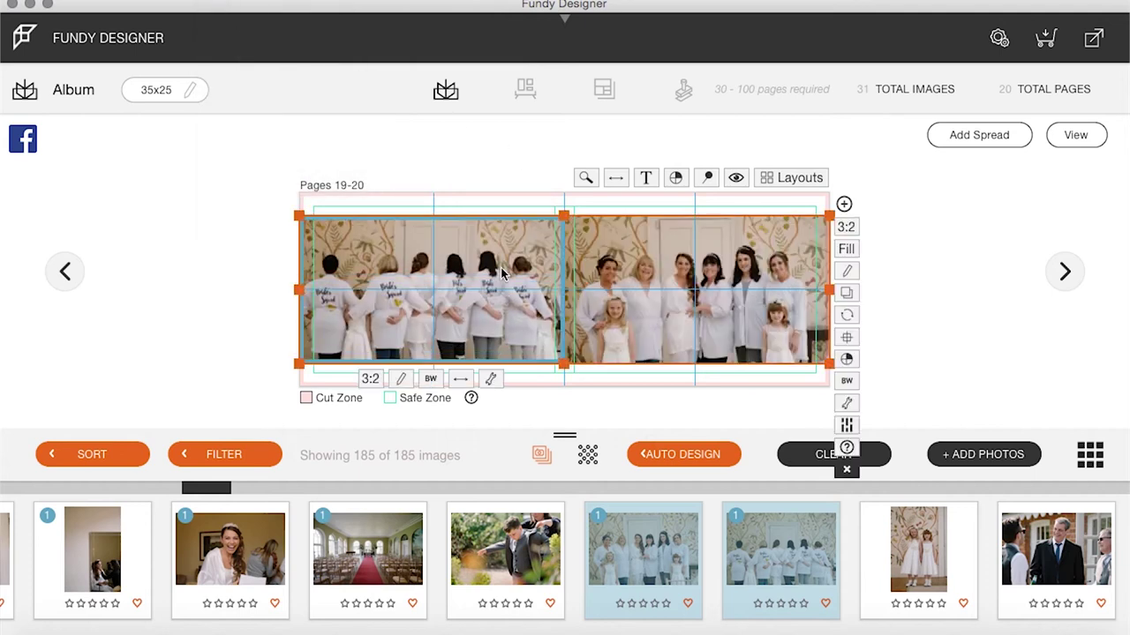
drag(724, 307, 724, 292)
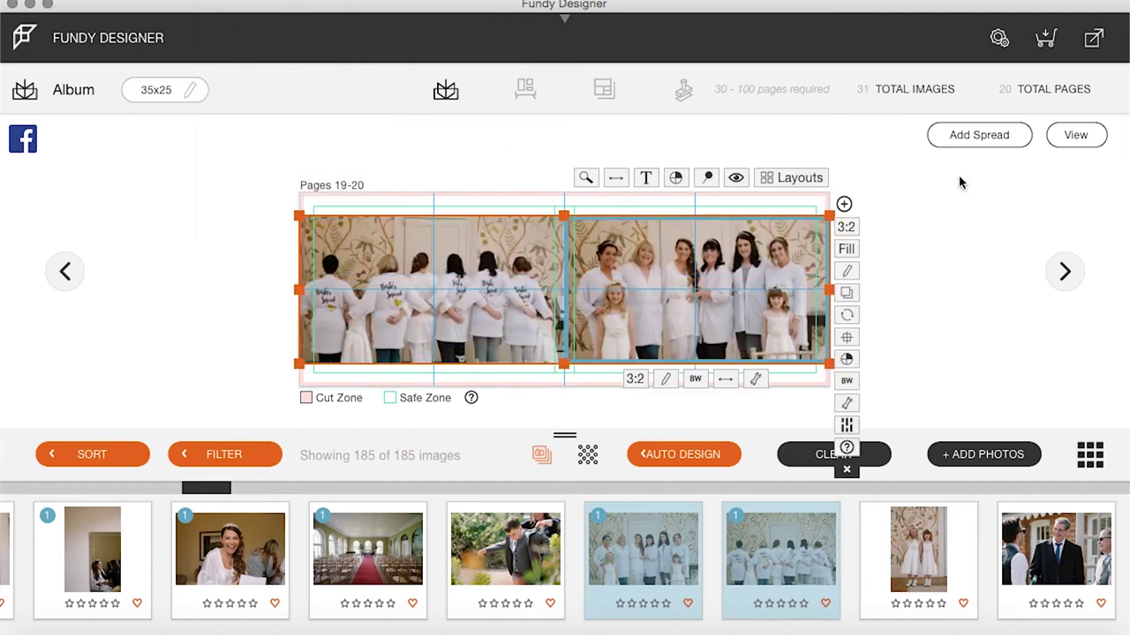
click(1075, 135)
Step: Select the 17 outdoor candids of the groom's party and arriving guests, skipping the bridal photos, and fill the blank spread for pages 21-22 with them
scroll(768, 245, down, 3)
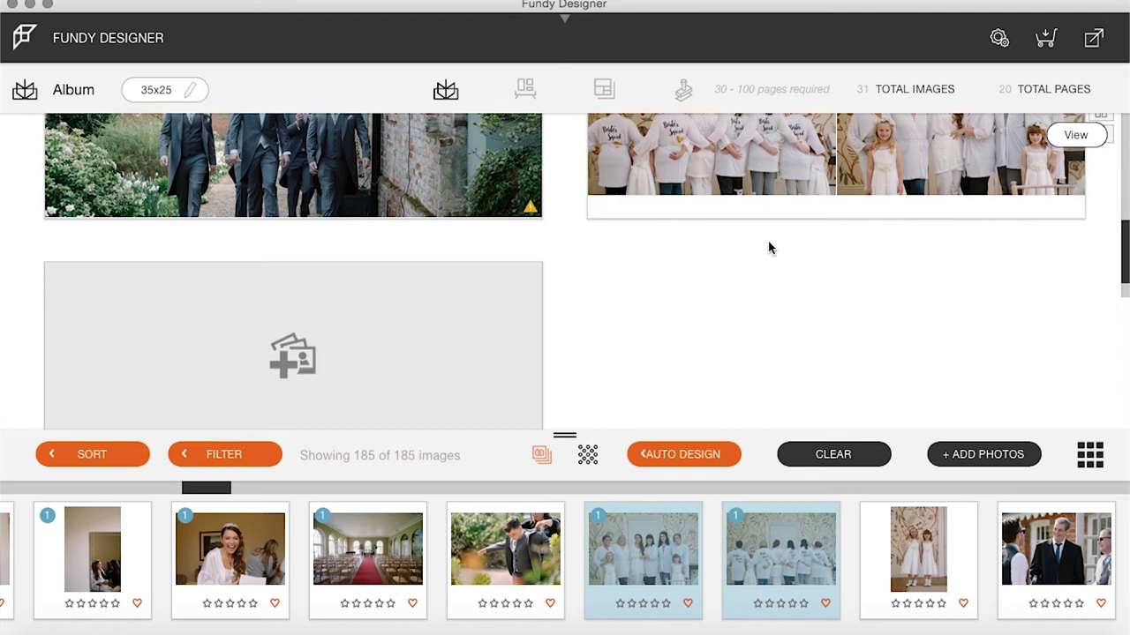
scroll(845, 529, right, 6)
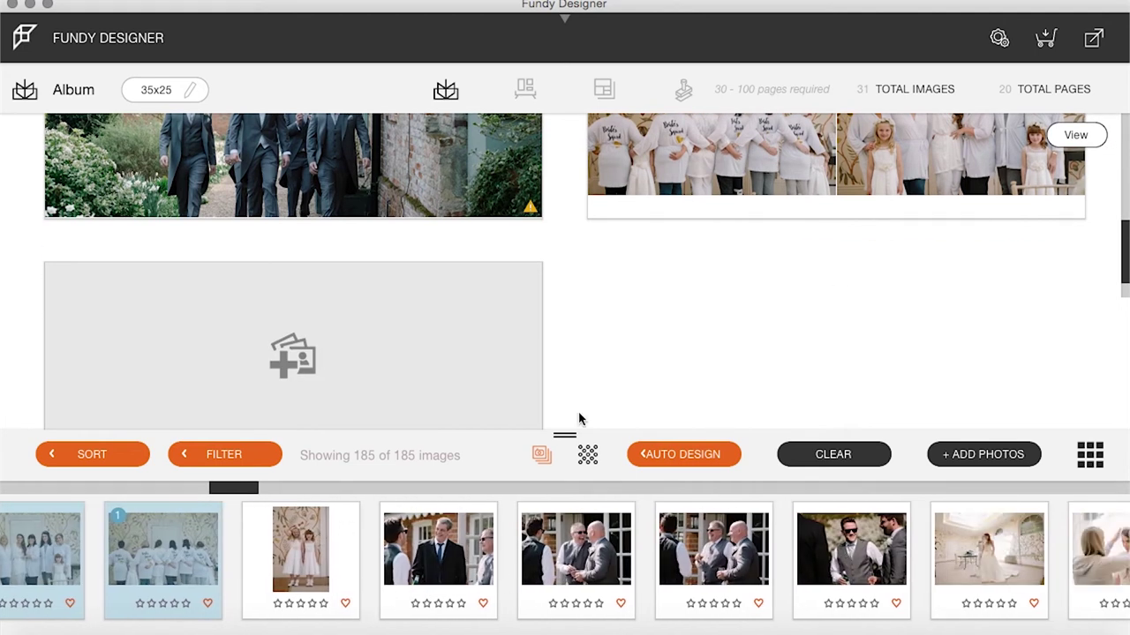
scroll(579, 419, up, 2)
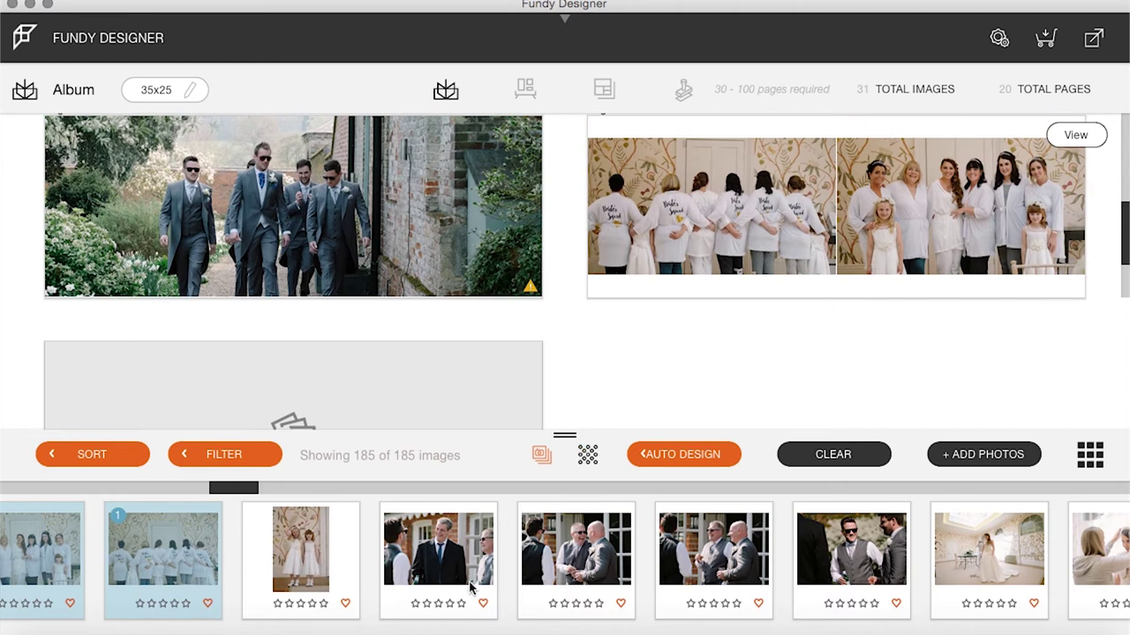
click(429, 554)
shift+click(557, 549)
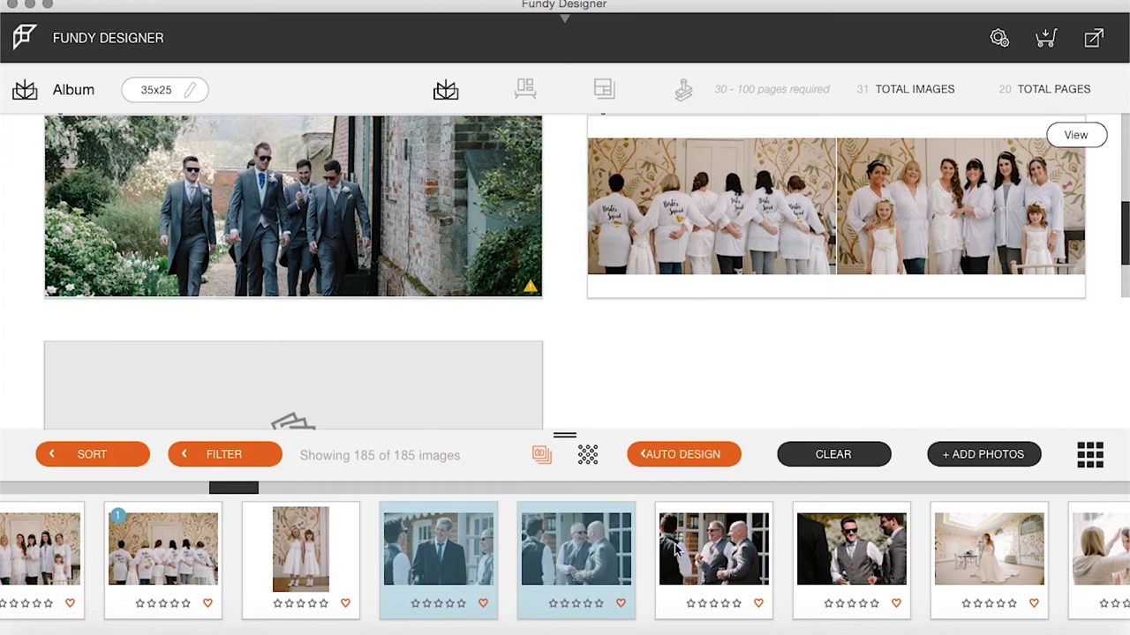
shift+click(677, 551)
shift+click(826, 545)
scroll(834, 543, right, 4)
scroll(834, 543, right, 4)
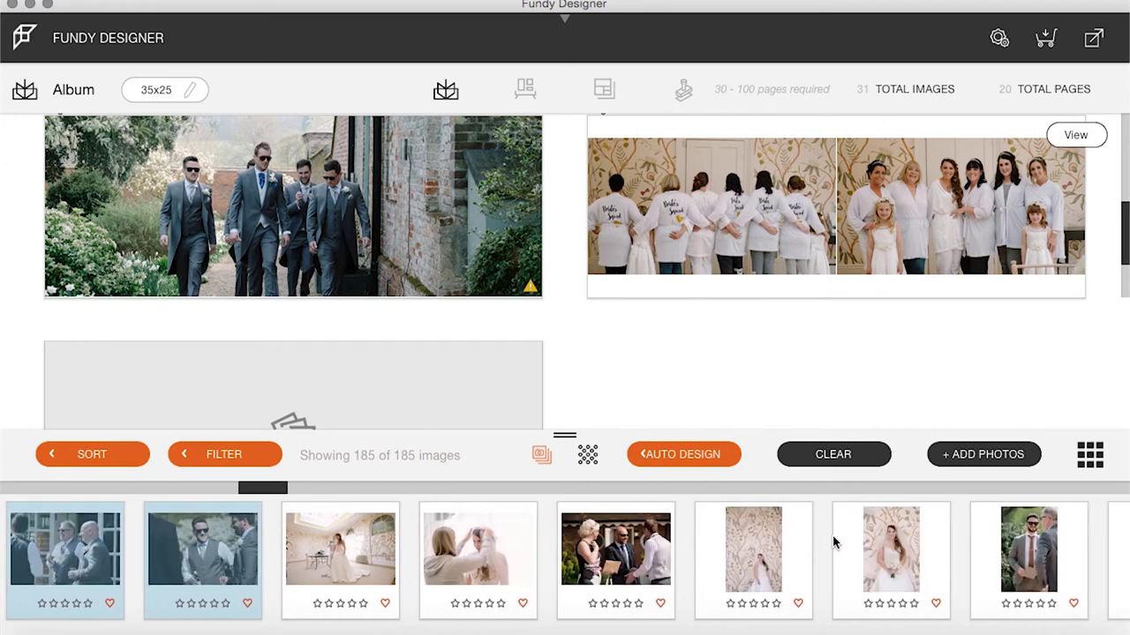
super+click(618, 540)
scroll(914, 538, right, 2)
scroll(914, 540, right, 1)
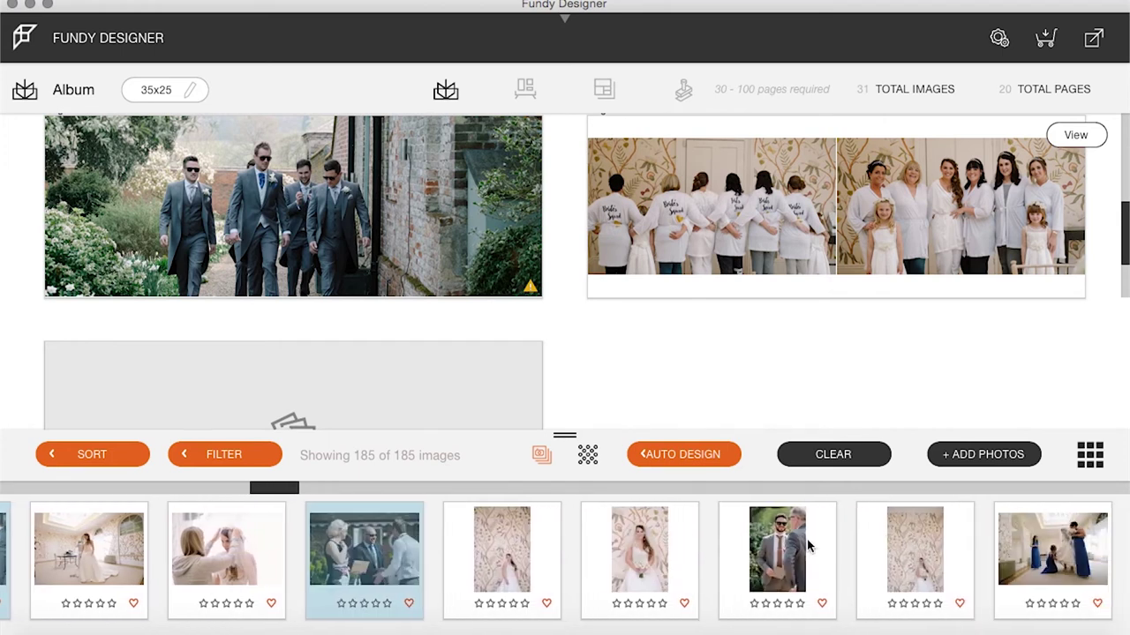
super+click(792, 549)
scroll(792, 548, right, 8)
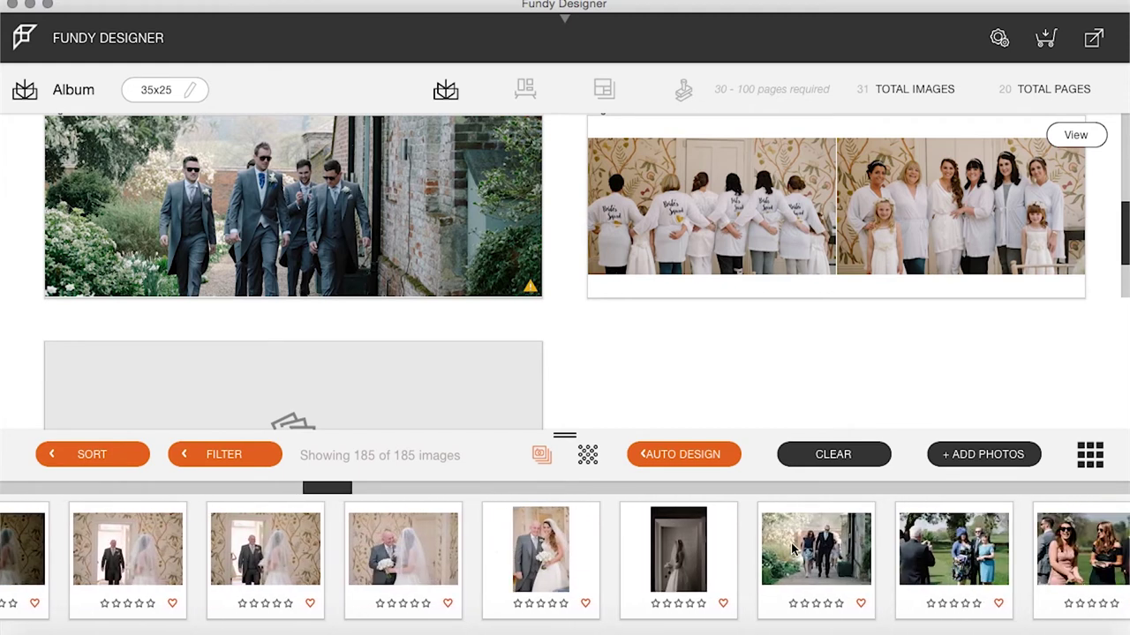
super+click(793, 549)
super+click(927, 545)
super+click(1055, 556)
scroll(1055, 556, right, 5)
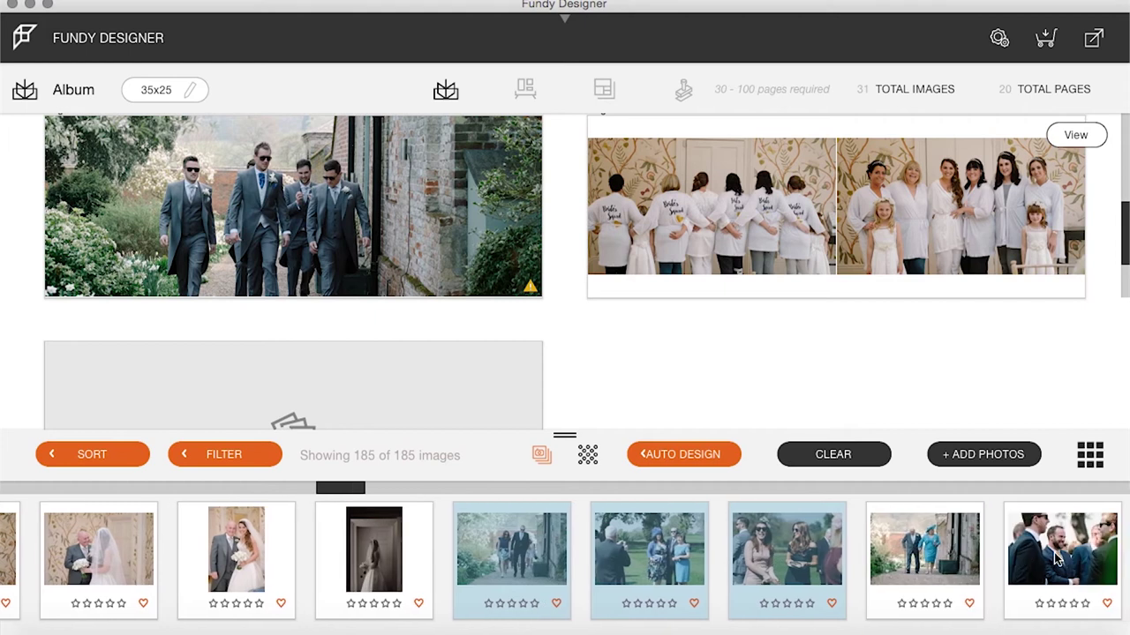
scroll(1056, 556, right, 3)
super+click(702, 551)
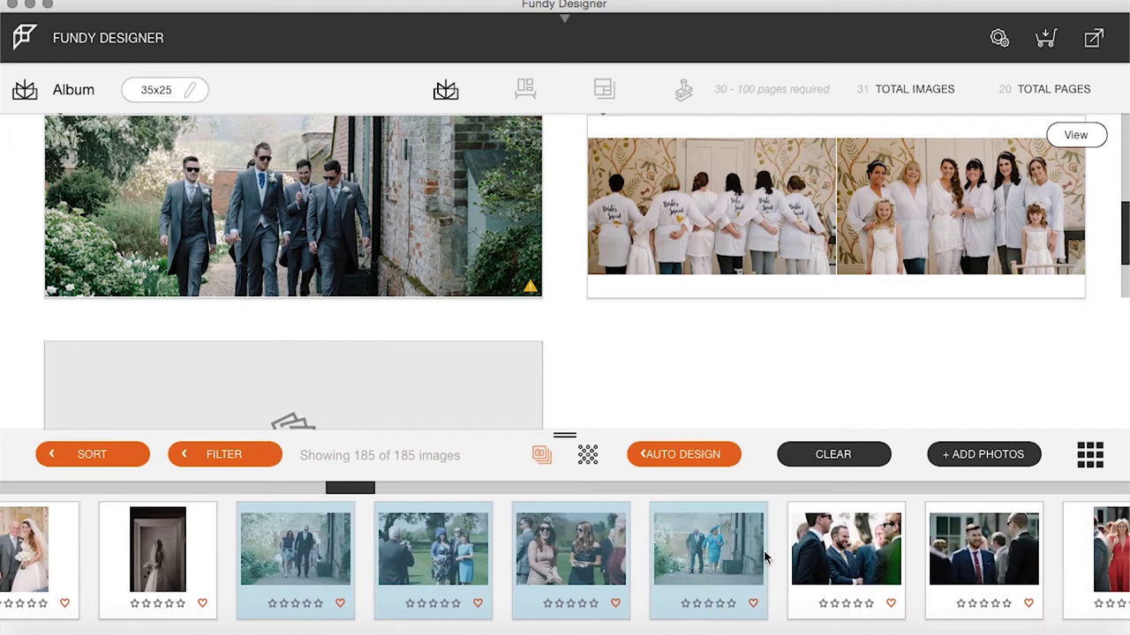
super+click(810, 557)
super+click(966, 552)
scroll(966, 552, right, 7)
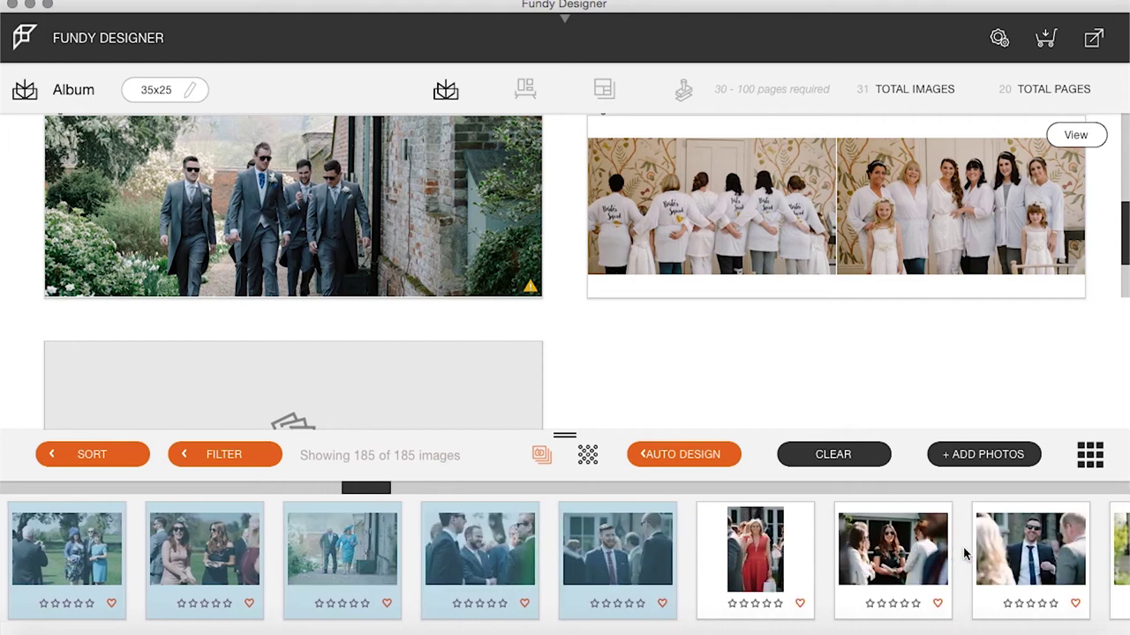
super+click(622, 563)
super+click(726, 565)
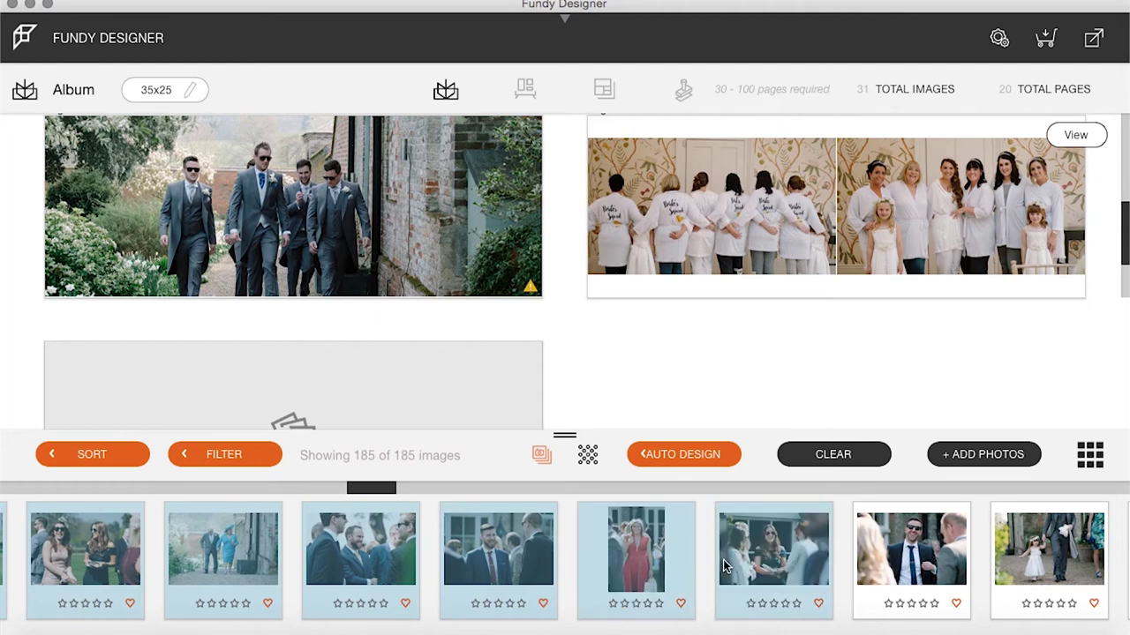
super+click(896, 563)
super+click(1047, 556)
scroll(1047, 556, right, 8)
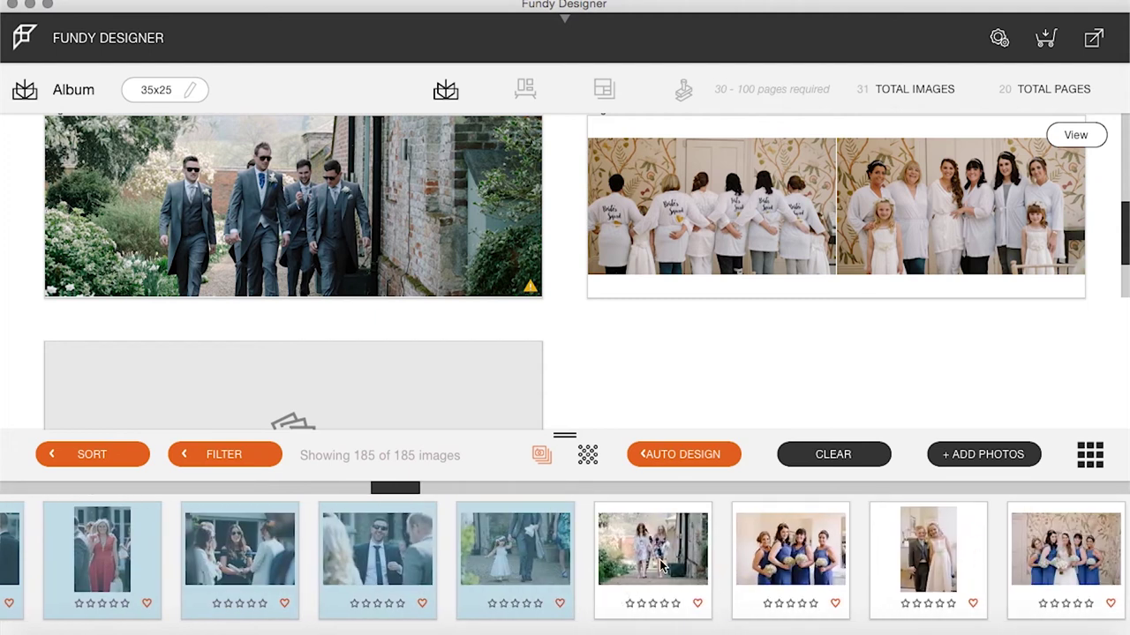
super+click(662, 566)
drag(236, 551, 307, 397)
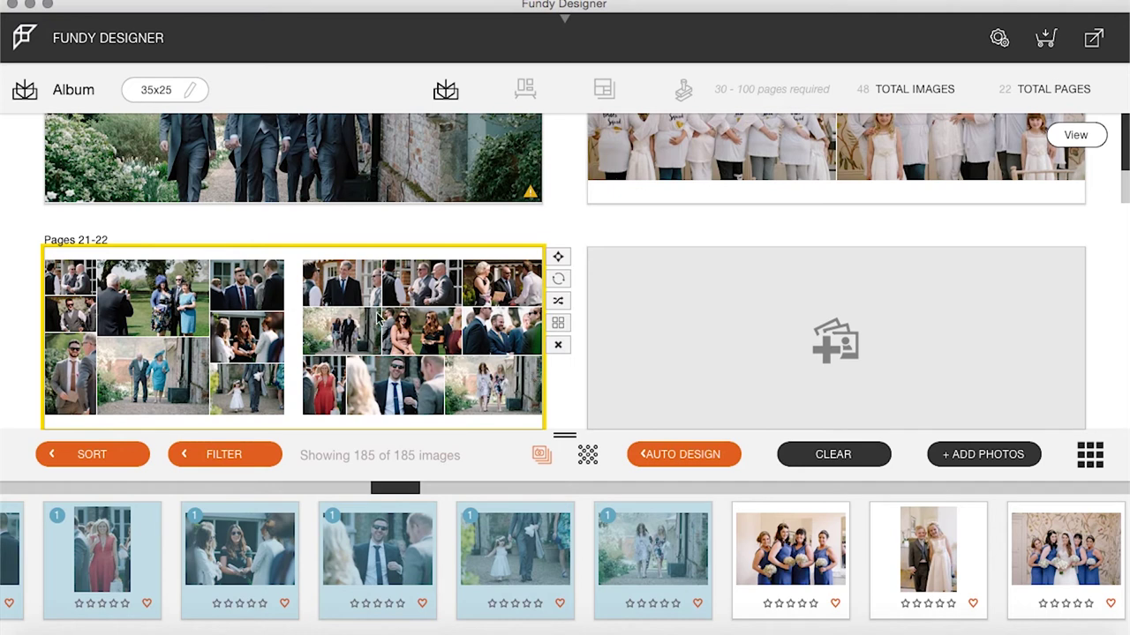
Step: Change pages 21-22 to the layout with all photos in one continuous full-width collage with narrow margins above and below
click(558, 323)
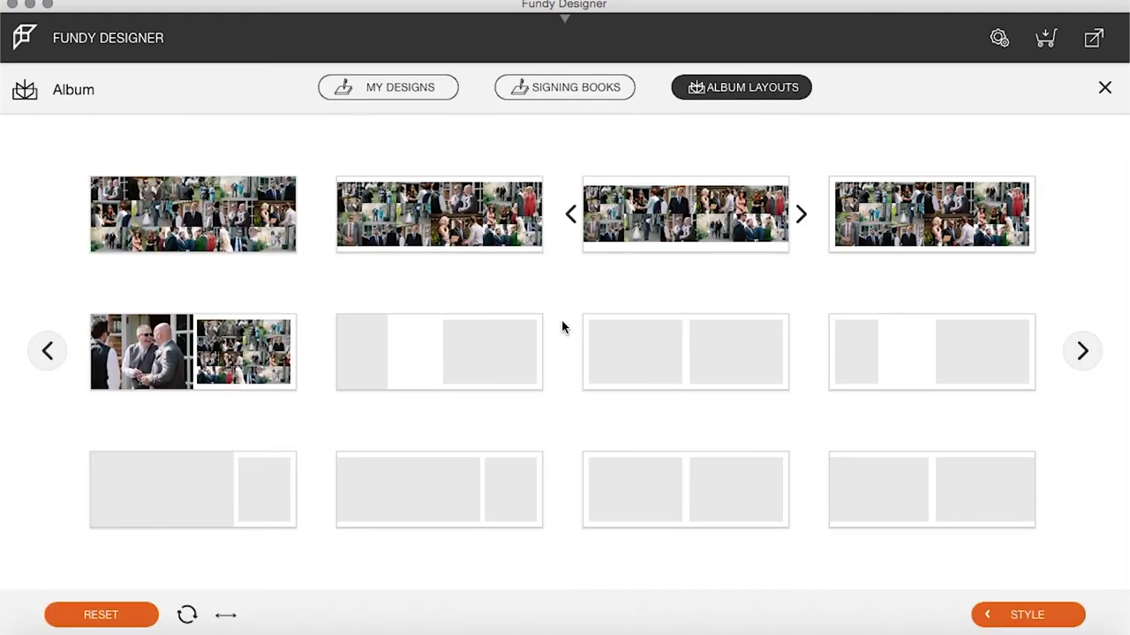
click(438, 215)
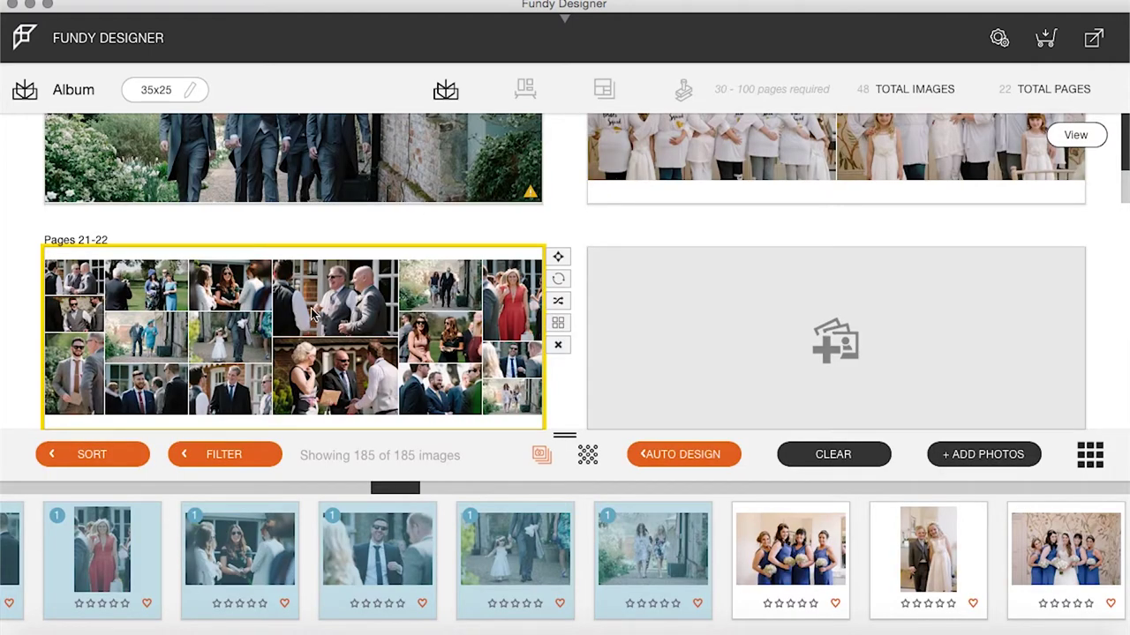
Step: Open pages 21-22 to inspect the collage, return to the overview and review the spreads from pages 17 to 22
double_click(311, 313)
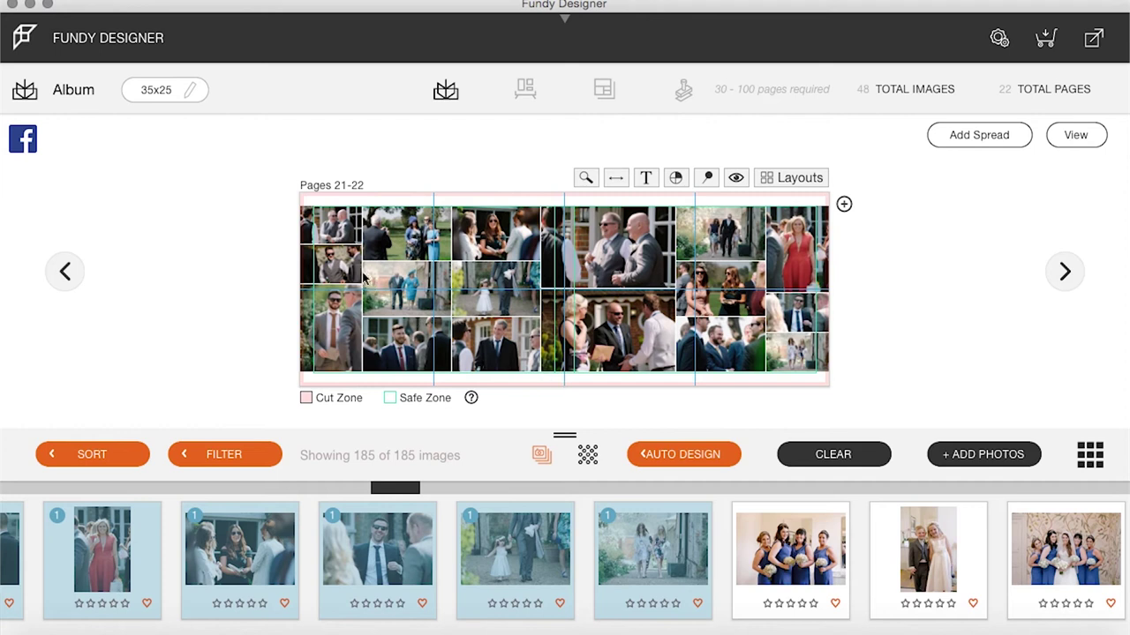
click(349, 267)
click(339, 231)
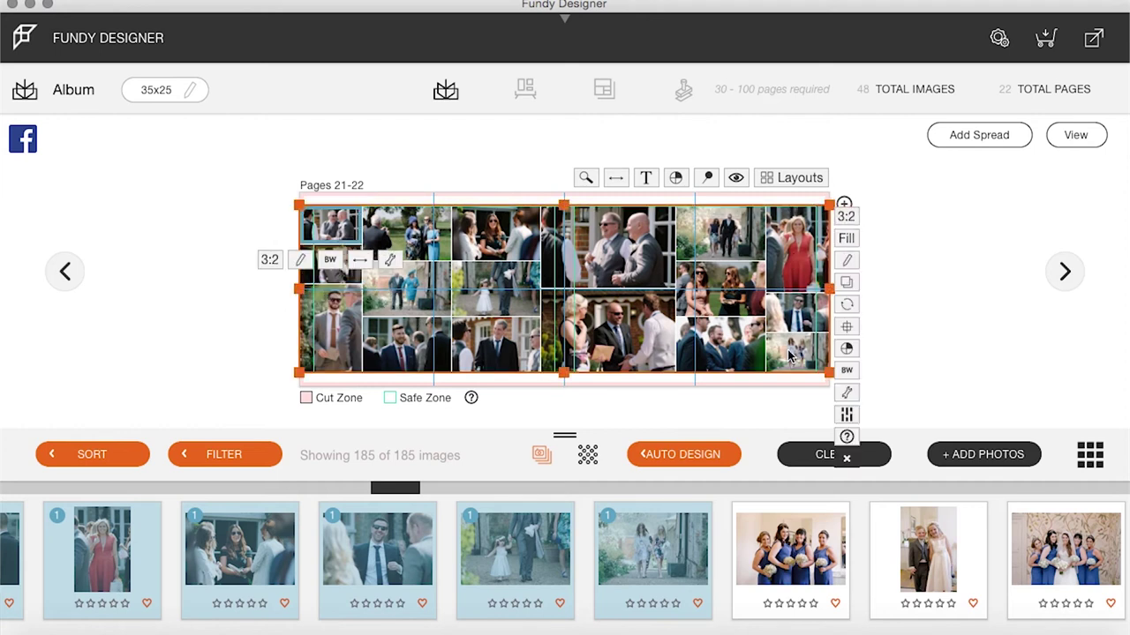
click(1077, 135)
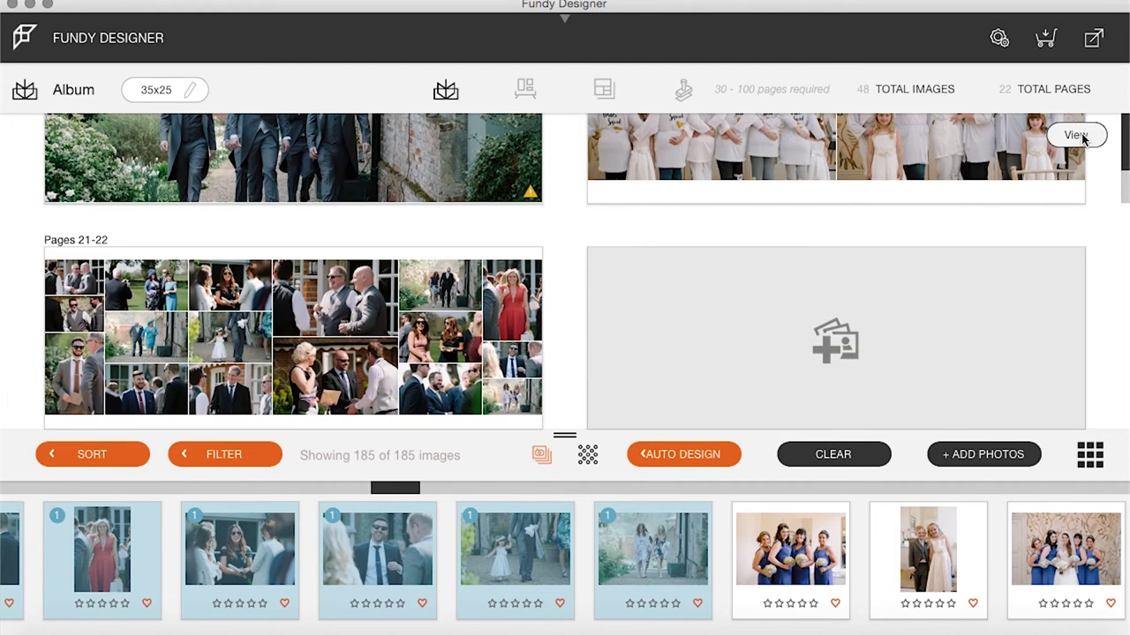
scroll(547, 273, up, 5)
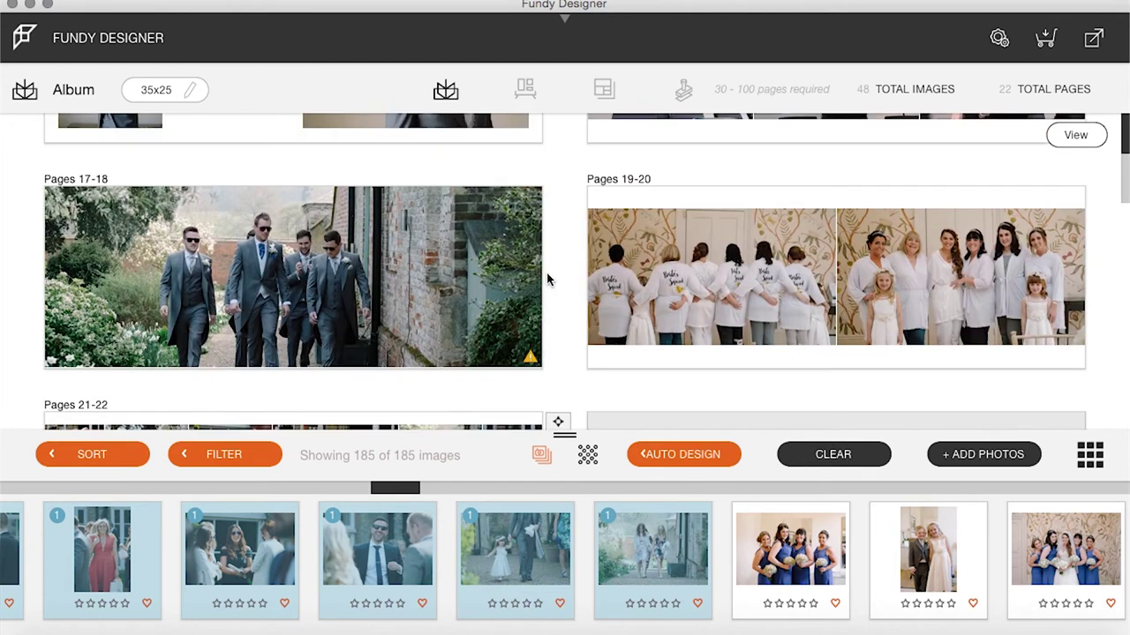
scroll(550, 291, down, 2)
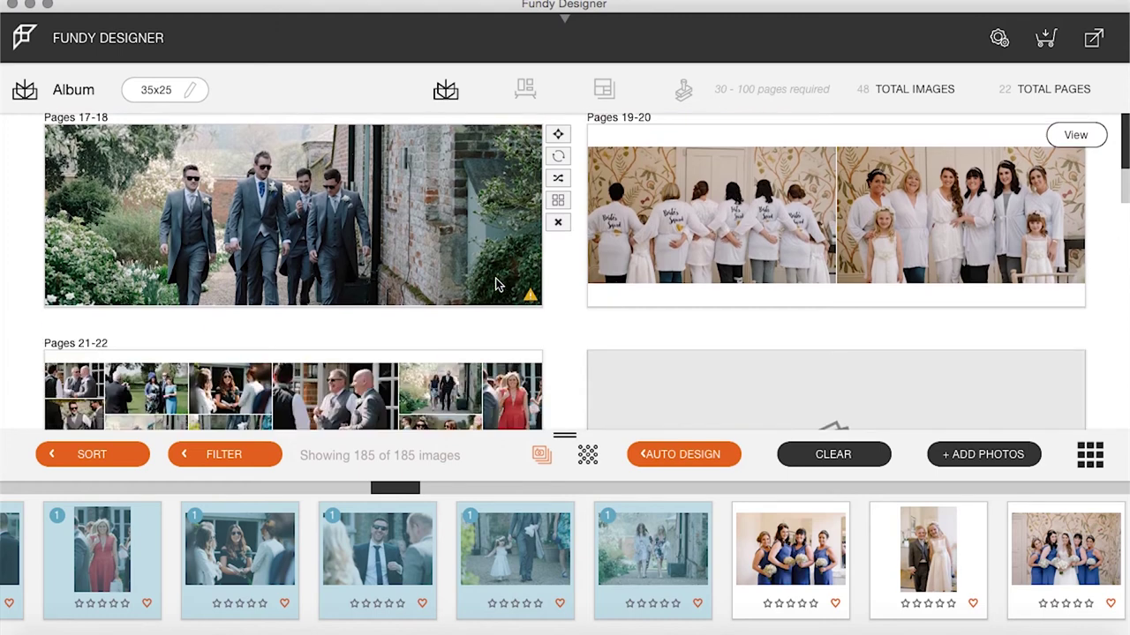
drag(559, 358, 545, 217)
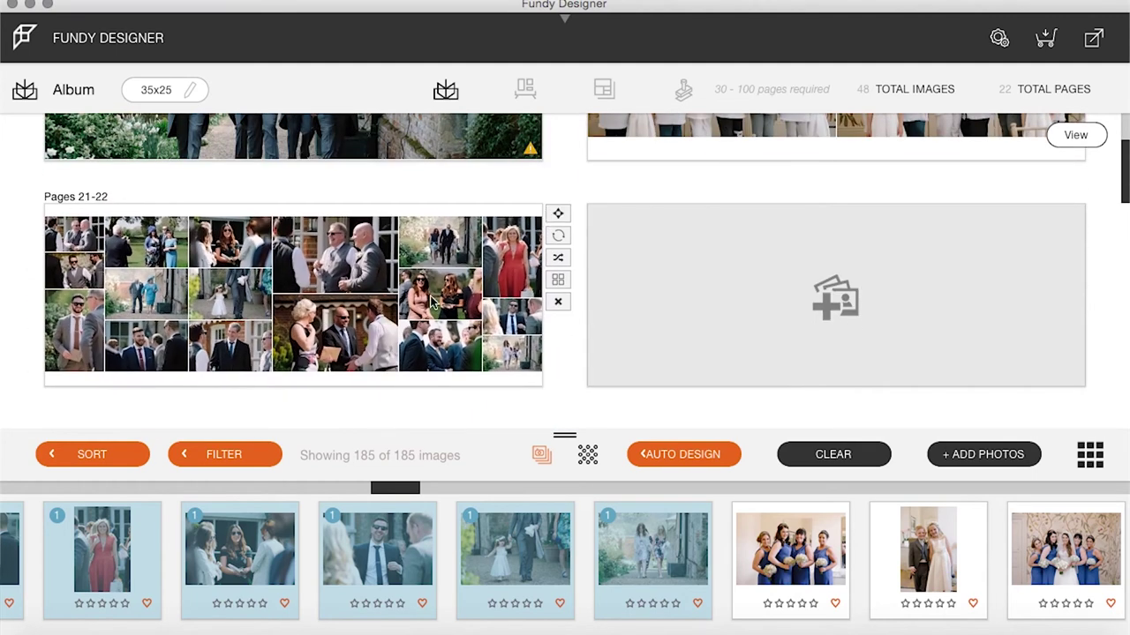
Step: Fill the blank spread for pages 23-24 with the three photos of the bride getting ready, shifting the blue-dress bridesmaids photo slightly down in its frame
scroll(365, 551, left, 5)
scroll(364, 552, left, 5)
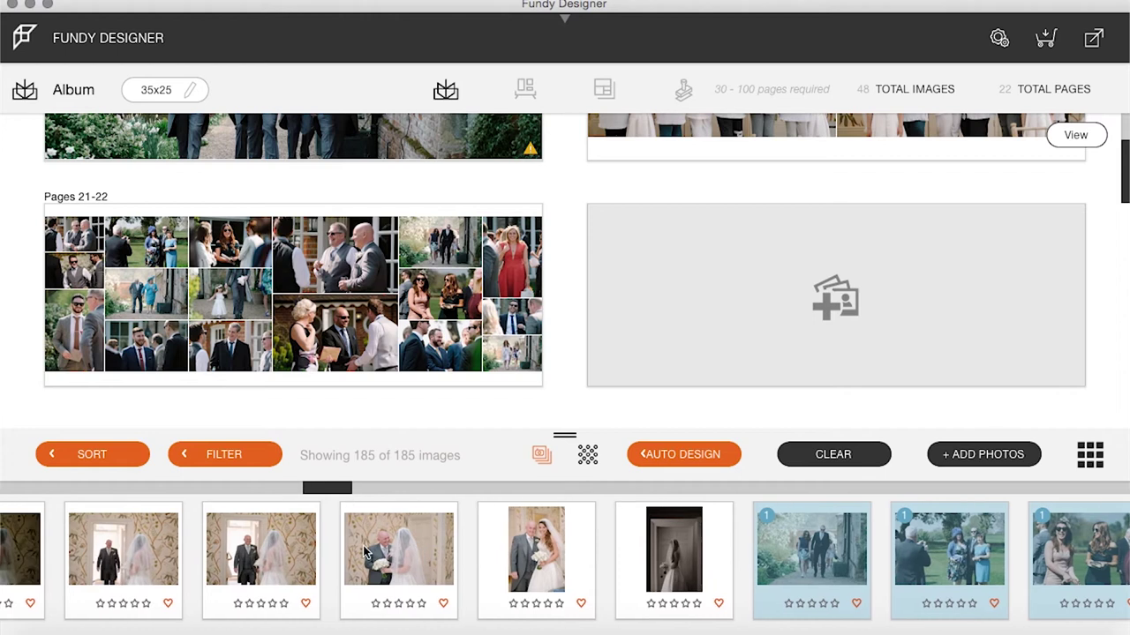
scroll(365, 552, left, 5)
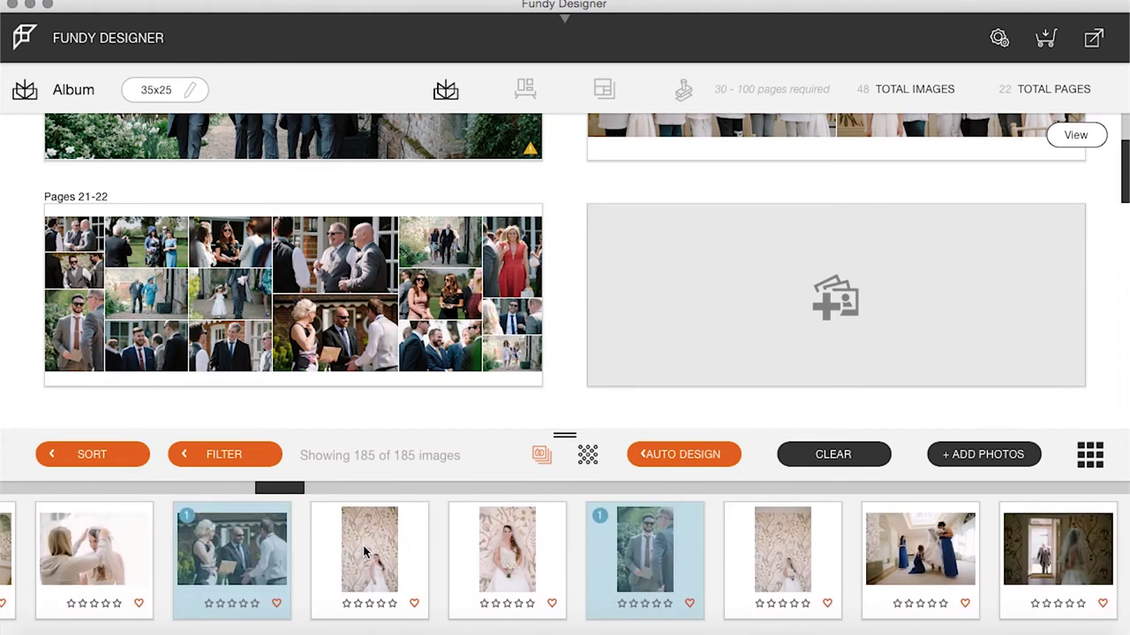
scroll(364, 552, left, 3)
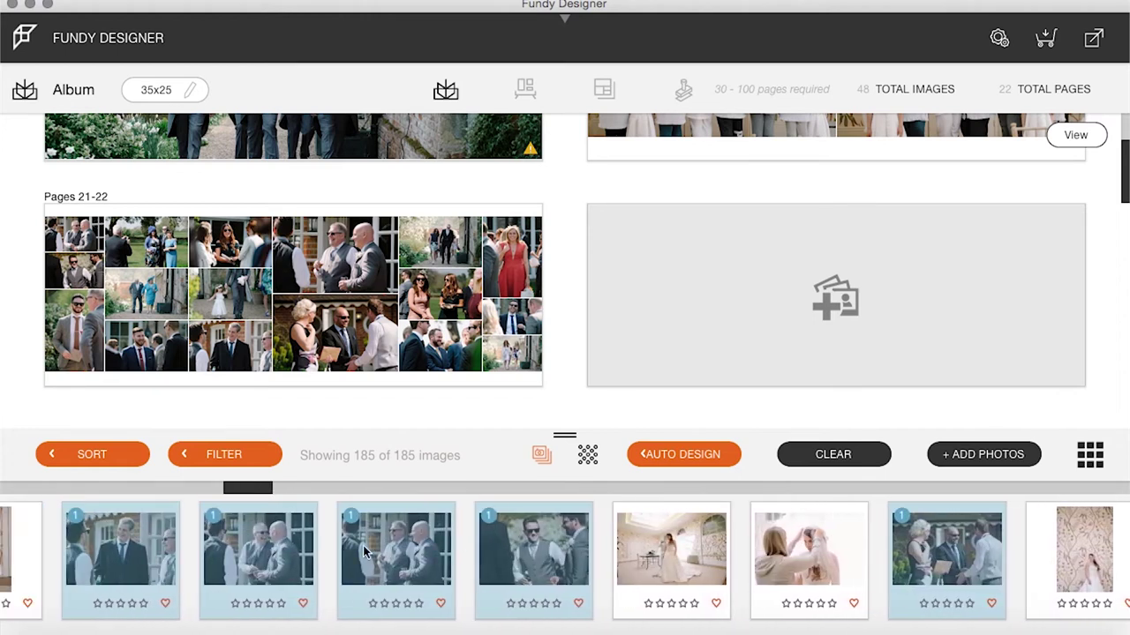
scroll(813, 551, right, 3)
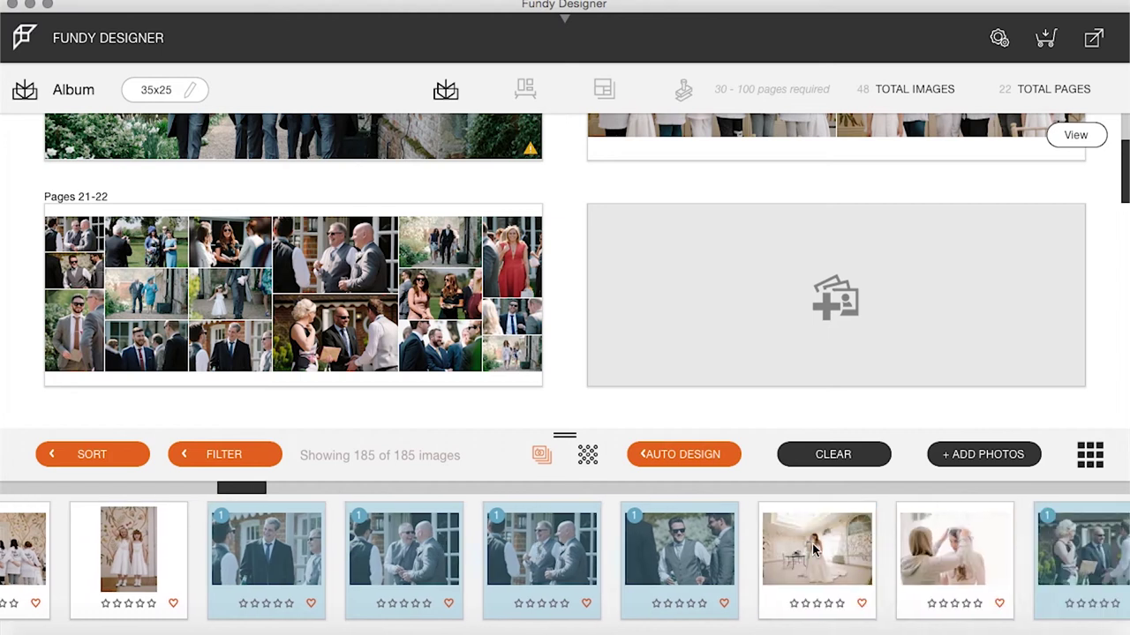
click(621, 554)
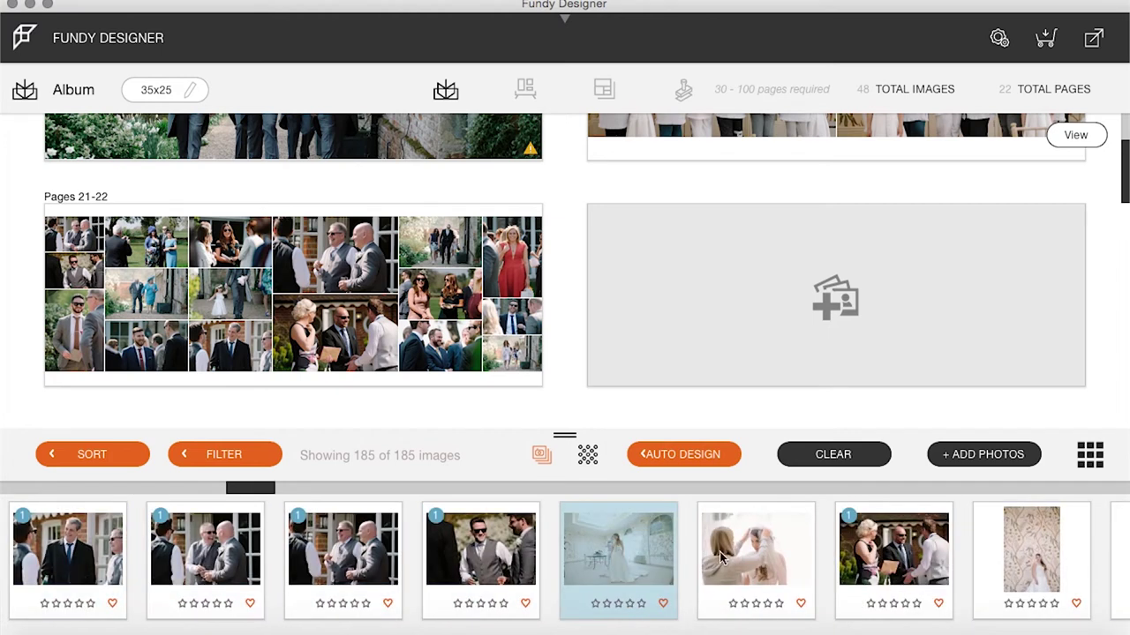
shift+click(766, 554)
scroll(766, 554, right, 3)
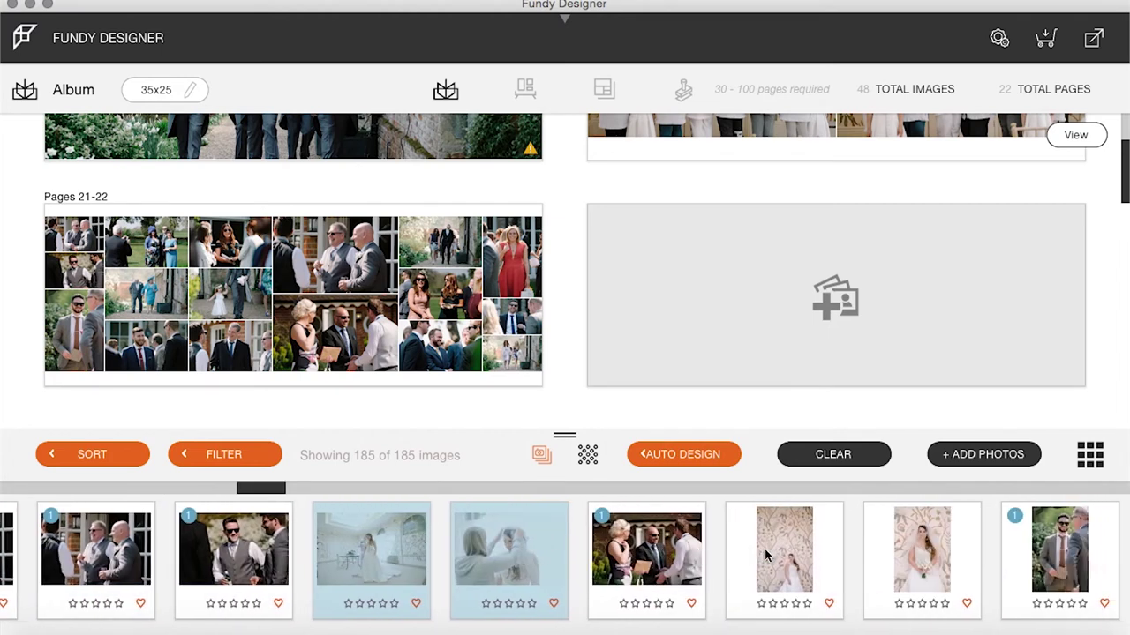
scroll(766, 554, right, 2)
super+click(927, 549)
drag(927, 549, 853, 296)
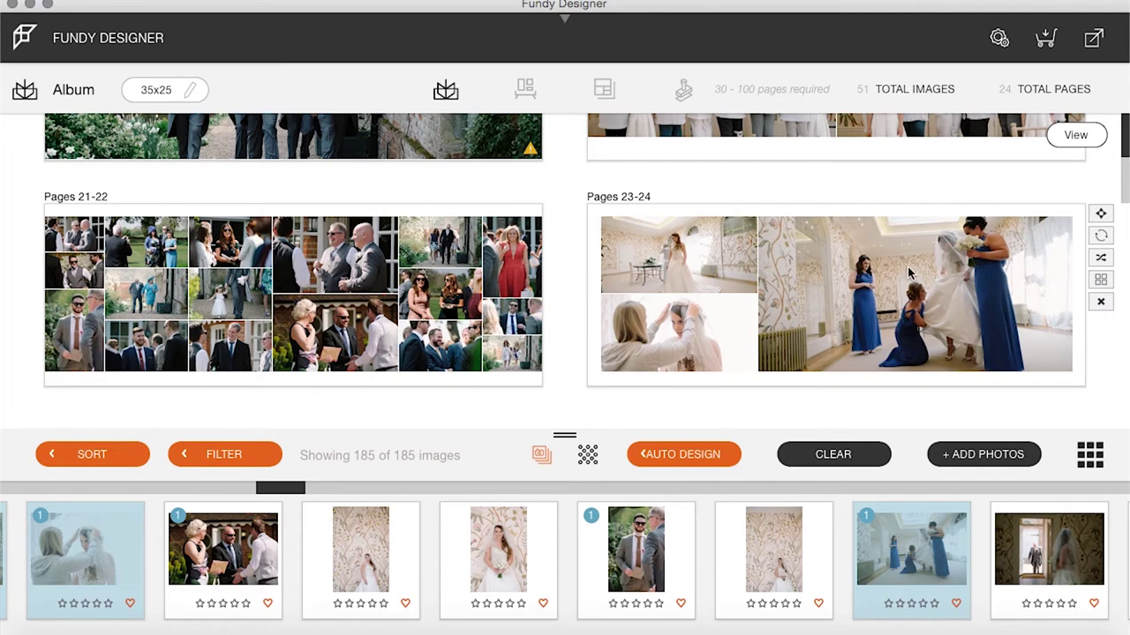
drag(910, 273, 910, 281)
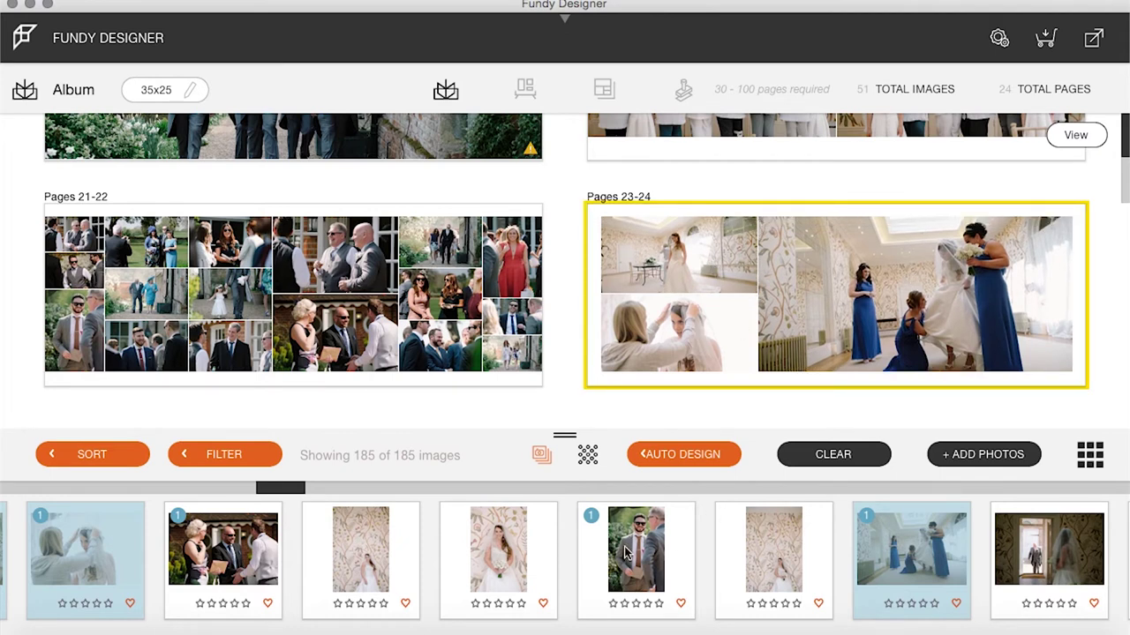
Step: Fill pages 25-26 with the three wallpaper portraits of the bride and apply the bordered layout with one left-page portrait and two side by side opposite
scroll(561, 381, down, 5)
scroll(398, 549, left, 10)
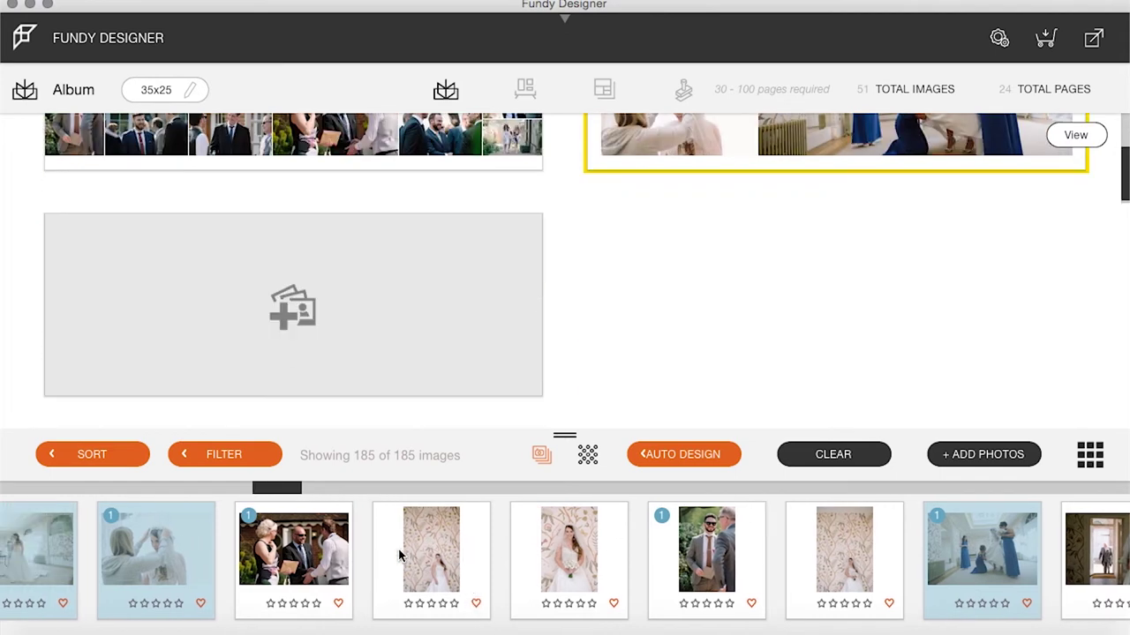
scroll(398, 556, right, 10)
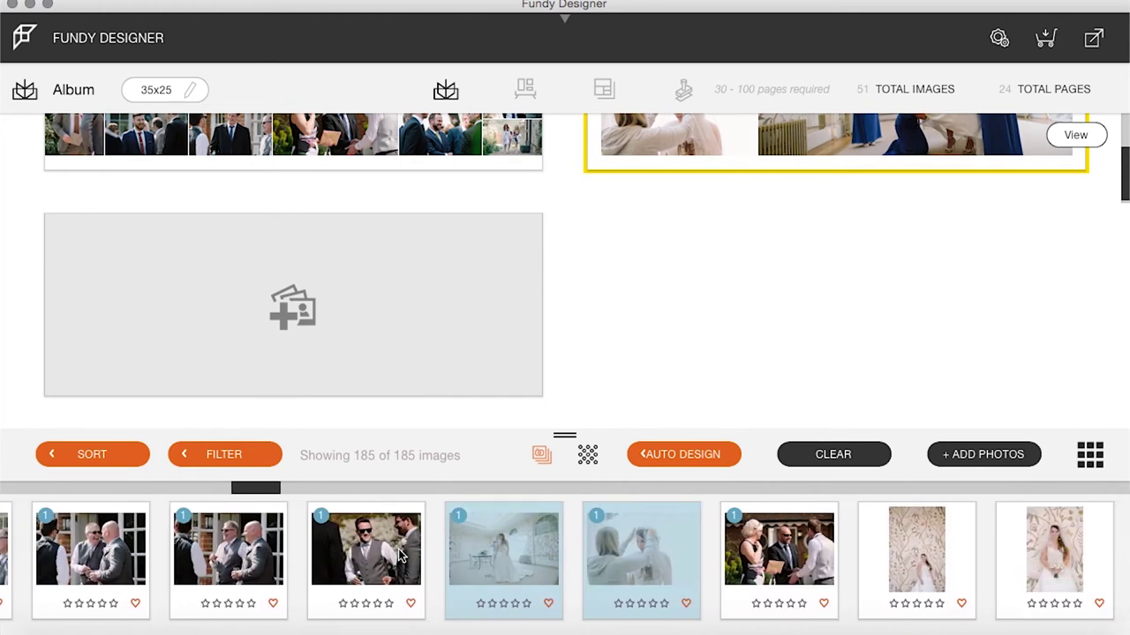
click(308, 554)
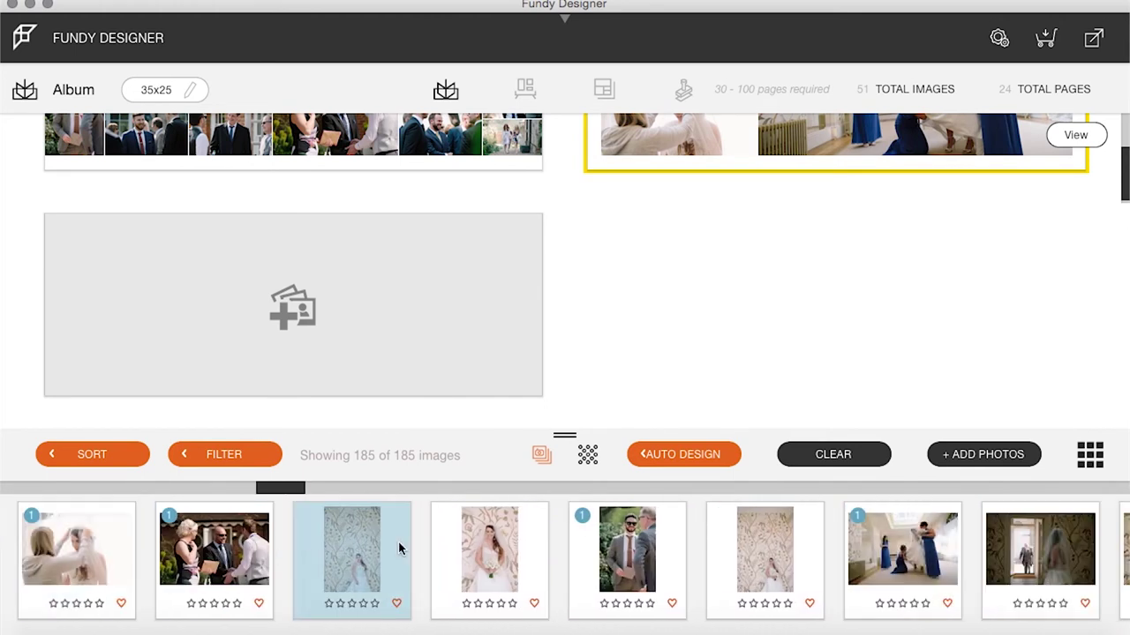
super+click(484, 540)
super+click(762, 556)
drag(361, 555, 272, 294)
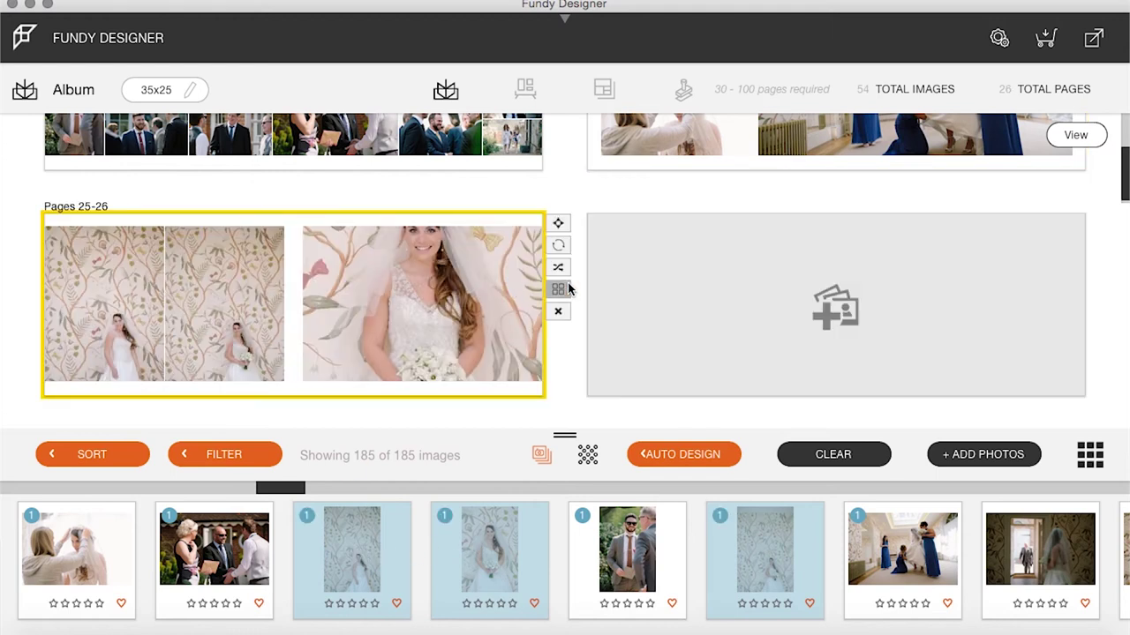
click(566, 284)
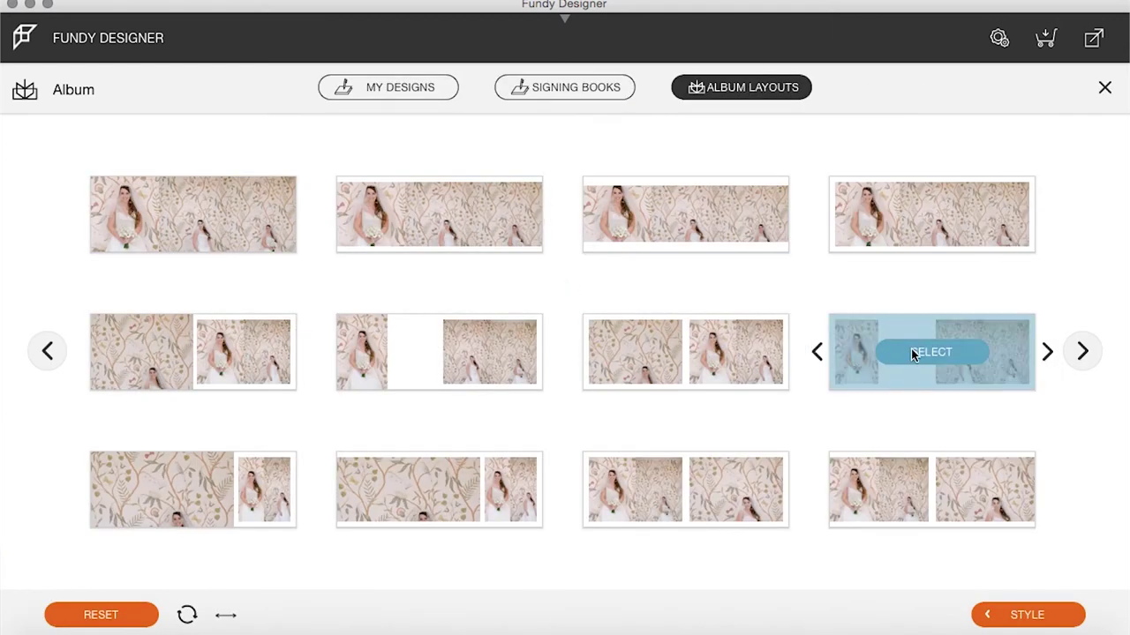
click(914, 354)
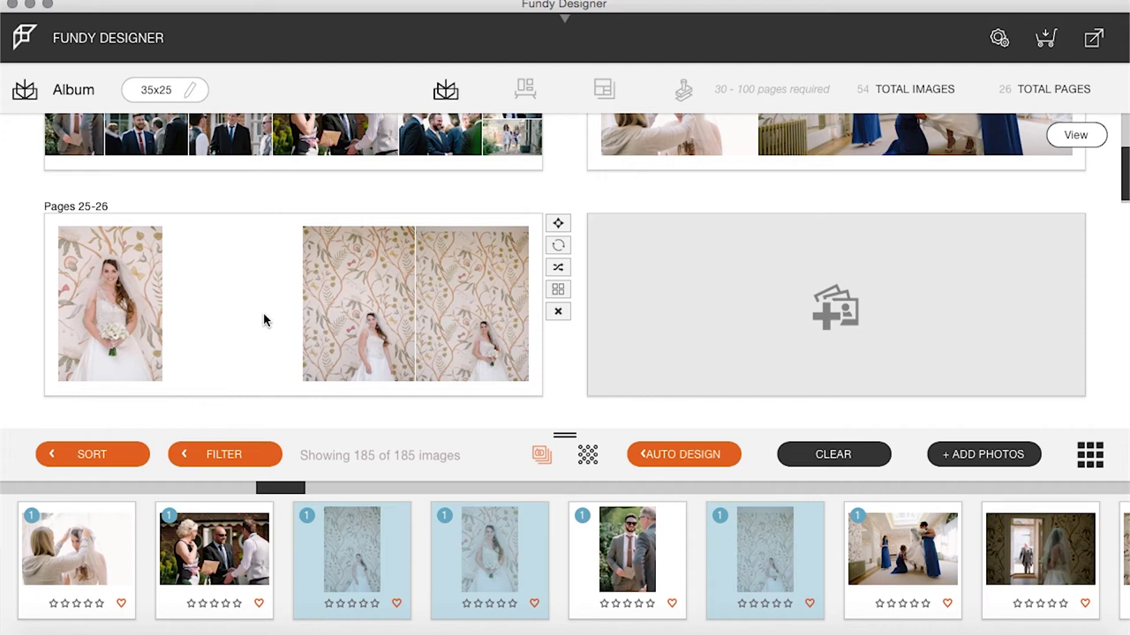
Step: Enlarge the bride within both right-page photos on pages 25-26 by zooming their crops slightly, and return to the overview
click(450, 302)
double_click(500, 351)
click(760, 336)
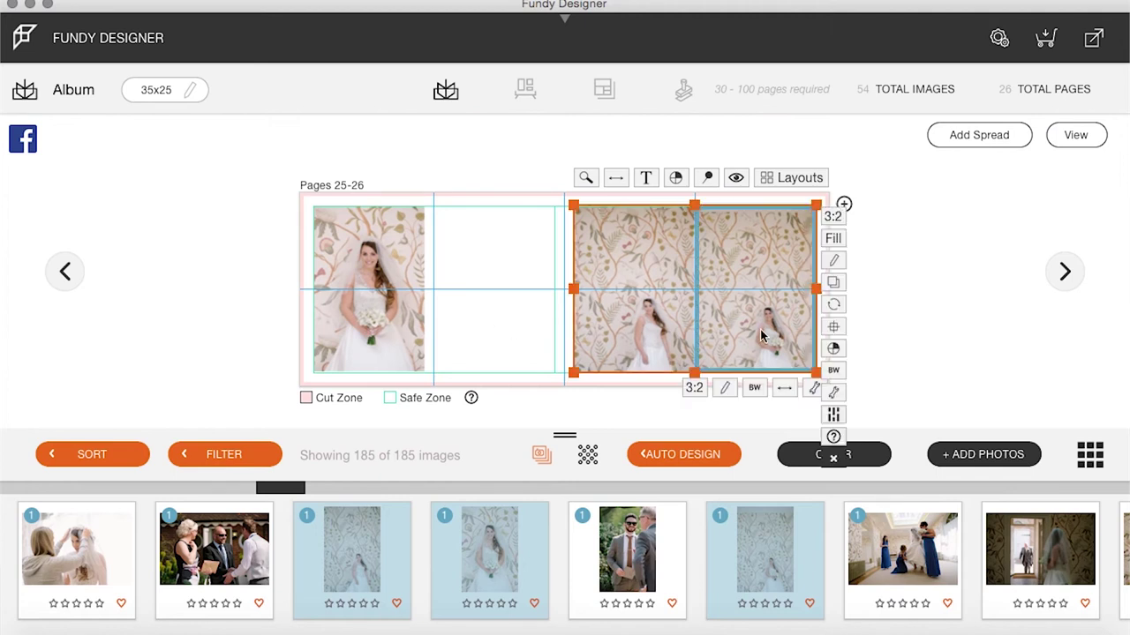
click(814, 390)
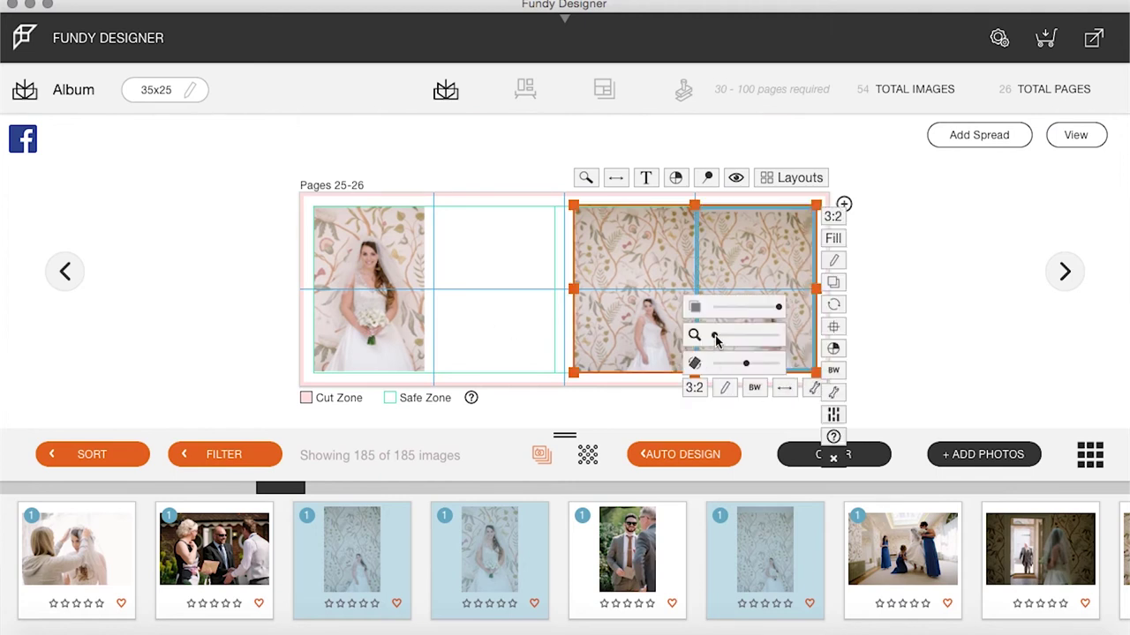
drag(716, 340, 765, 259)
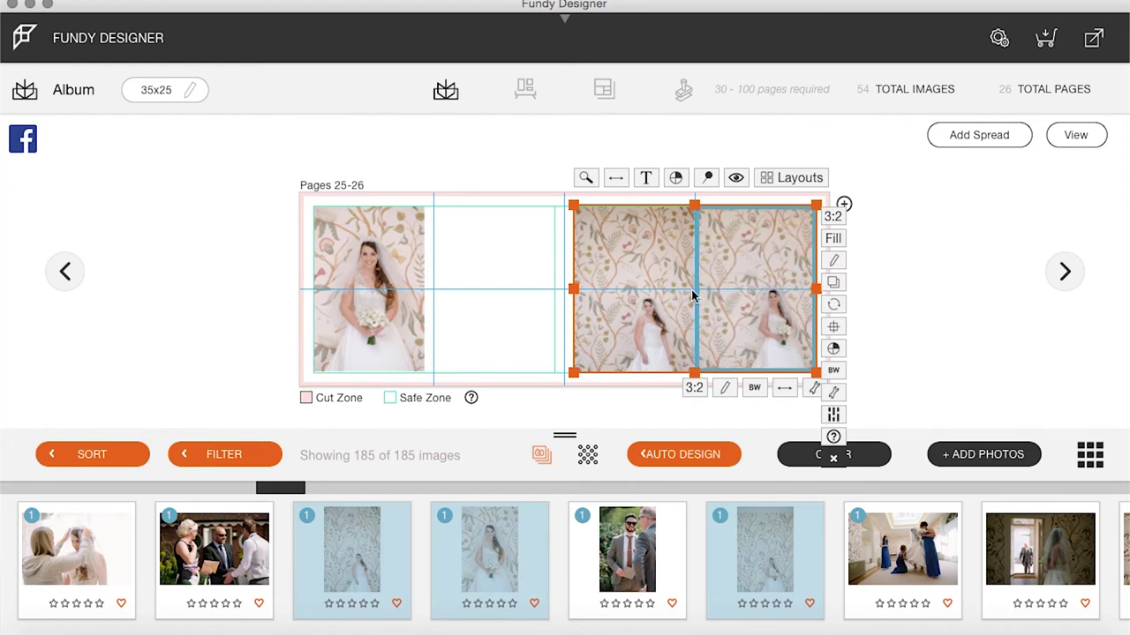
click(661, 260)
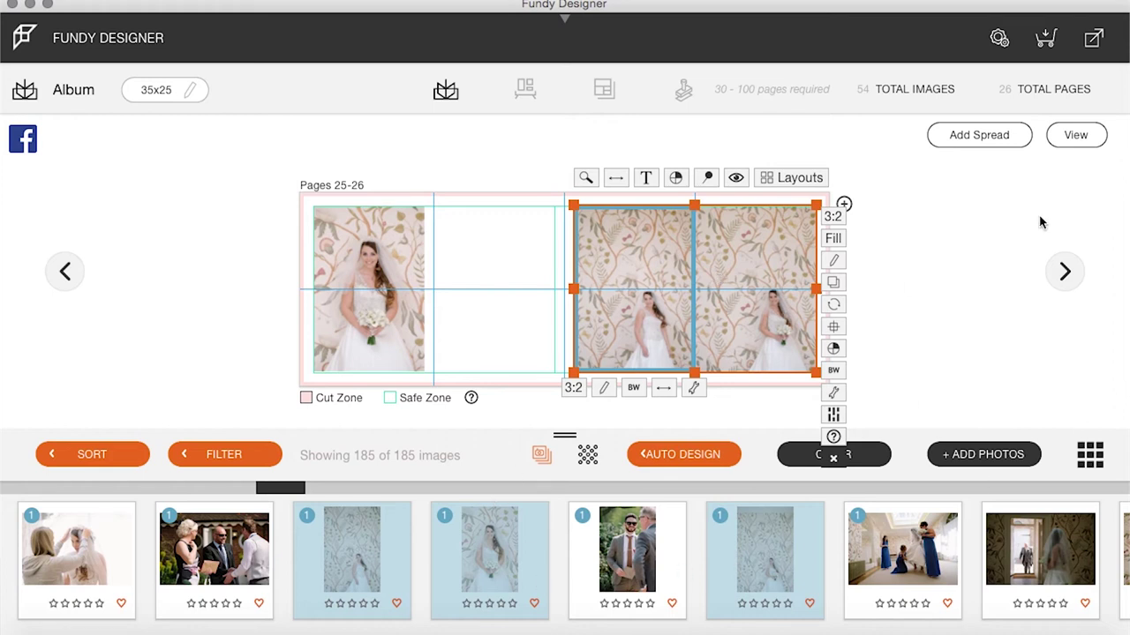
click(1076, 135)
Step: Select the five photos of the father meeting the bride and fill the blank spread for pages 27-28 with them
scroll(801, 593, right, 10)
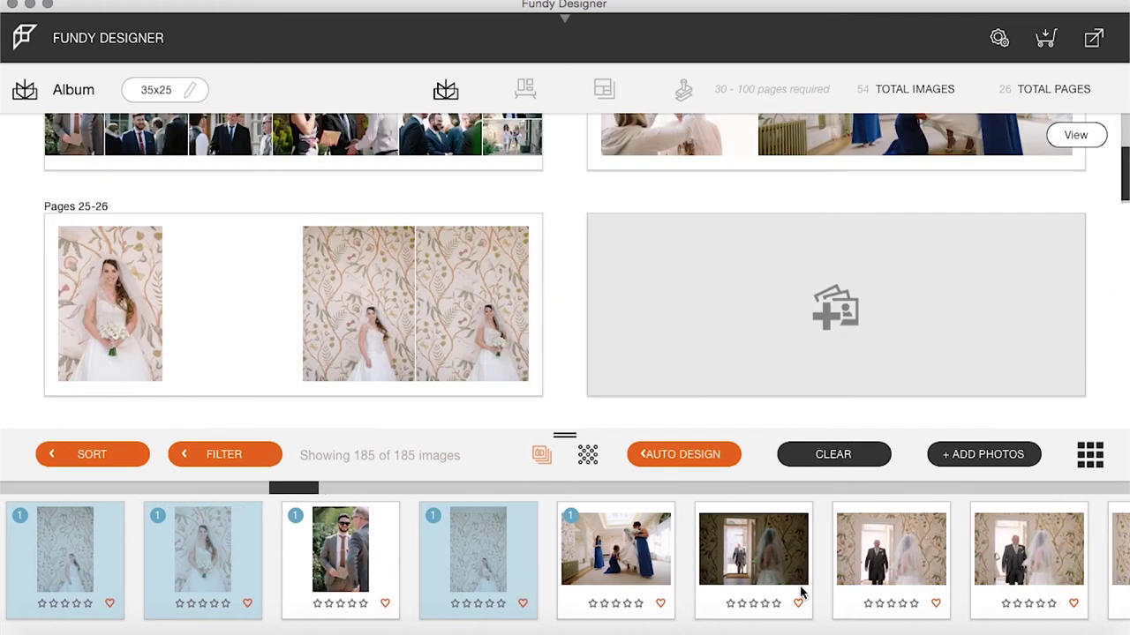
scroll(950, 550, right, 3)
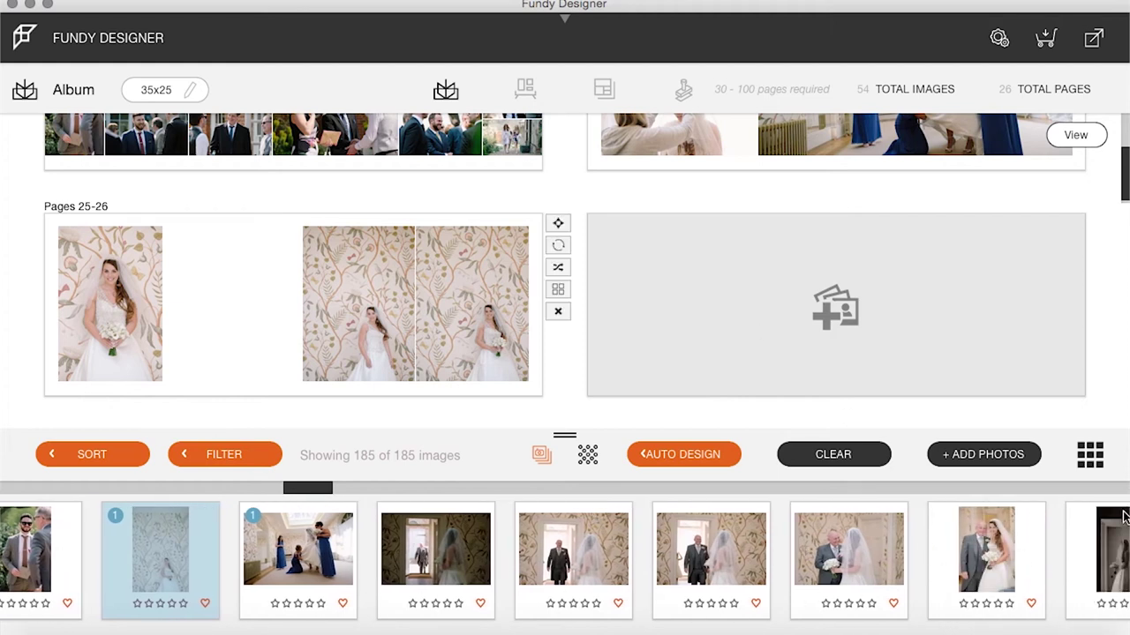
click(476, 546)
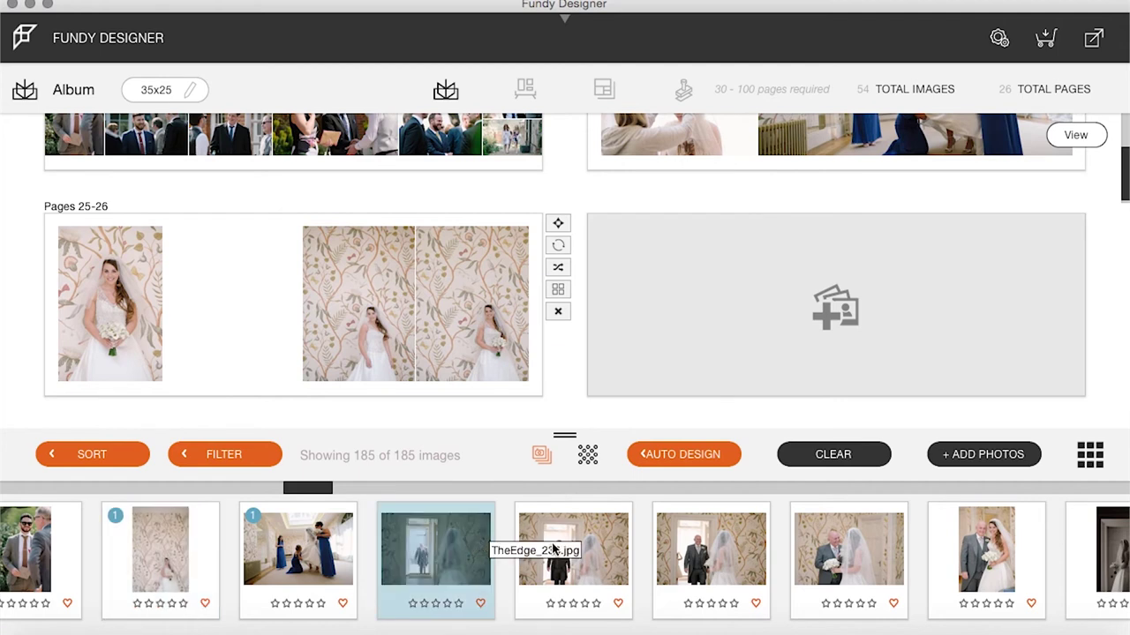
shift+click(555, 549)
shift+click(679, 565)
shift+click(808, 557)
shift+click(970, 548)
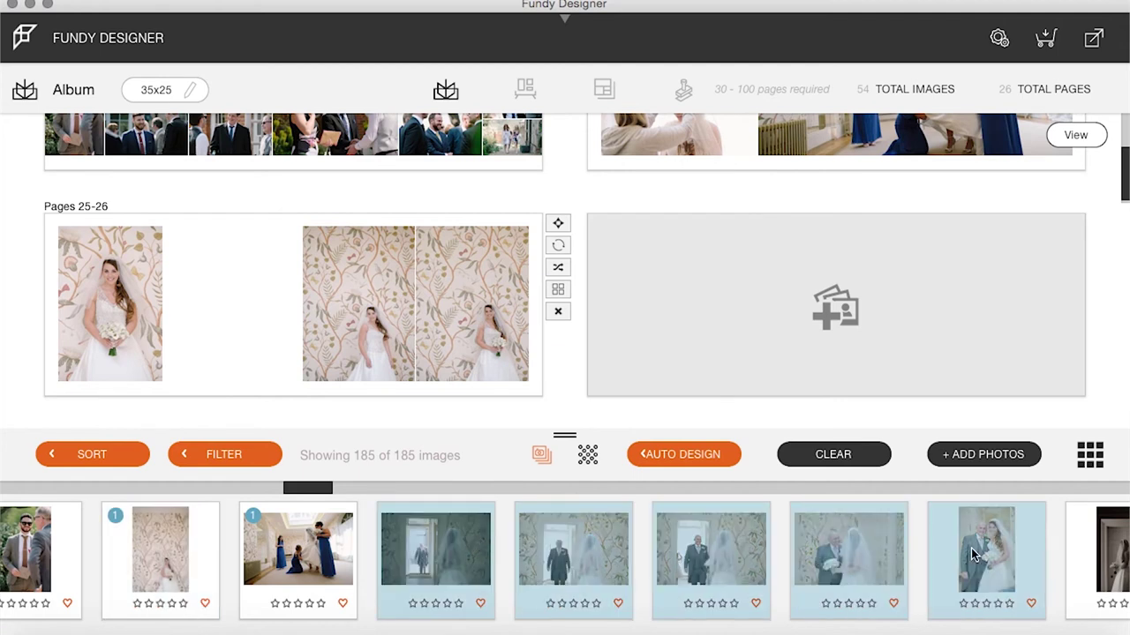
click(587, 454)
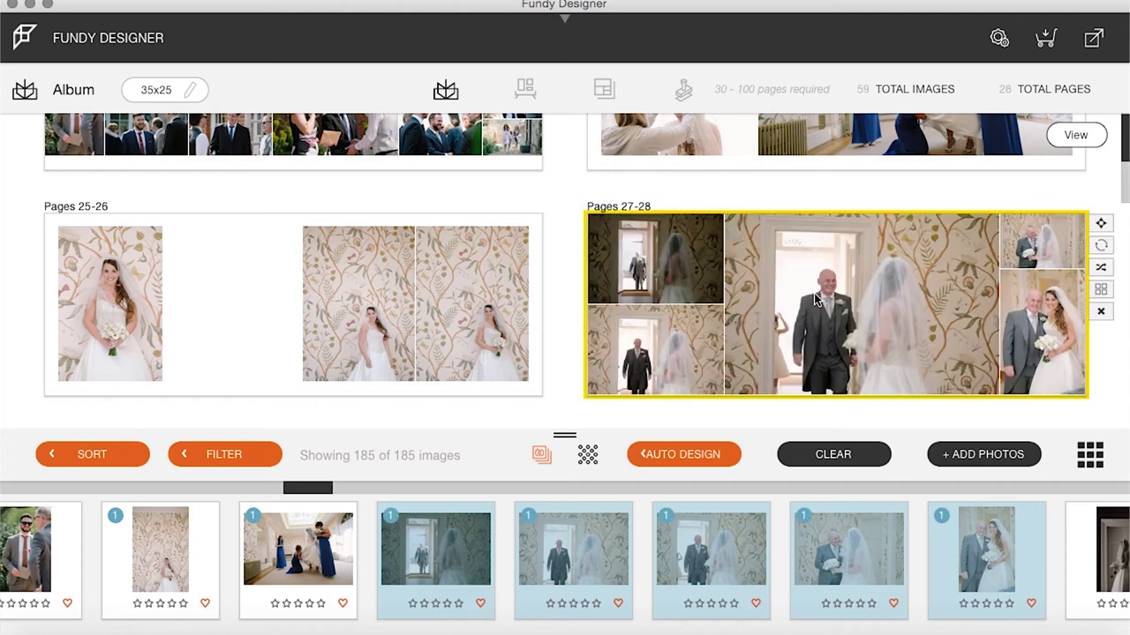
Step: Apply the bordered layout with one large photo opposite four small ones to pages 27-28, and swap the father-and-bride portrait into the large frame
click(1100, 290)
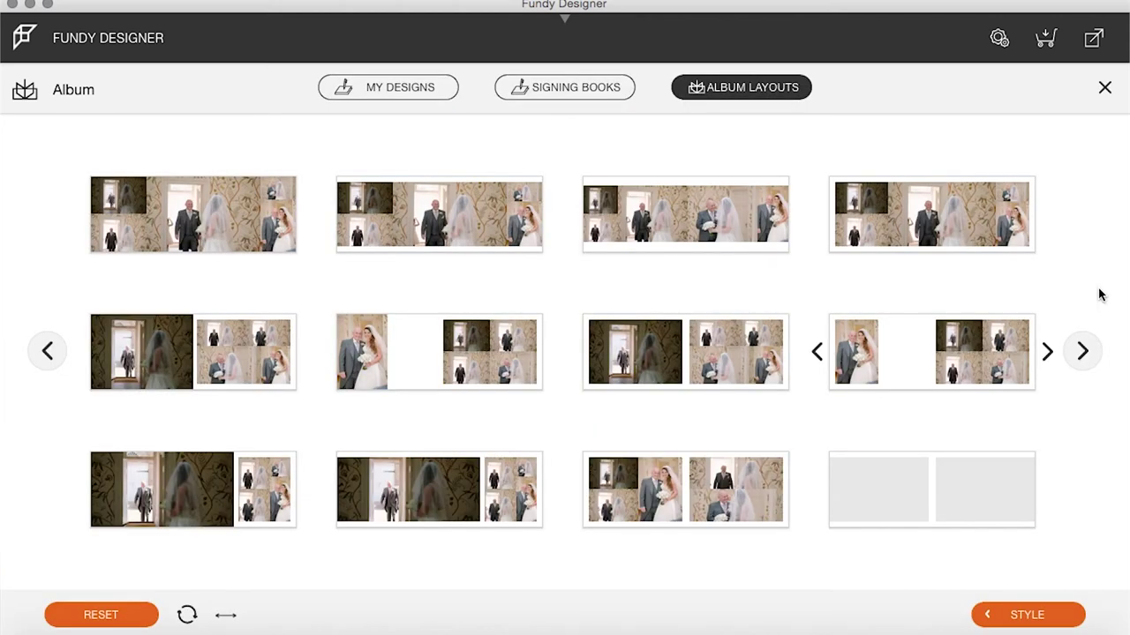
click(703, 353)
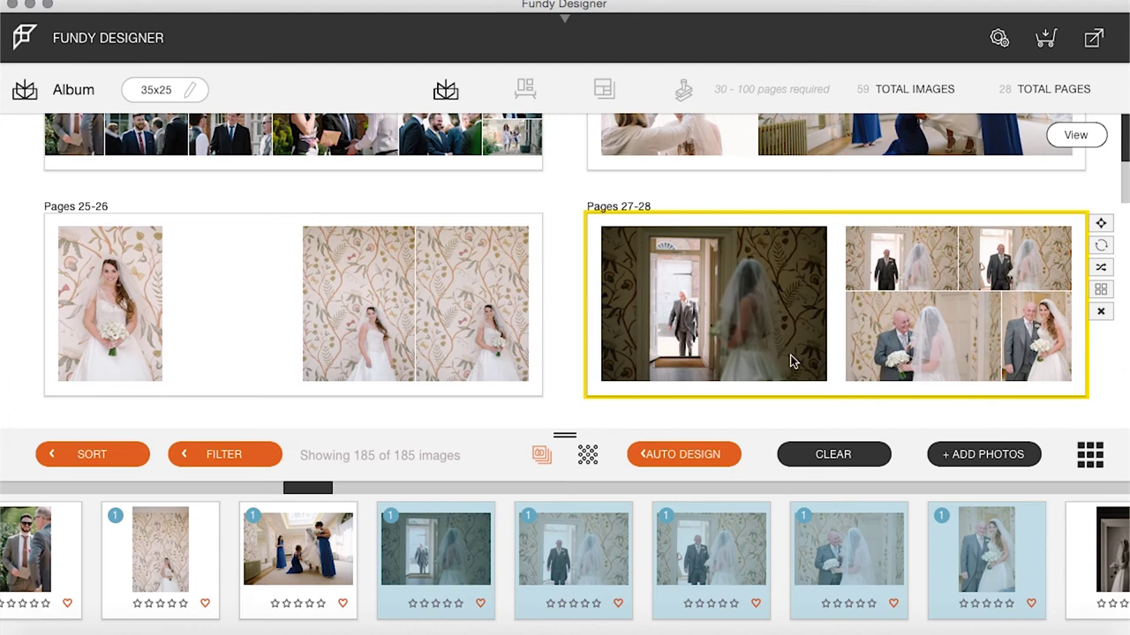
drag(1055, 338, 742, 311)
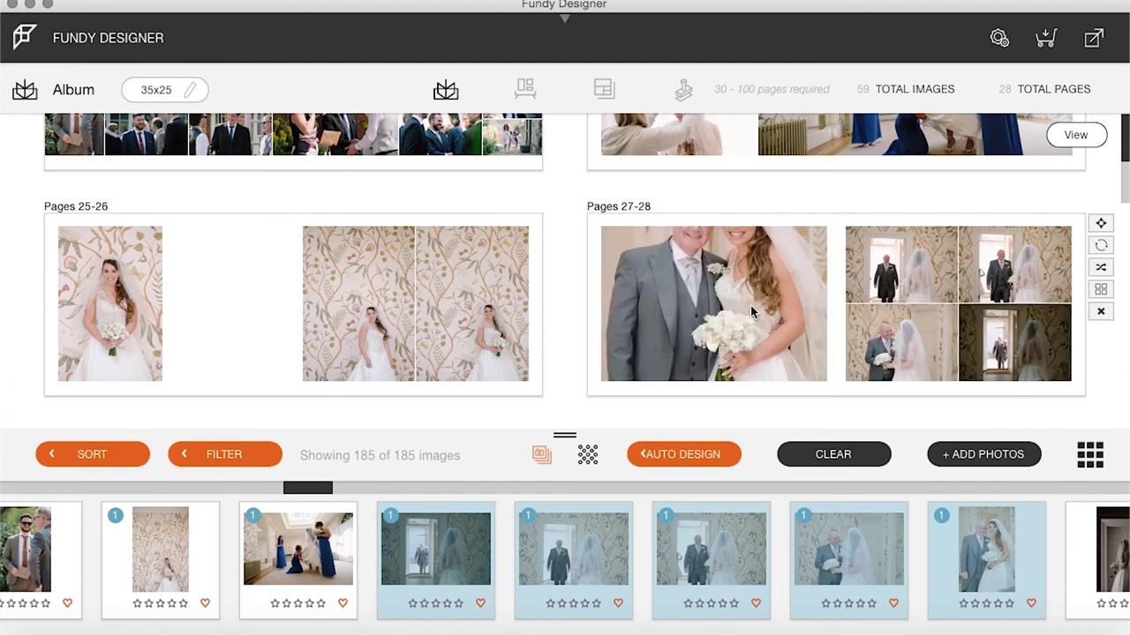
Step: Mirror pages 27-28 and narrow the father-and-bride portrait's frame to the outer half of its page, adjusting the crop inside
double_click(969, 300)
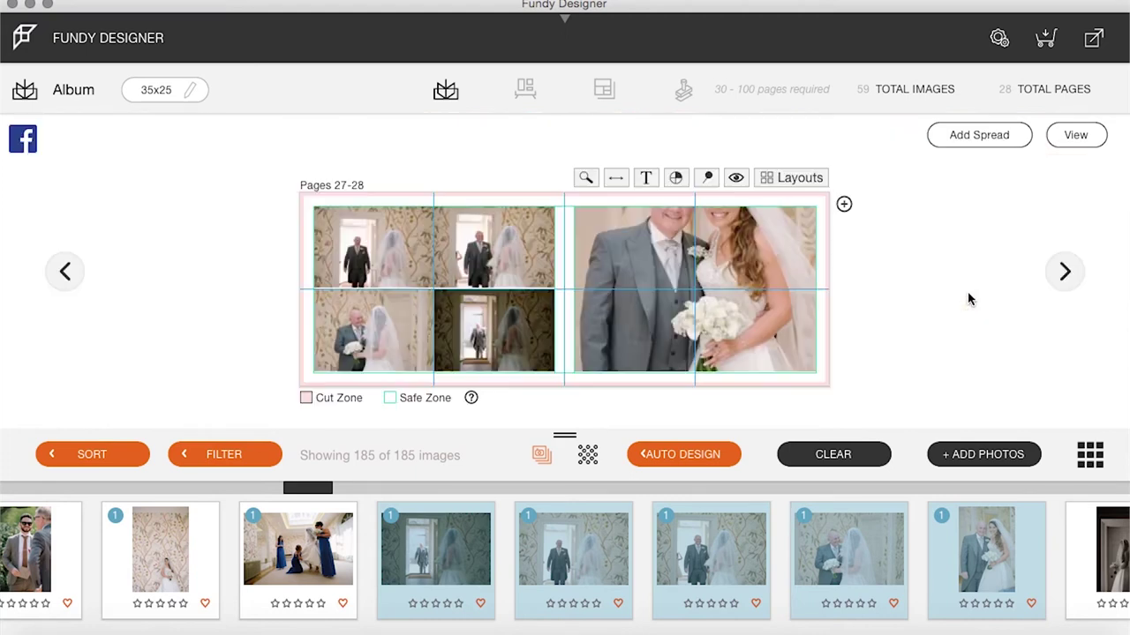
click(714, 281)
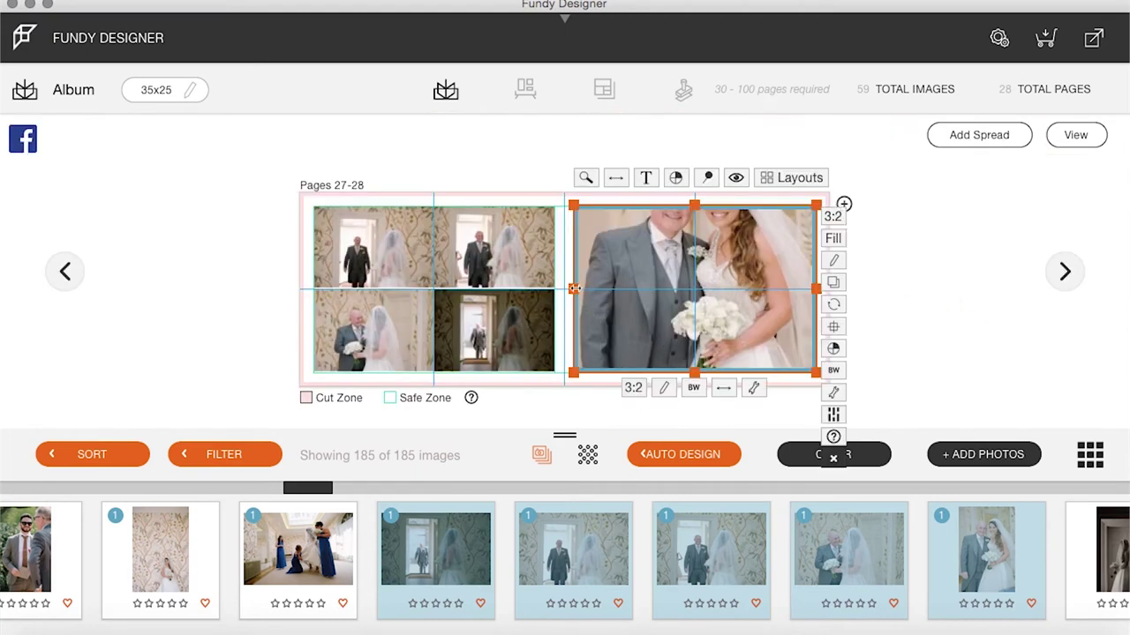
drag(573, 288, 696, 293)
drag(758, 291, 758, 282)
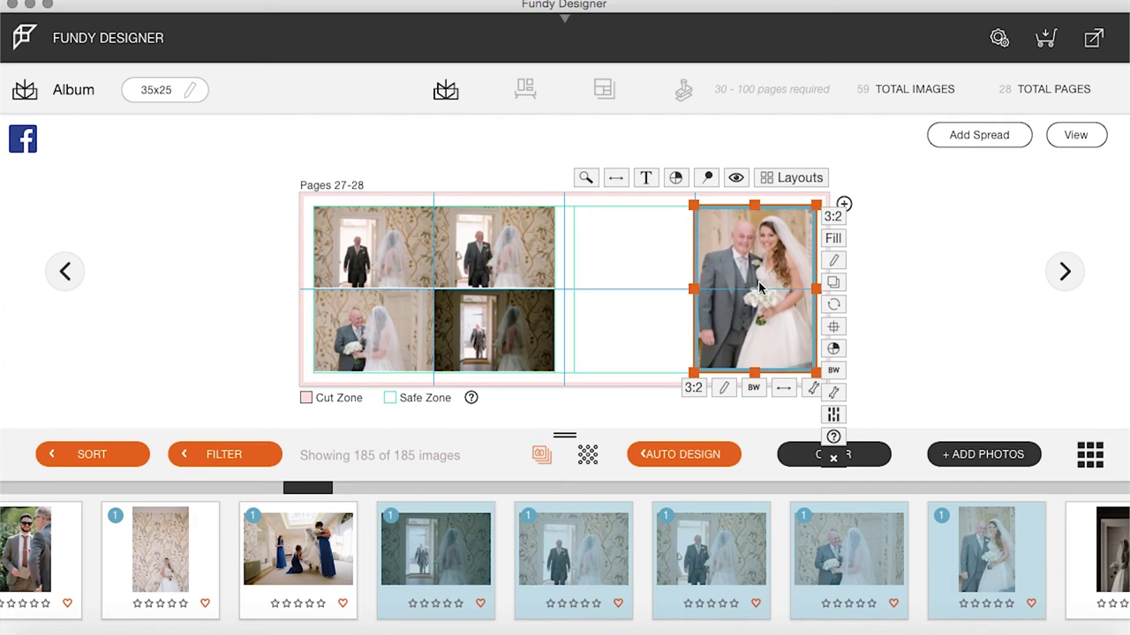
Step: Widen the block of four small photos on pages 27-28 towards the portrait, and swap the dark doorway photo into the block's first frame
click(489, 300)
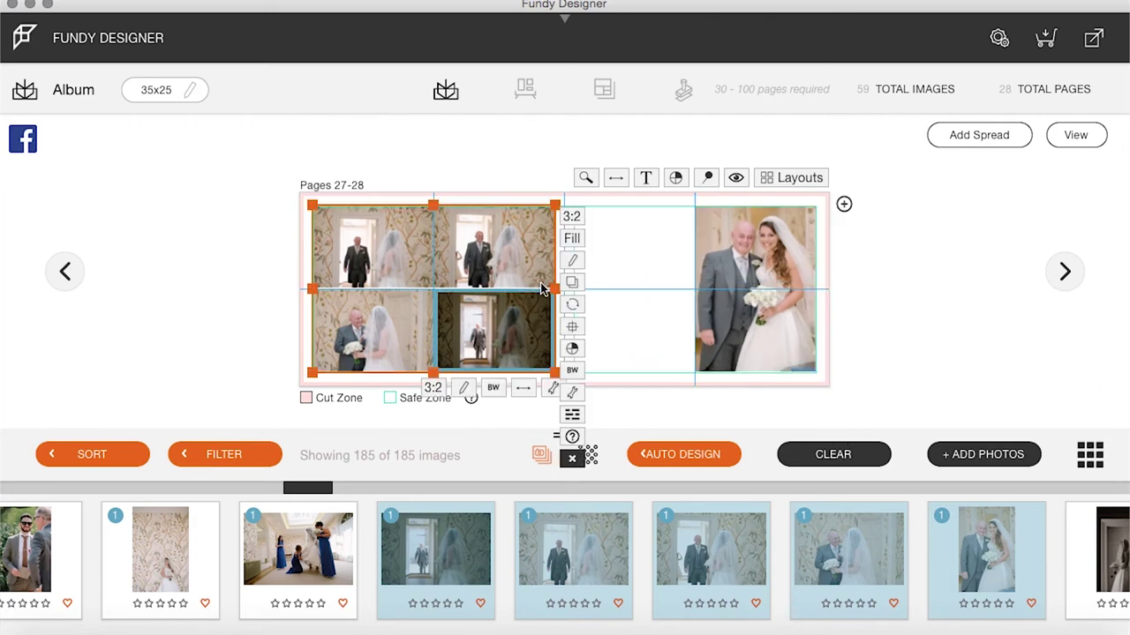
drag(556, 288, 674, 290)
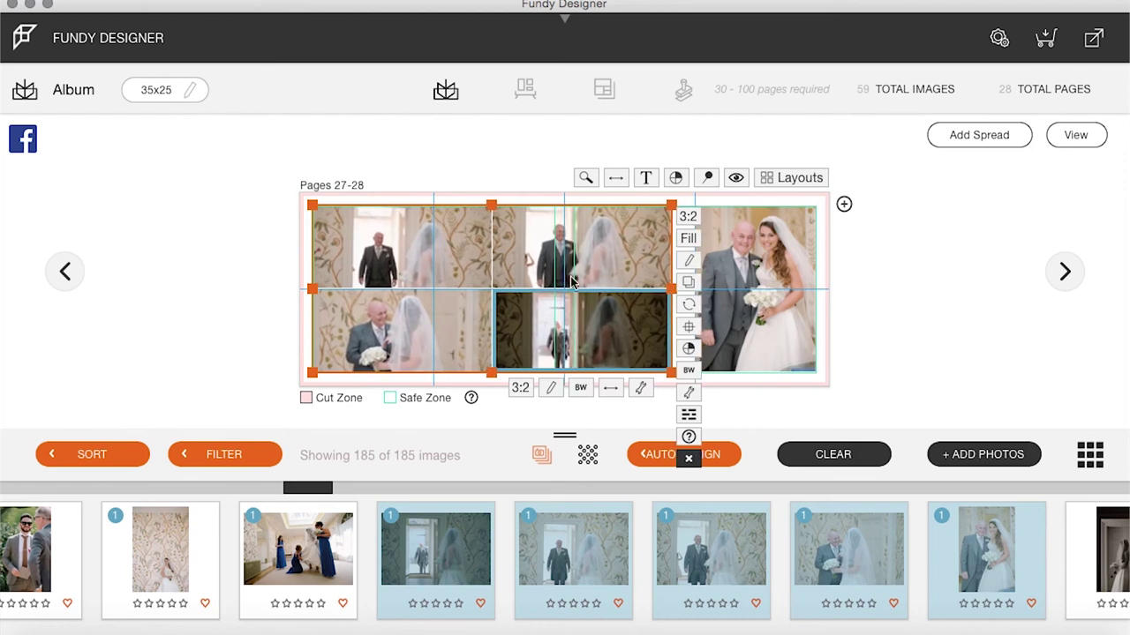
drag(602, 327, 407, 237)
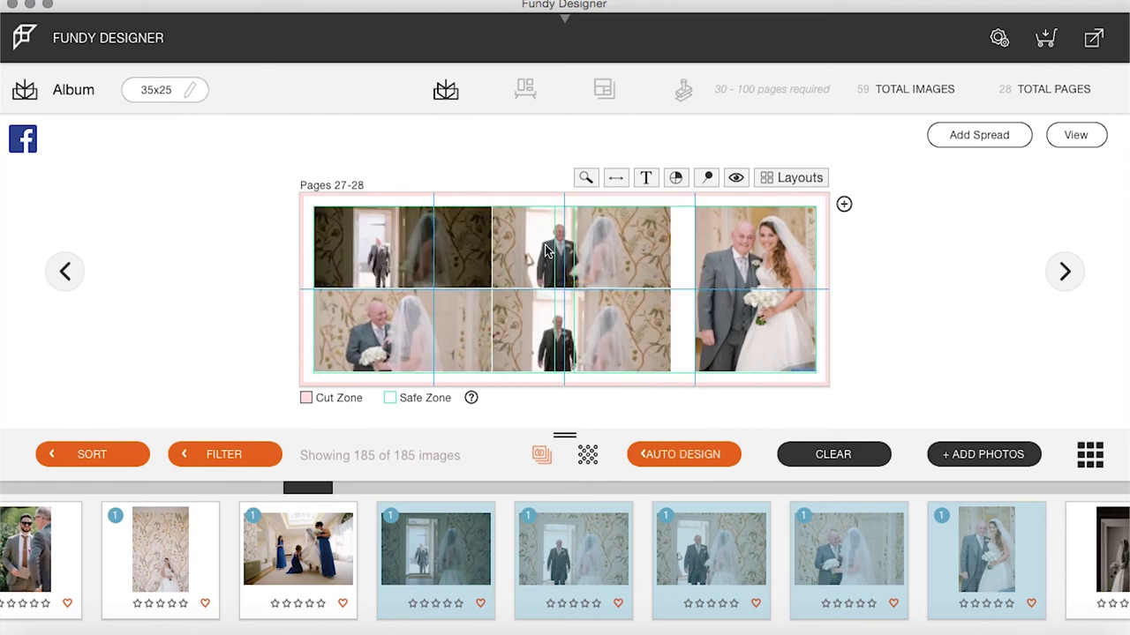
Step: Zoom in slightly on the two photos crossing the fold of pages 27-28 and shift the upper crop so the father clears the fold
click(605, 240)
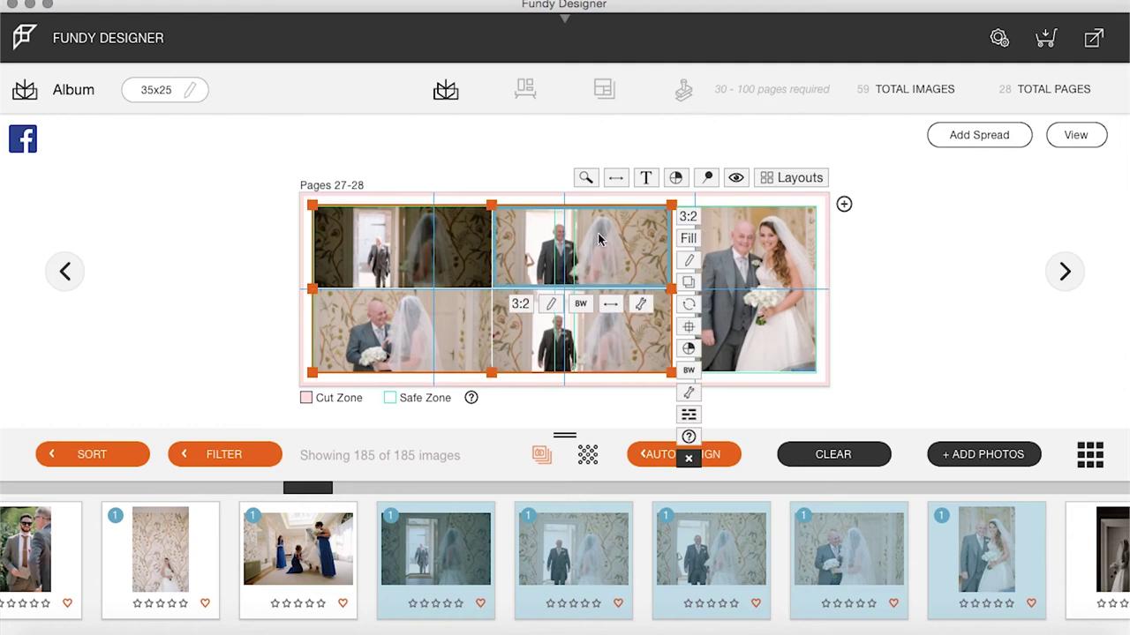
click(640, 305)
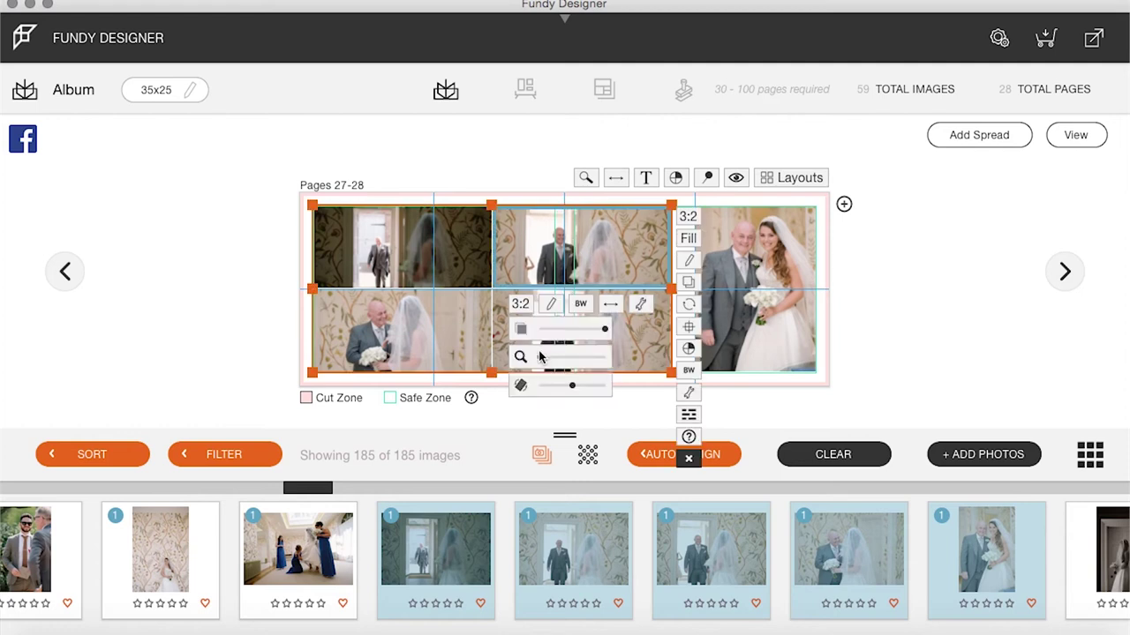
drag(542, 362, 558, 363)
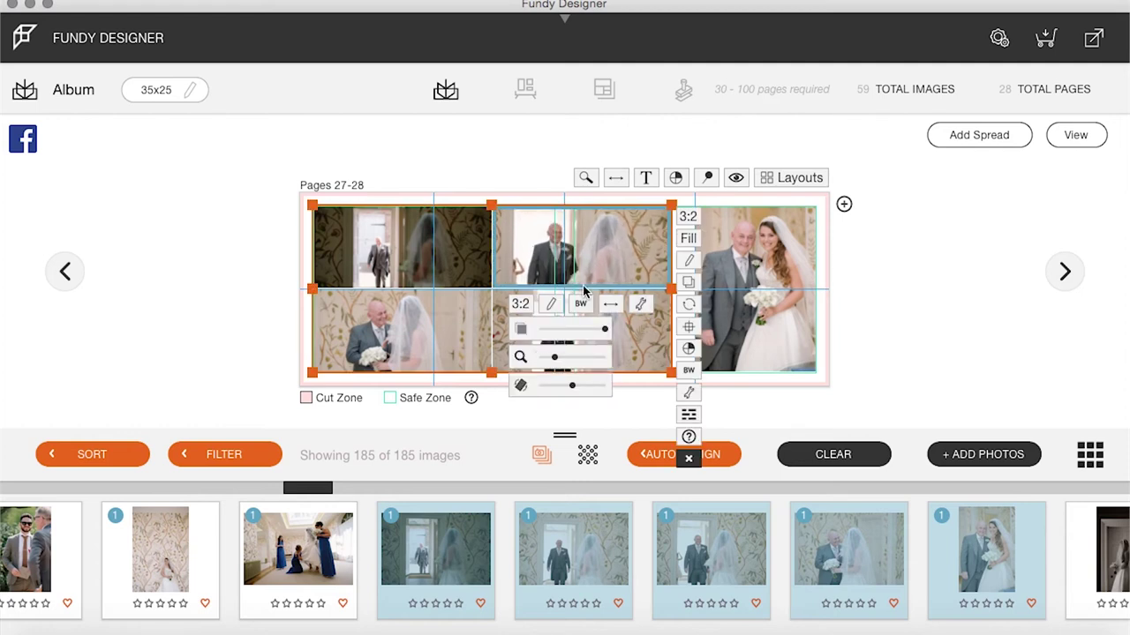
drag(593, 261, 583, 259)
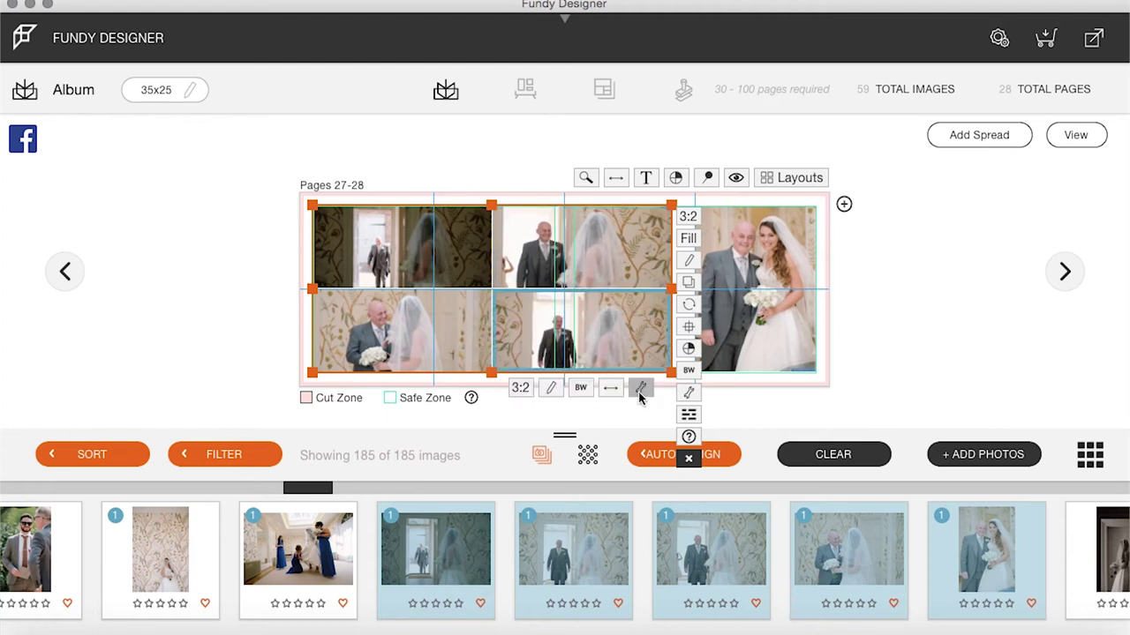
click(640, 390)
drag(550, 335, 605, 336)
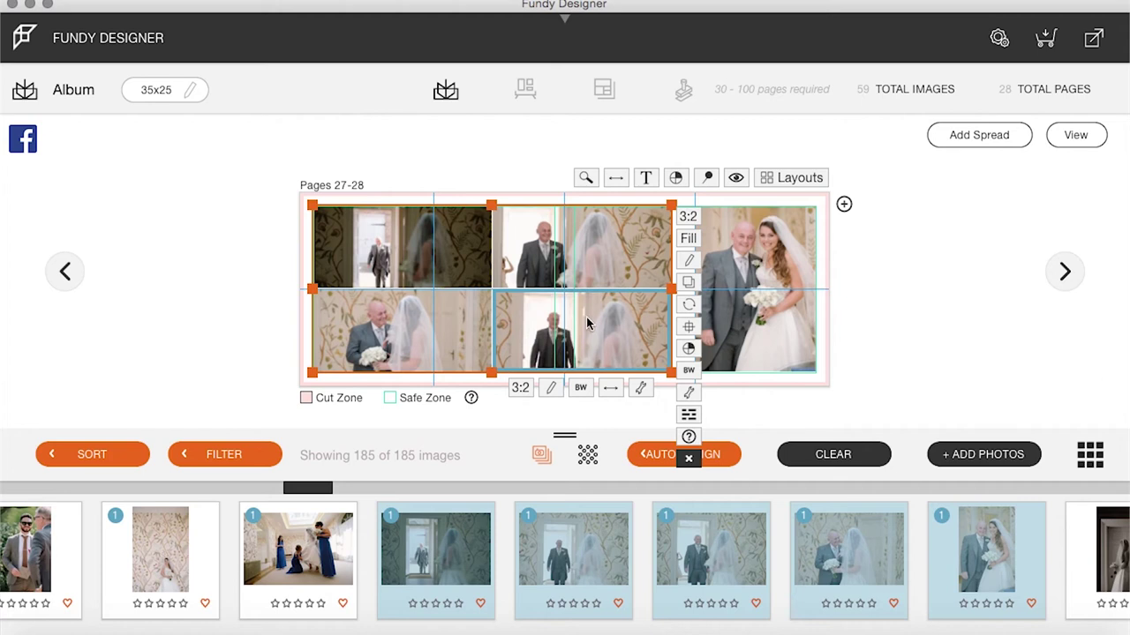
Step: Swap the two lower small photos on pages 27-28, zoom in slightly on the father holding the bouquet, and return to the overview
drag(396, 329, 566, 331)
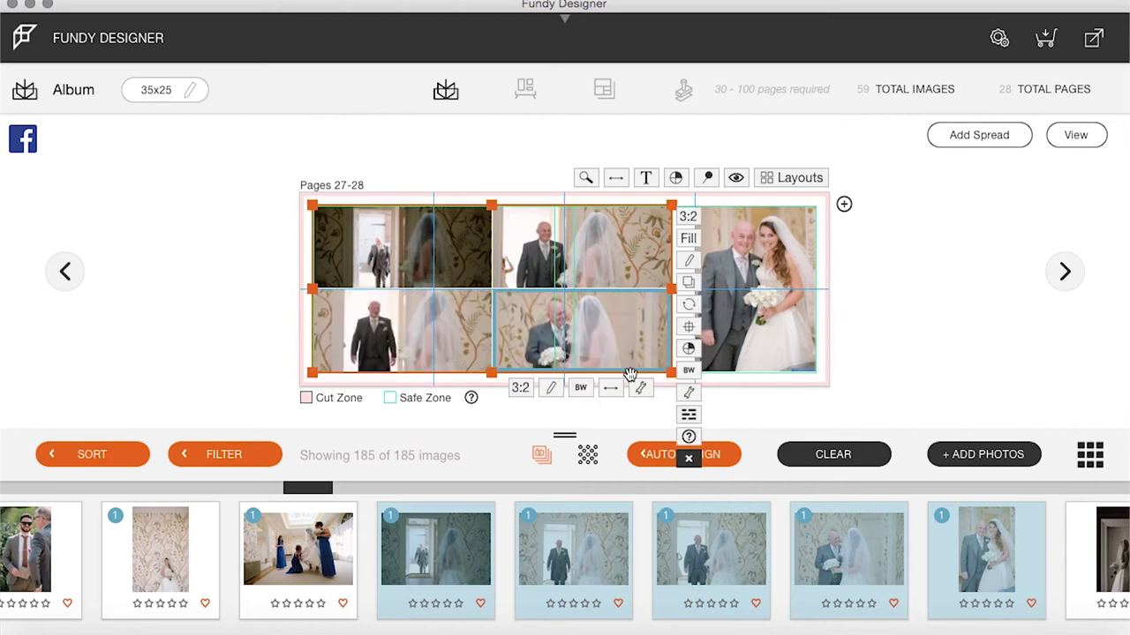
click(641, 388)
drag(539, 335, 550, 338)
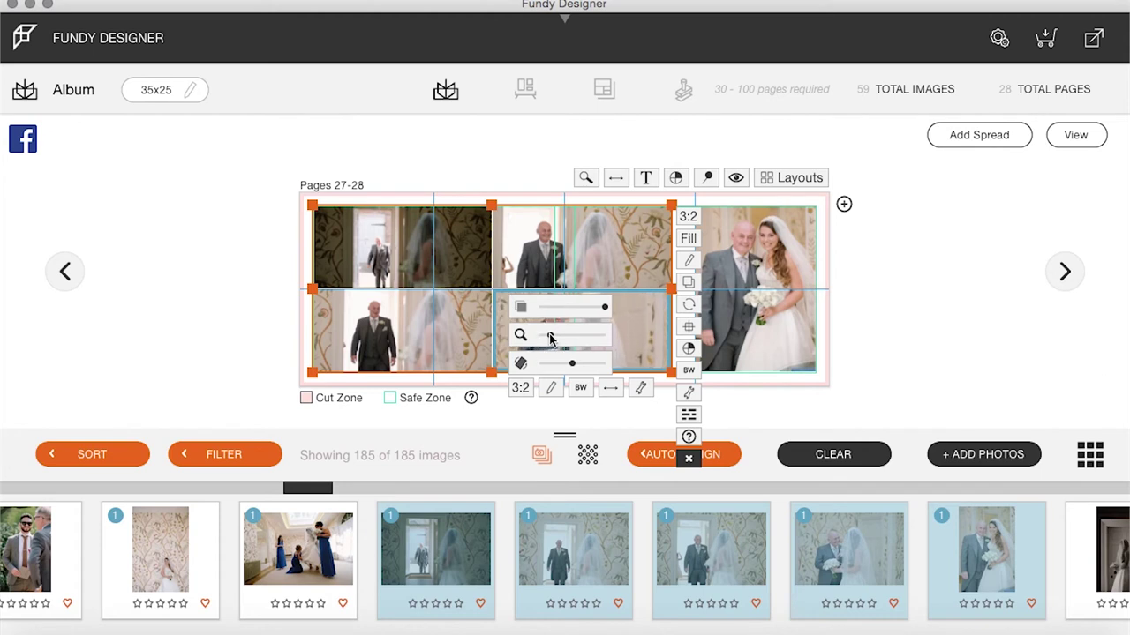
click(941, 256)
click(1074, 135)
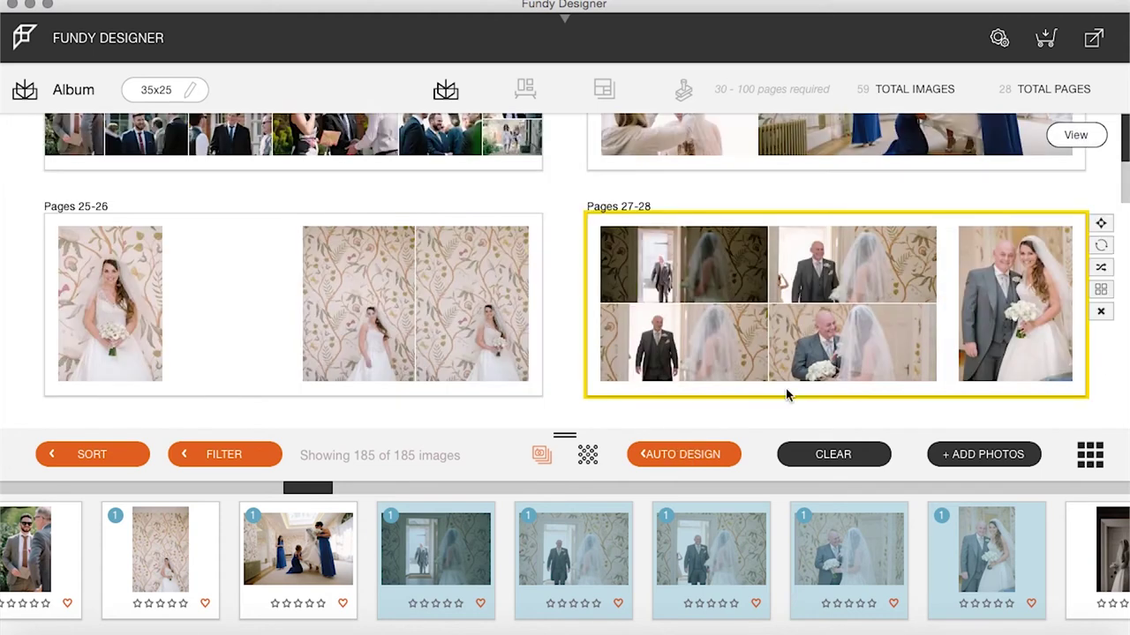
Step: Select the dark portrait of the bride by the door and the hanging dress photo, and fill the blank spread for pages 29-30 with them
scroll(826, 536, right, 6)
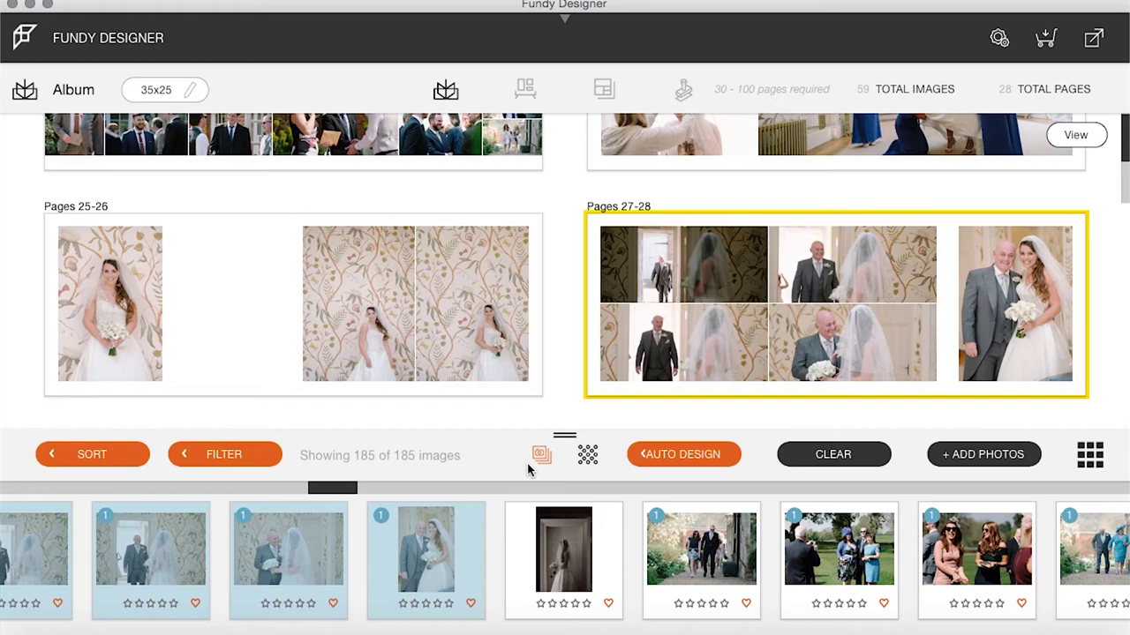
scroll(467, 306, down, 5)
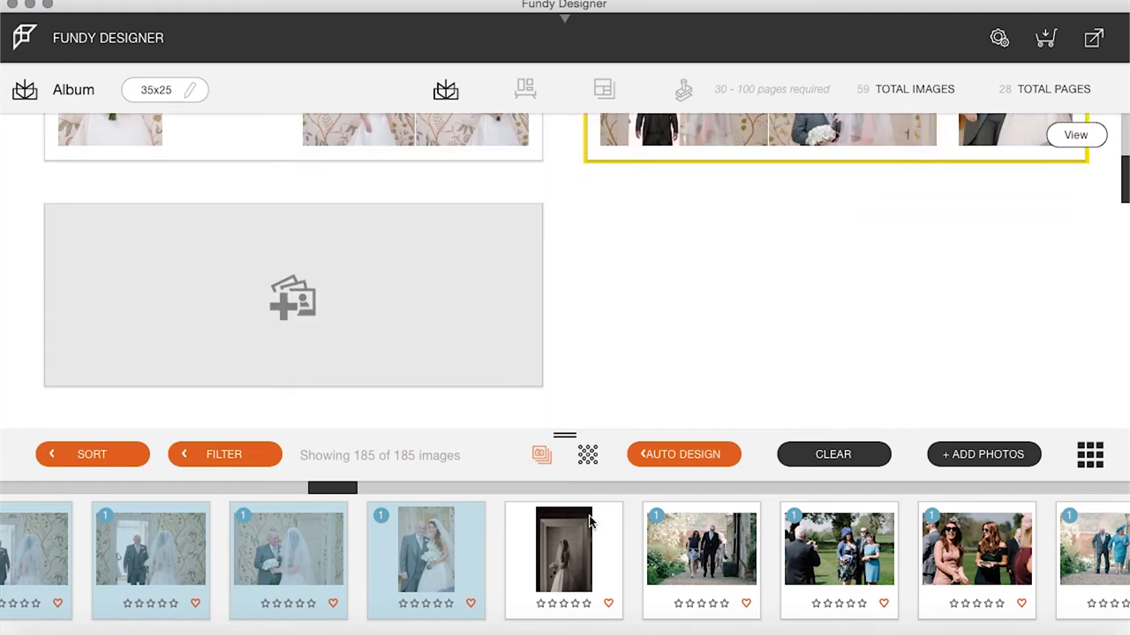
click(577, 560)
scroll(575, 560, left, 20)
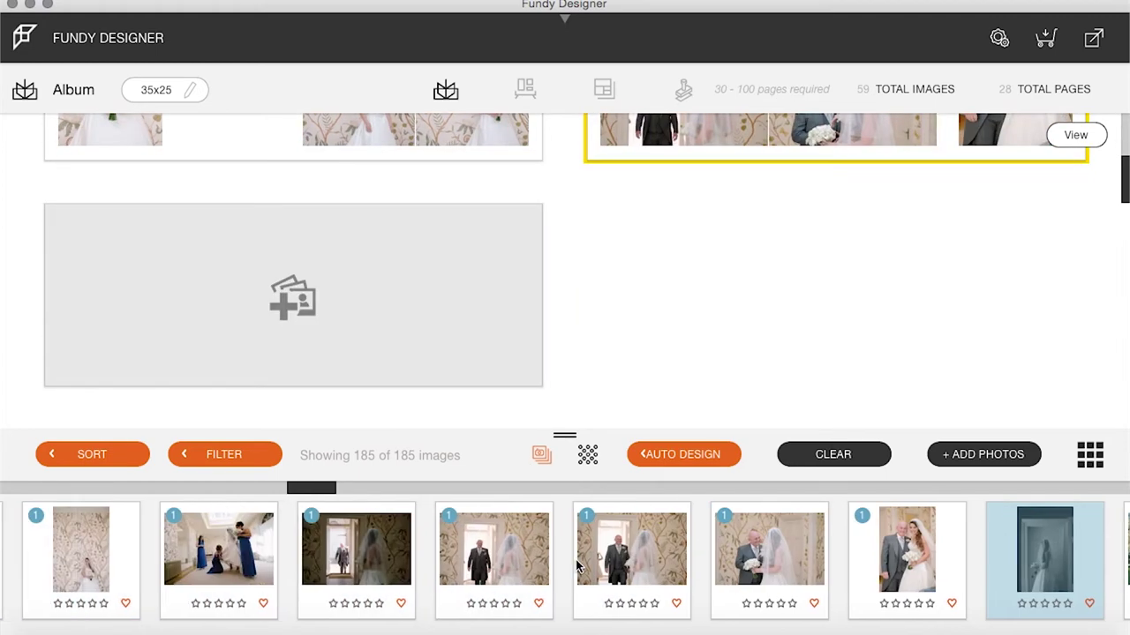
scroll(576, 560, left, 15)
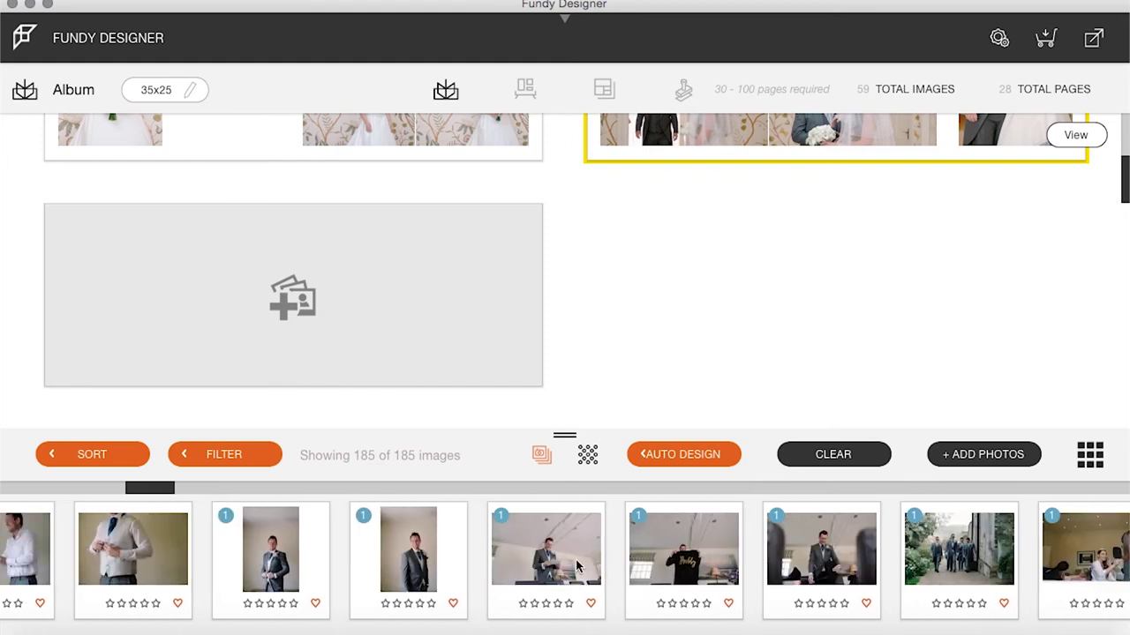
scroll(575, 559, left, 6)
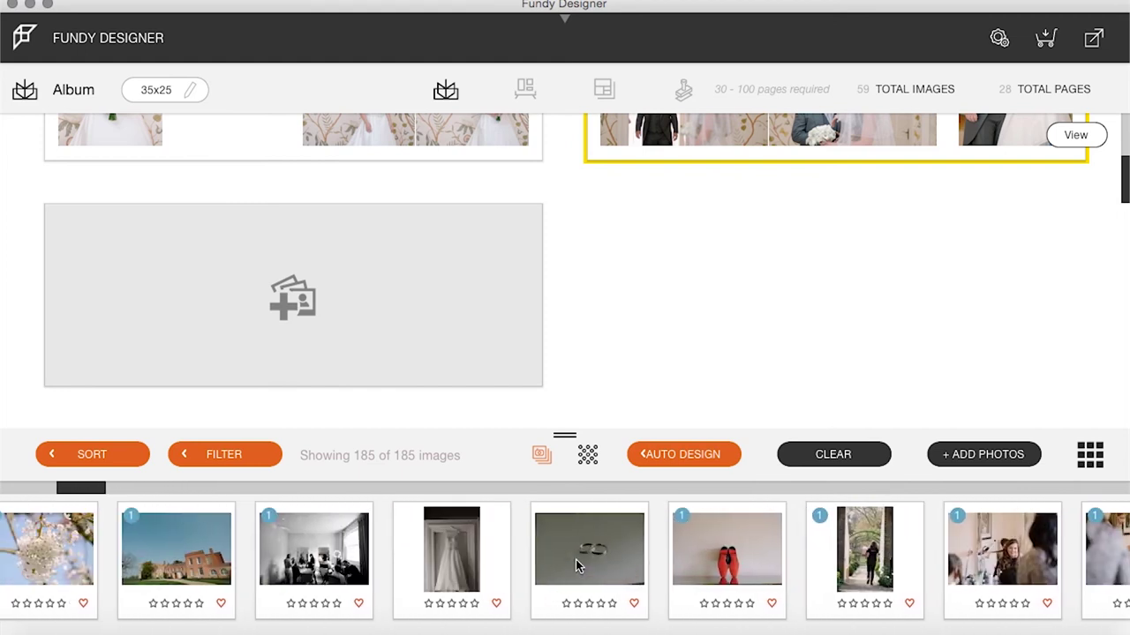
click(460, 563)
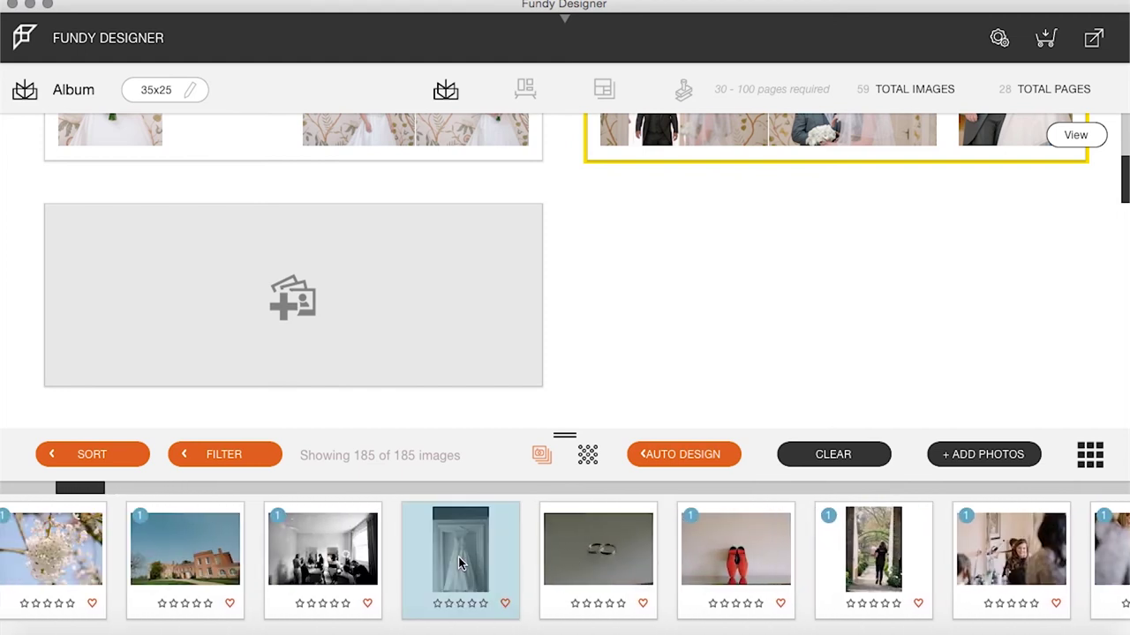
drag(460, 563, 279, 295)
Step: Apply the bordered layout to pages 29-30 with the dress at the outer edge of one page and the bride centred on the facing page
click(557, 283)
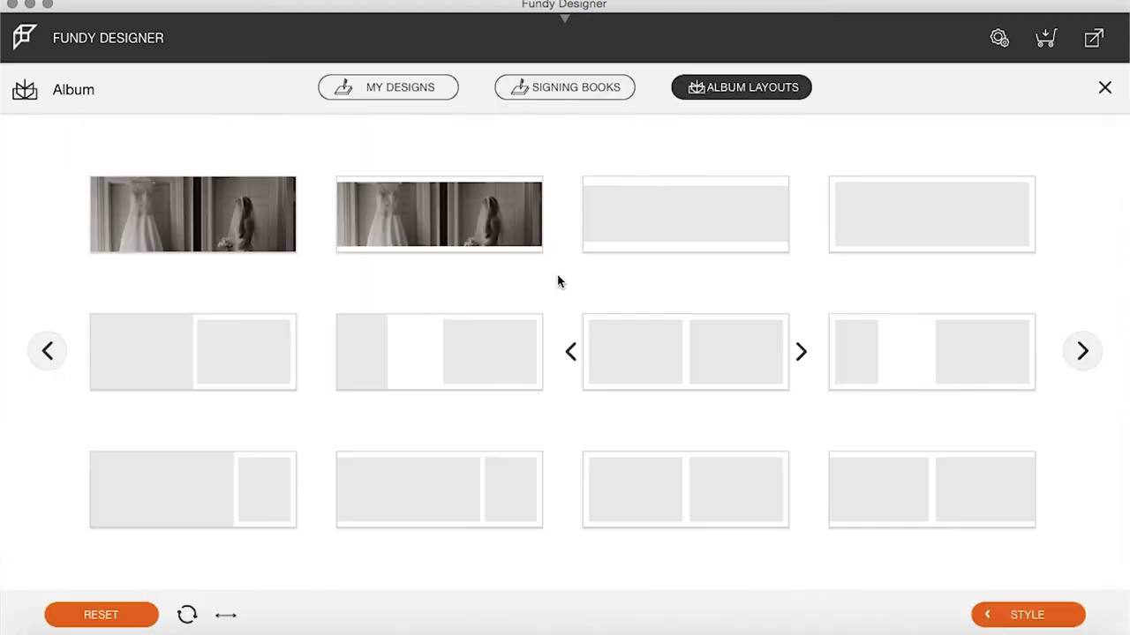
mouse_move(915, 467)
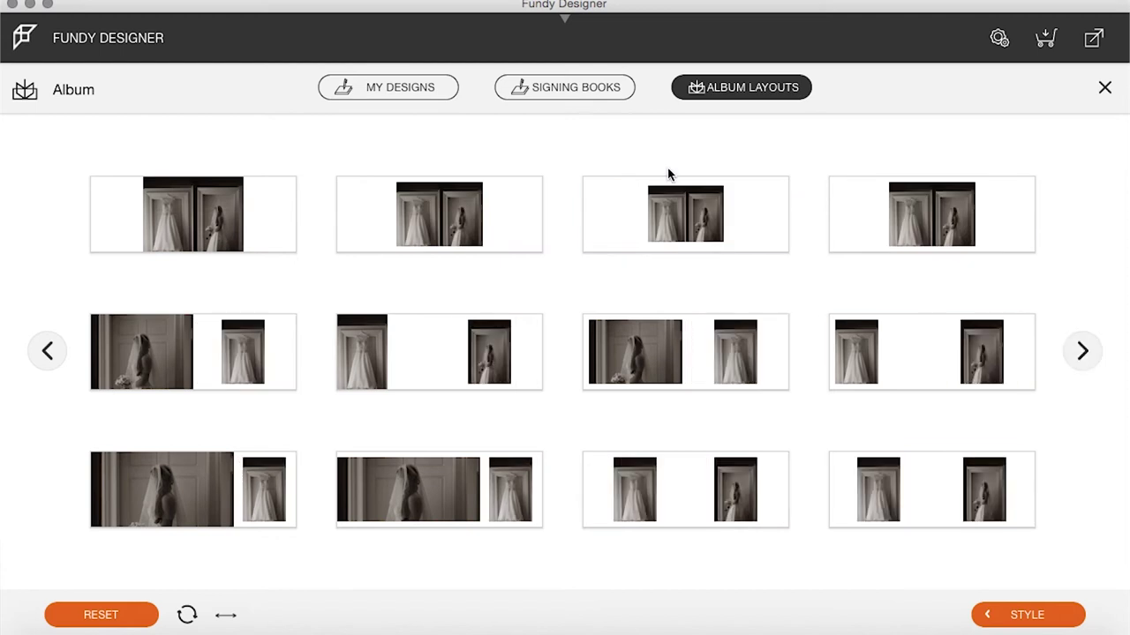
click(900, 350)
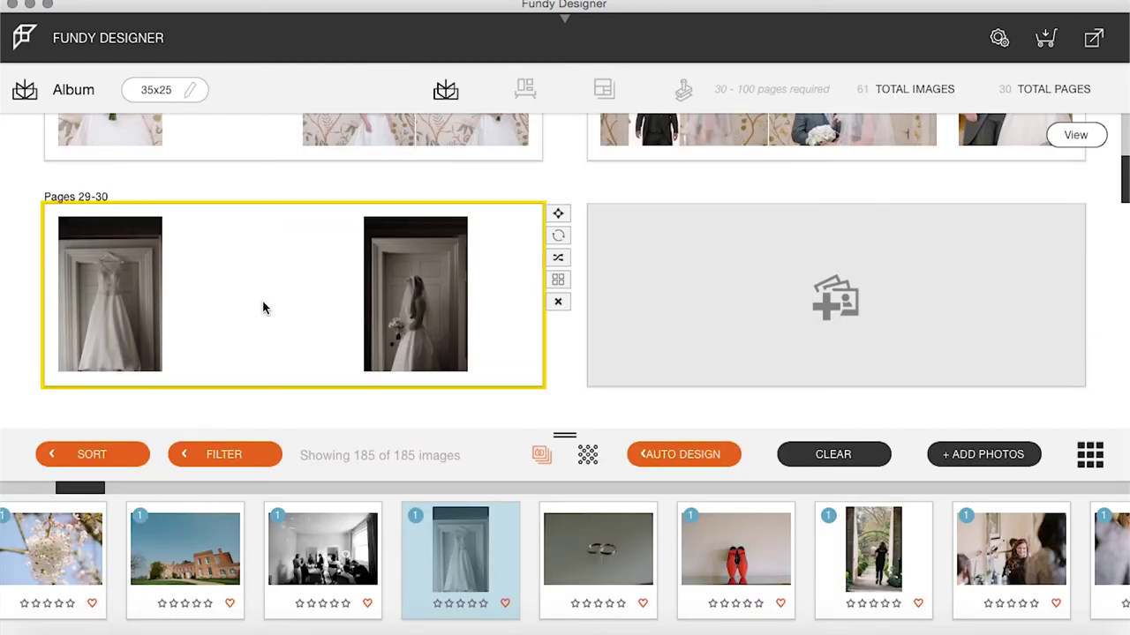
Step: Open the pages 29-30 spread and zoom in on the hanging dress photo within its frame
double_click(121, 286)
click(364, 298)
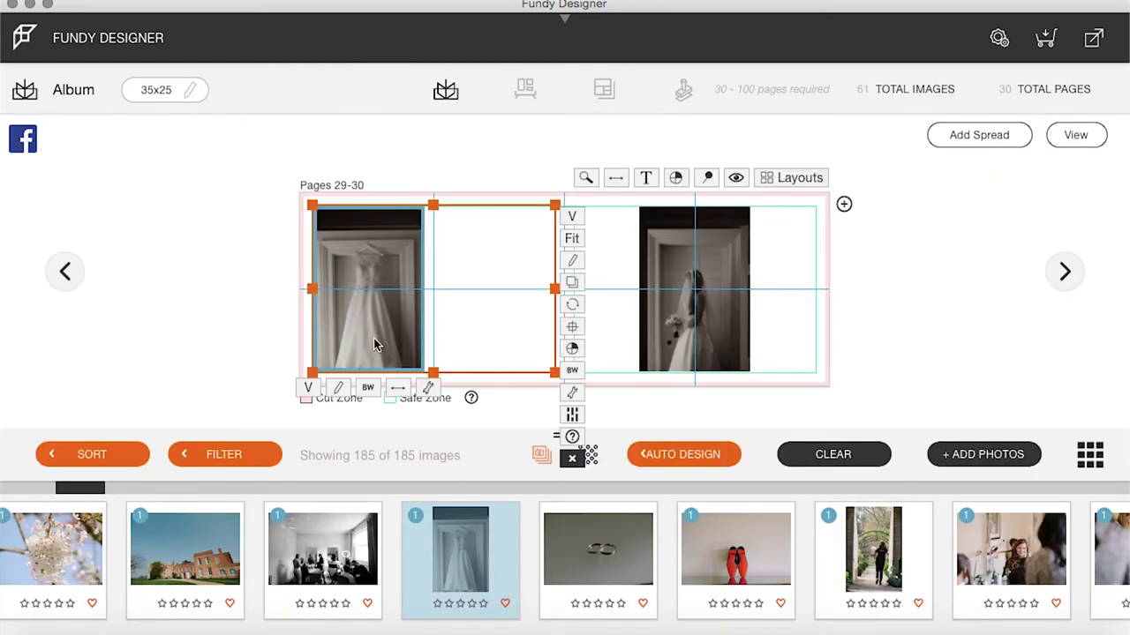
click(425, 390)
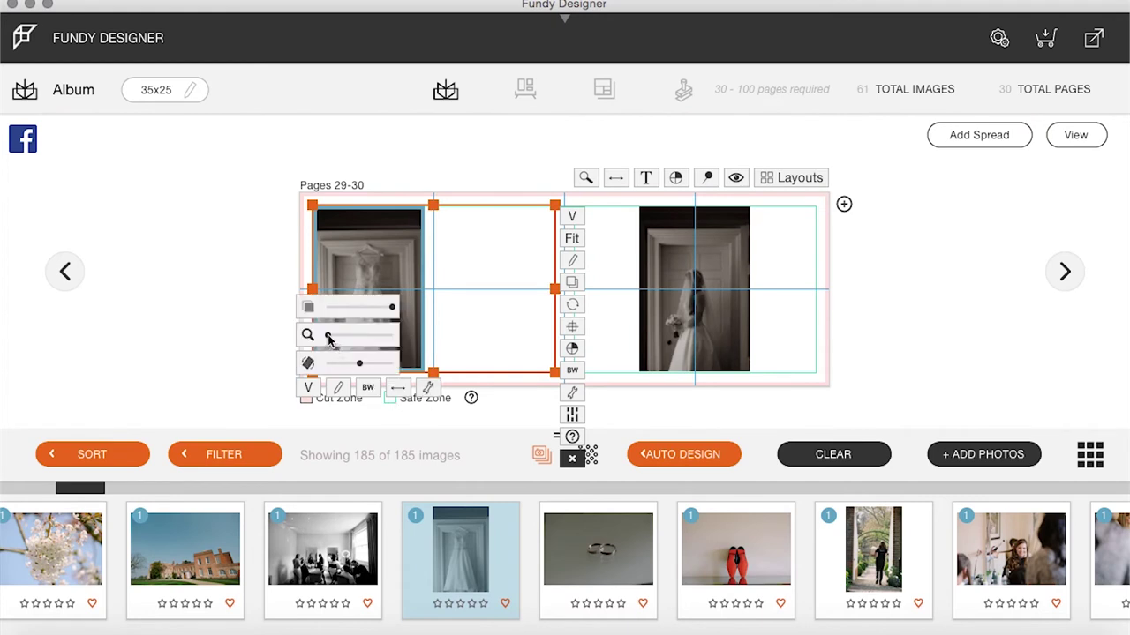
drag(327, 341, 346, 339)
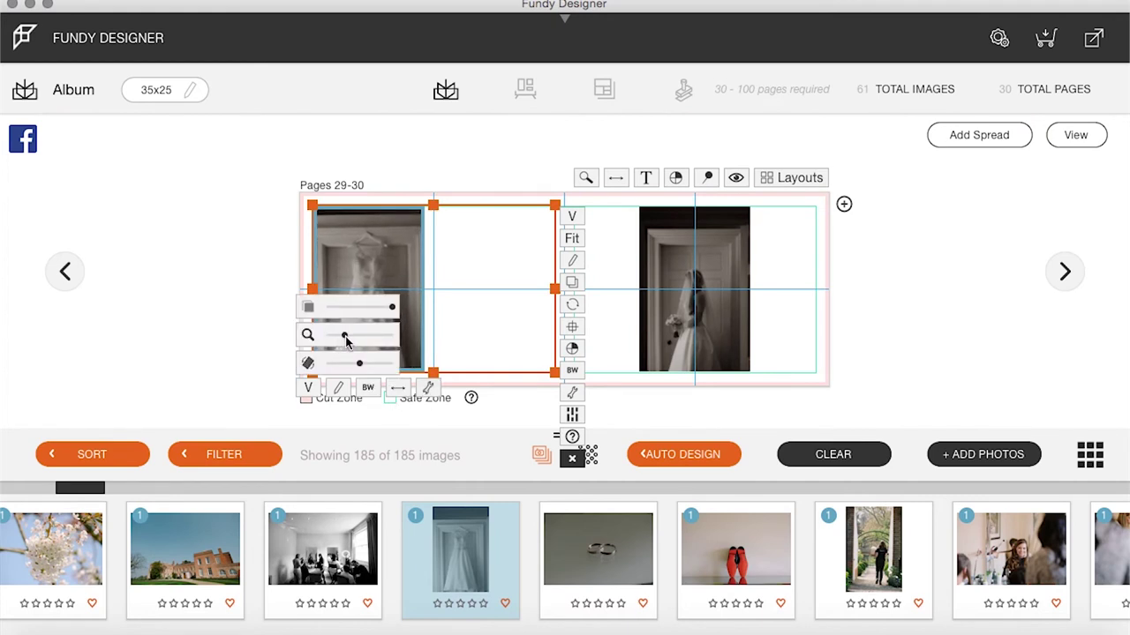
click(389, 260)
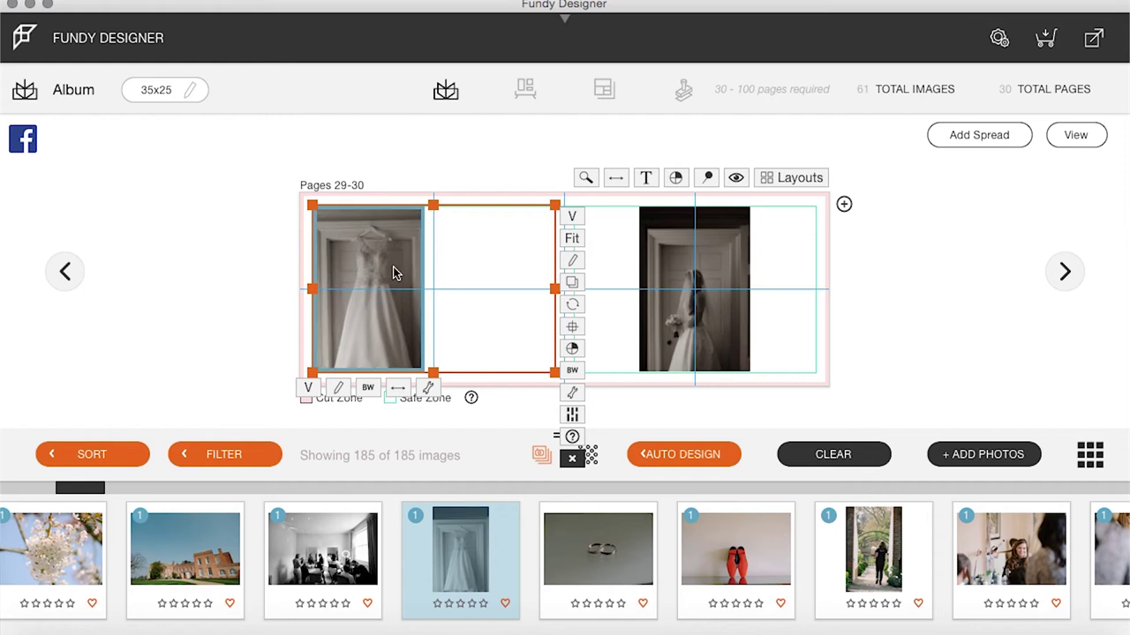
click(428, 387)
drag(360, 368, 364, 372)
Step: Enlarge the veiled bride photo within its frame on pages 29-30 and return to the album overview
click(728, 298)
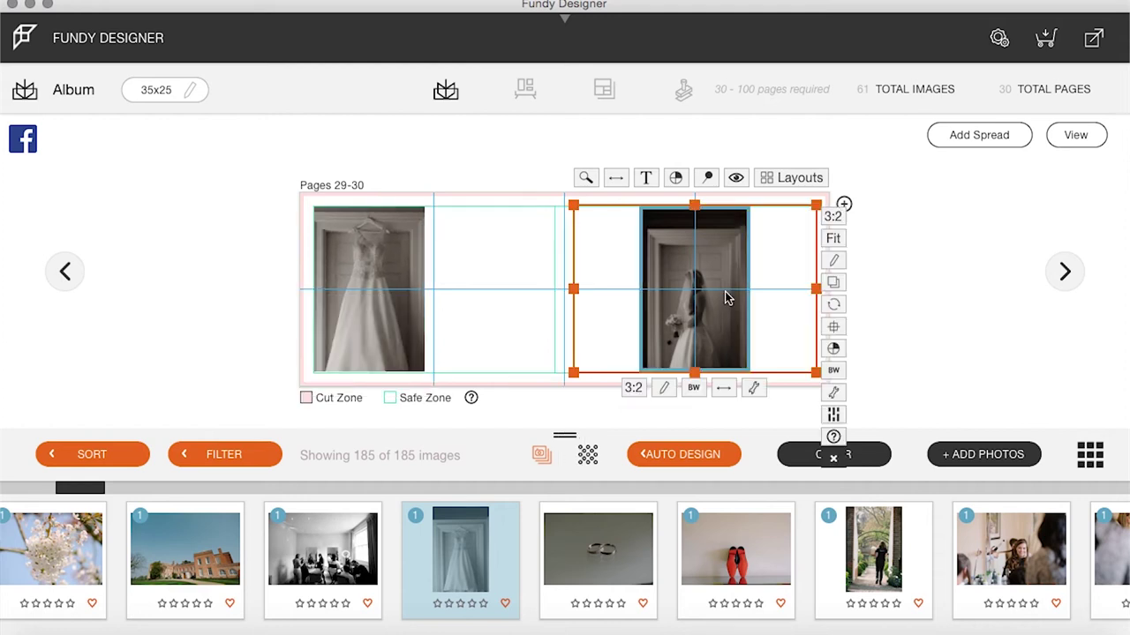
drag(654, 338, 664, 337)
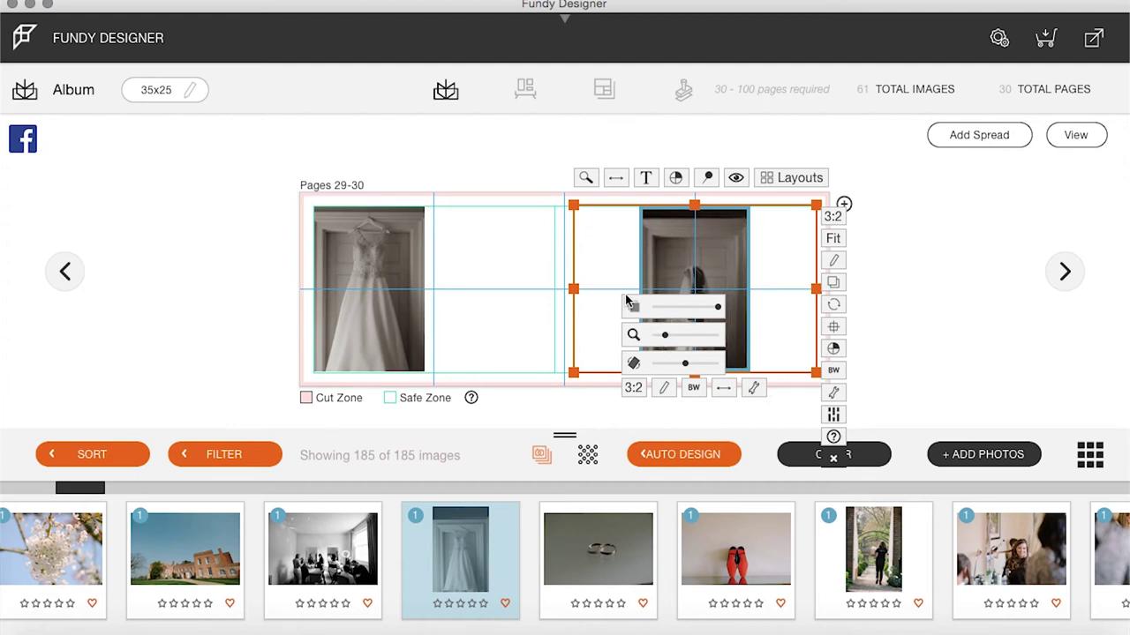
click(551, 262)
click(724, 268)
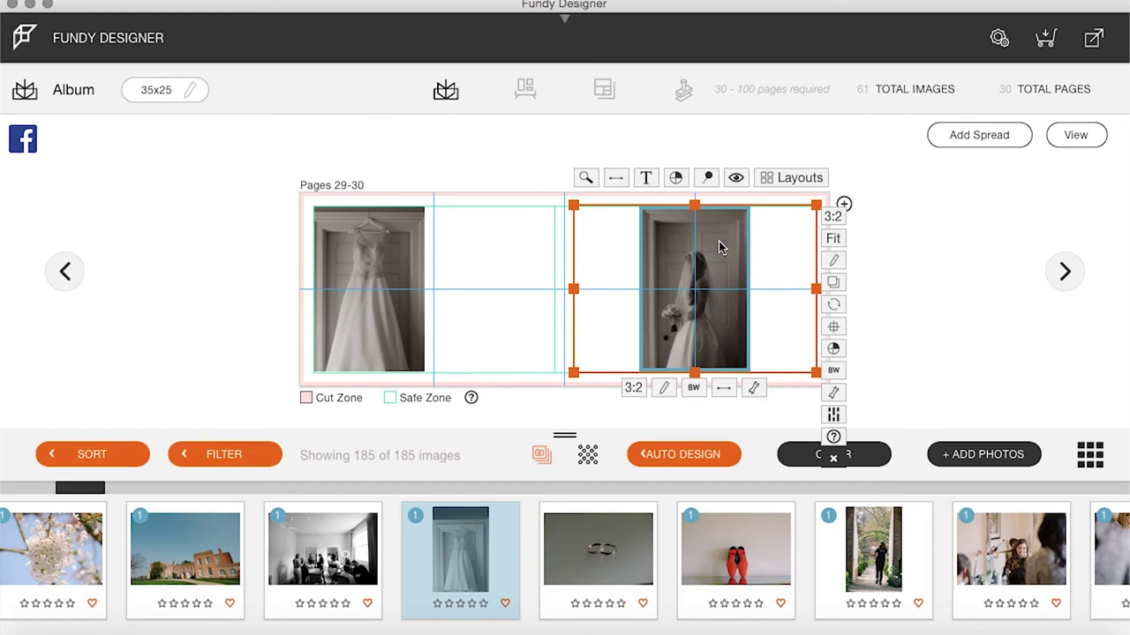
click(1063, 134)
Step: Create a new spread after pages 29-30 from the four bridesmaid group photos and the portrait of the boy and girl
scroll(902, 512, right, 5)
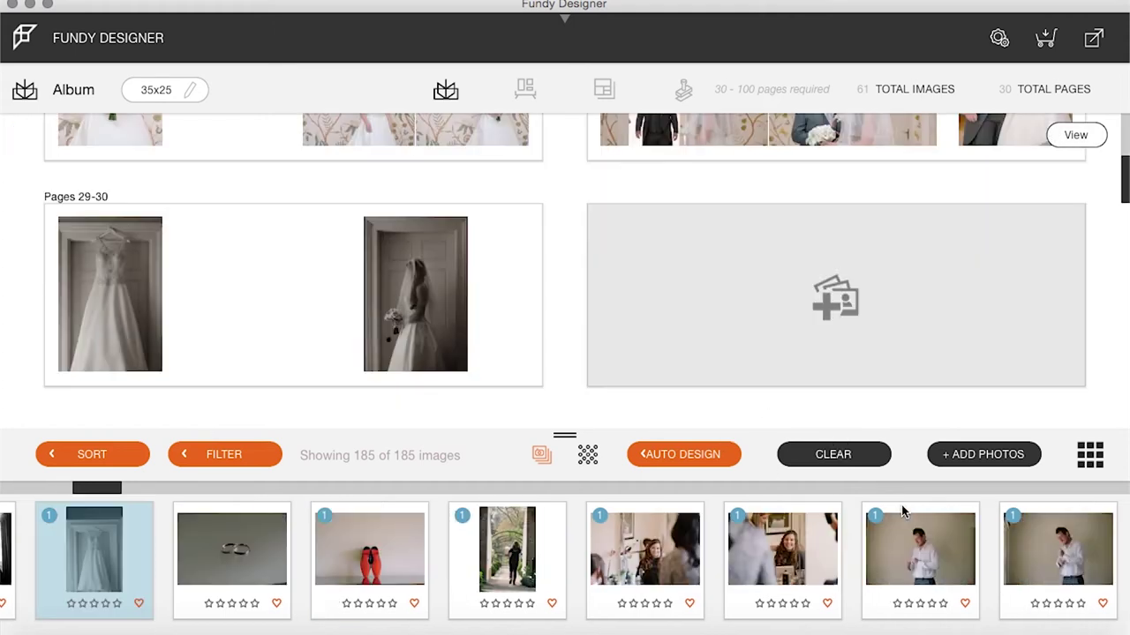
scroll(902, 511, right, 15)
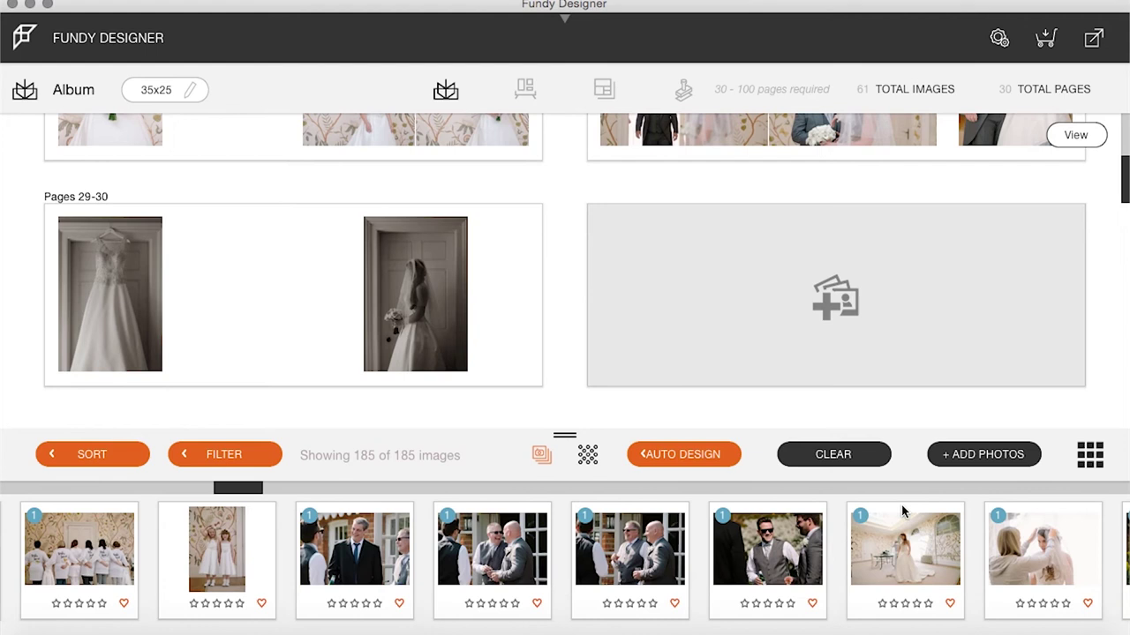
scroll(901, 512, right, 10)
scroll(902, 511, right, 5)
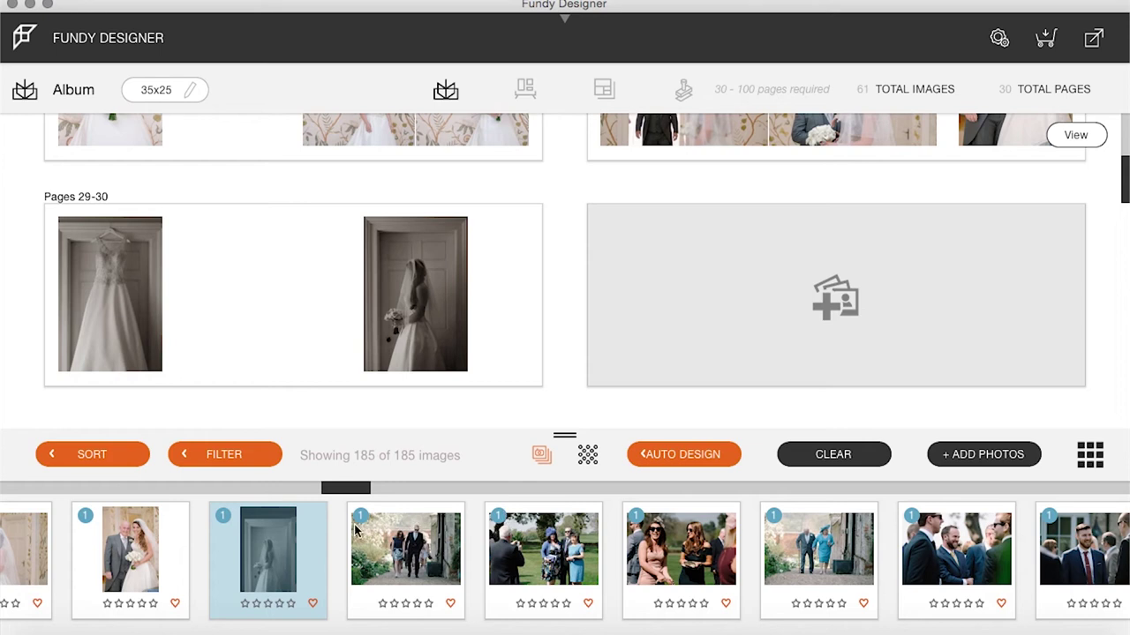
scroll(780, 551, right, 8)
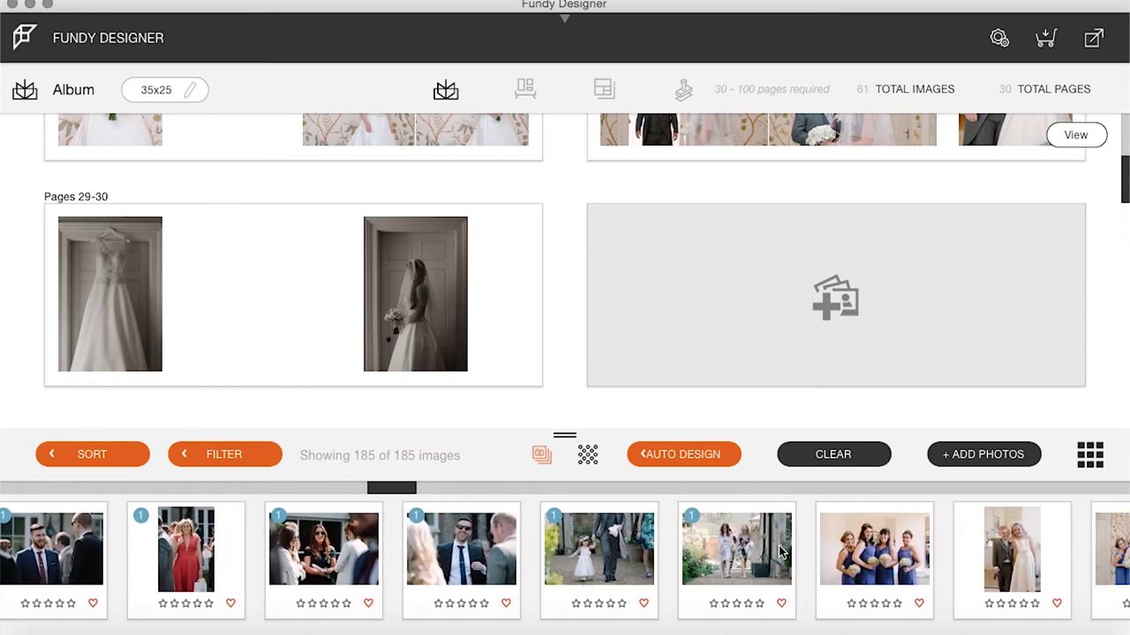
scroll(780, 552, right, 3)
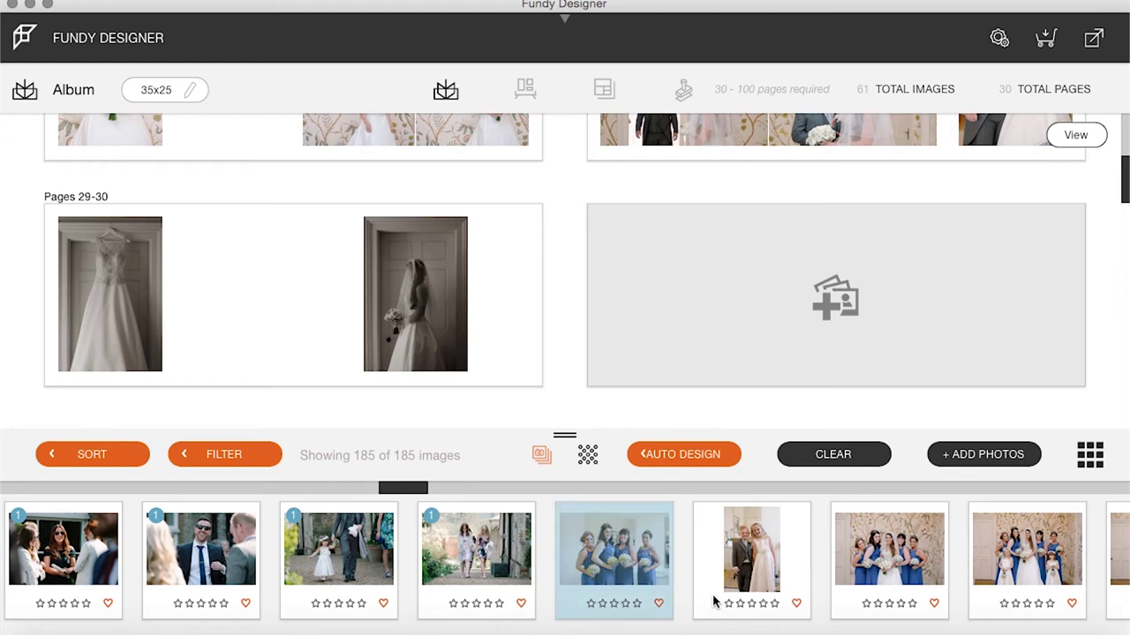
scroll(715, 602, right, 3)
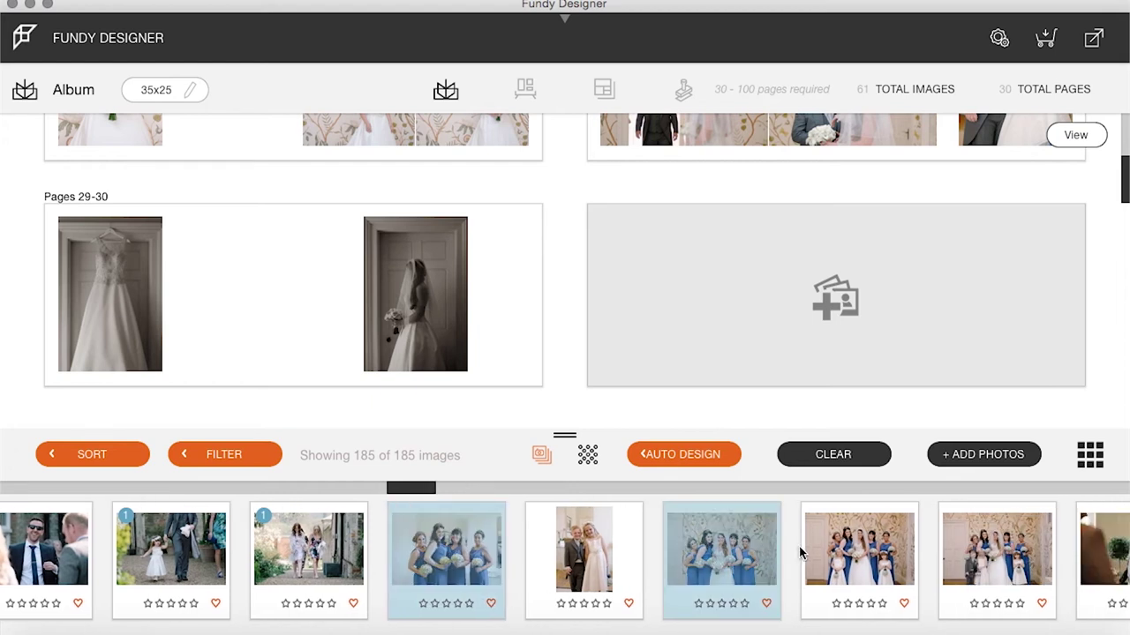
click(839, 560)
click(996, 567)
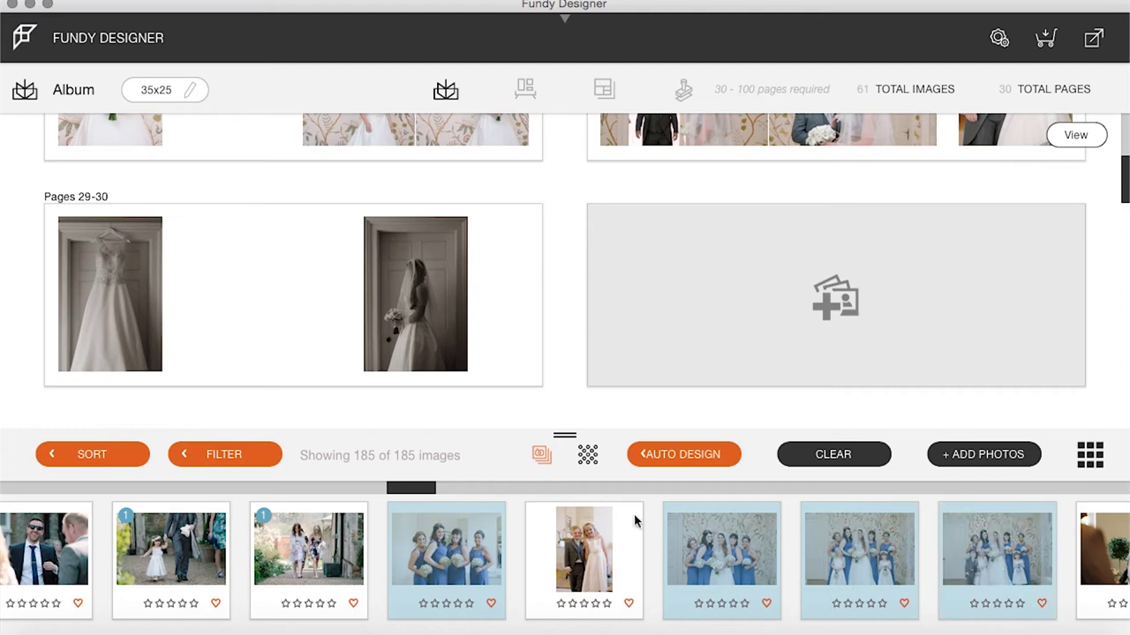
click(585, 554)
drag(446, 547, 769, 275)
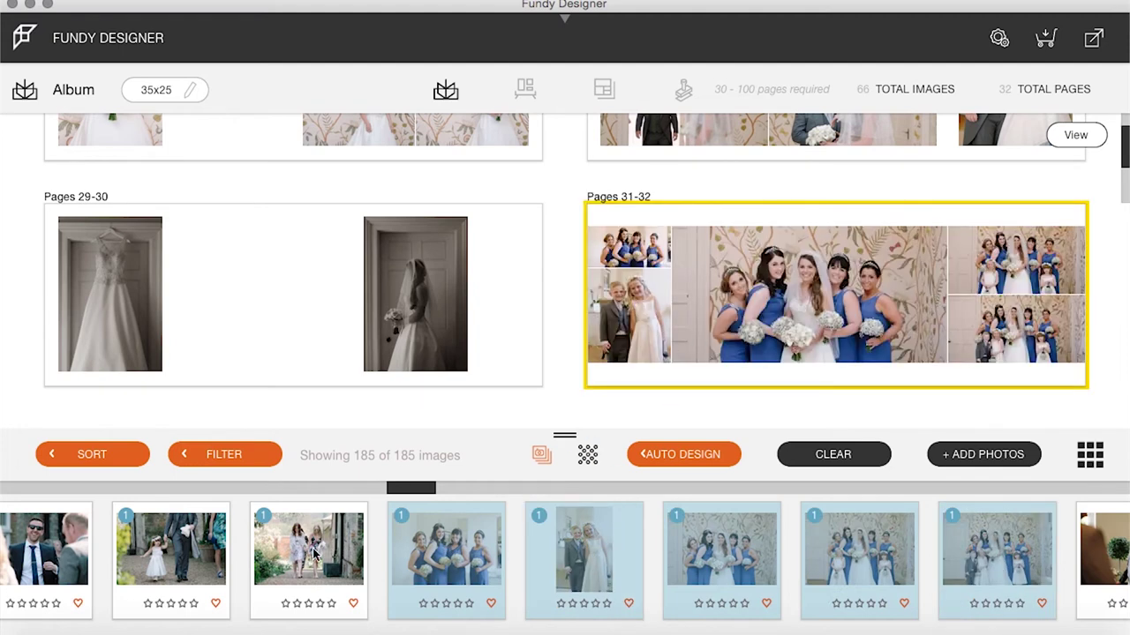
Step: Find the unused portrait of the two flower girls among the photos and add it to the pages 31-32 spread
scroll(314, 554, left, 10)
scroll(313, 554, left, 10)
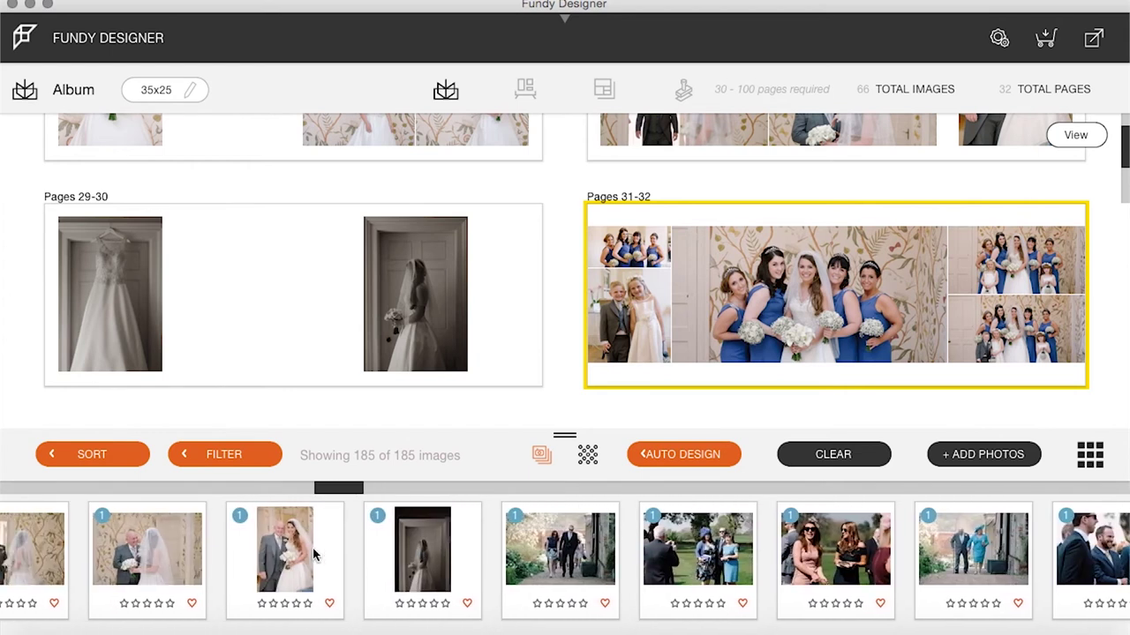
scroll(313, 554, left, 10)
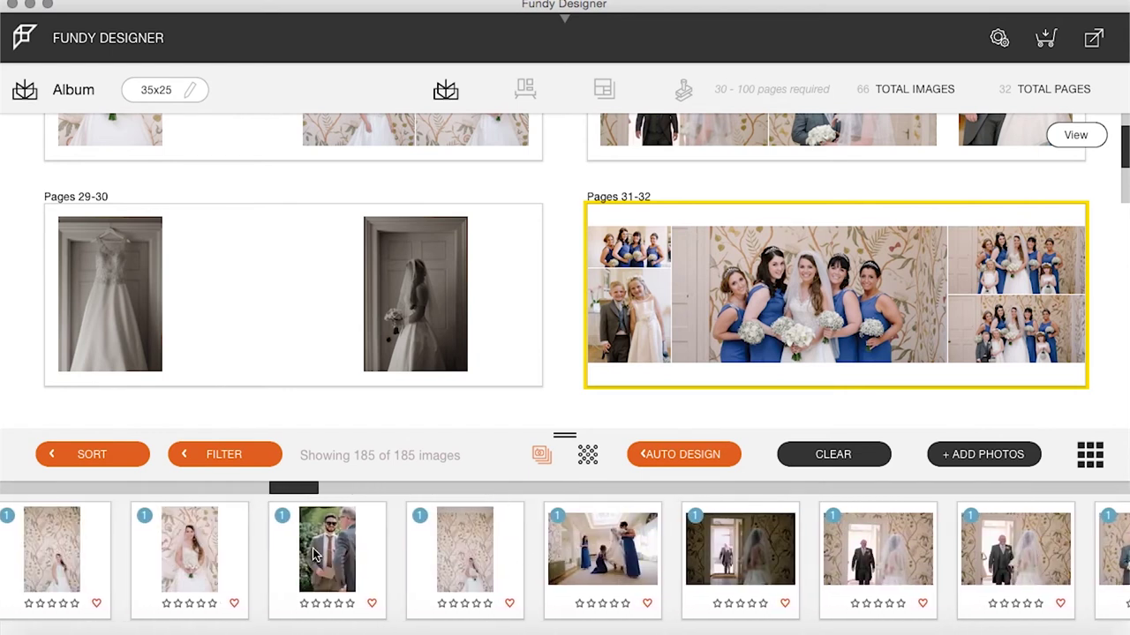
scroll(313, 554, left, 10)
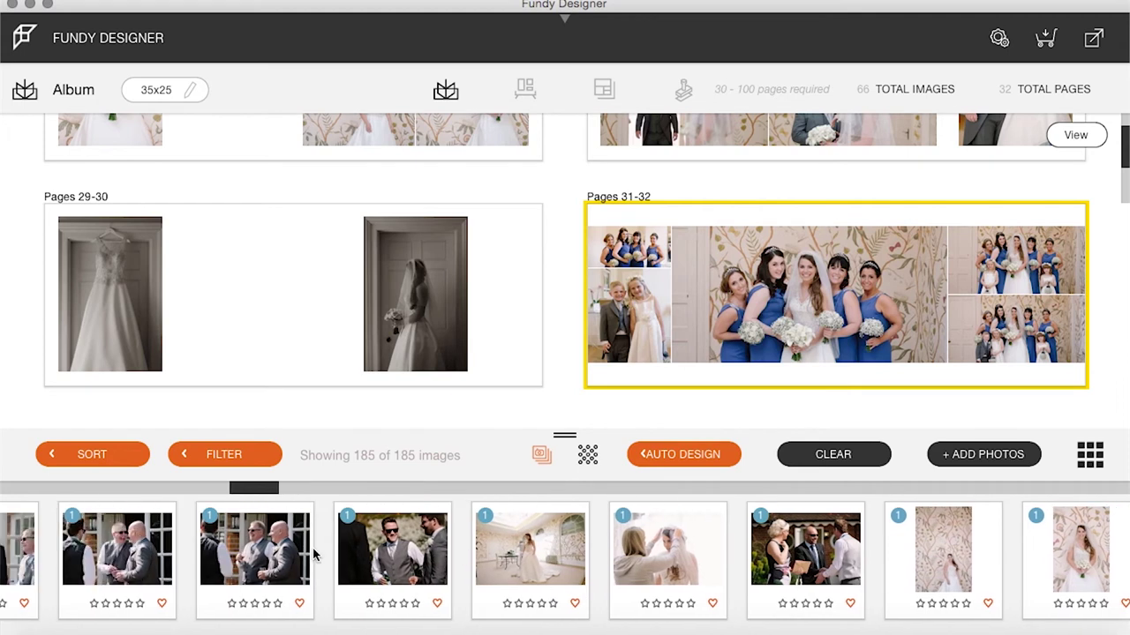
click(333, 561)
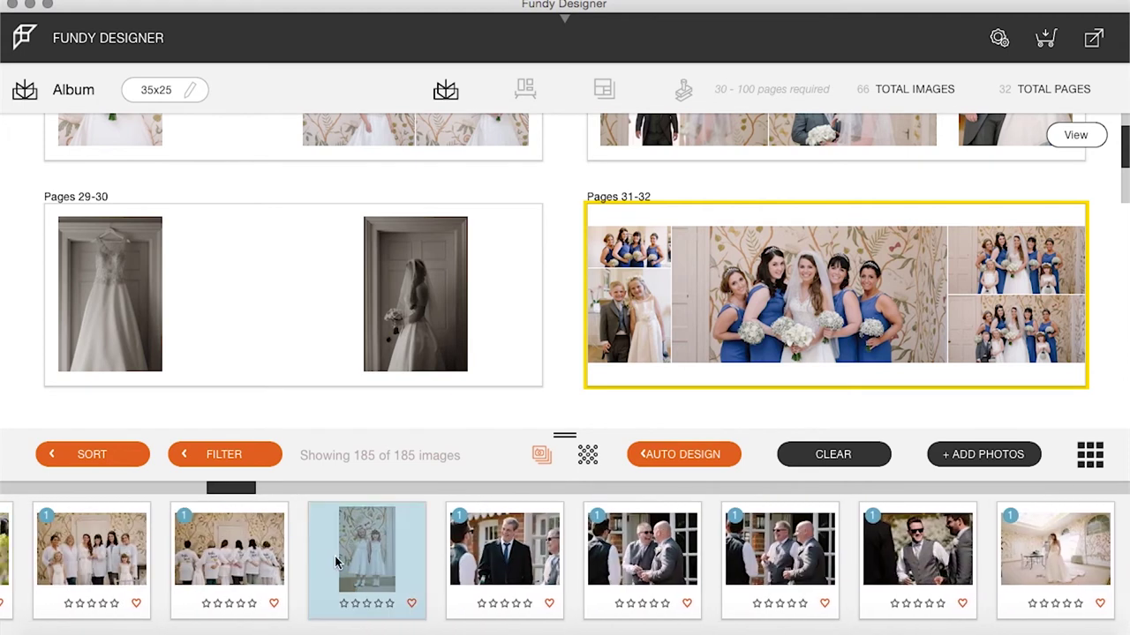
drag(360, 569, 946, 305)
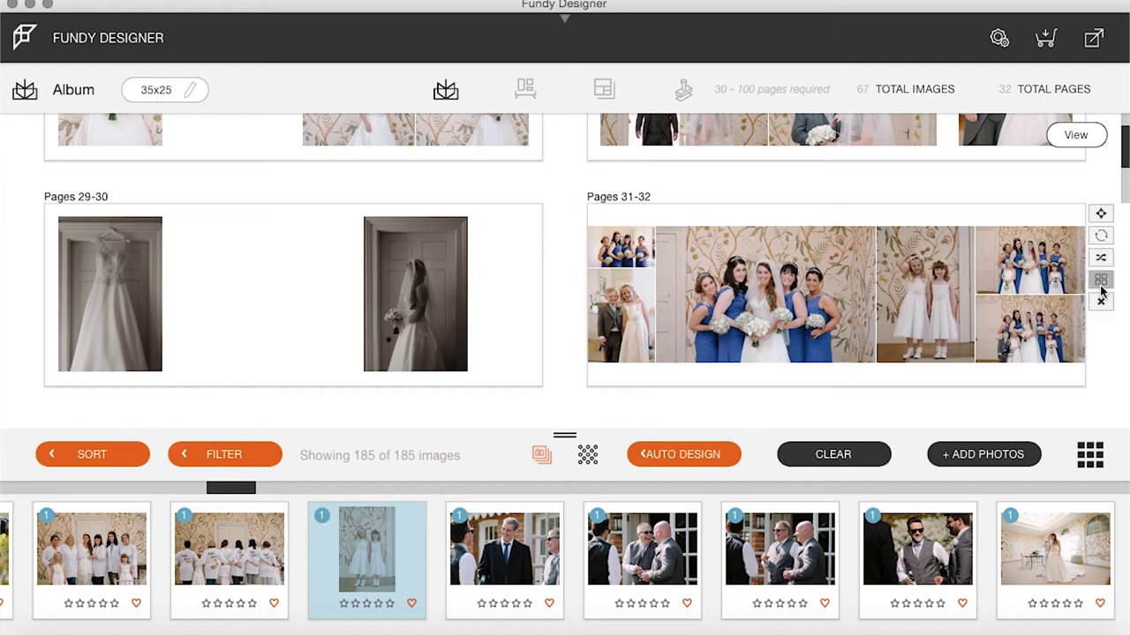
Step: Apply the layout pairing one tall photo with a five-photo collage to pages 31-32, and swap the bridesmaids-with-flower-girls photo into the tall frame
click(1099, 281)
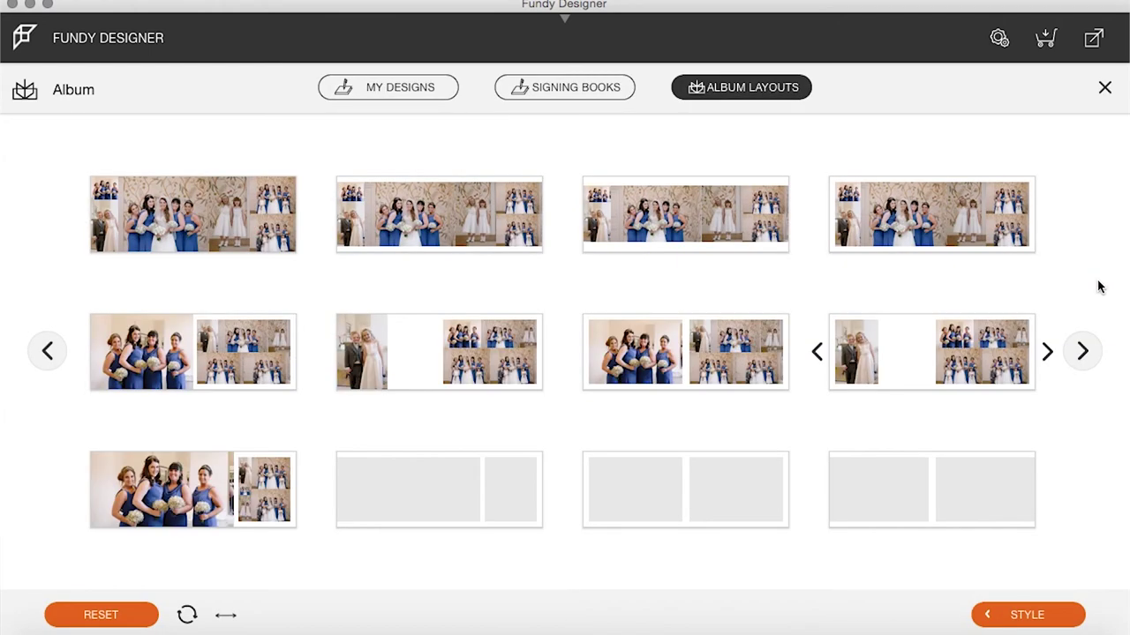
click(922, 353)
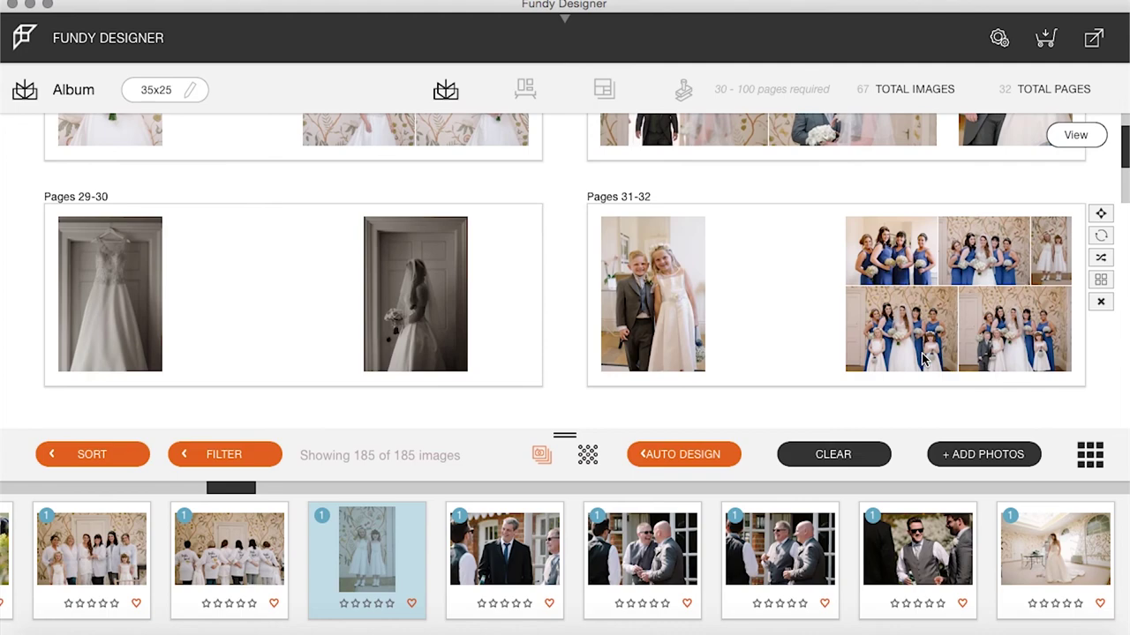
drag(924, 326, 691, 300)
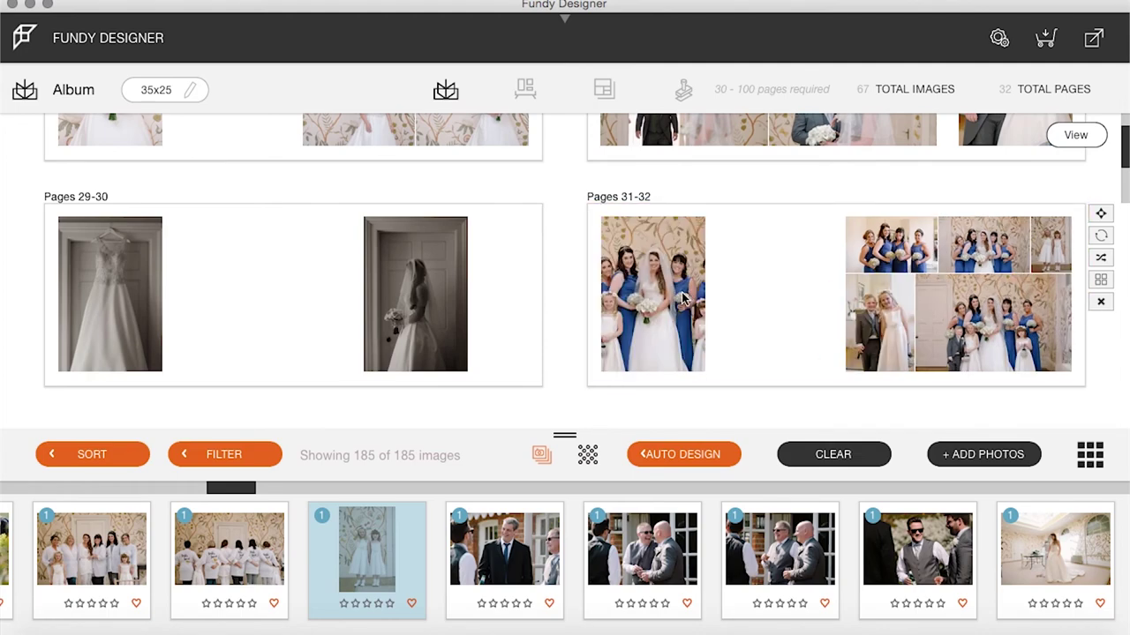
Step: Open the pages 31-32 spread and set the single bridal party photo to its Original aspect ratio
double_click(682, 300)
click(425, 278)
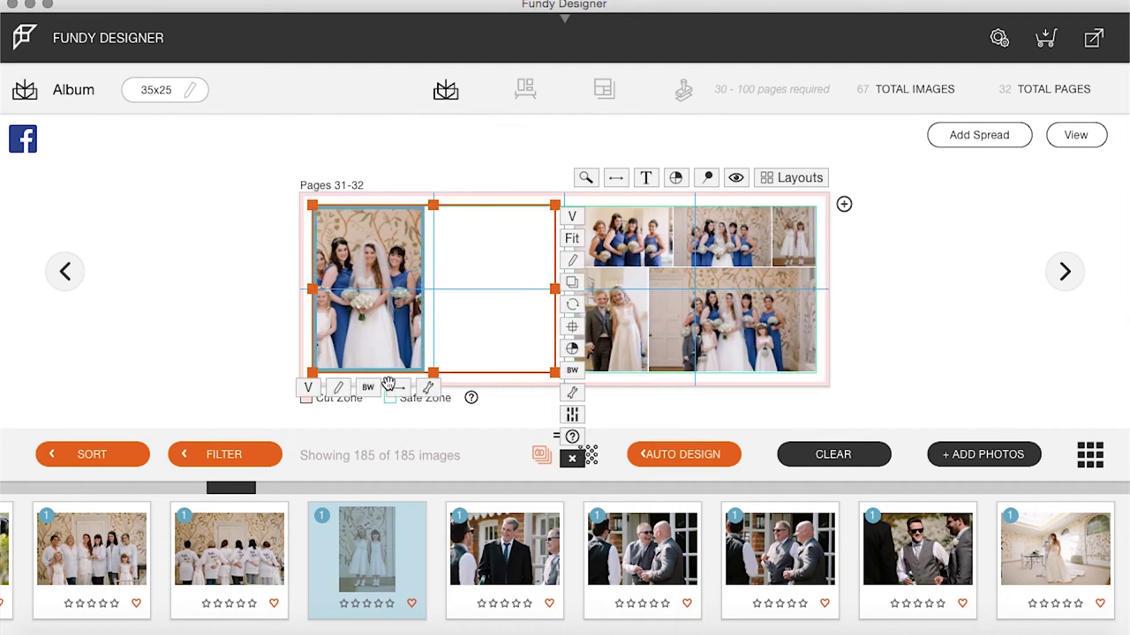
click(319, 394)
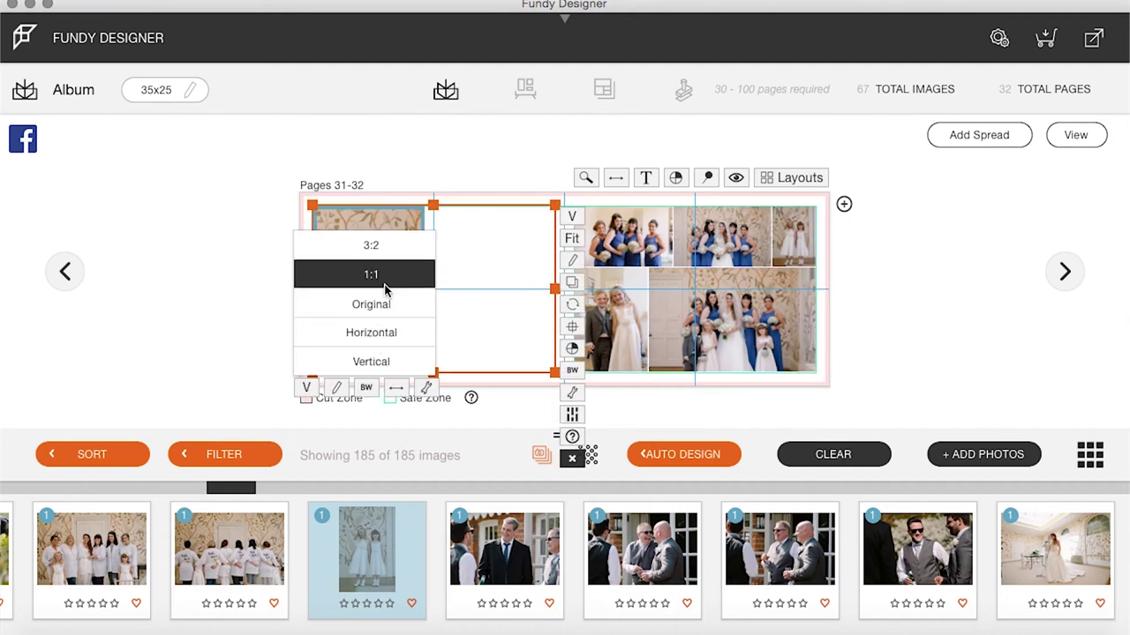
click(388, 280)
click(335, 388)
click(376, 305)
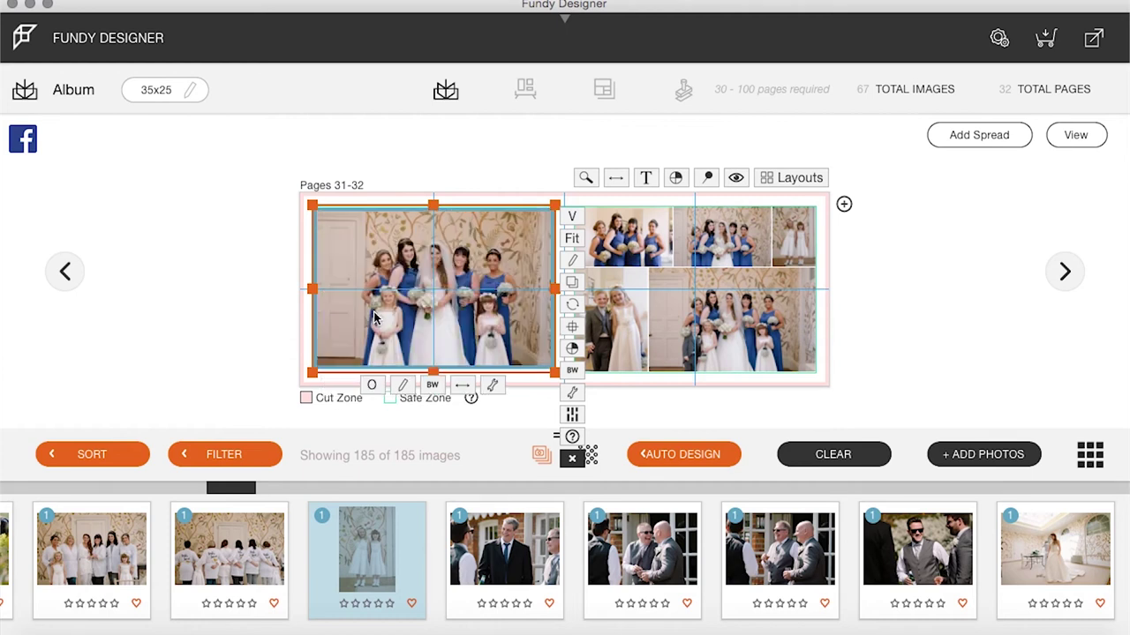
Step: Zoom in on the large bridal party photo and reposition it so the group fills the frame
click(489, 383)
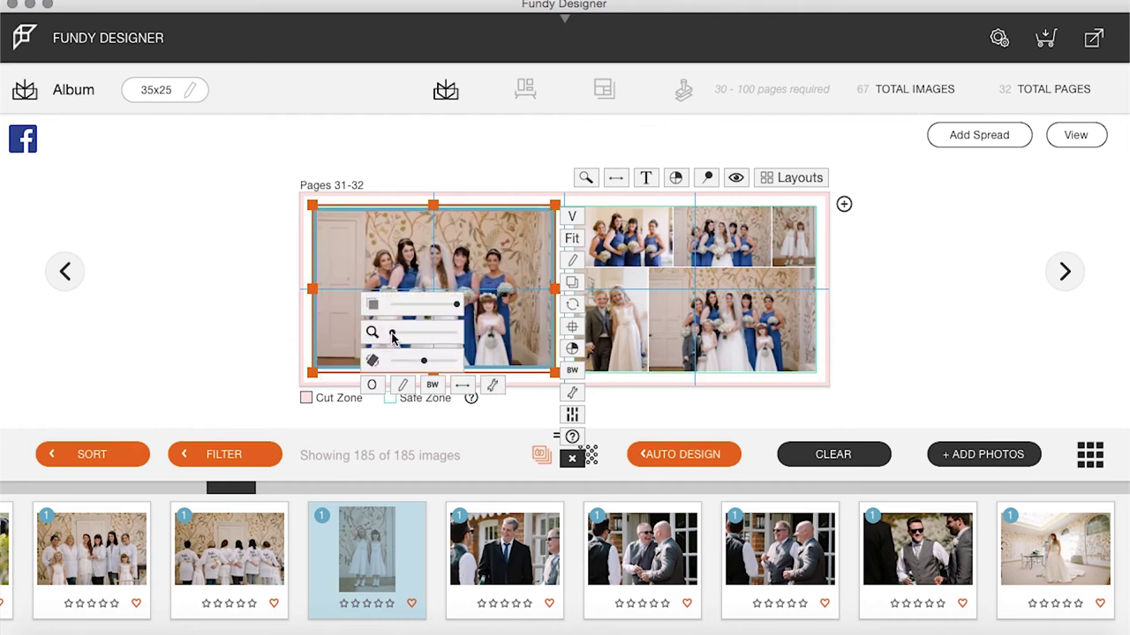
drag(392, 335, 412, 336)
drag(485, 304, 468, 300)
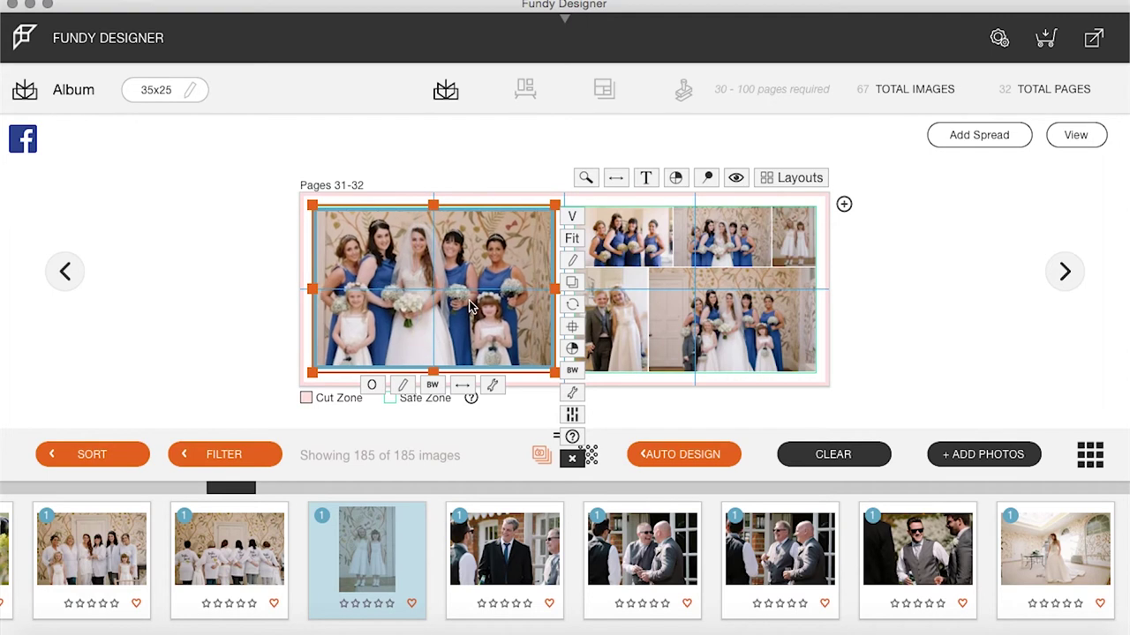
Step: Slightly zoom in on the upper middle bridesmaids photo in the five-photo collage
click(629, 340)
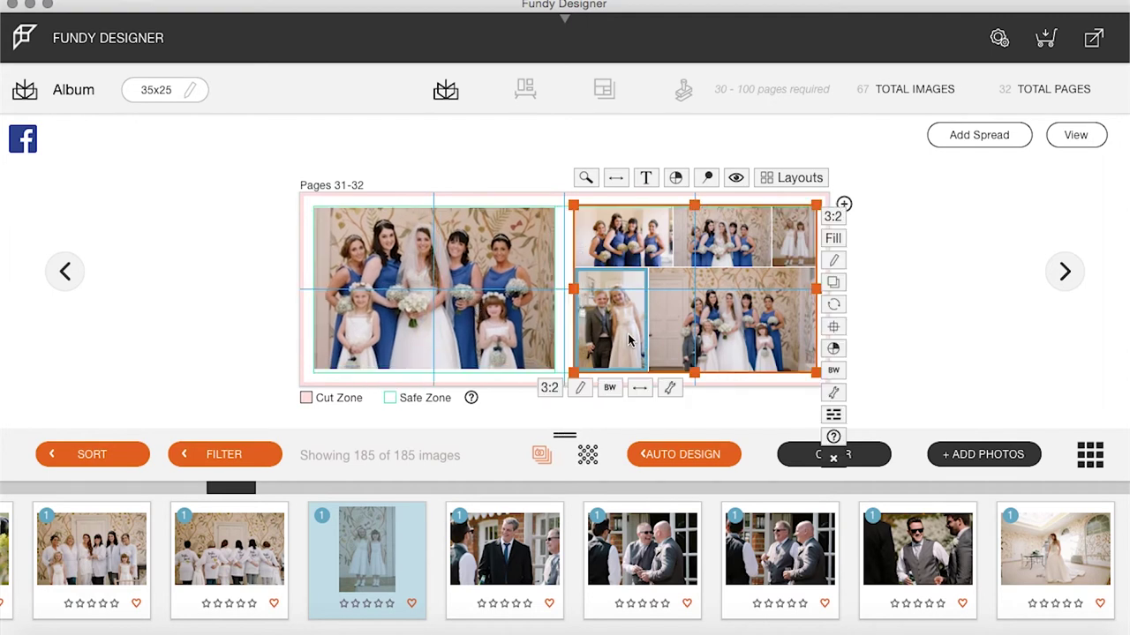
click(747, 232)
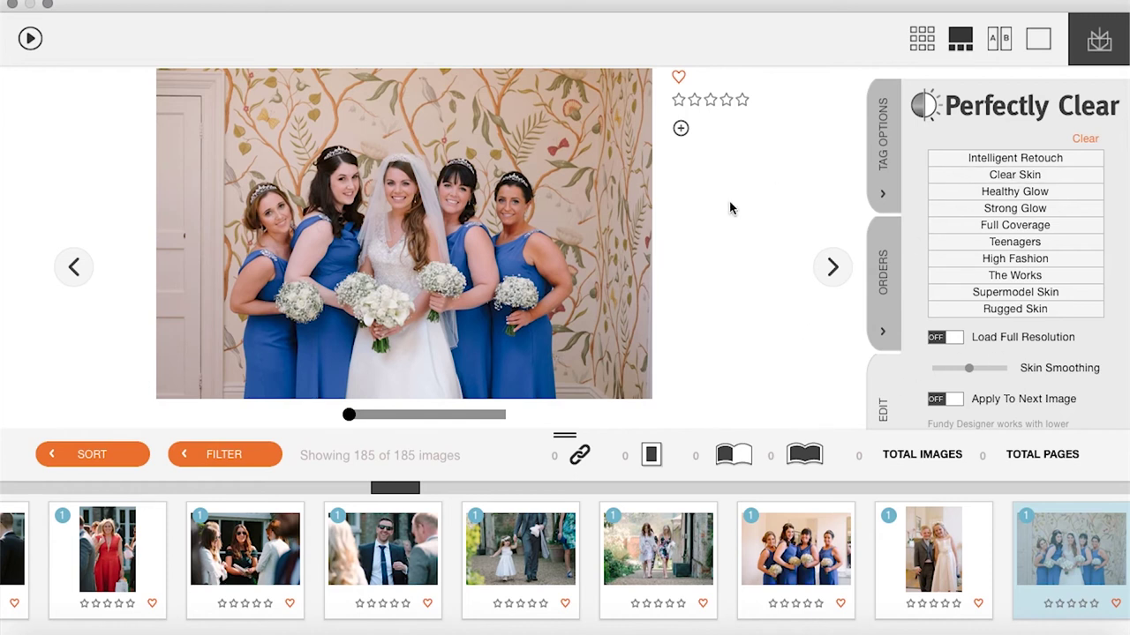
click(13, 5)
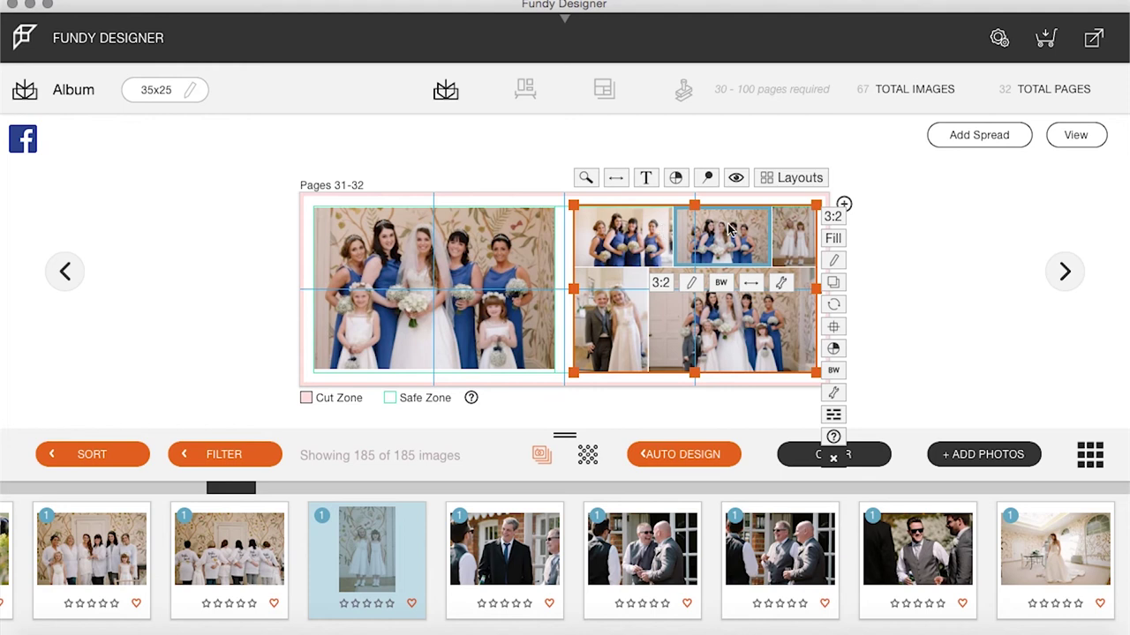
click(780, 283)
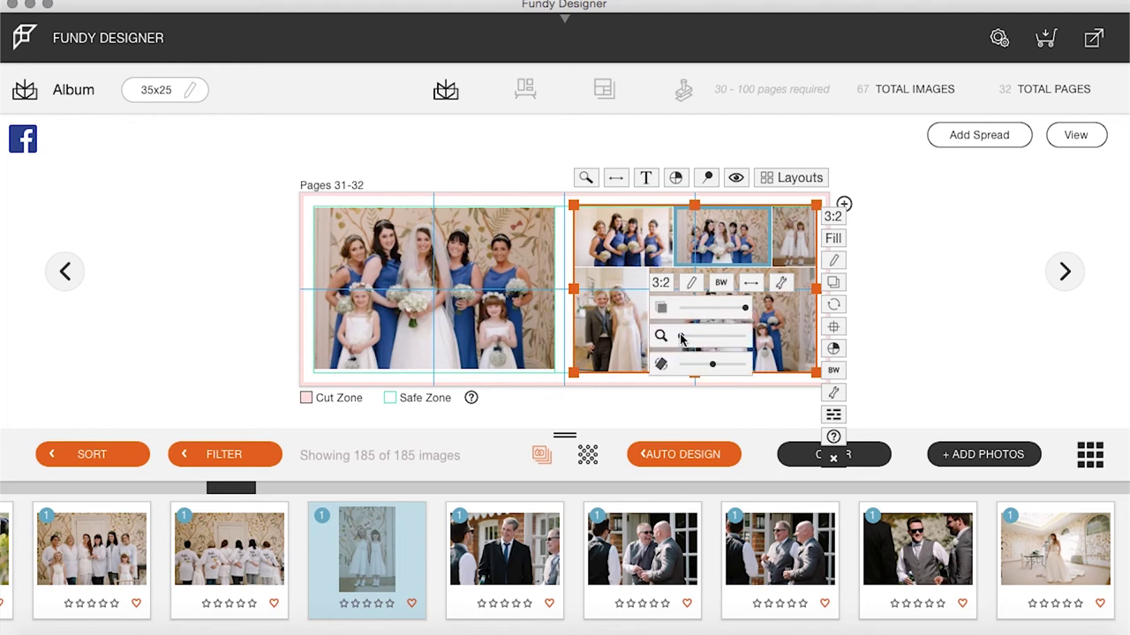
drag(680, 338, 692, 341)
Step: Enlarge the bridal party photo in the collage's lower right frame and return to the album overview
click(722, 313)
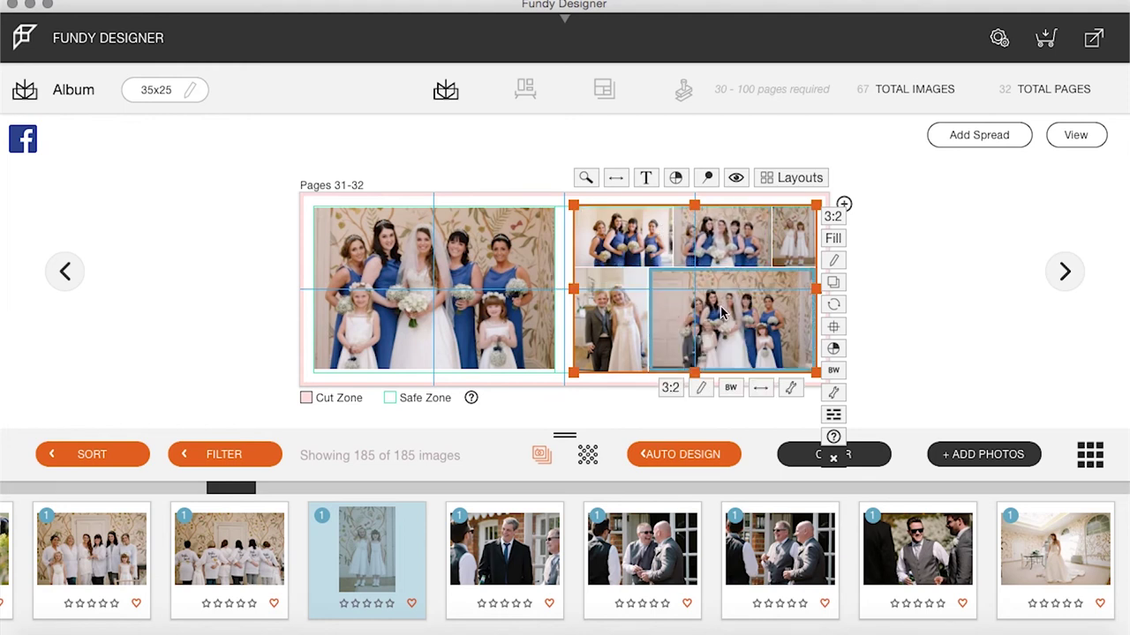
click(787, 387)
drag(694, 337, 718, 343)
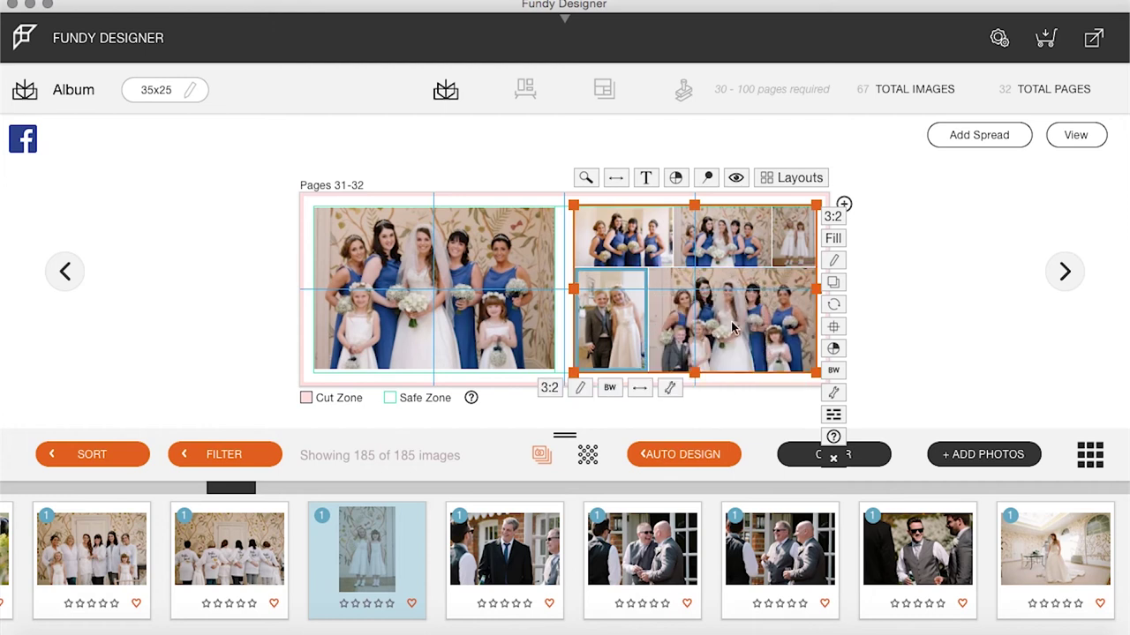
click(1076, 135)
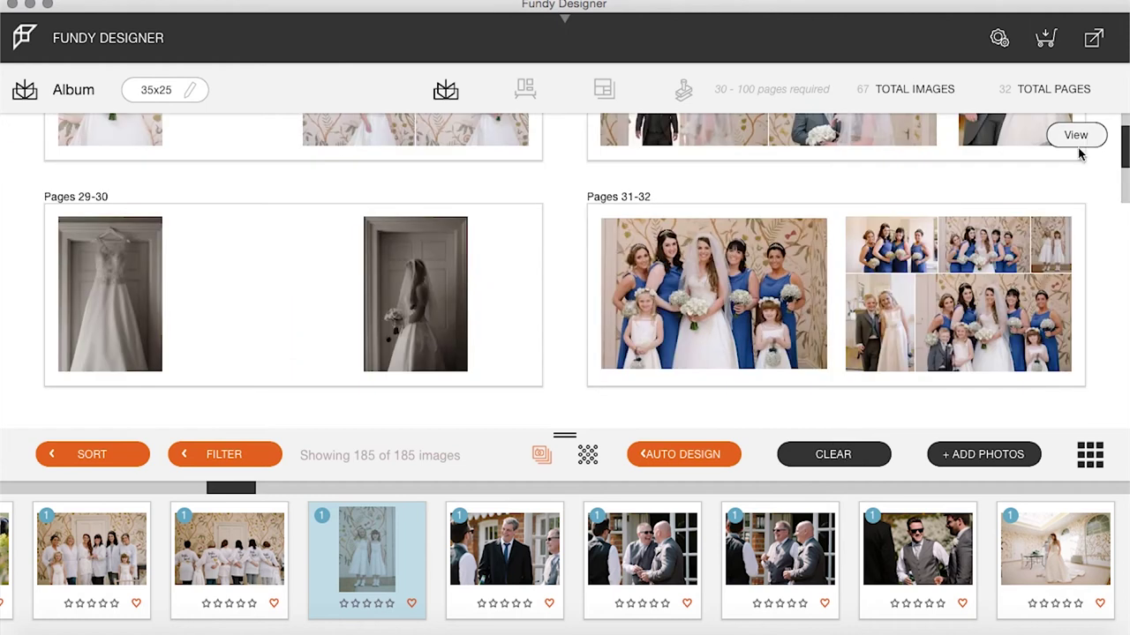
Step: Create the pages 33-34 spread from the three colour photos of the flower girl, page boy and bridesmaid walking down the aisle
scroll(764, 383, down, 3)
scroll(882, 576, right, 15)
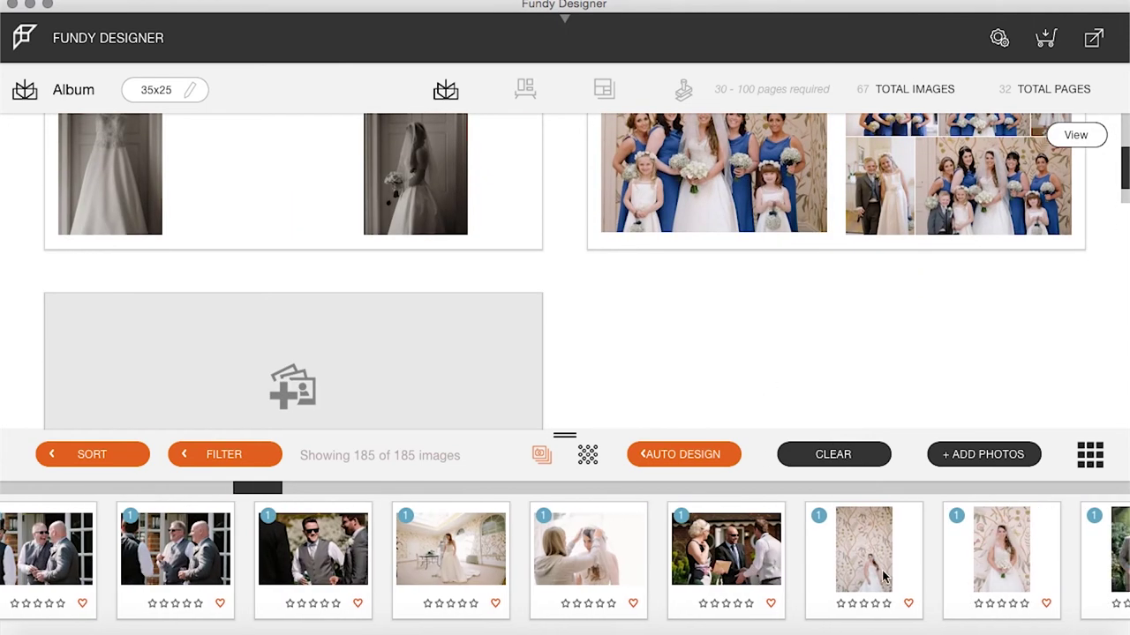
scroll(882, 576, right, 15)
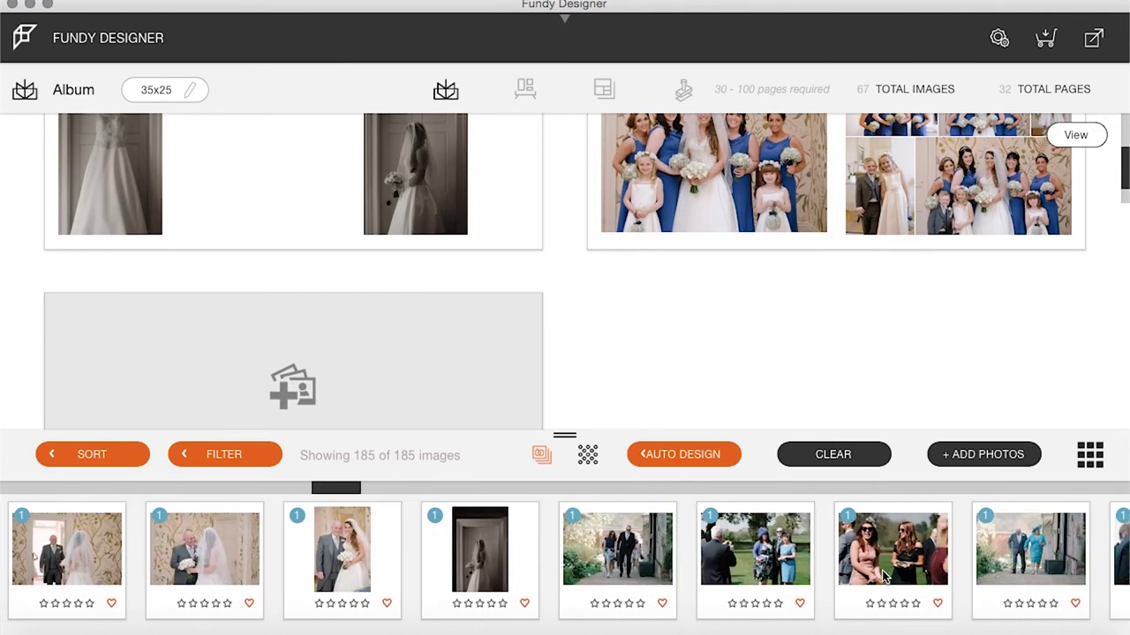
scroll(883, 576, right, 8)
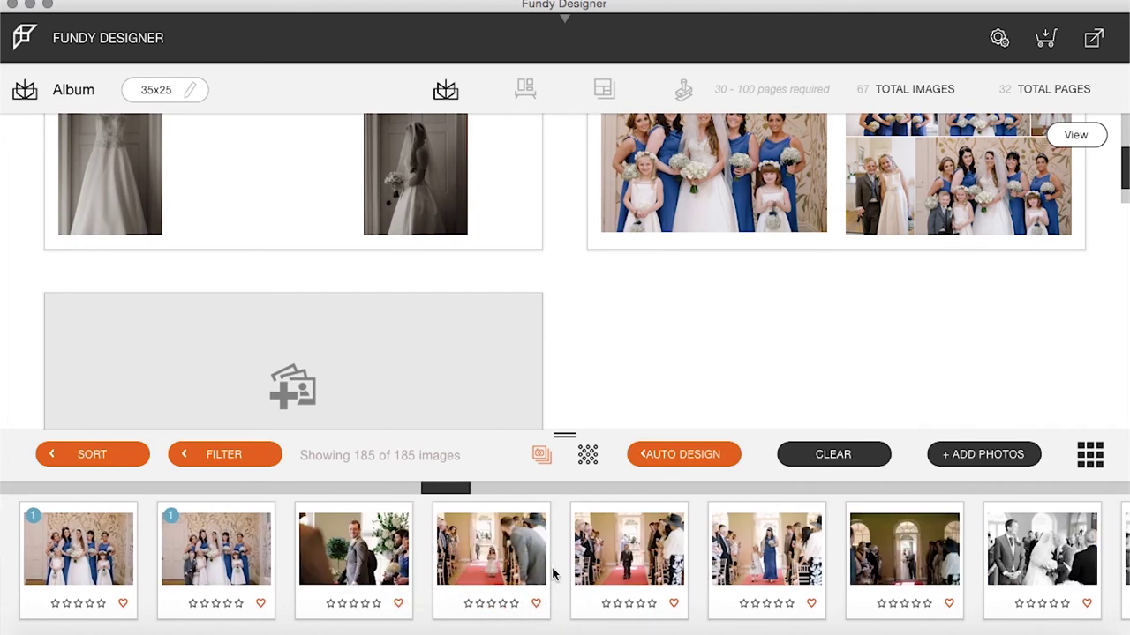
click(479, 546)
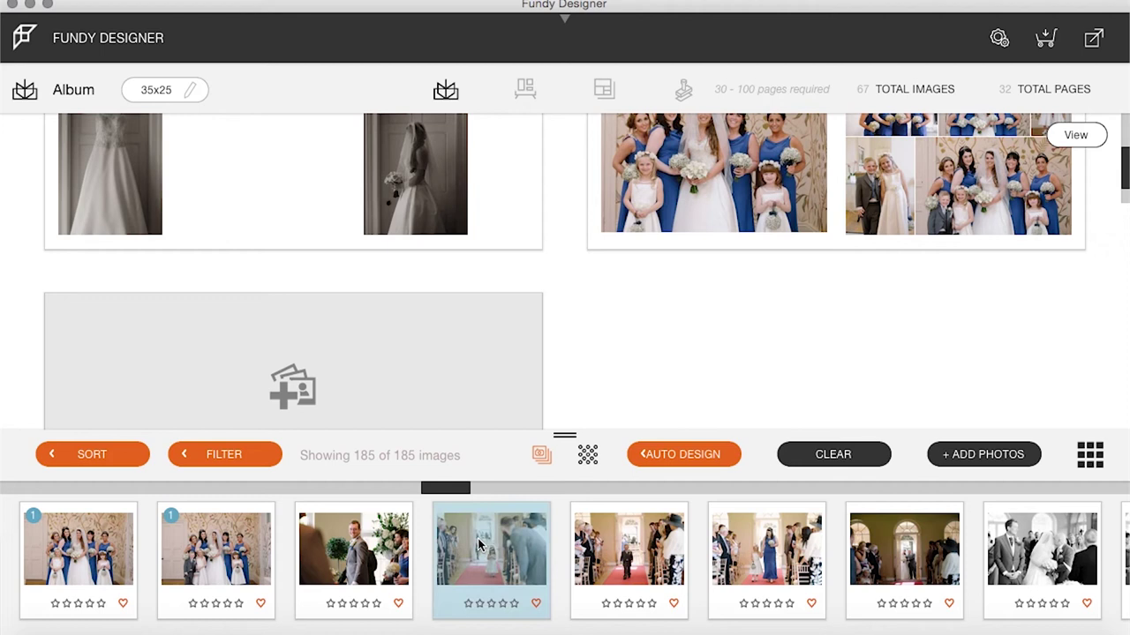
shift+click(587, 556)
shift+click(788, 535)
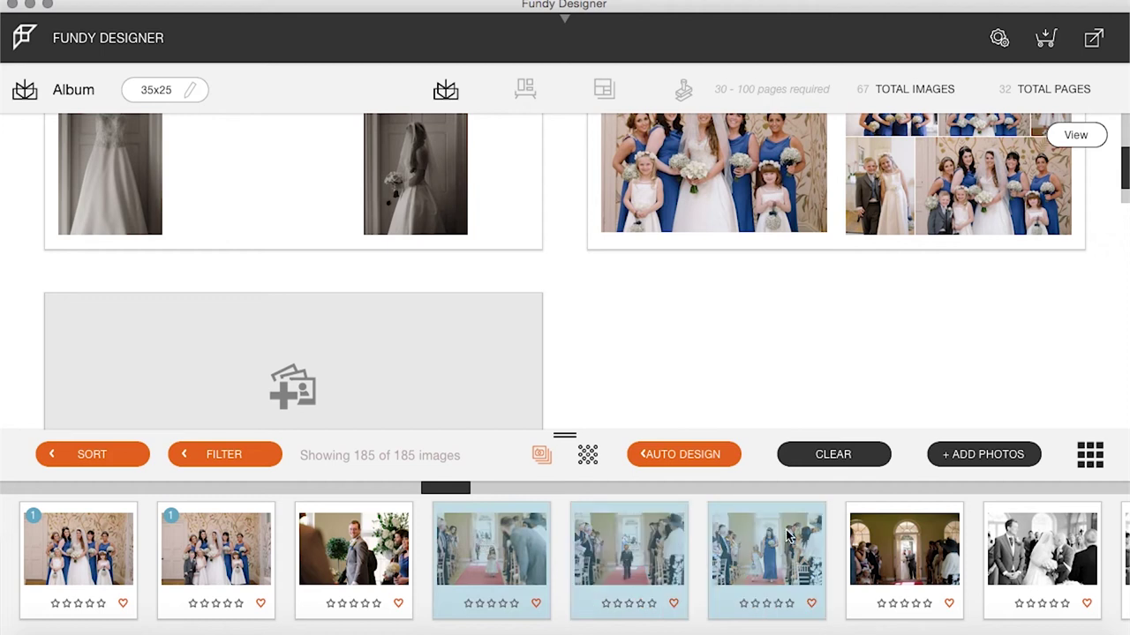
drag(513, 531, 348, 370)
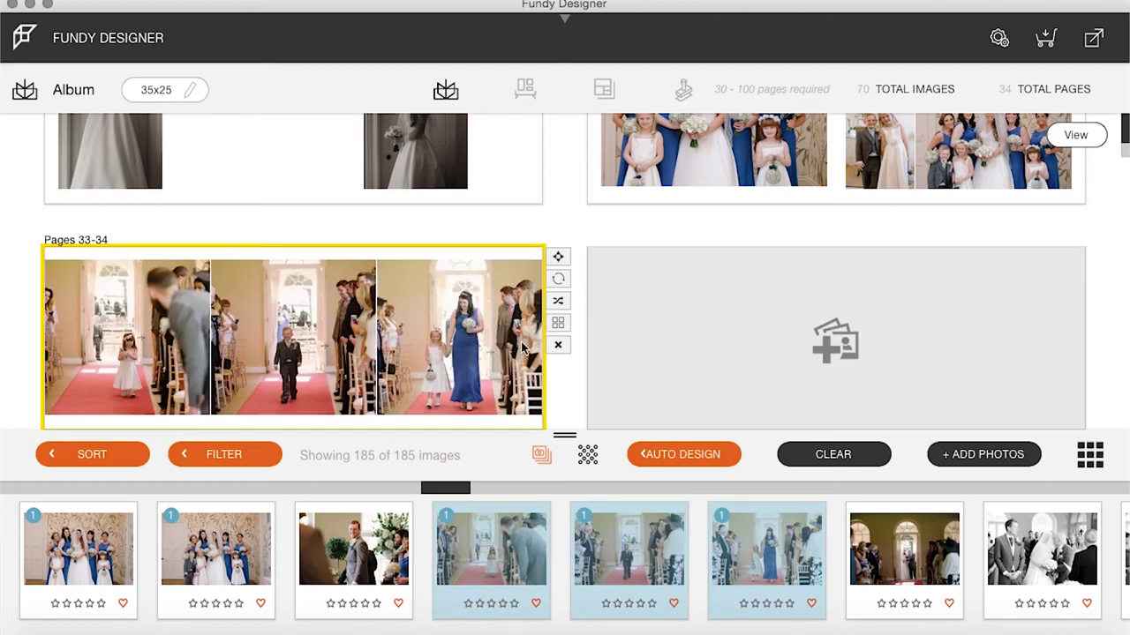
scroll(345, 326, down, 1)
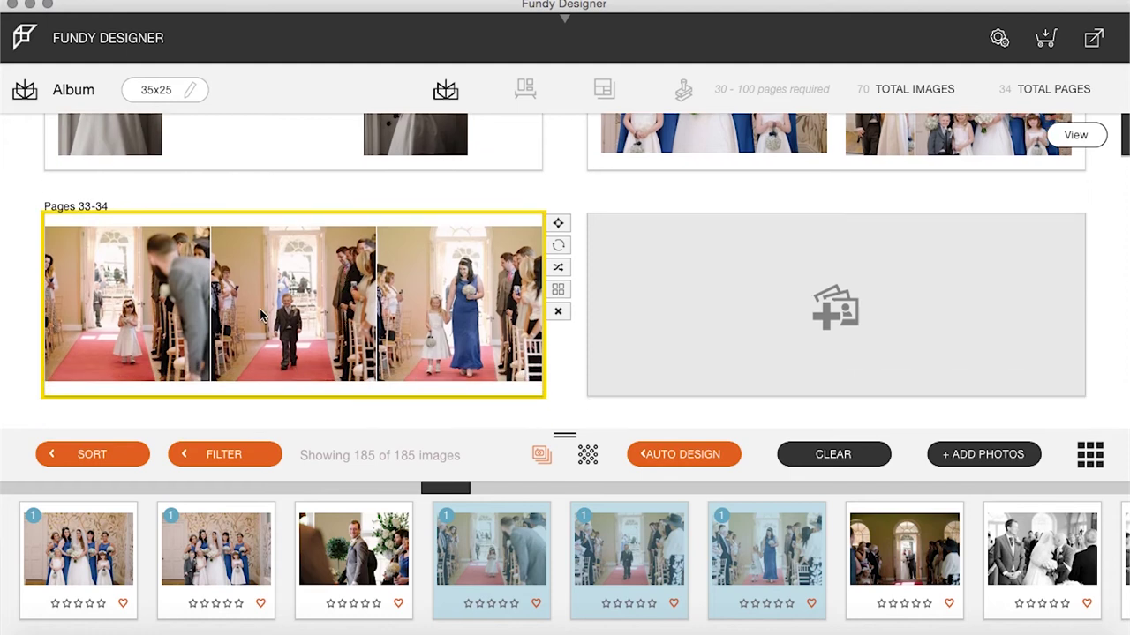
Step: Apply the layout with three equal side-by-side photos to pages 33-34 and swap the page boy and bridesmaid photos
mouse_move(148, 286)
mouse_down()
mouse_move(128, 278)
mouse_move(155, 287)
mouse_up()
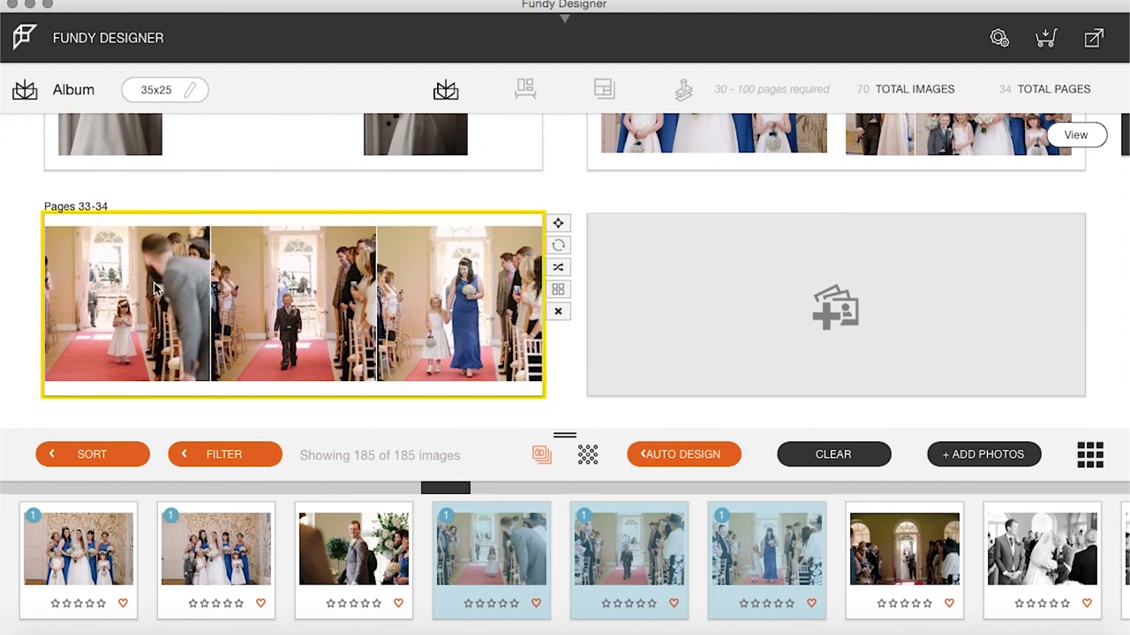
double_click(254, 299)
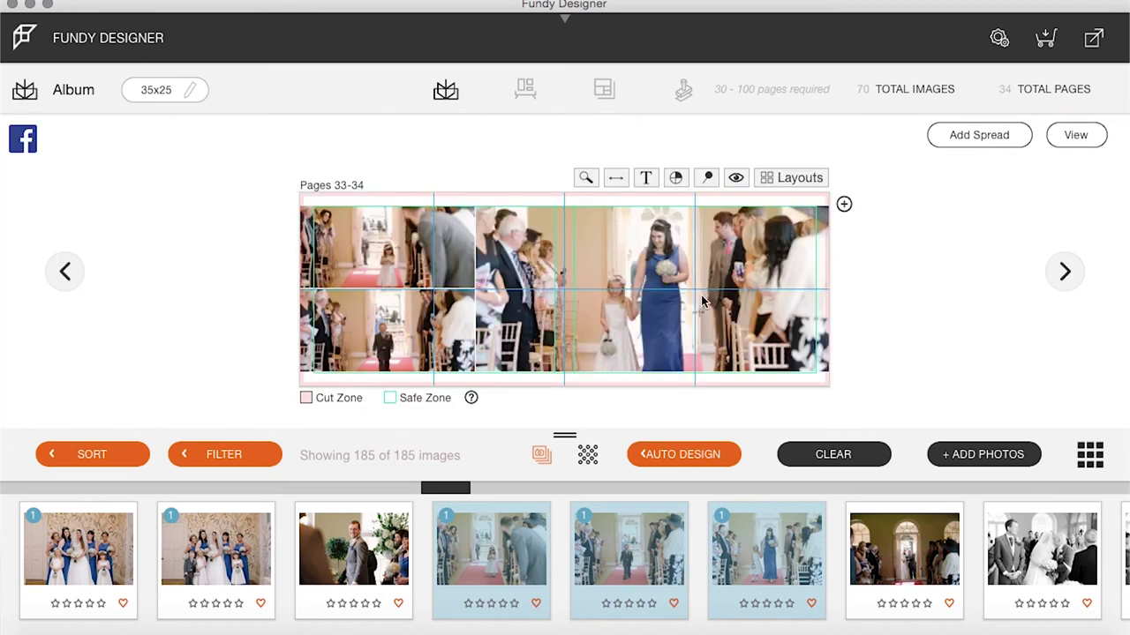
click(787, 177)
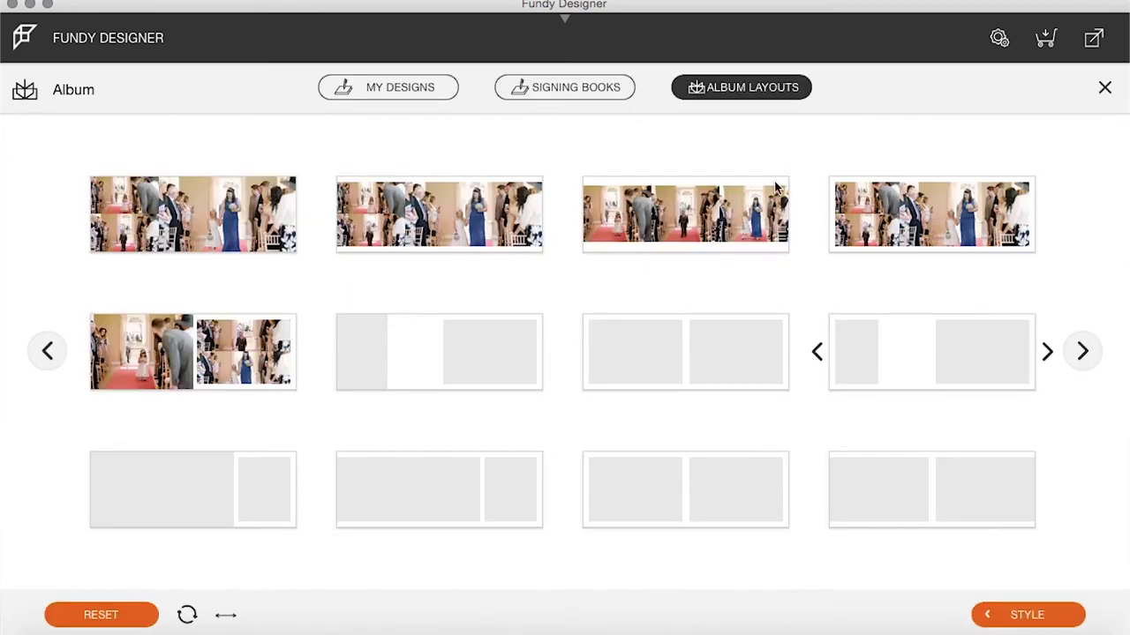
click(688, 214)
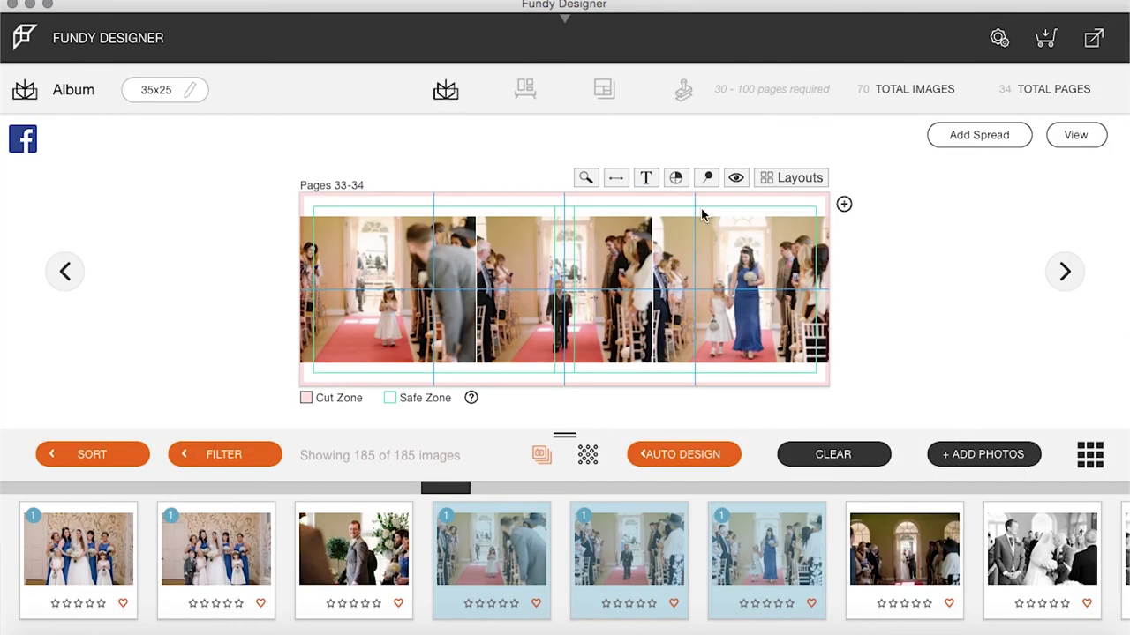
drag(612, 274, 607, 298)
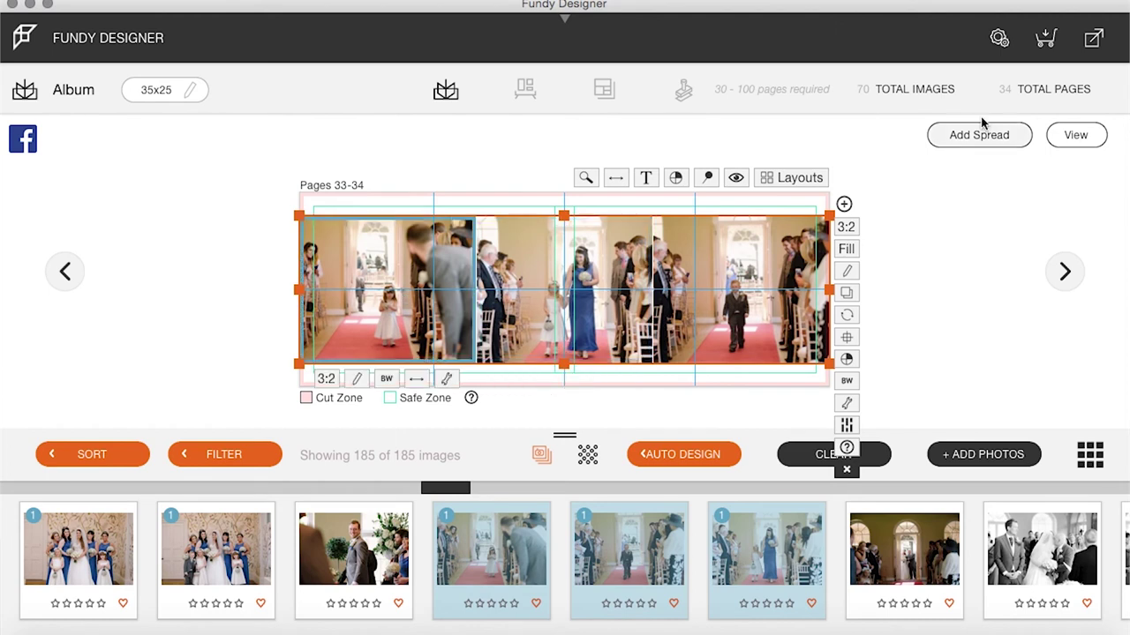
click(1076, 134)
Step: Create the pages 35-36 spread from the photo of the waiting groom and the dark photo of the bride's entrance
scroll(891, 323, down, 1)
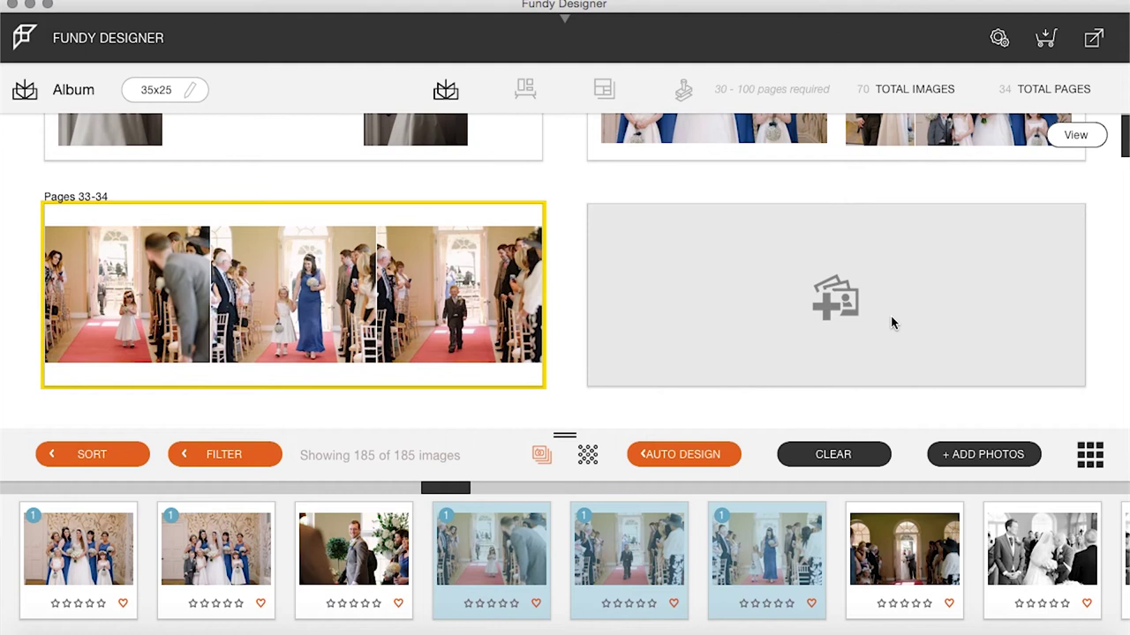
click(350, 542)
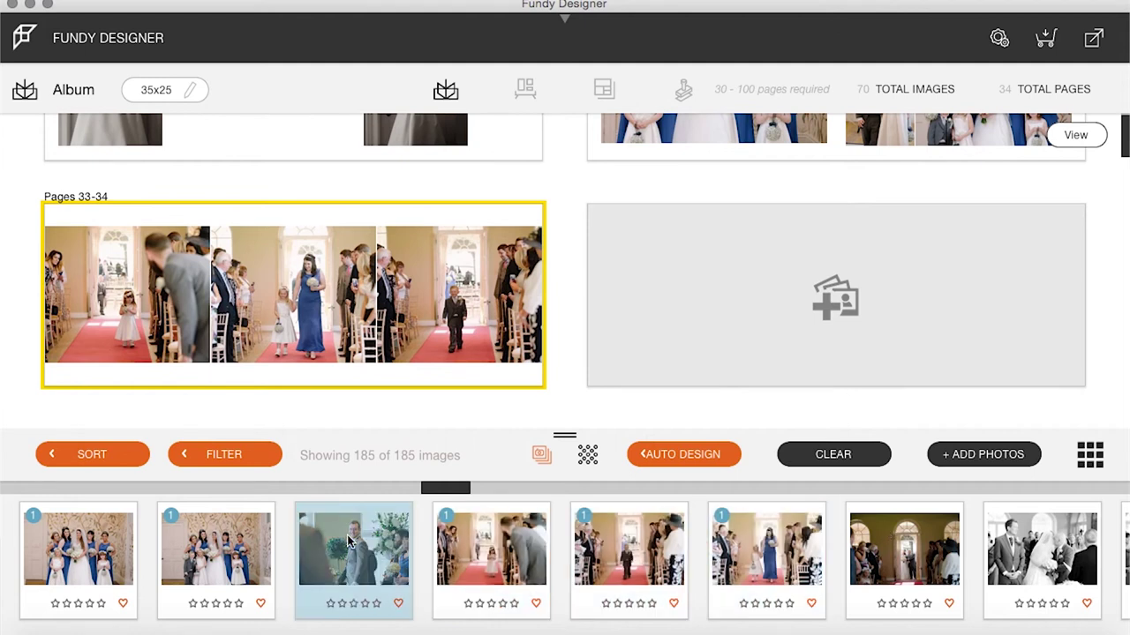
click(920, 547)
drag(674, 285, 676, 289)
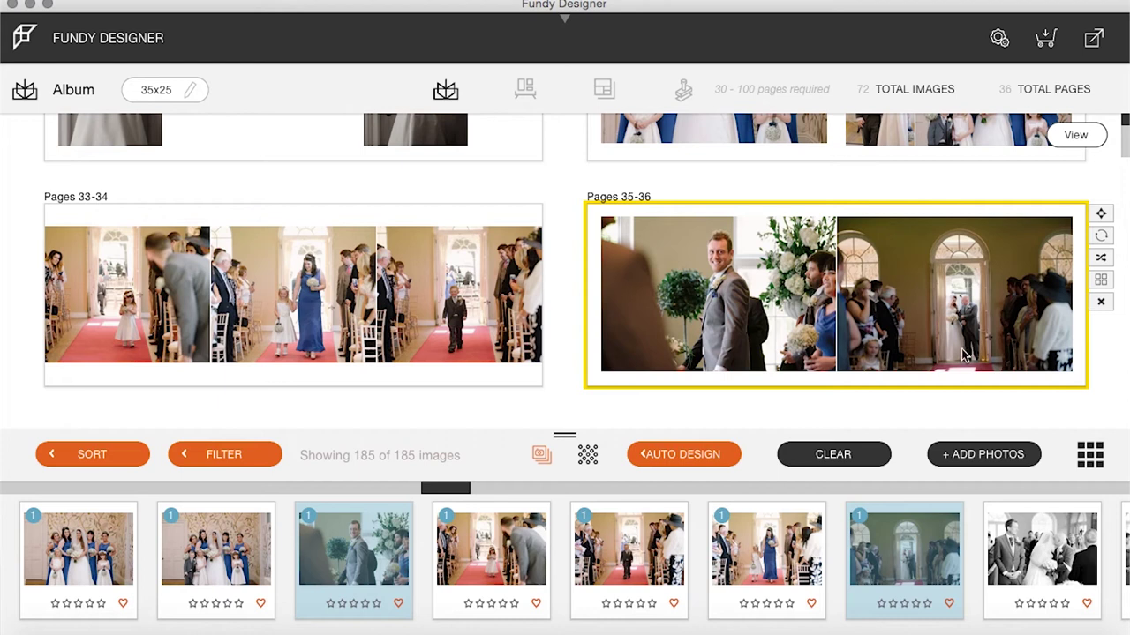
Step: Open the pages 35-36 spread and slightly zoom in on the bride's entrance photo and the groom photo
double_click(933, 287)
click(713, 293)
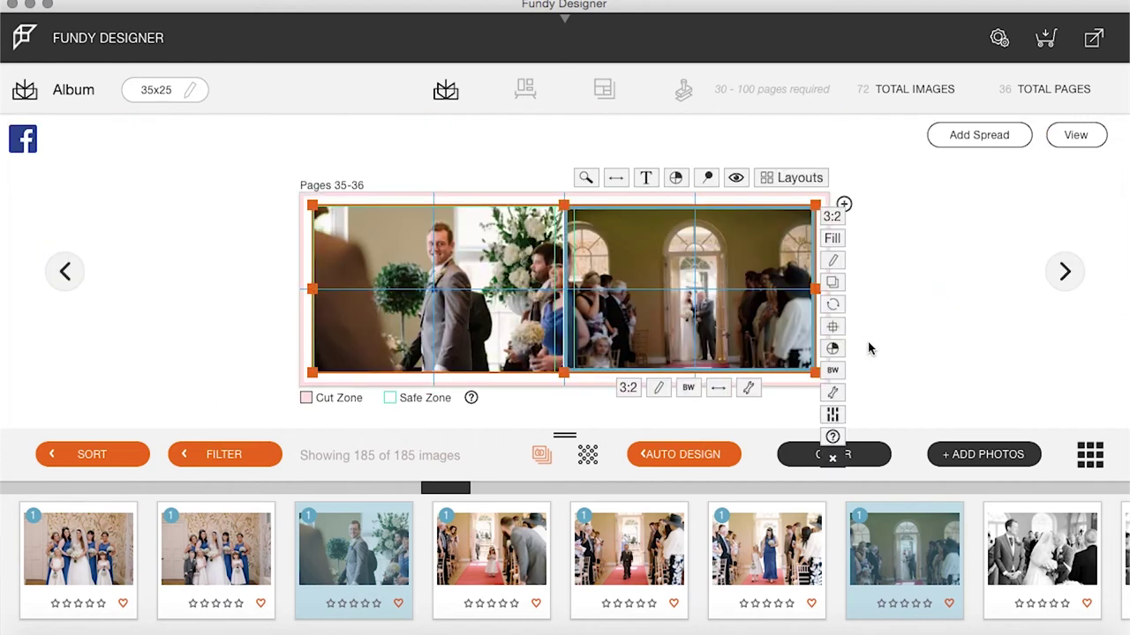
click(718, 388)
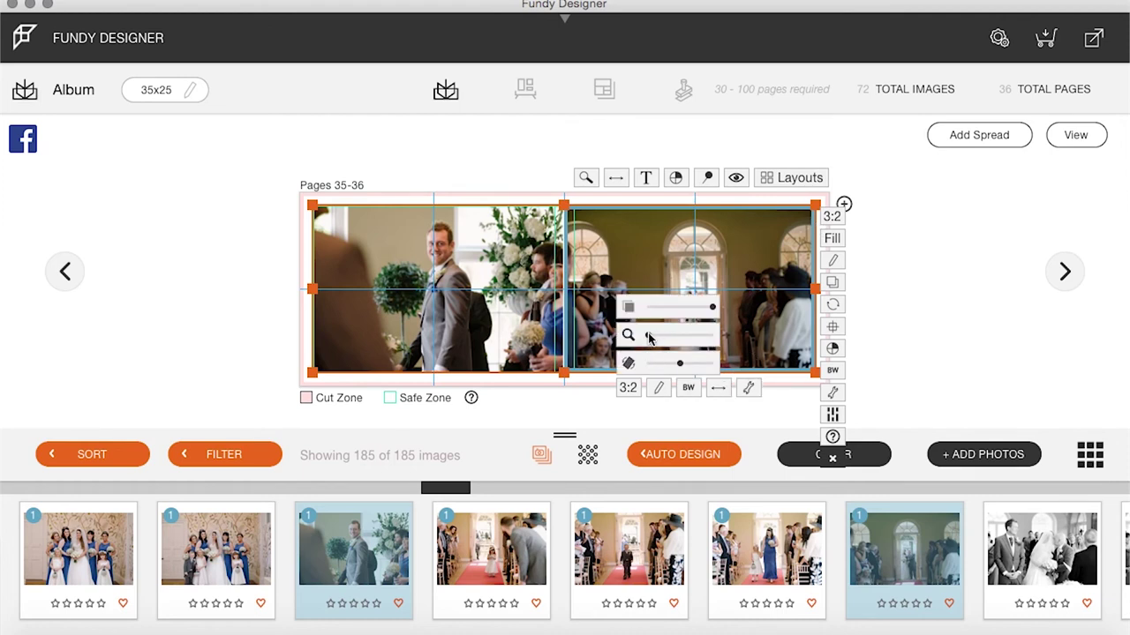
click(437, 344)
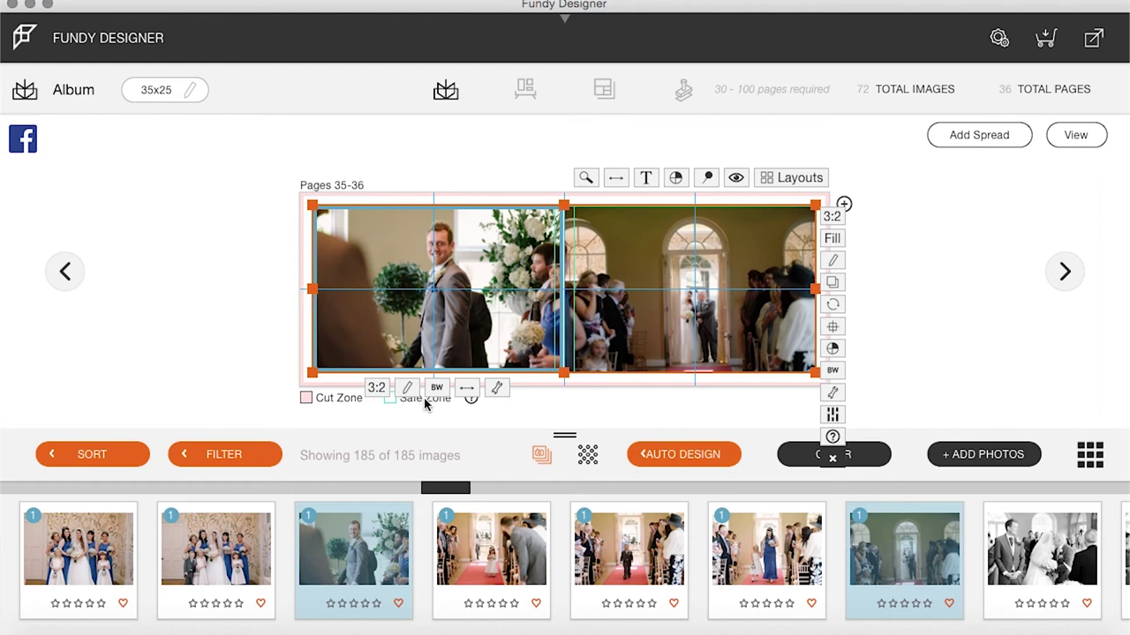
click(466, 388)
drag(396, 334, 401, 333)
Step: Slightly rotate the bride's entrance photo to straighten it and return to the album overview
click(739, 273)
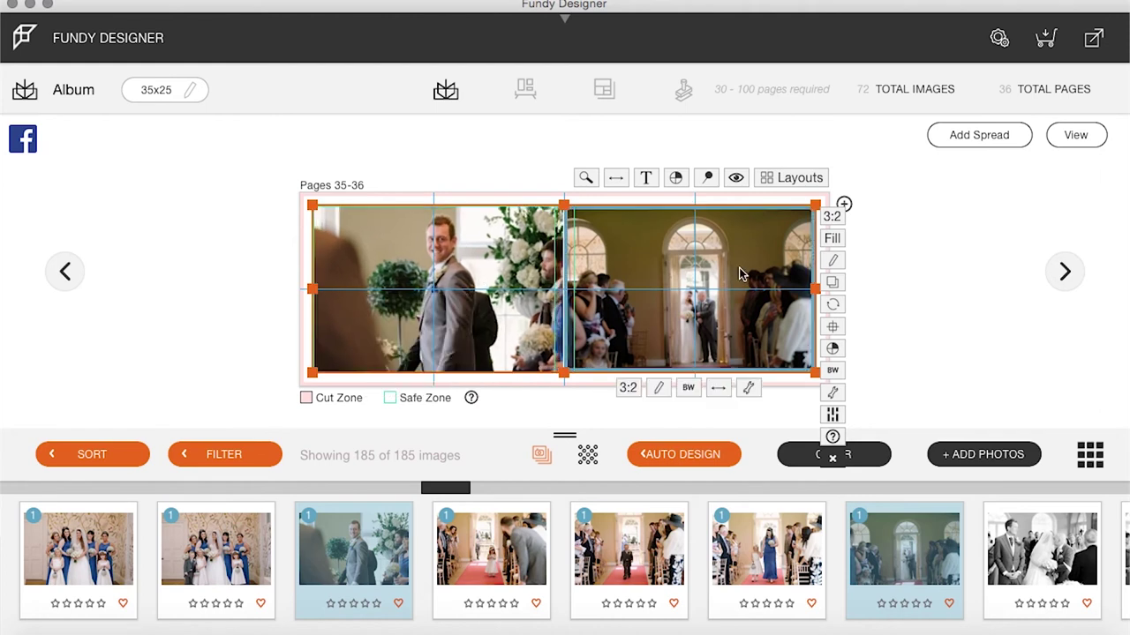
click(747, 387)
drag(679, 369, 681, 372)
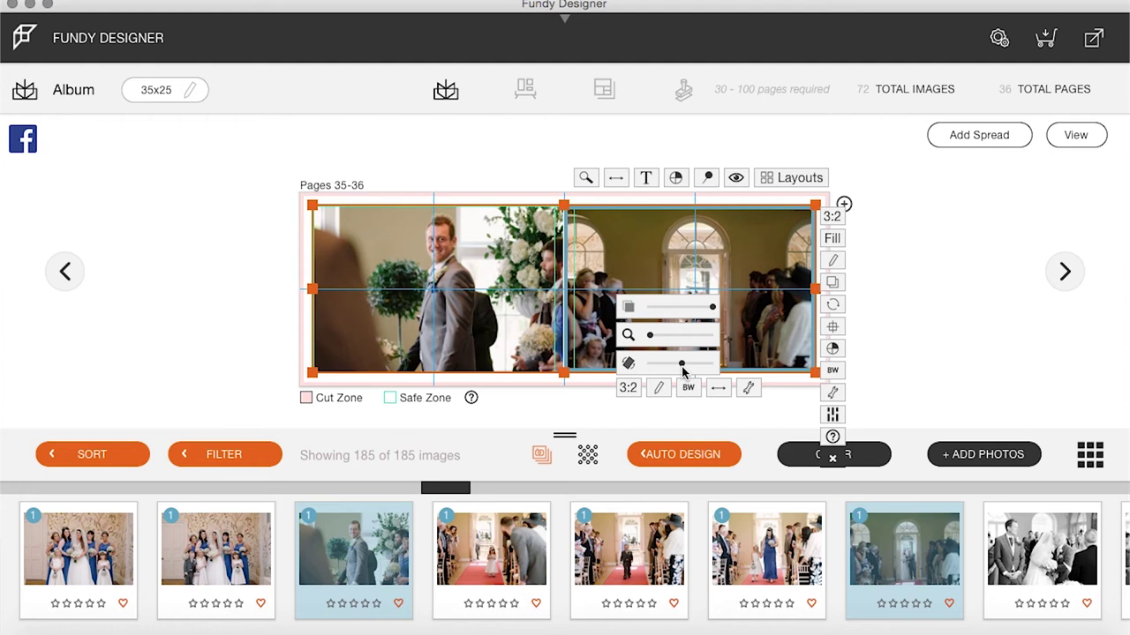
click(1076, 135)
Step: Create the pages 37-38 spread from the nine consecutive black-and-white ceremony photos
scroll(902, 591, right, 10)
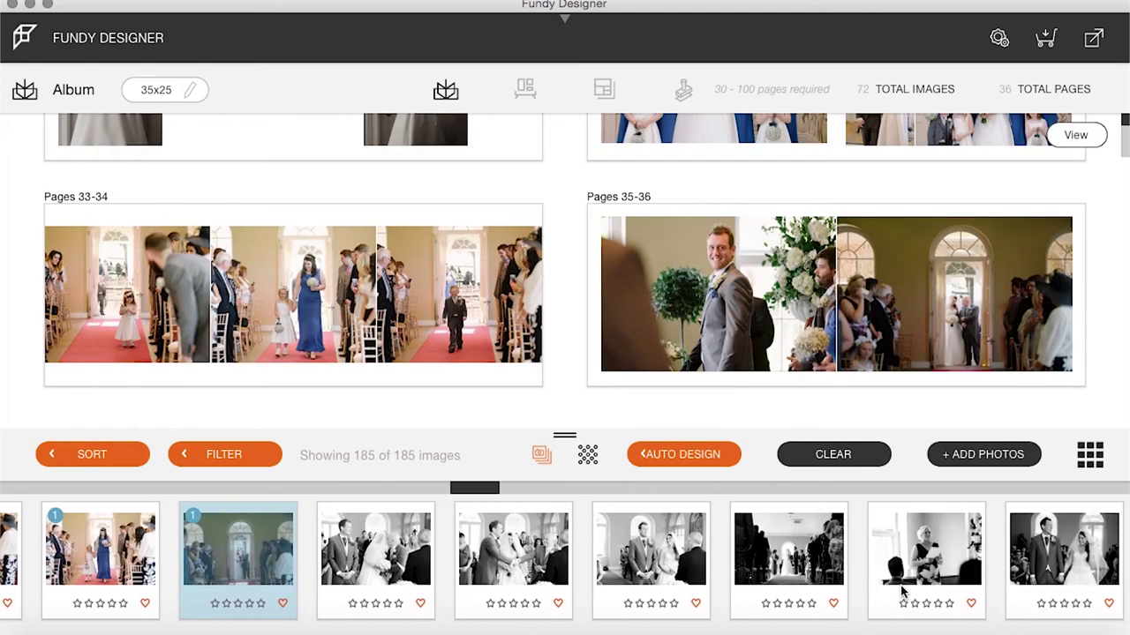
scroll(654, 289, down, 5)
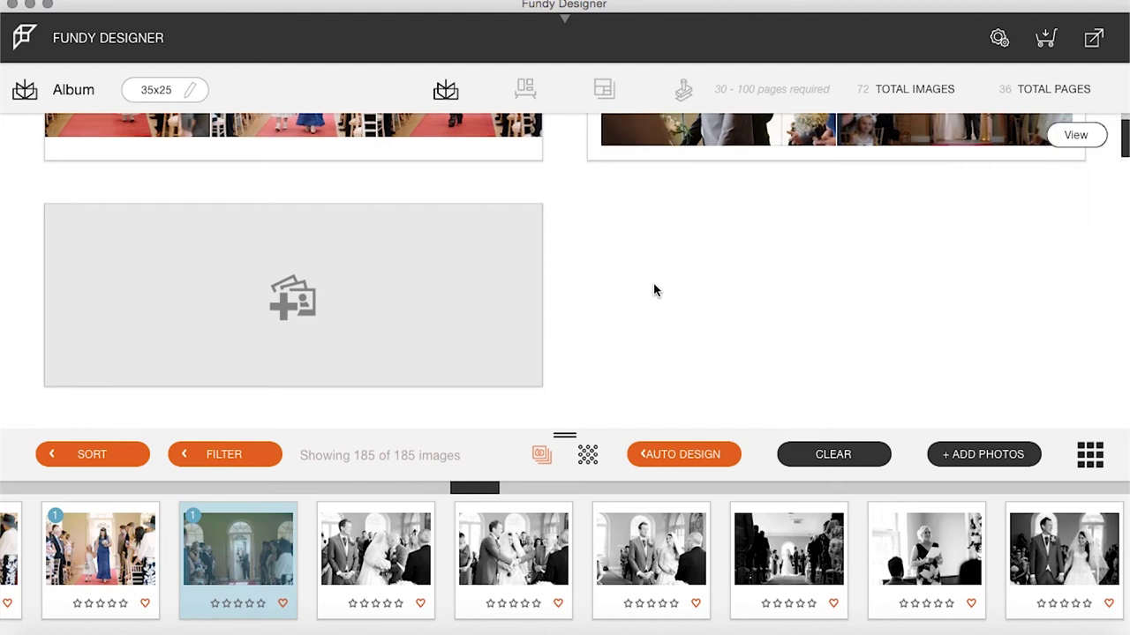
click(419, 549)
scroll(741, 530, right, 3)
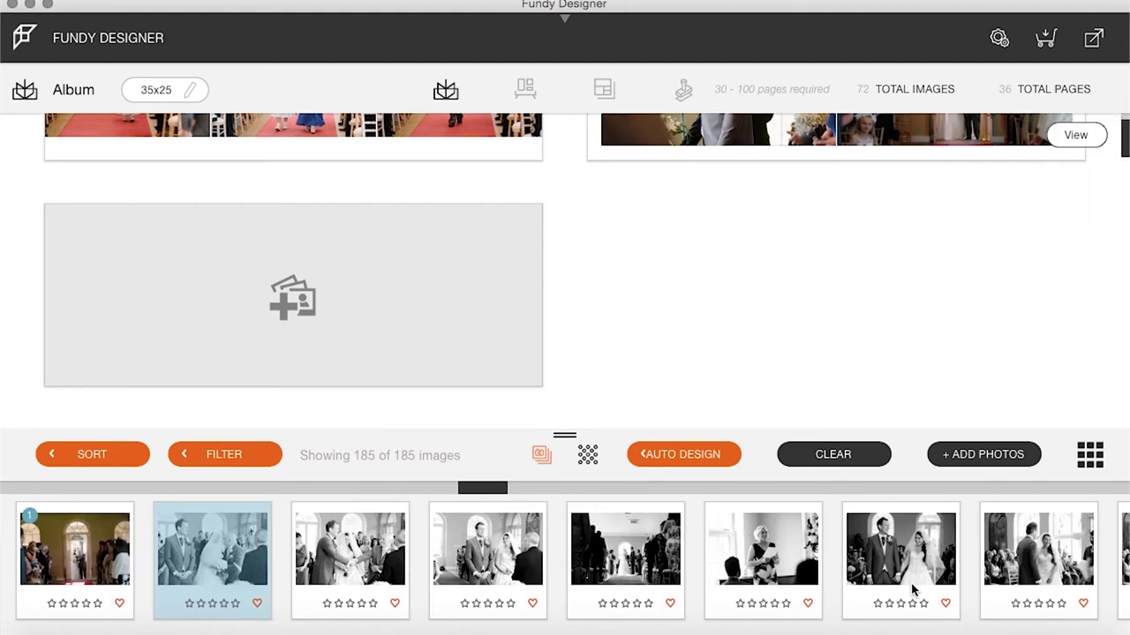
click(321, 558)
click(474, 560)
click(613, 561)
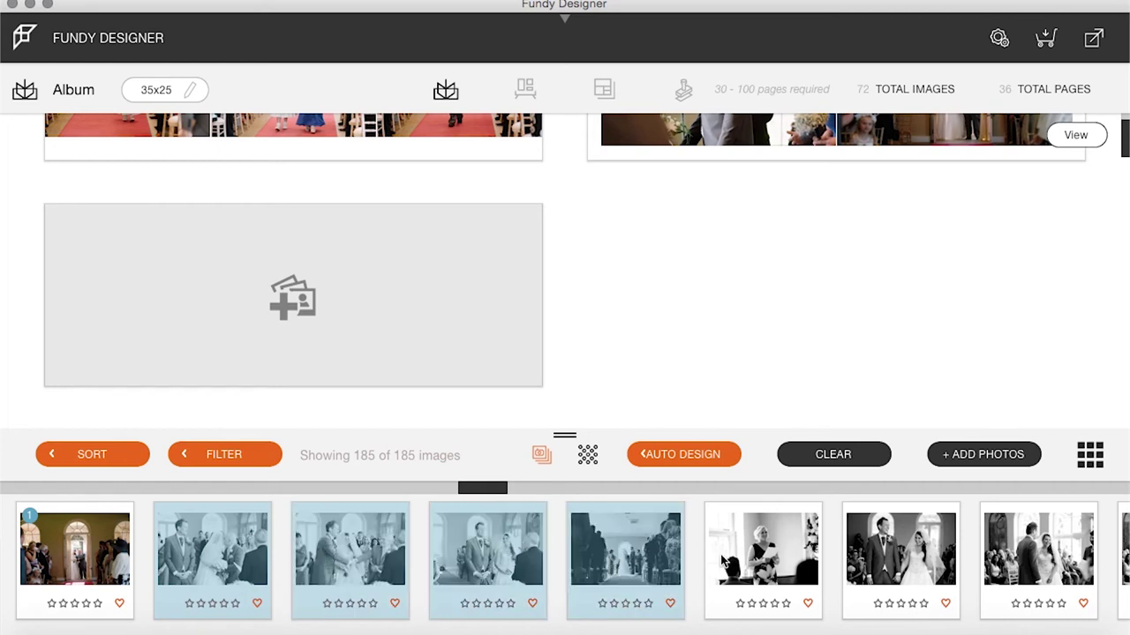
click(724, 562)
click(858, 551)
scroll(618, 556, right, 6)
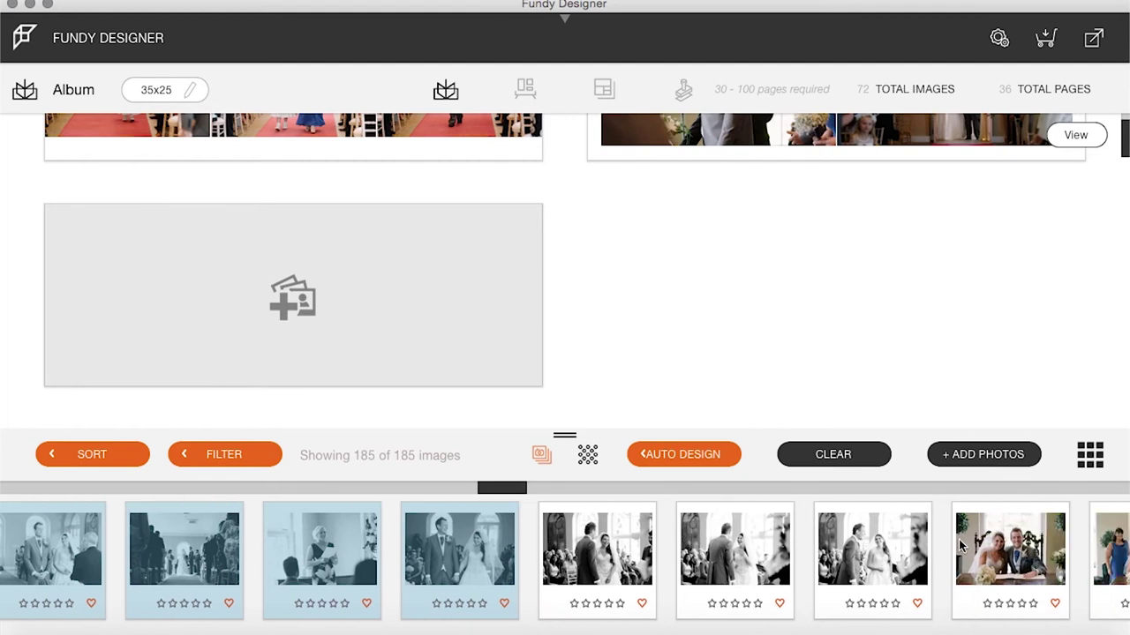
click(439, 561)
click(603, 567)
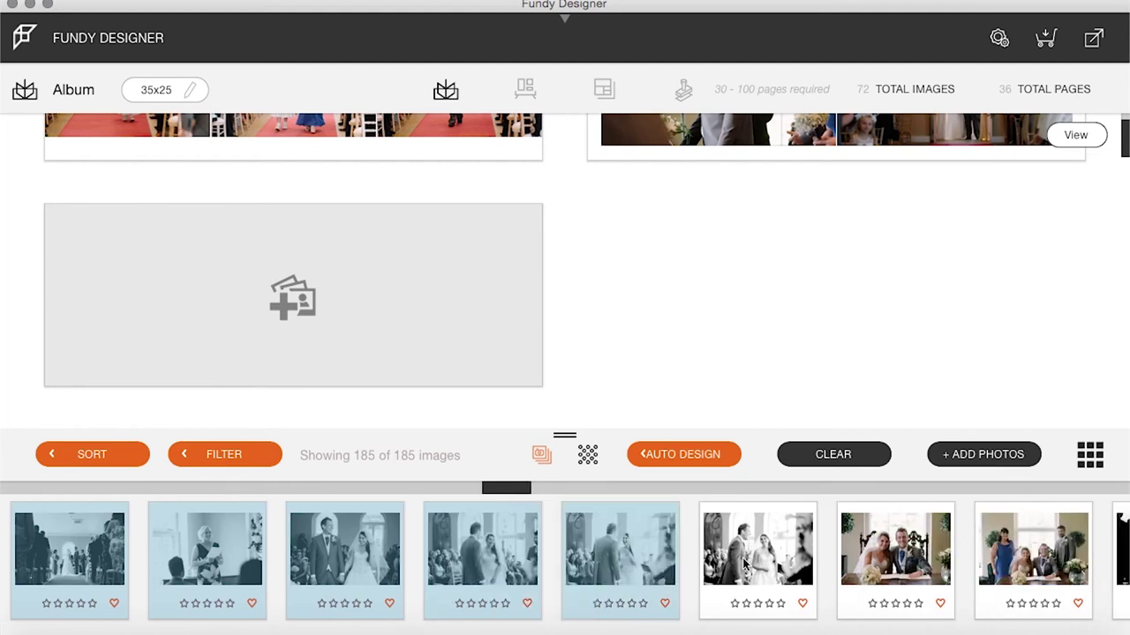
click(763, 554)
drag(606, 533, 358, 269)
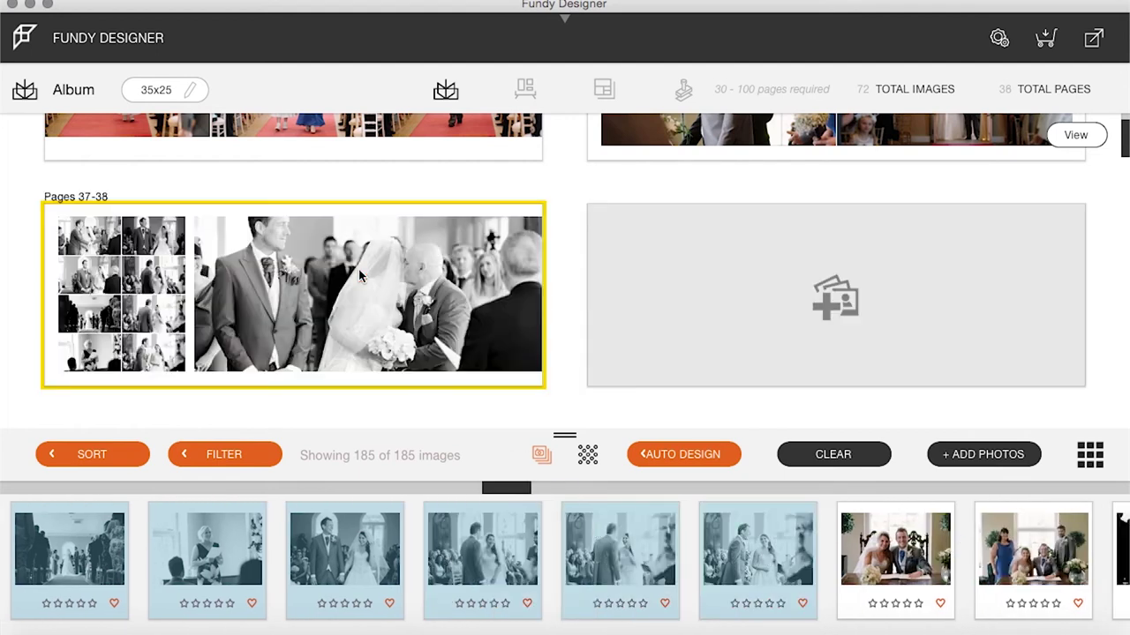
Step: Apply the white-bordered nine-photo grid layout to pages 37-38 and swap the lower right photo with the middle one of the small left column
click(558, 280)
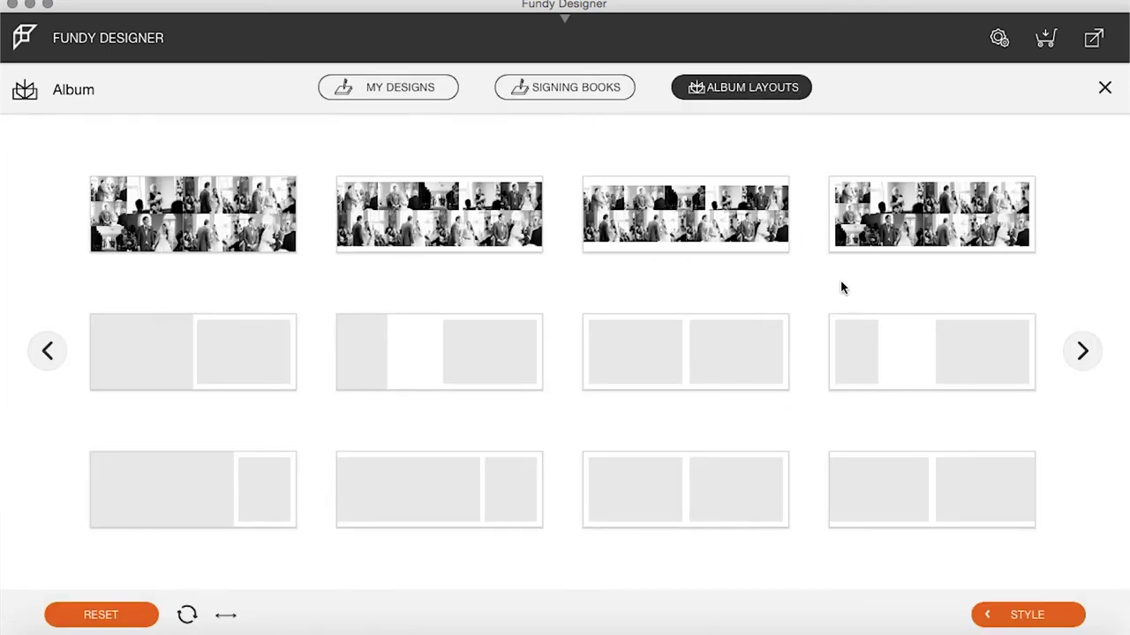
click(921, 226)
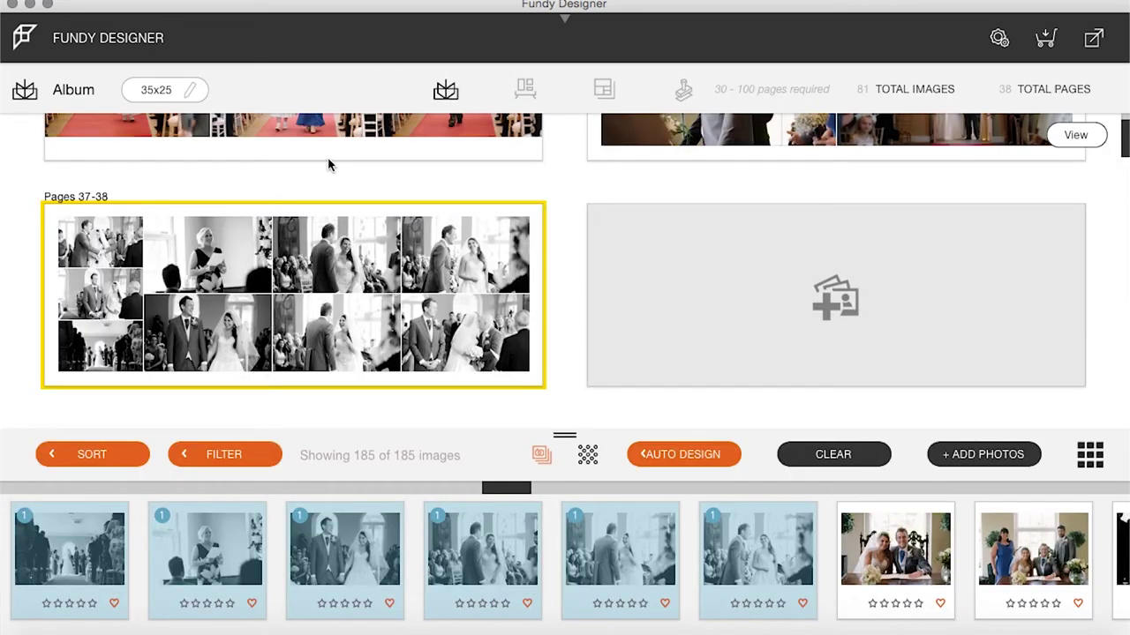
double_click(179, 284)
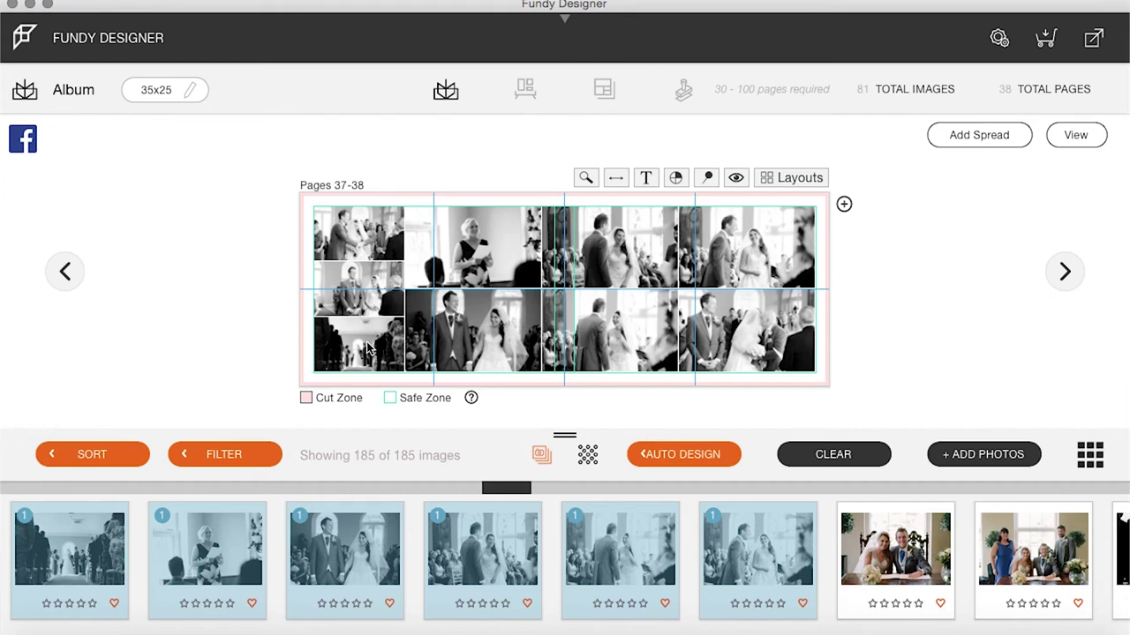
drag(768, 345, 372, 291)
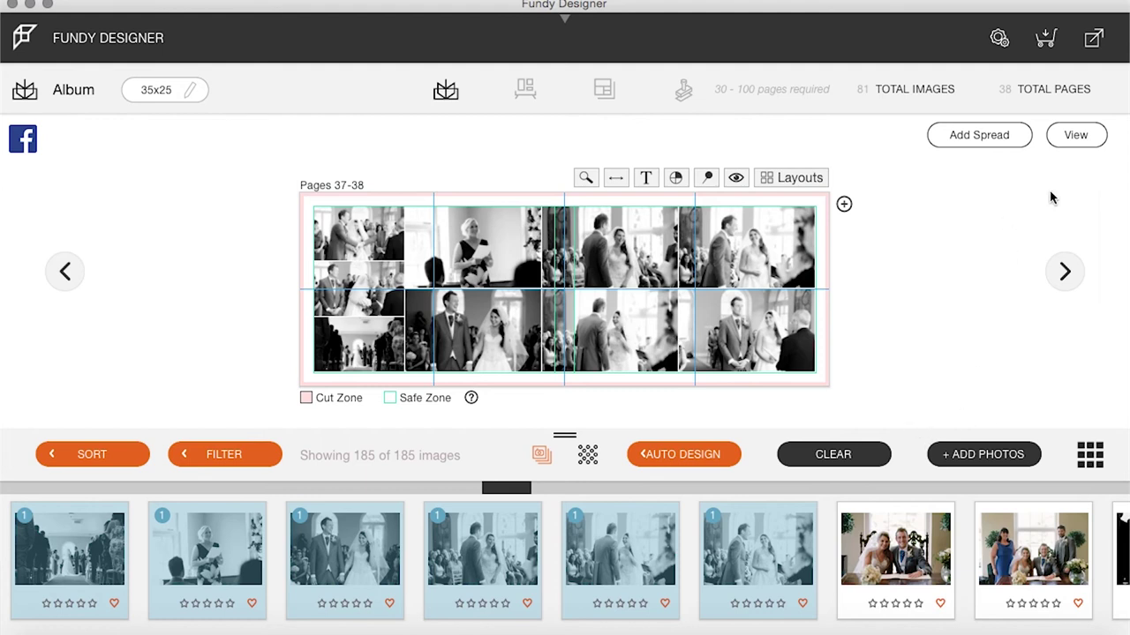
click(1088, 141)
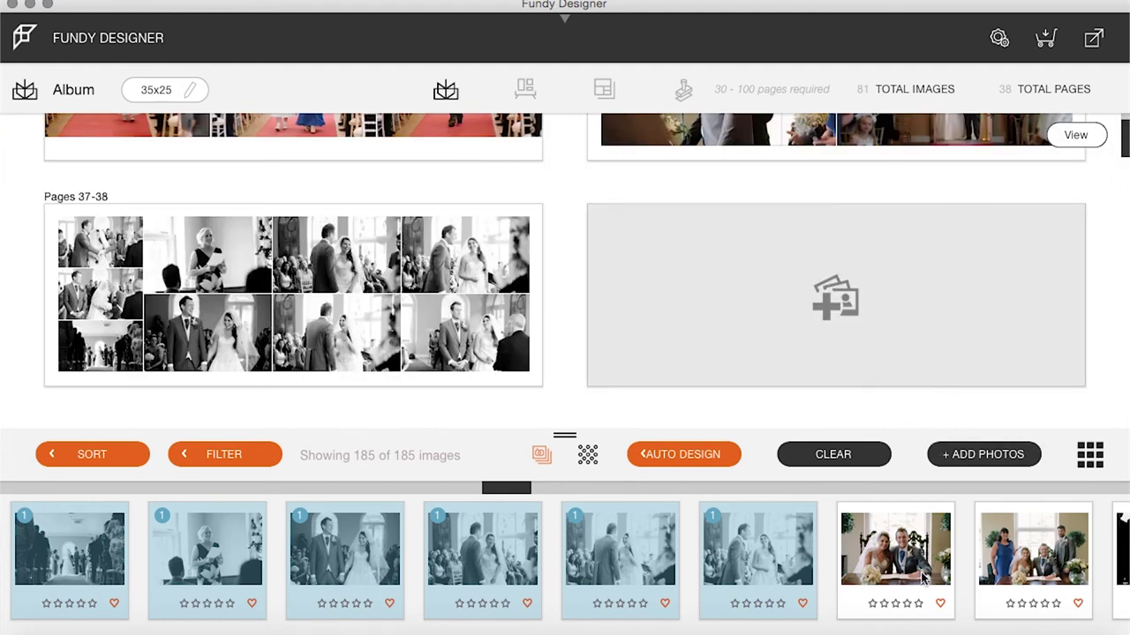
Step: Create the pages 39-40 spread from the two colour photos of the couple signing the register
scroll(923, 578, right, 3)
click(669, 541)
shift+click(759, 558)
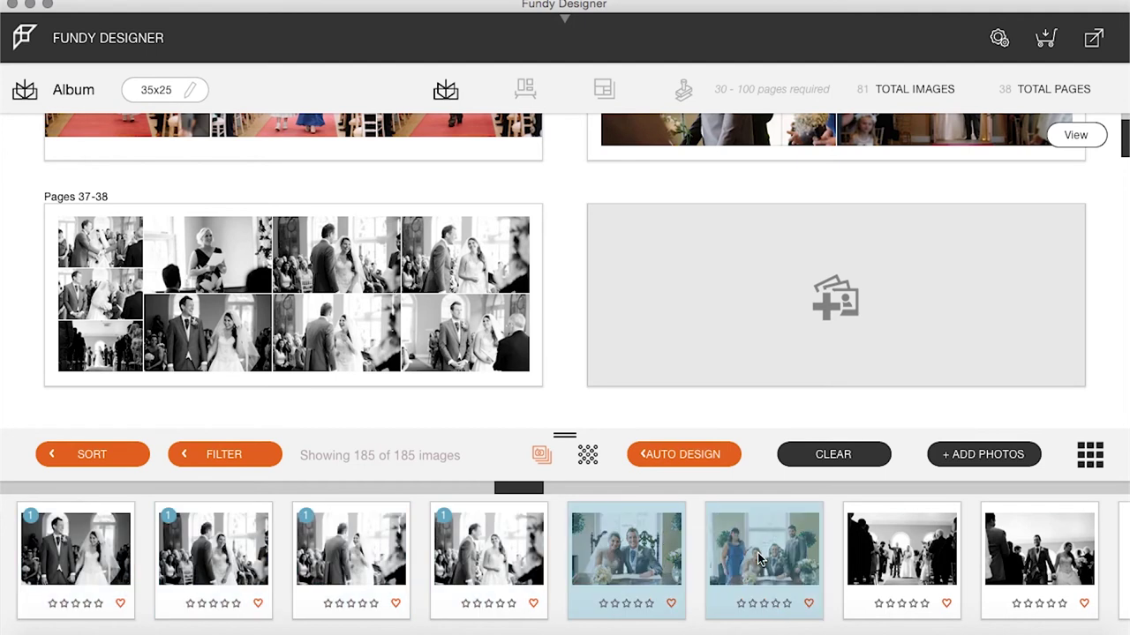
drag(634, 549, 743, 328)
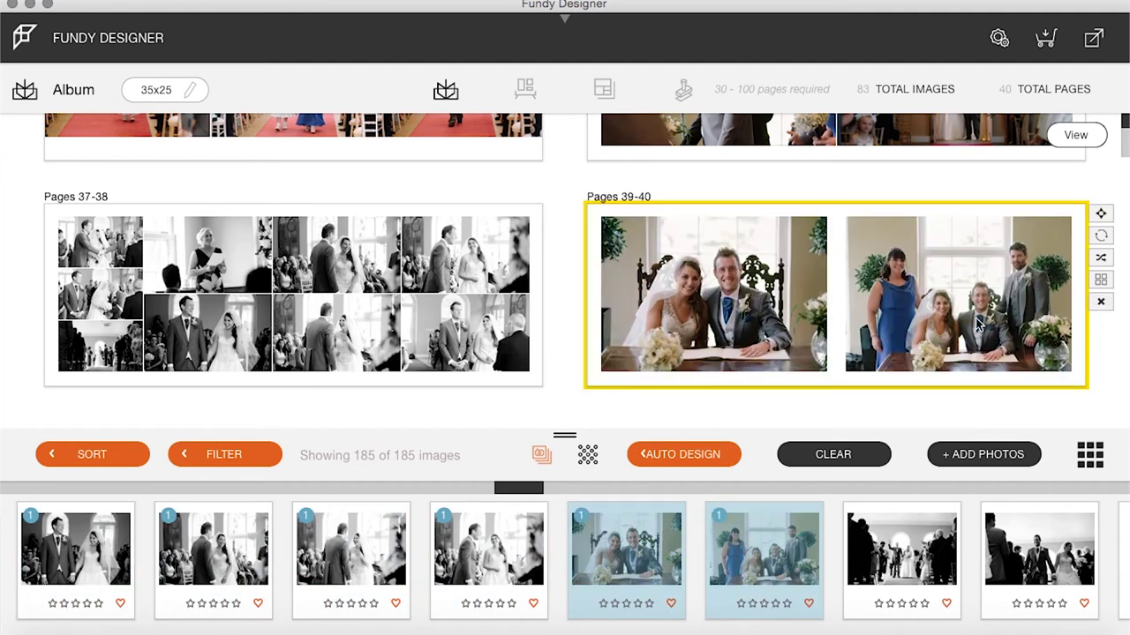
scroll(847, 570, right, 3)
scroll(751, 238, down, 4)
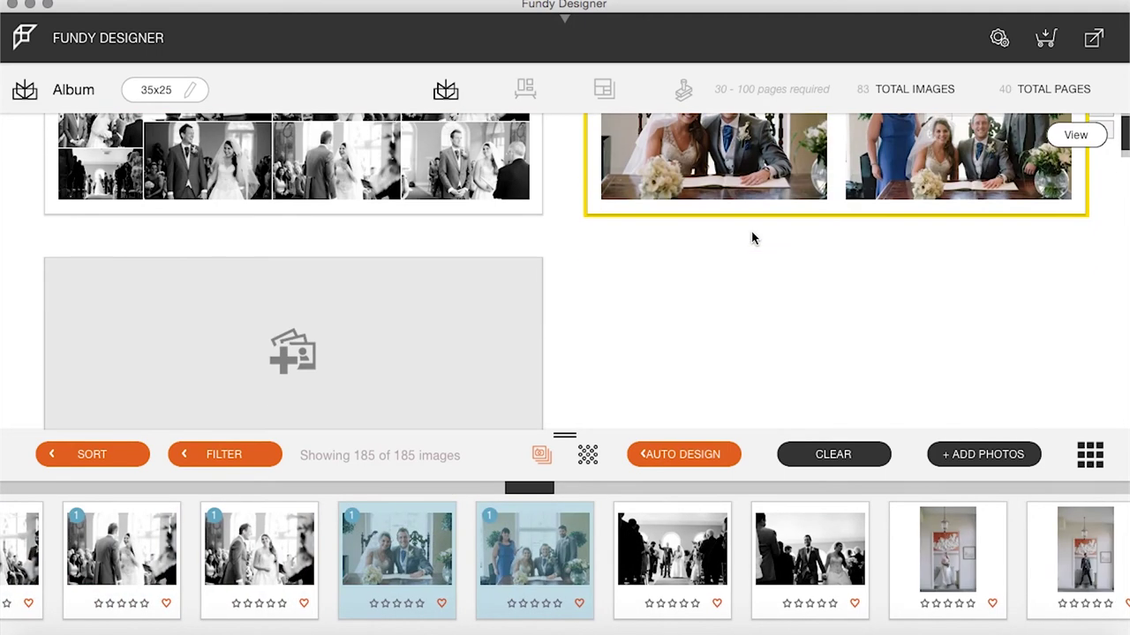
Step: Create the pages 41-42 spread from the two black-and-white photos of the couple walking back up the aisle
click(662, 544)
shift+click(784, 561)
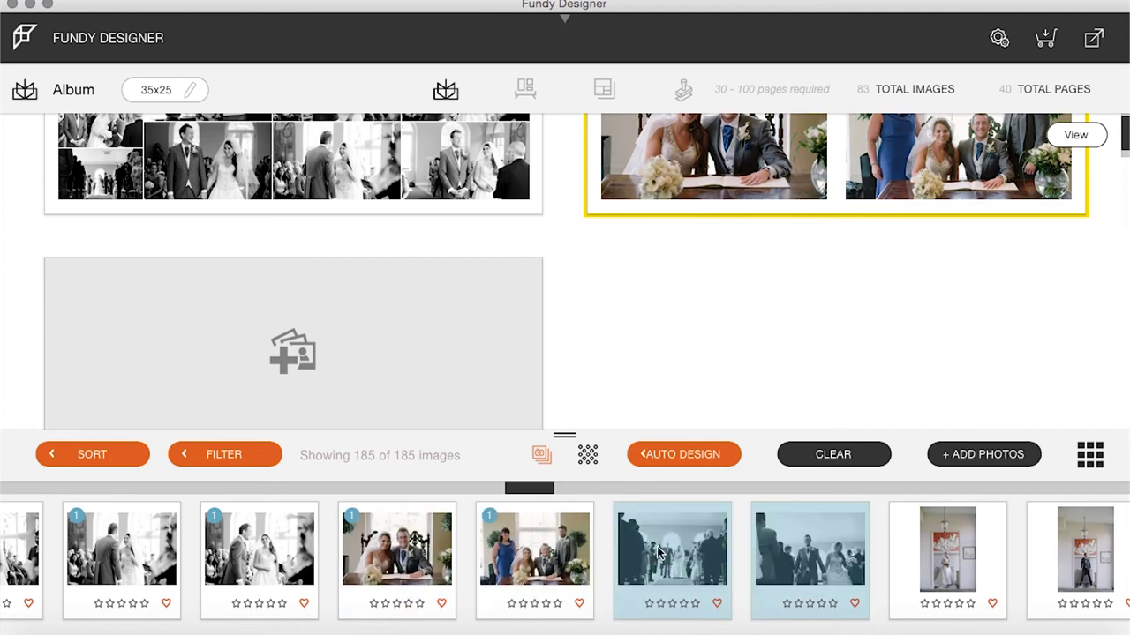
drag(657, 552, 335, 344)
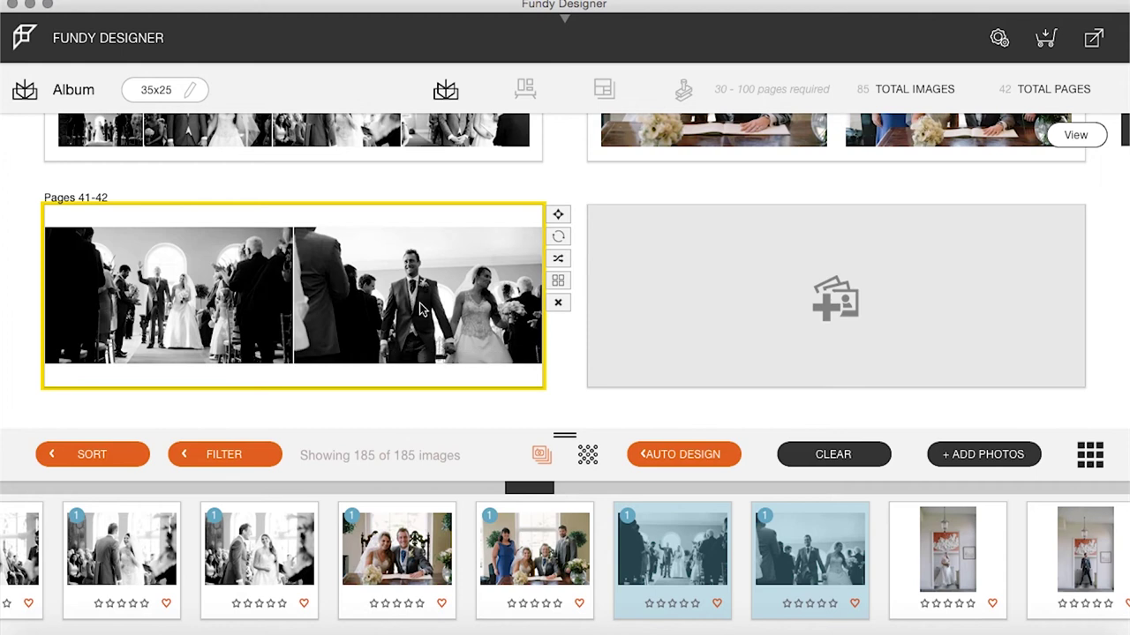
Step: Create the pages 43-44 spread from the bride and groom doorway portraits and apply the layout with two uncropped, widely spaced portraits
scroll(1002, 579, right, 10)
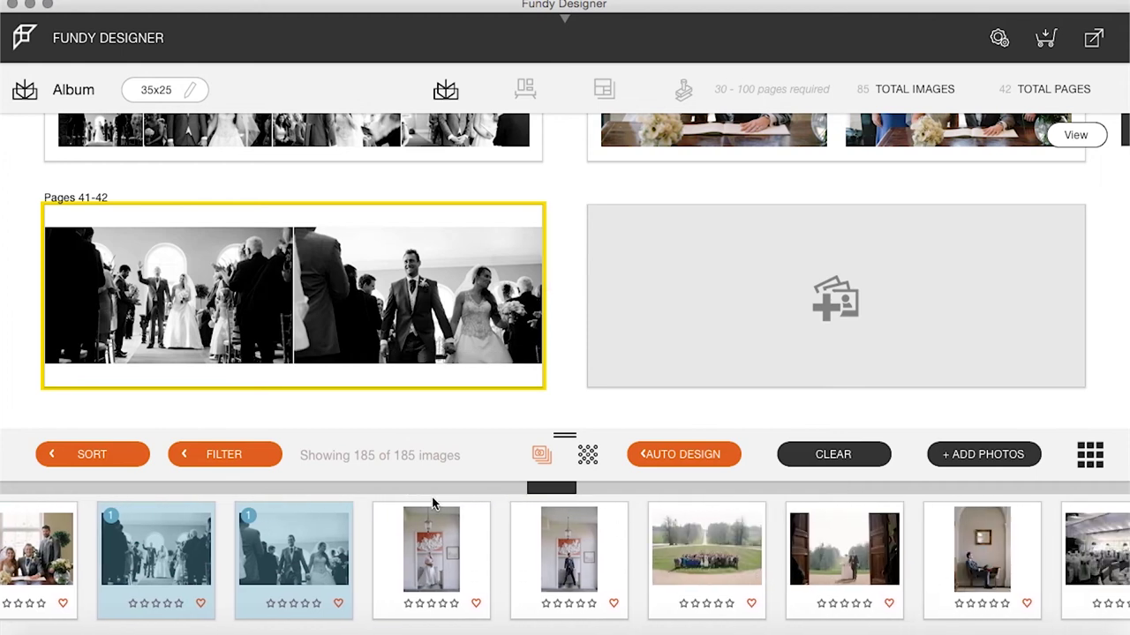
click(446, 537)
shift+click(548, 555)
drag(434, 538, 822, 299)
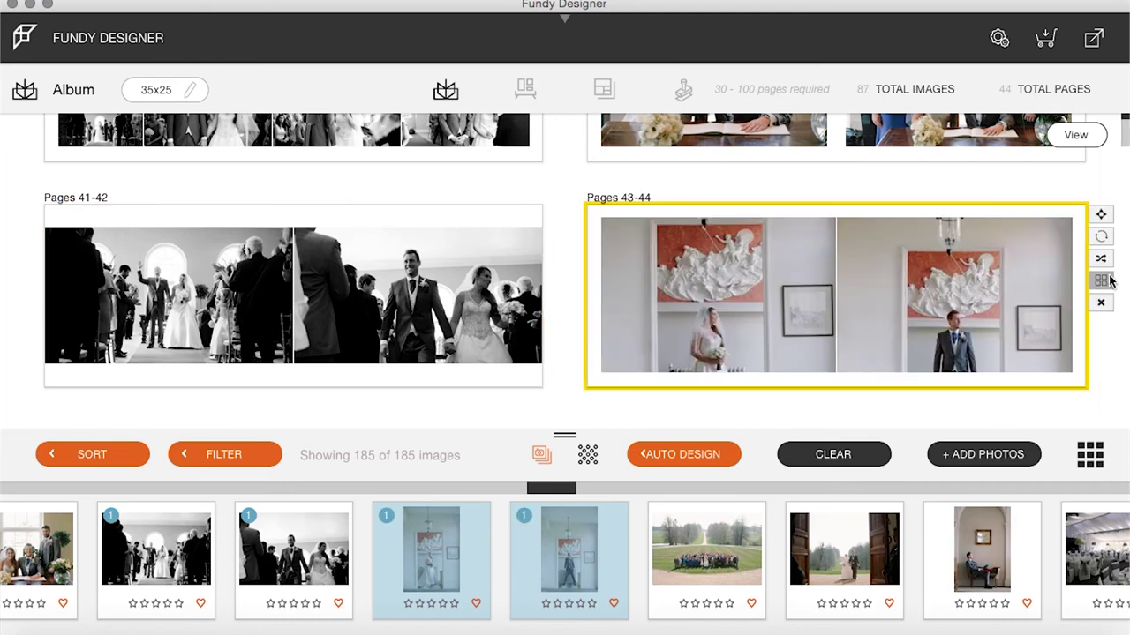
click(1104, 280)
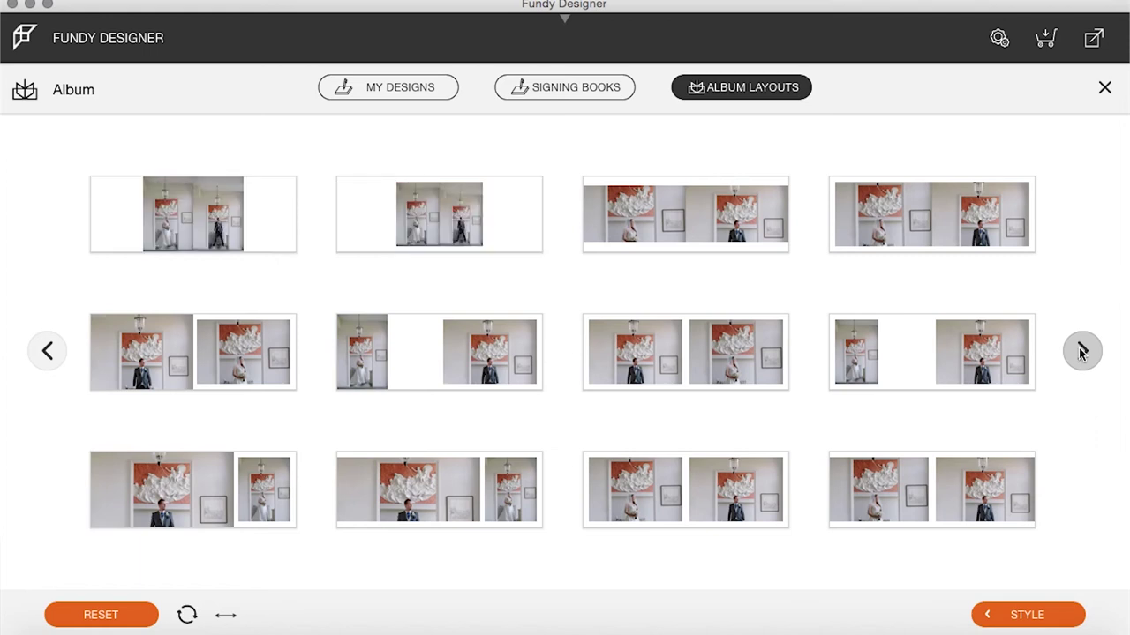
mouse_move(694, 213)
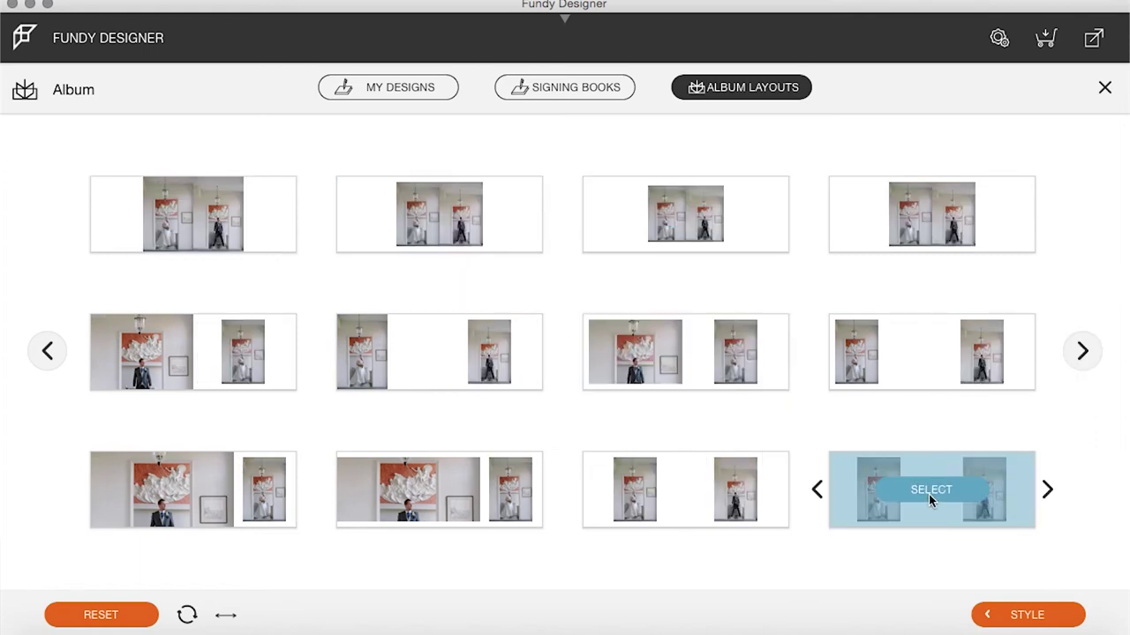
click(931, 490)
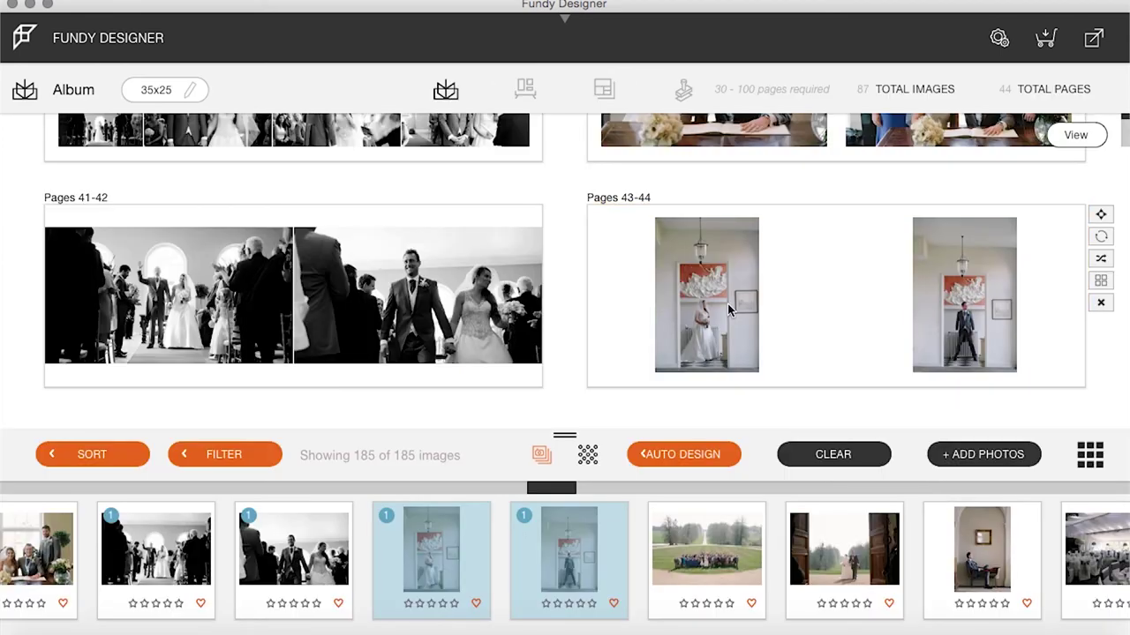
Step: Enlarge the bride's portrait inside its frame on pages 43-44 and reposition it so her full figure fills more of the crop
click(738, 301)
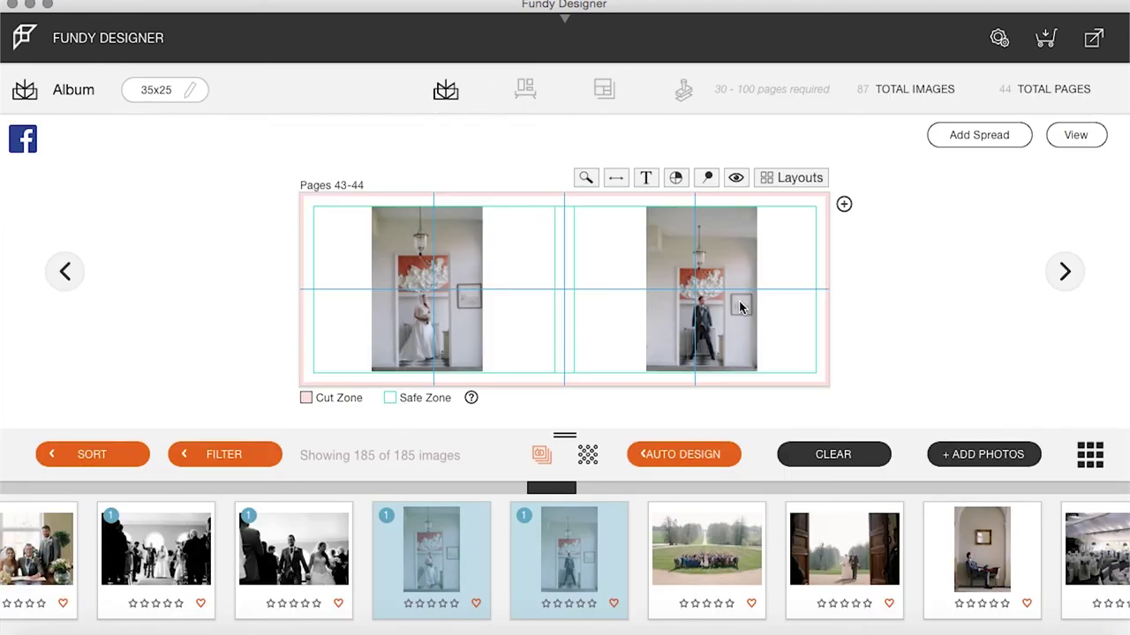
click(433, 289)
click(485, 388)
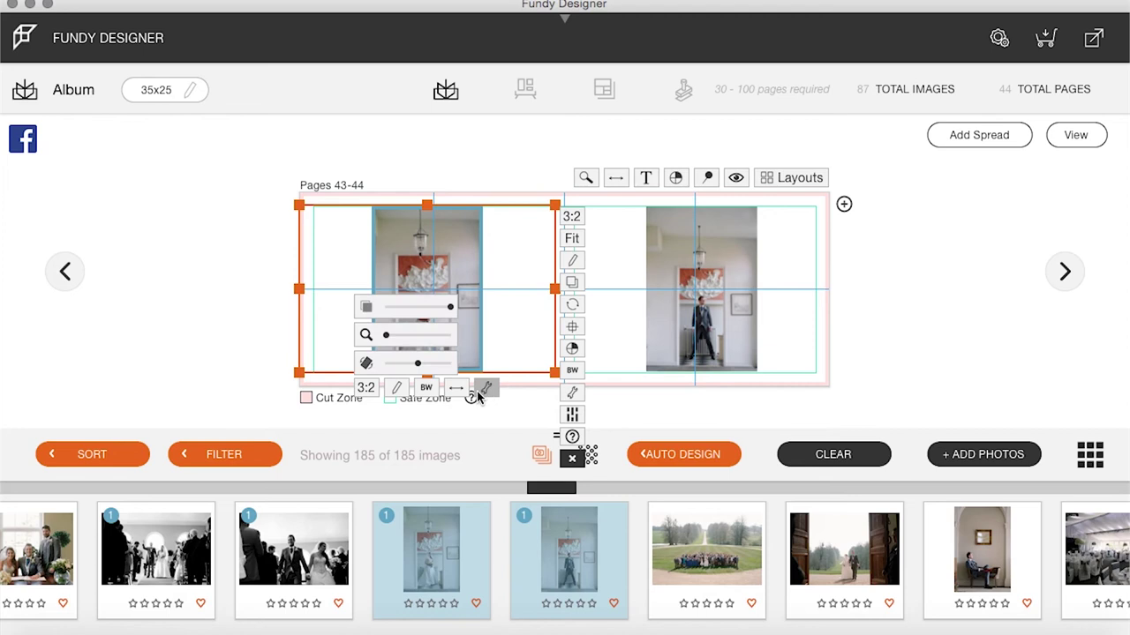
drag(389, 341, 415, 319)
drag(455, 260, 459, 232)
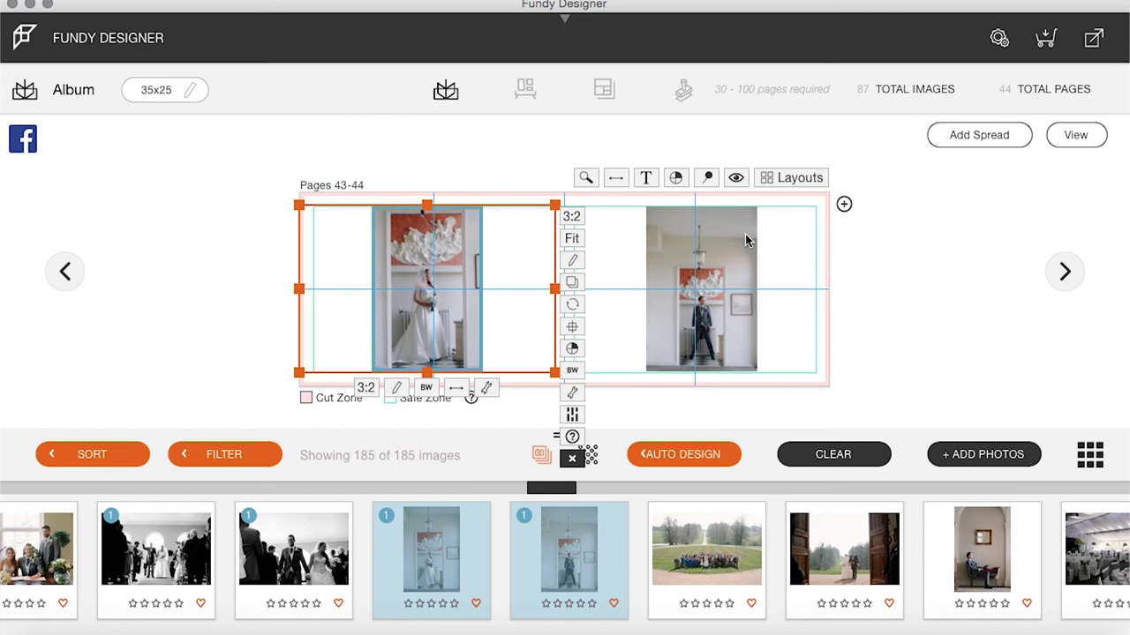
Step: Enlarge and reposition the groom's portrait on pages 43-44 to match the bride's crop, and return to the album overview
click(745, 240)
click(760, 388)
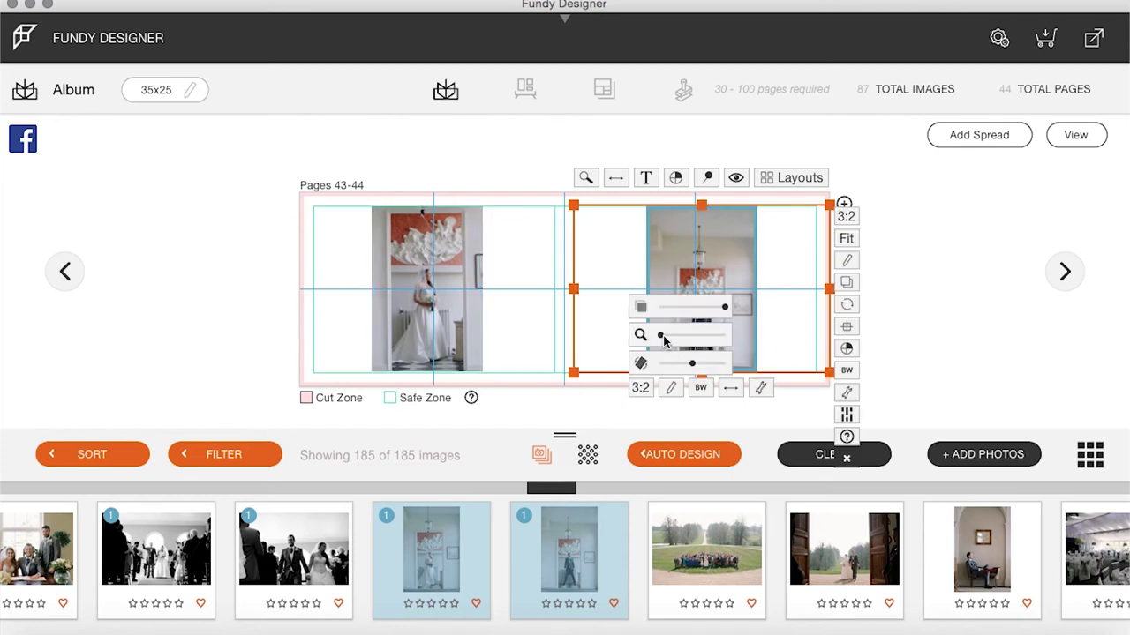
drag(661, 339, 704, 340)
drag(711, 247, 699, 239)
click(699, 286)
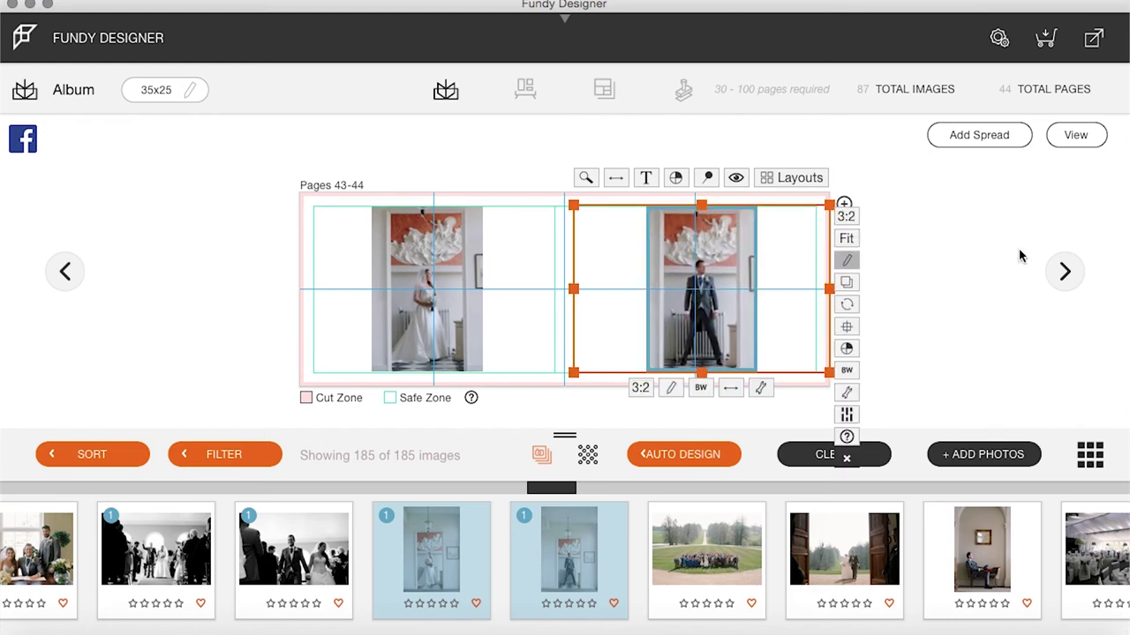
click(1079, 137)
Step: Create the full-bleed pages 45-46 spread from the large group photo on the lawn and shift its crop to raise the guests
scroll(776, 318, down, 2)
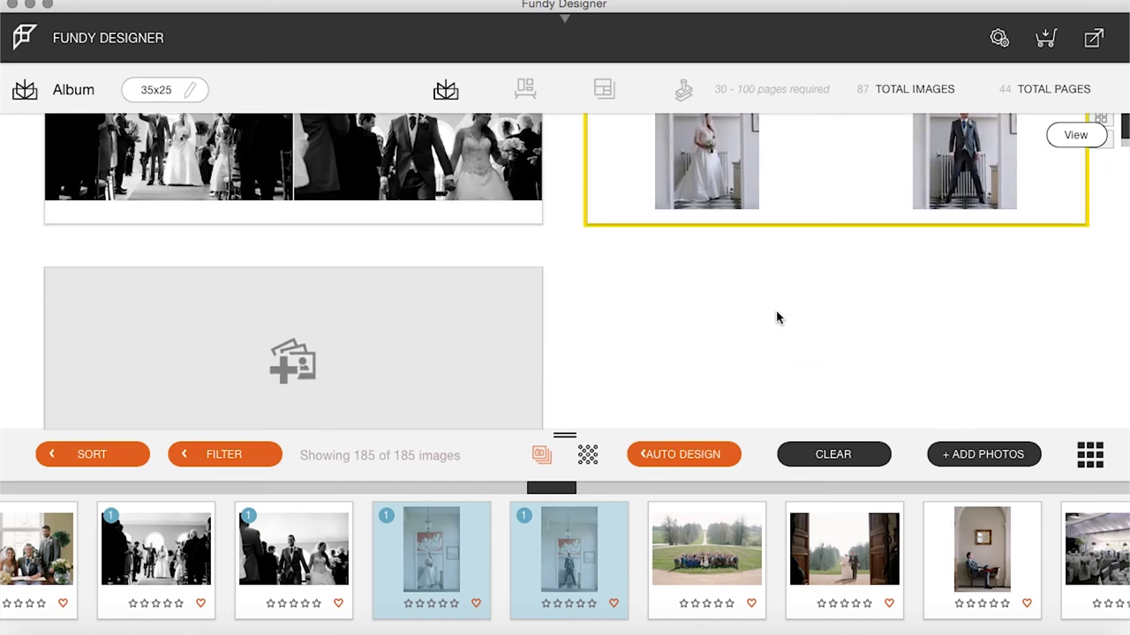
drag(677, 573, 194, 318)
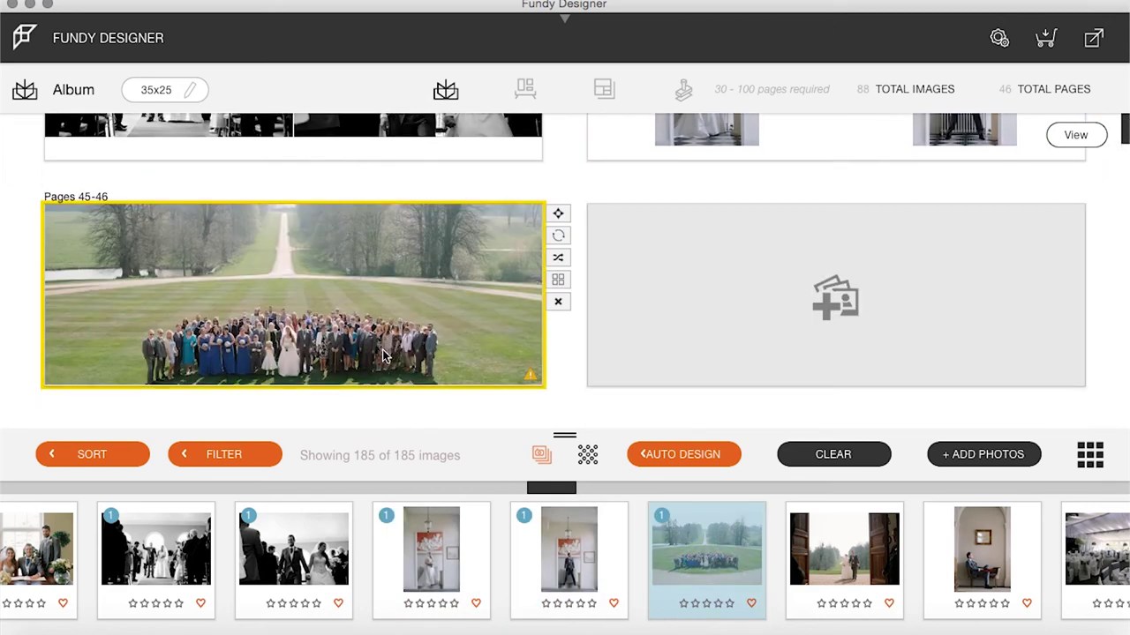
double_click(361, 330)
drag(684, 346, 678, 300)
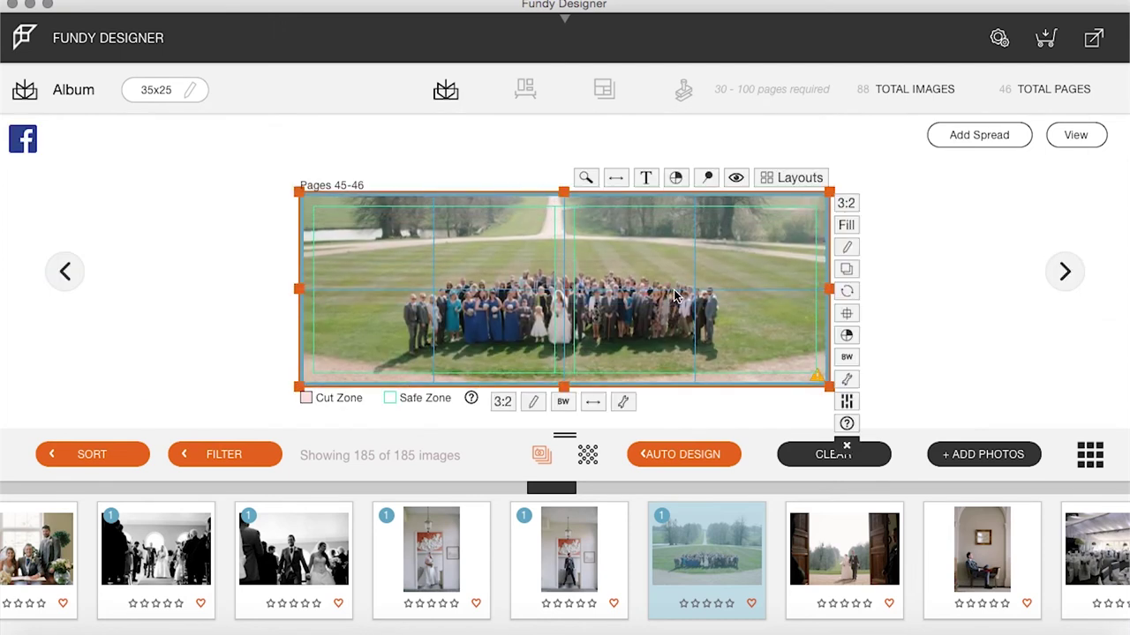
Step: Enlarge the group photo on pages 45-46, recentre the guests across the spread and return to the album overview
click(622, 401)
drag(523, 351, 549, 353)
drag(678, 316, 646, 290)
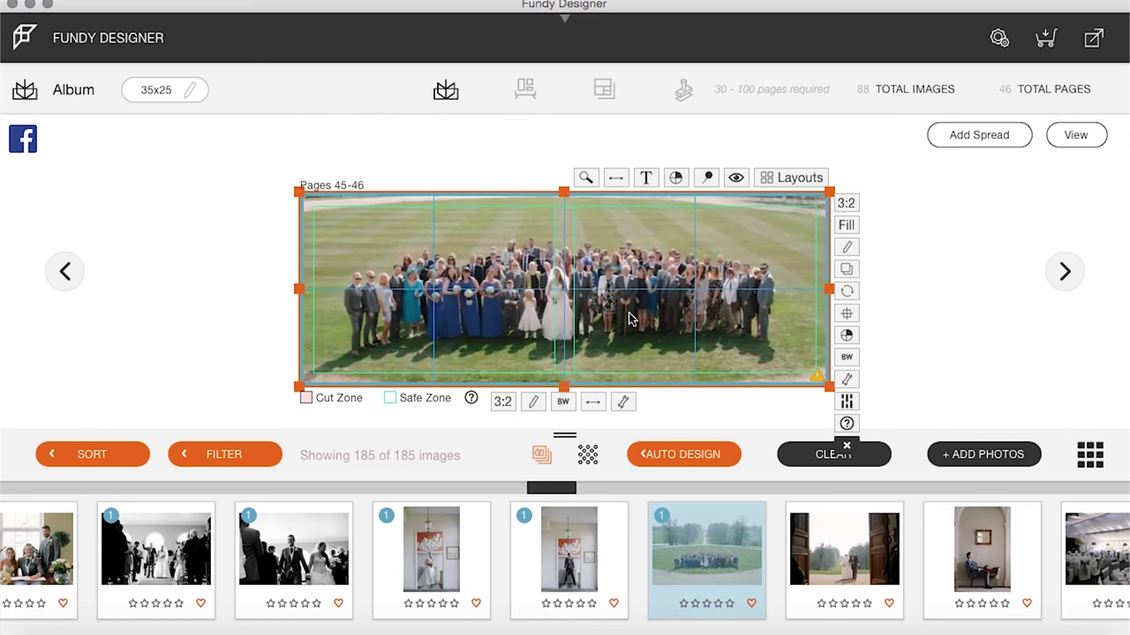
drag(676, 292, 675, 303)
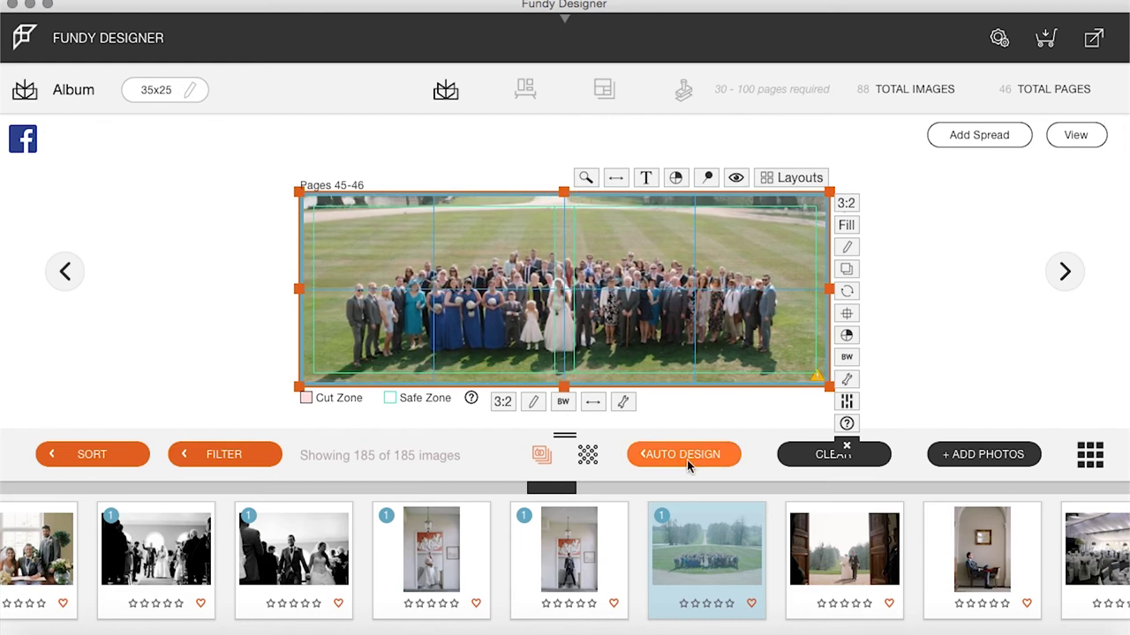
scroll(836, 542, right, 1)
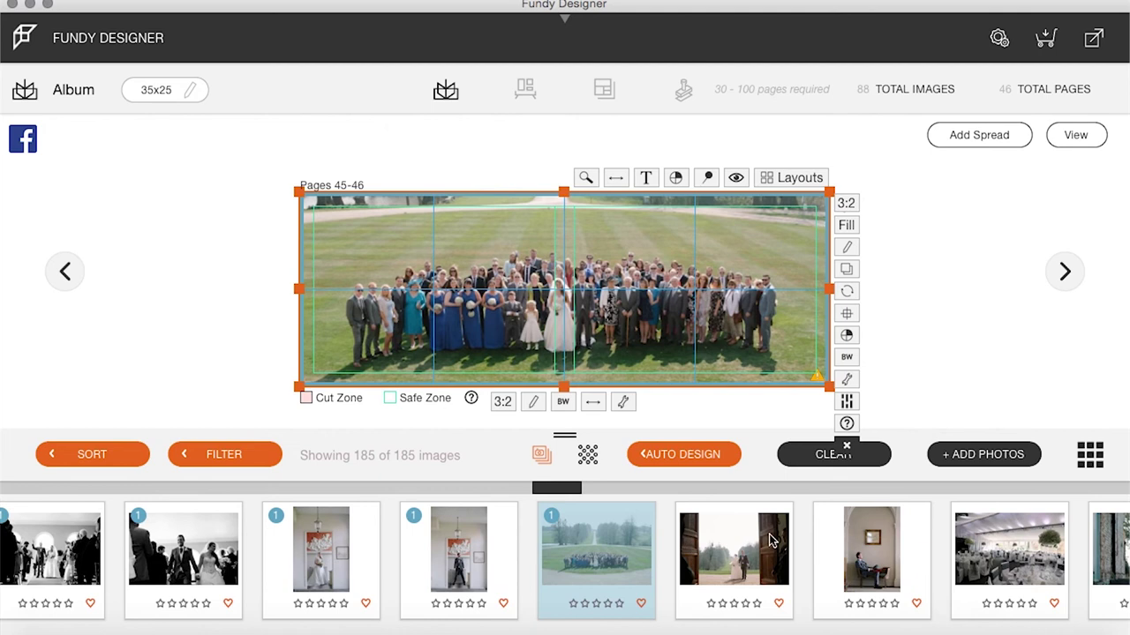
click(1075, 137)
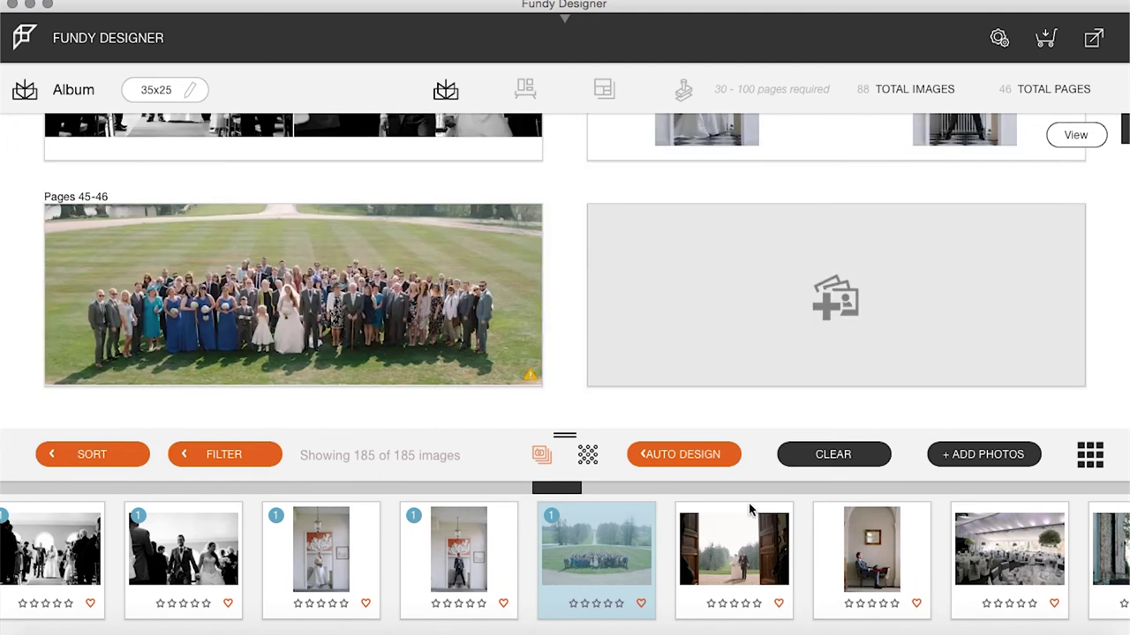
scroll(748, 554, right, 3)
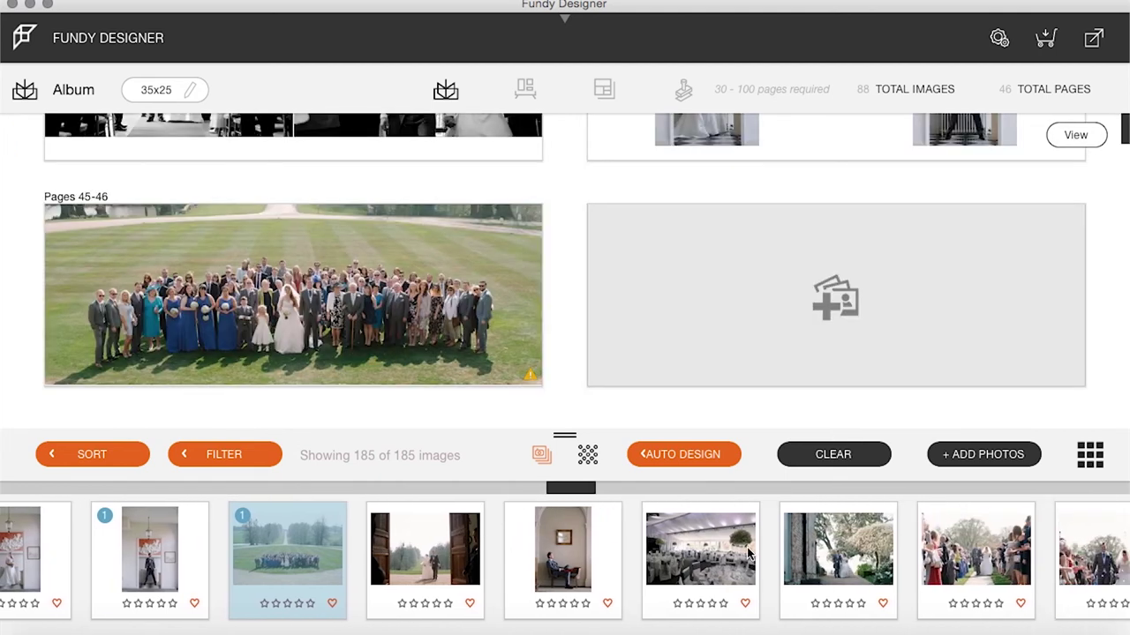
click(449, 567)
shift+click(537, 551)
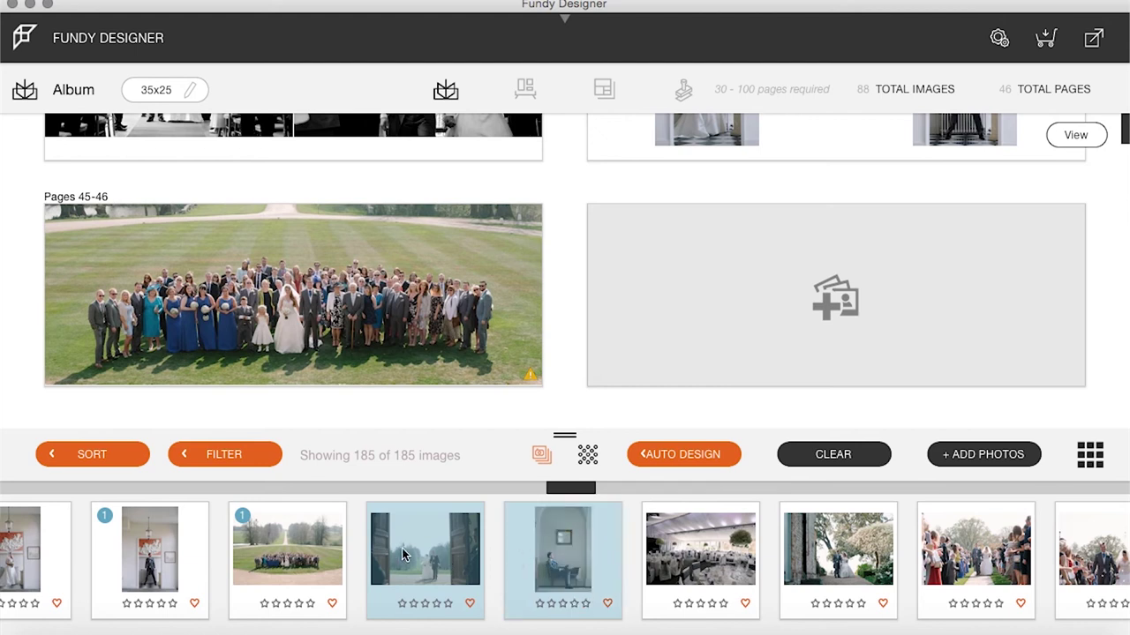
drag(745, 281, 799, 253)
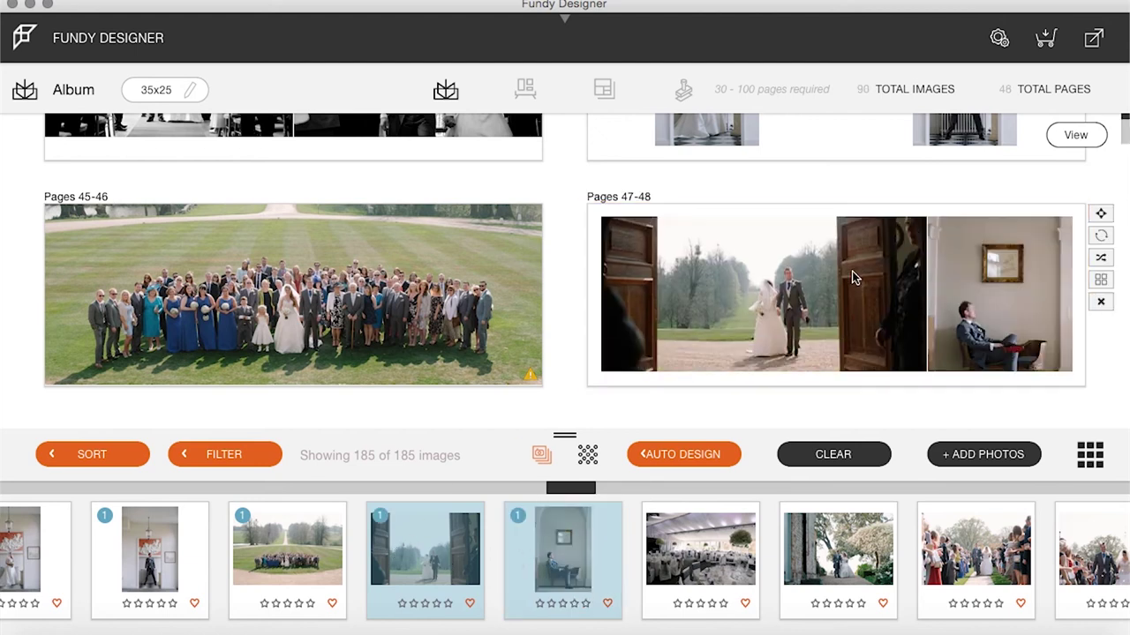
click(967, 303)
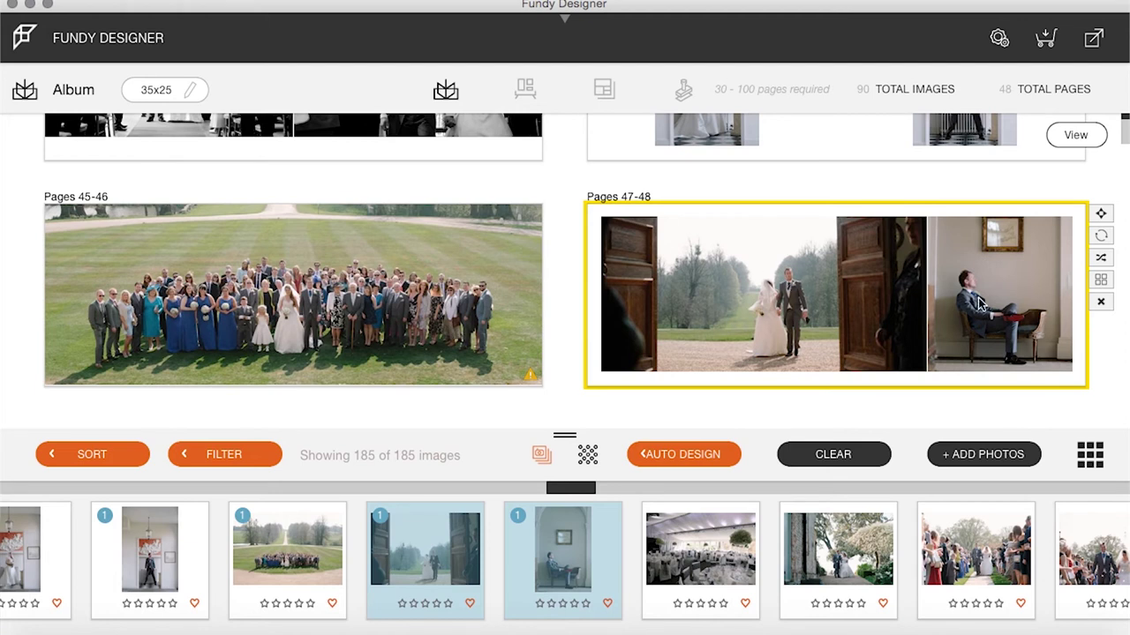
click(1100, 302)
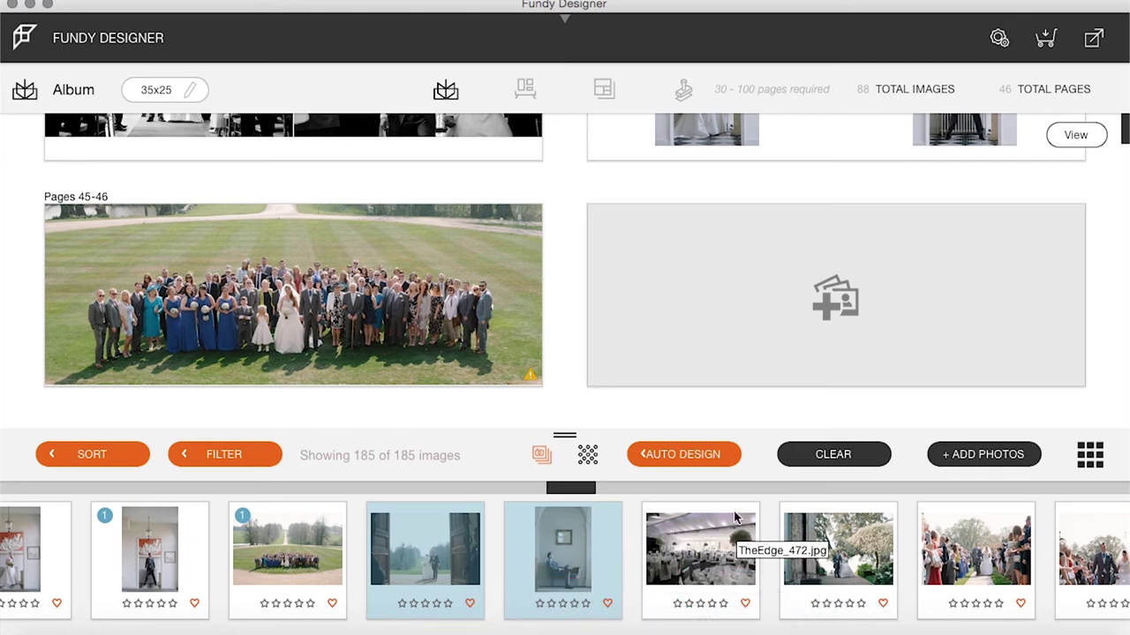
Step: Create the pages 47-48 spread from the two confetti walk photos and shift the larger photo upward in its frame
scroll(794, 534, right, 5)
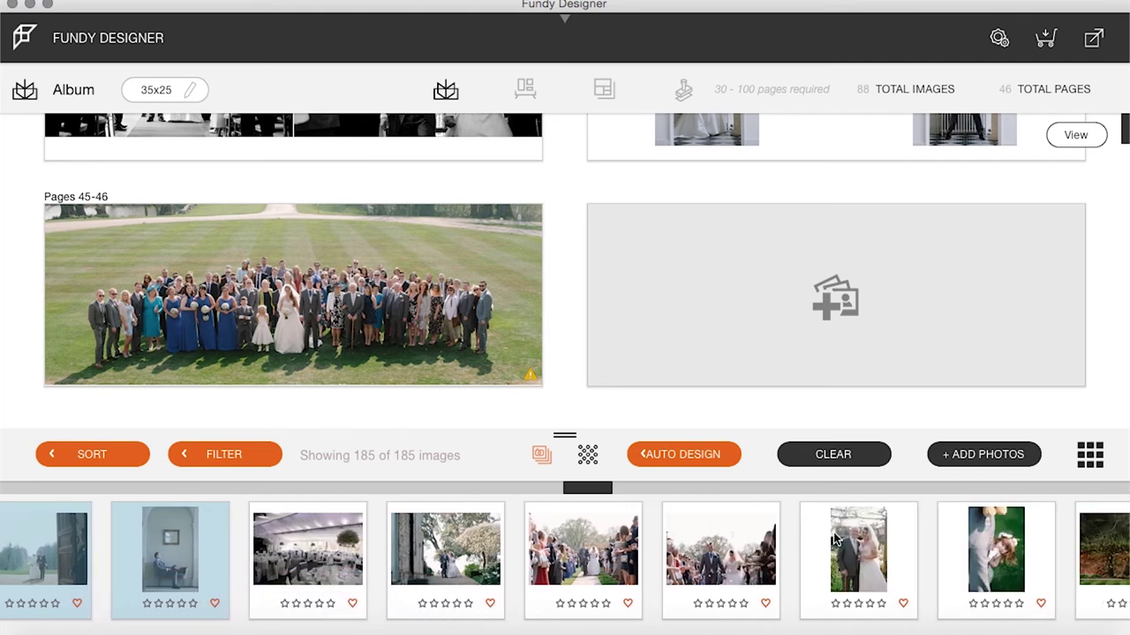
click(565, 553)
shift+click(688, 567)
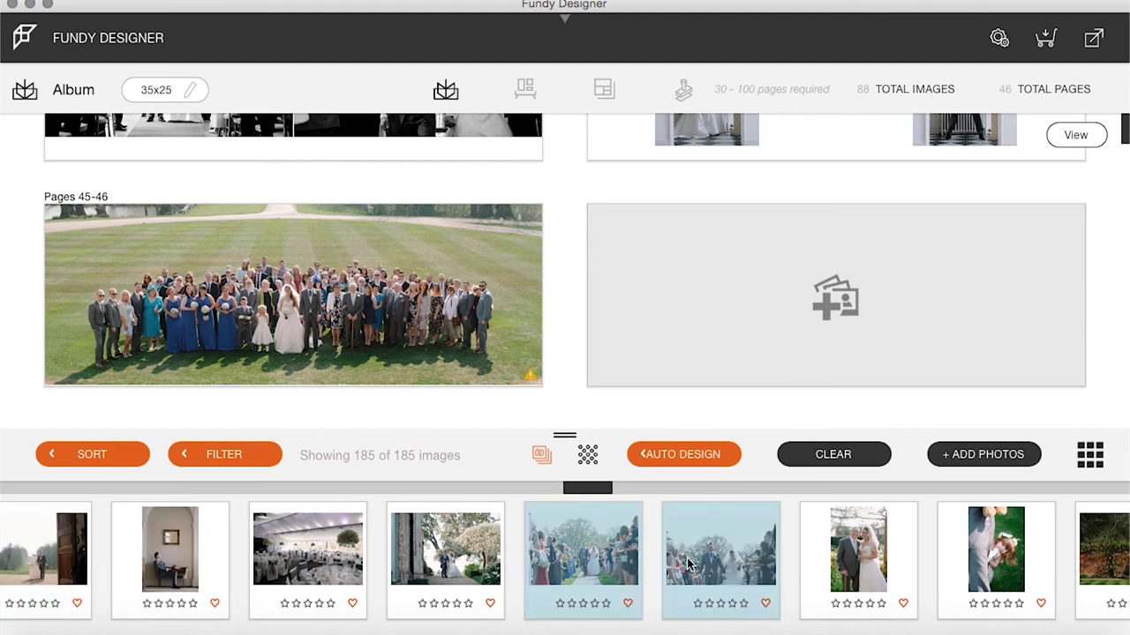
drag(607, 549, 785, 331)
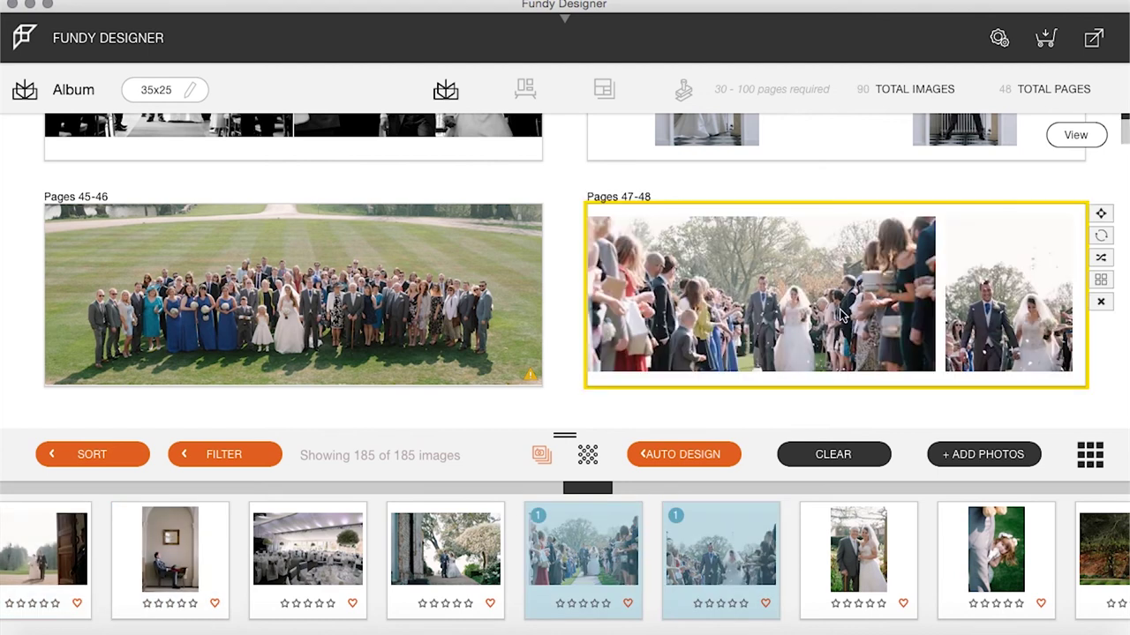
click(1000, 337)
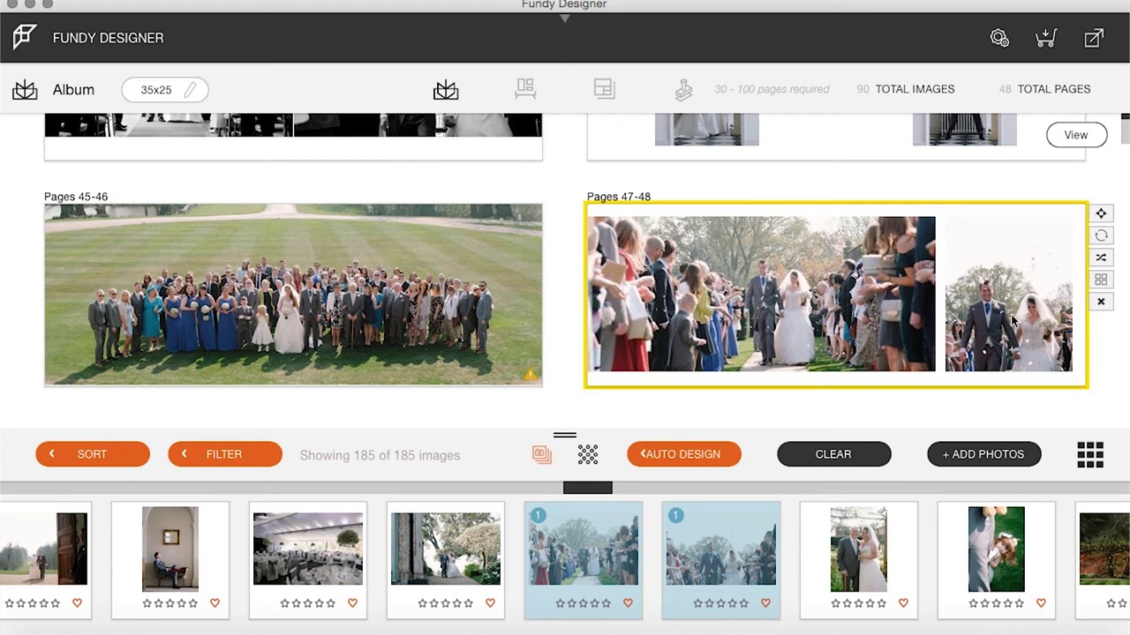
Step: Enlarge the smaller confetti photo on pages 47-48, reposition it around the couple and return to the album overview
double_click(1028, 285)
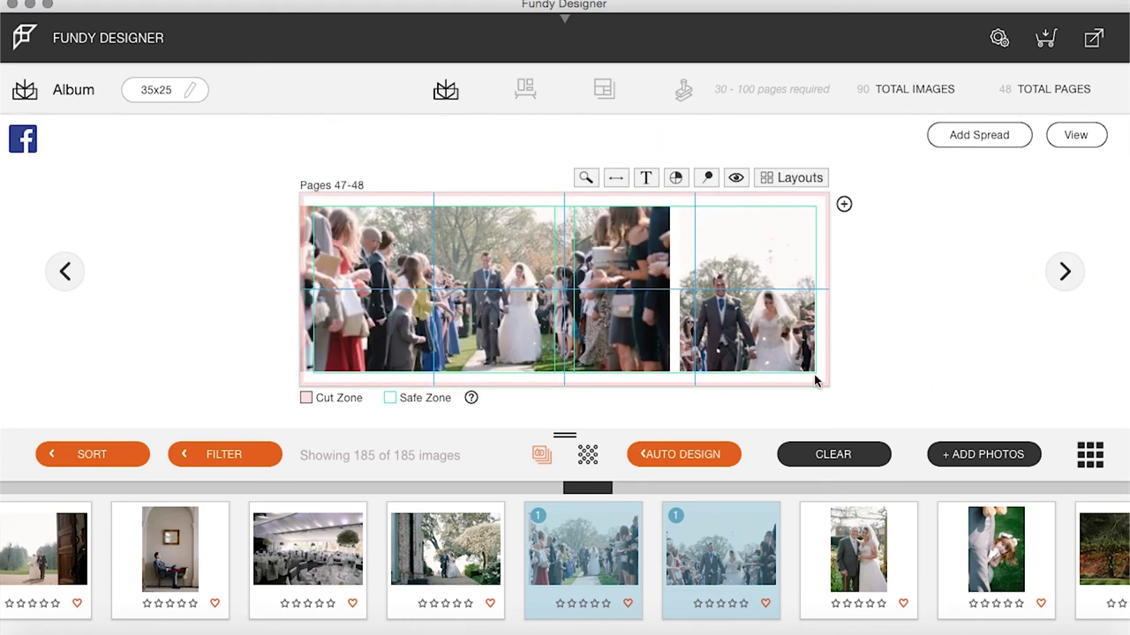
click(740, 338)
click(746, 388)
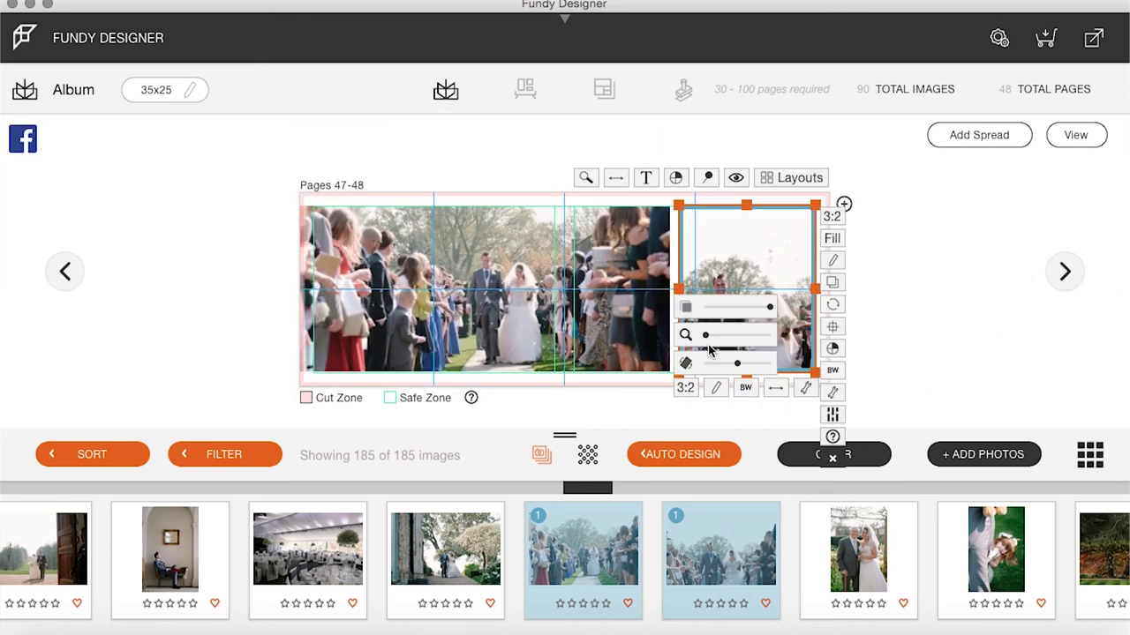
drag(706, 338, 757, 242)
click(731, 269)
click(1073, 135)
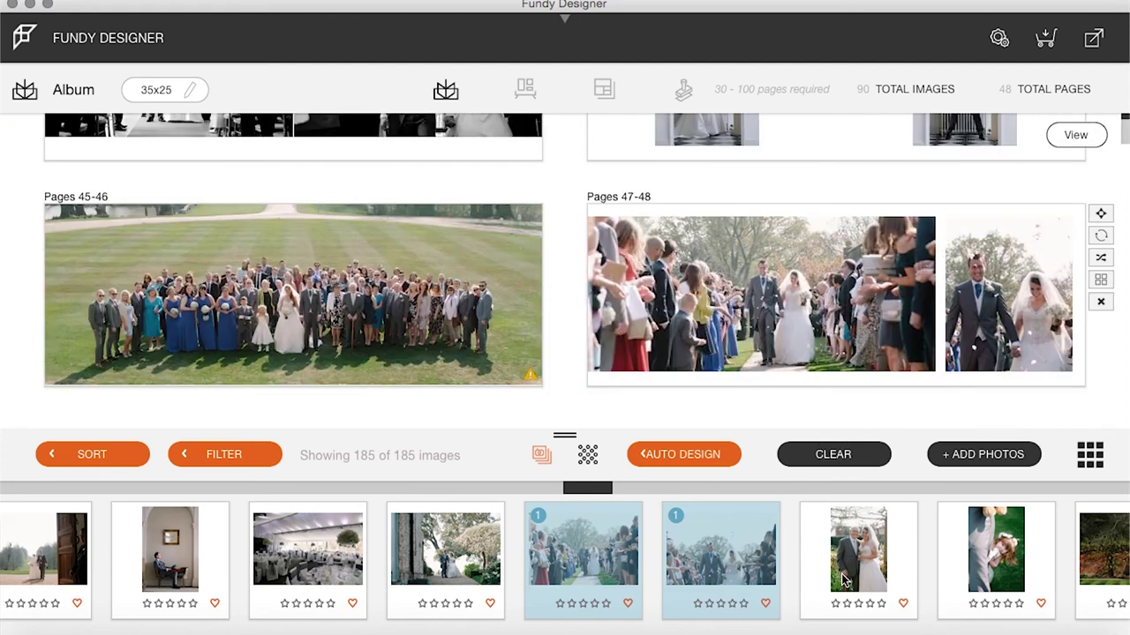
Step: Create the full-bleed pages 49-50 spread from the photo of the couple walking under the blossom tree and adjust its vertical crop
scroll(746, 361, down, 5)
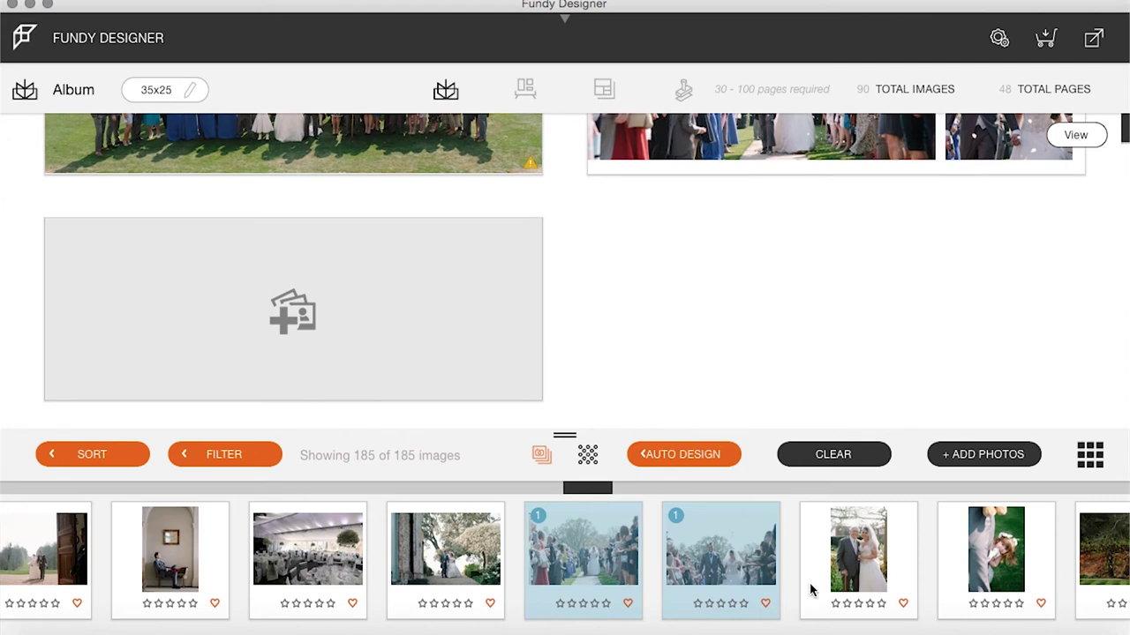
scroll(810, 590, right, 5)
drag(146, 540, 177, 346)
drag(363, 321, 364, 267)
Step: Fine-tune the crop of the couple's blossom tree photo on pages 49-50 by moving it slightly up, and return to the album overview
double_click(364, 273)
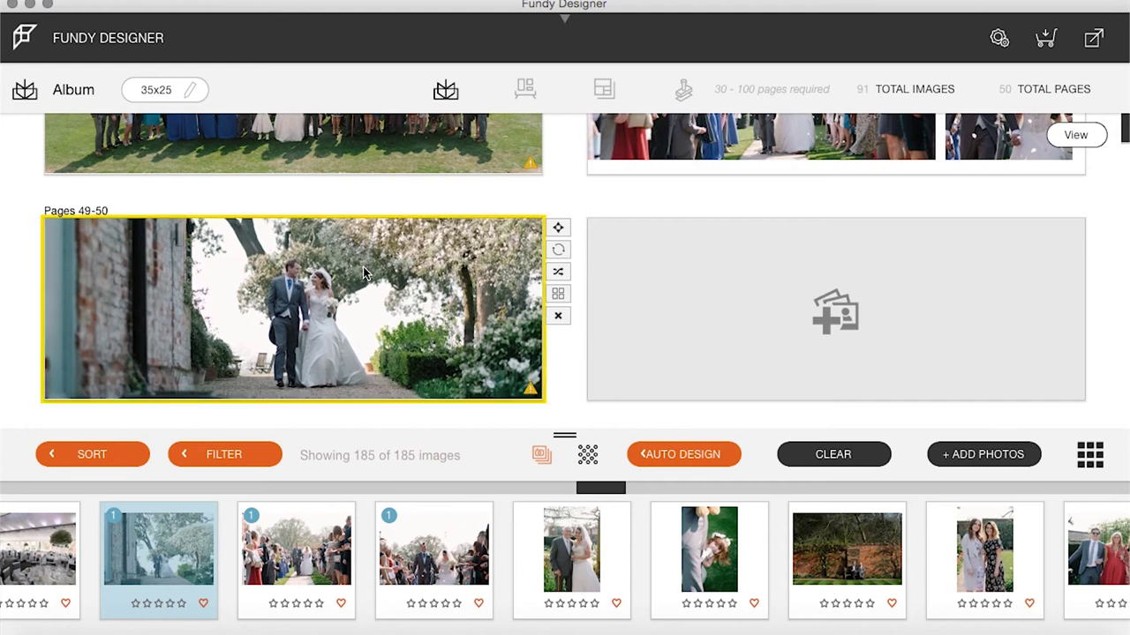
click(607, 287)
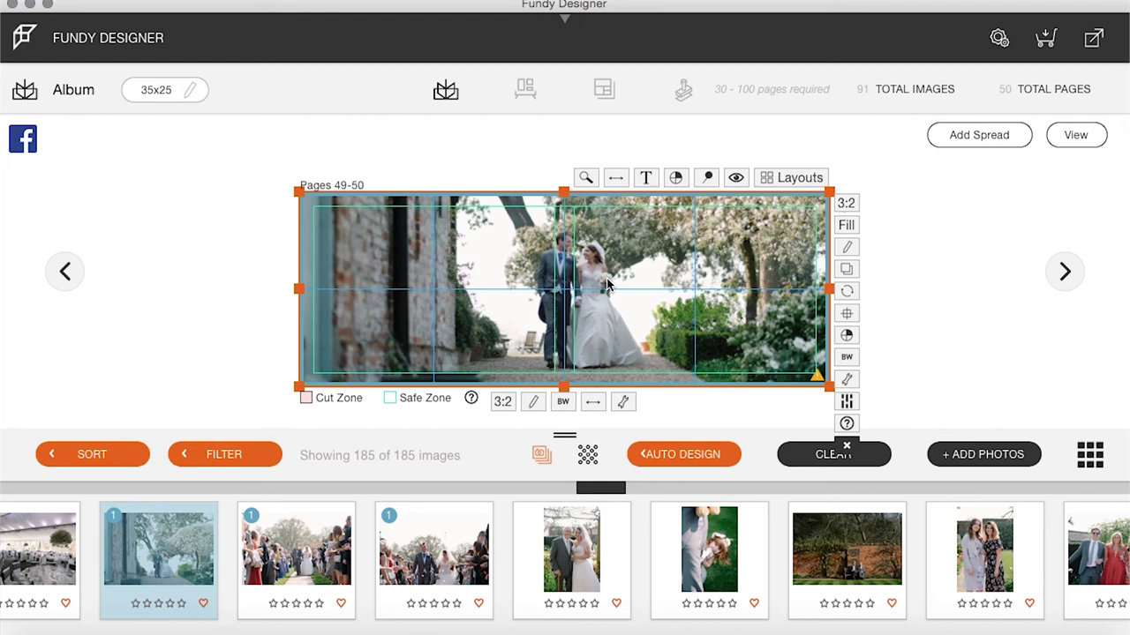
double_click(501, 308)
click(1075, 134)
scroll(695, 553, right, 5)
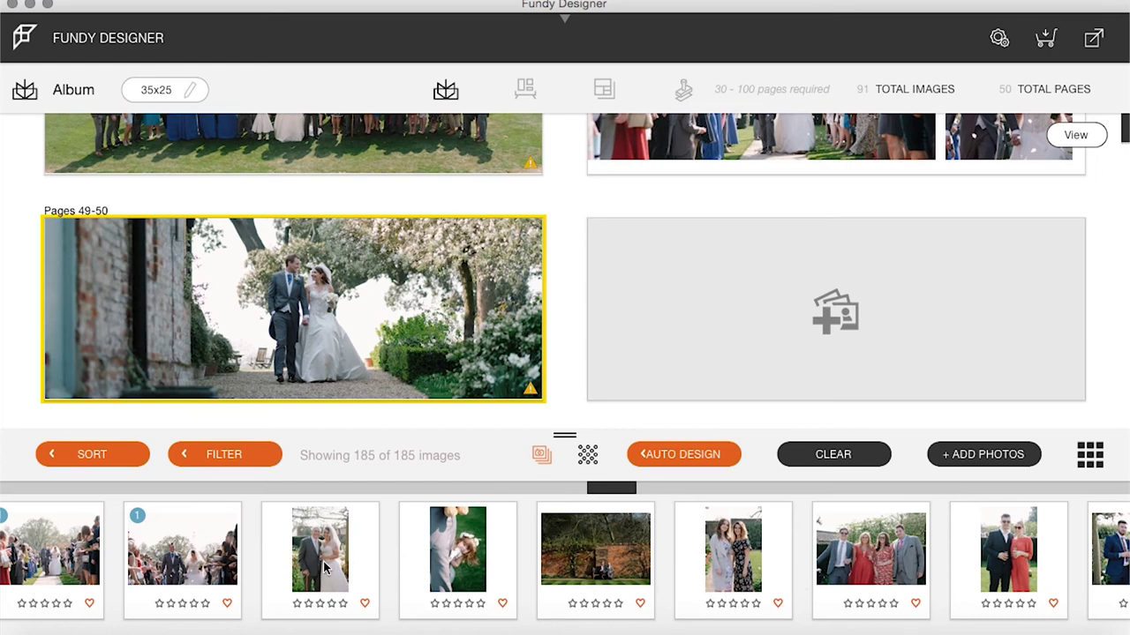
Step: Select the guest photos from the child on the grass through the brick wall shot, guest groups and couples to the couple in grey and white
drag(457, 565, 864, 565)
scroll(863, 566, right, 5)
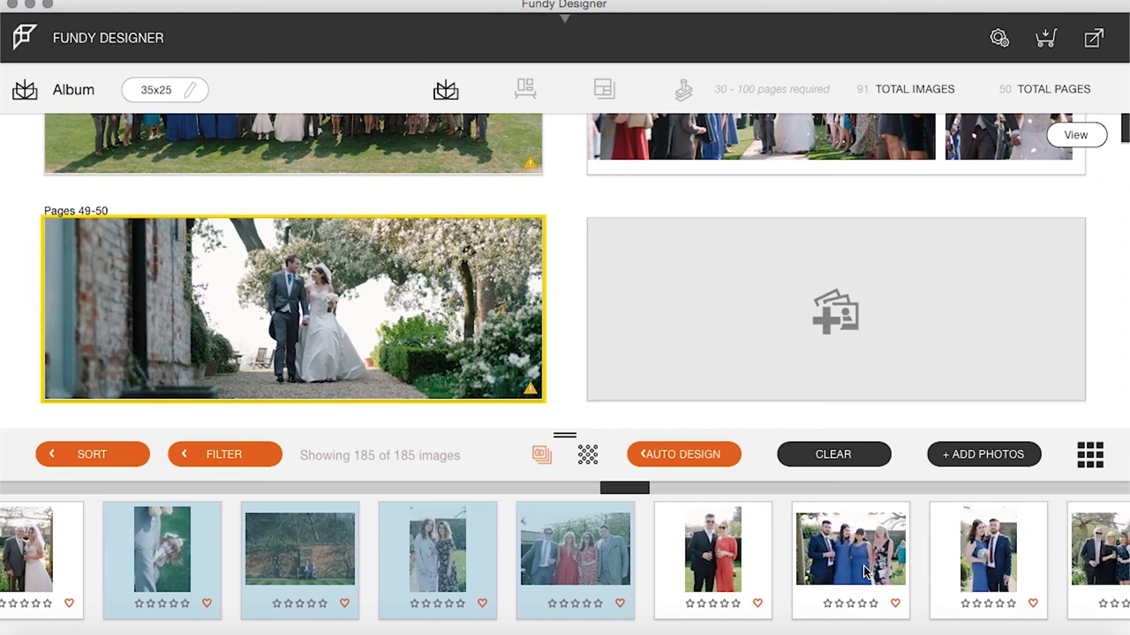
drag(493, 547, 1054, 557)
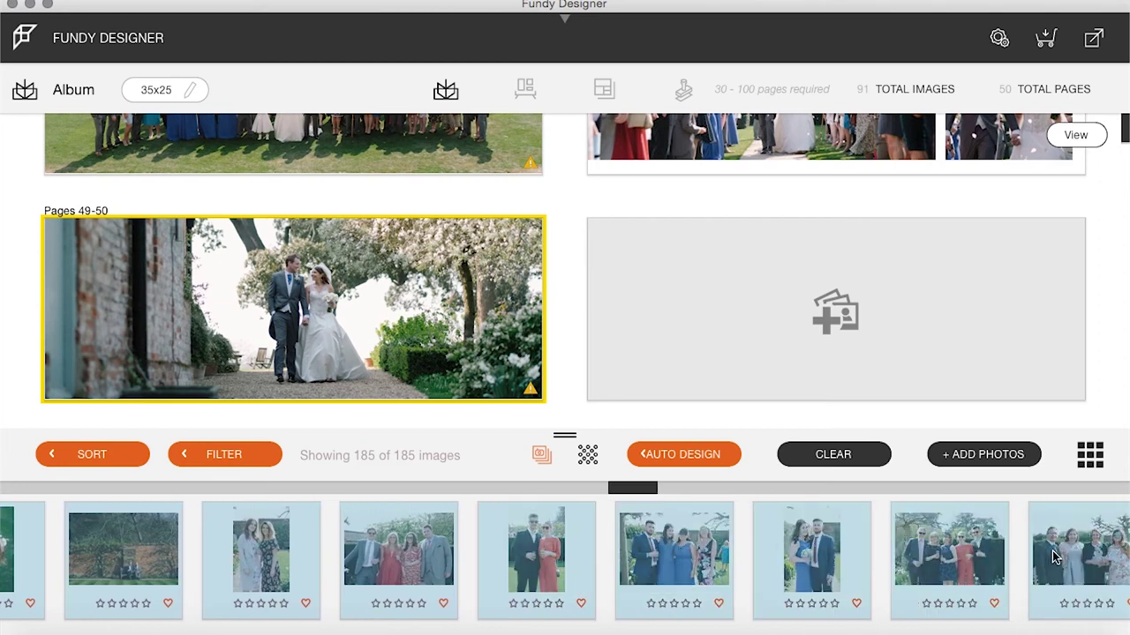
scroll(1053, 557, right, 8)
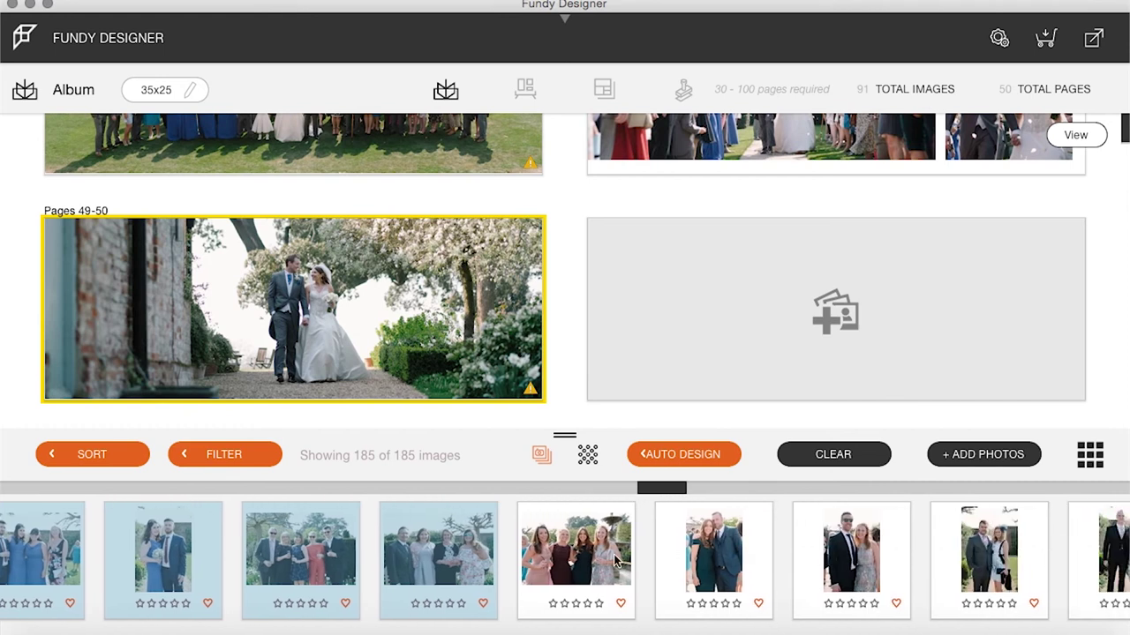
super+click(615, 560)
super+click(698, 572)
super+click(825, 570)
super+click(1000, 574)
Step: Add the following guest portraits to the selection, including the family with a child and the two couples in sunglasses
scroll(1000, 572, right, 4)
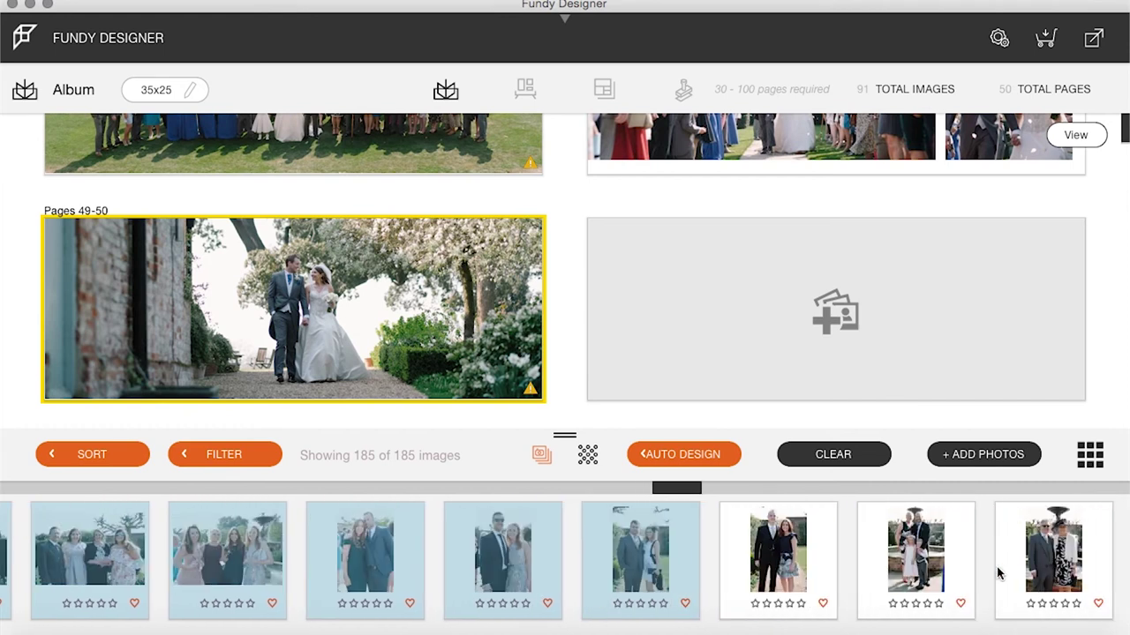
super+click(766, 540)
super+click(905, 547)
super+click(1043, 551)
scroll(1045, 554, right, 2)
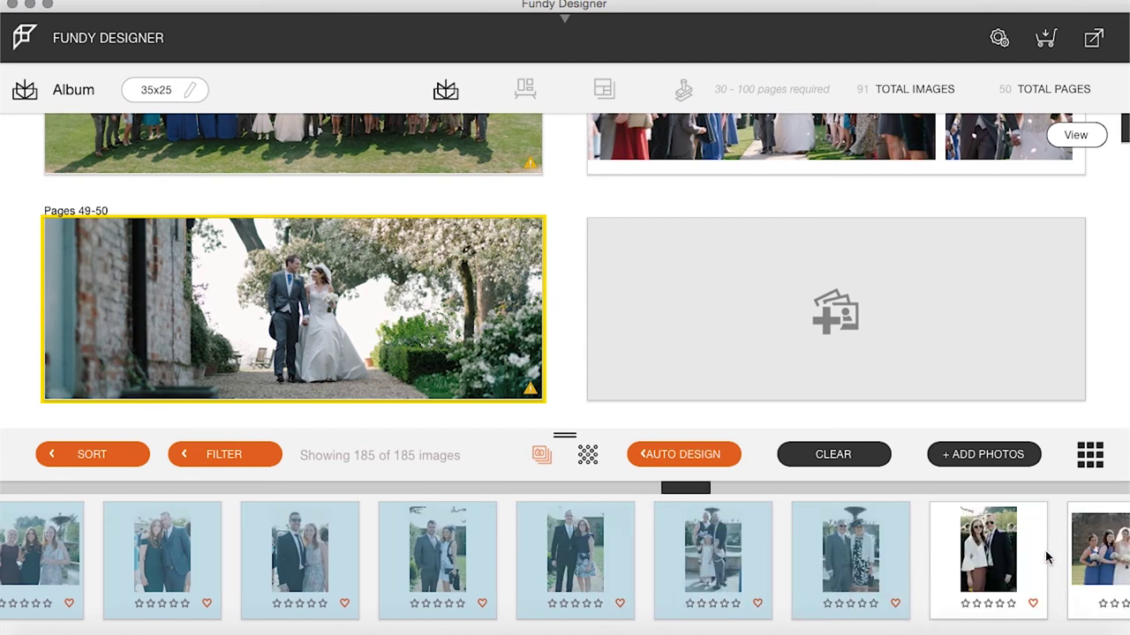
scroll(1045, 556, right, 4)
super+click(614, 560)
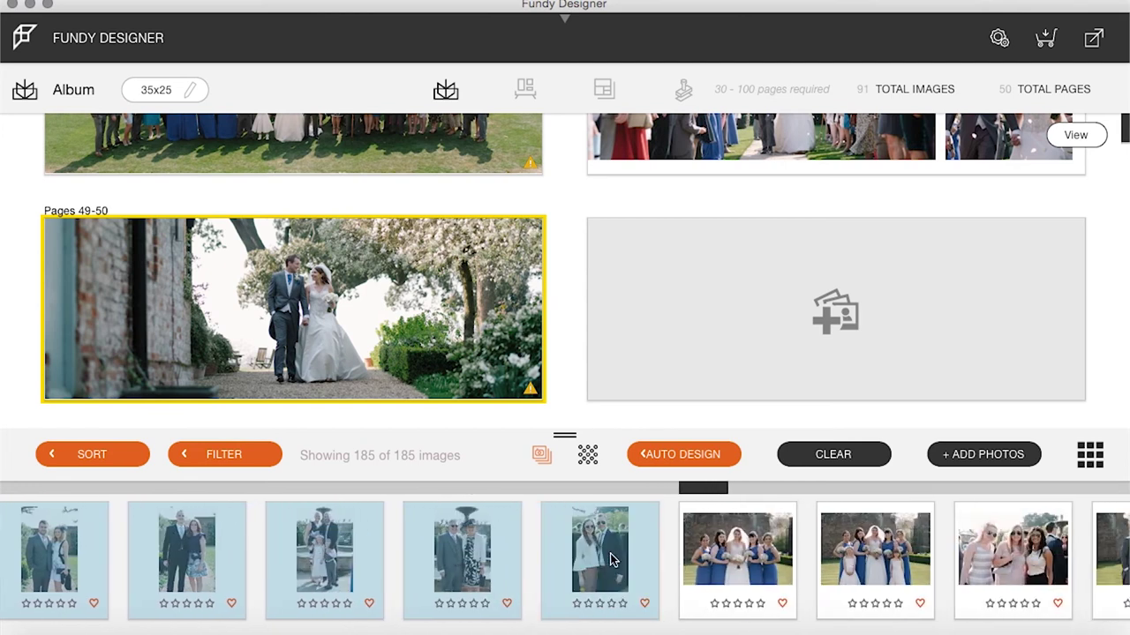
scroll(724, 565, right, 3)
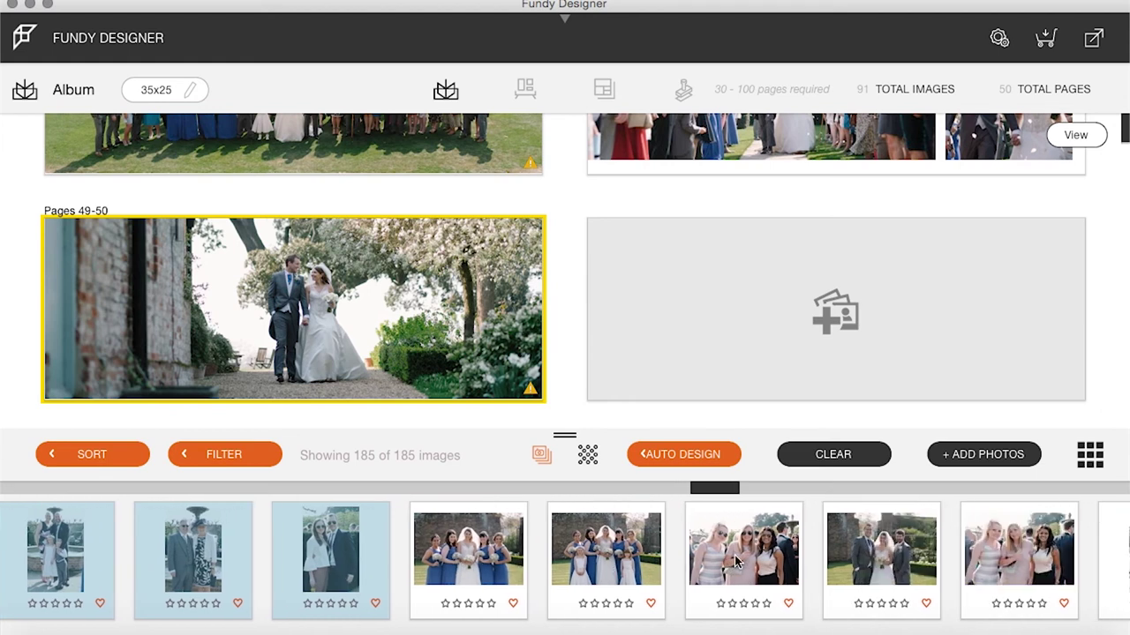
Step: Add both three-women photos and the next three couple portraits to the selection, and create the pages 51-52 spread from it
super+click(738, 561)
super+click(995, 560)
scroll(971, 557, right, 5)
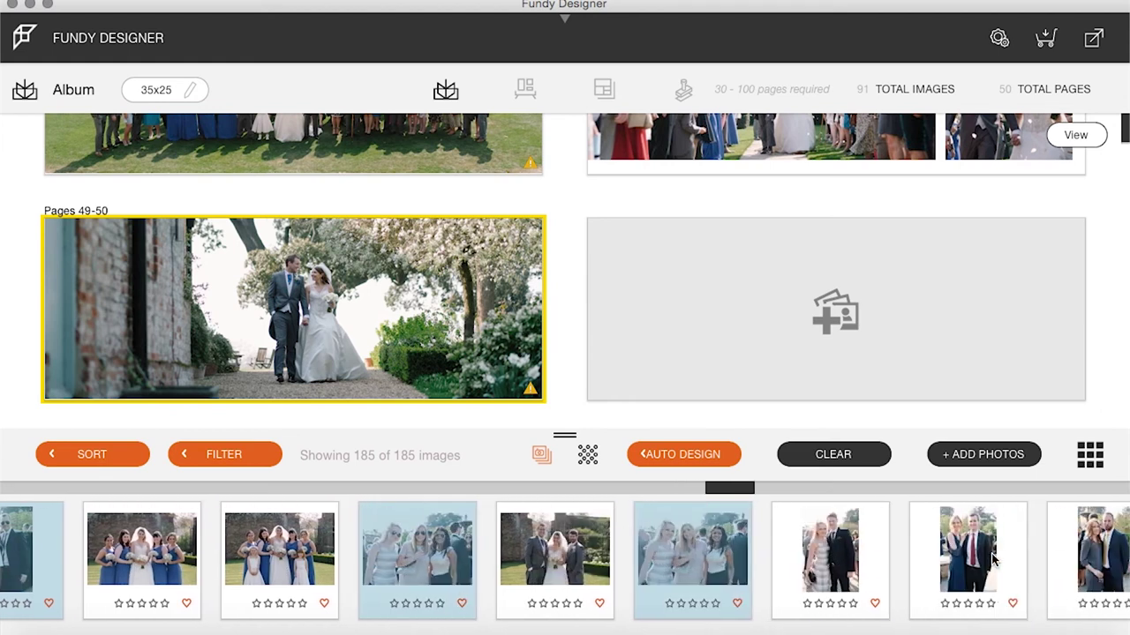
super+click(642, 549)
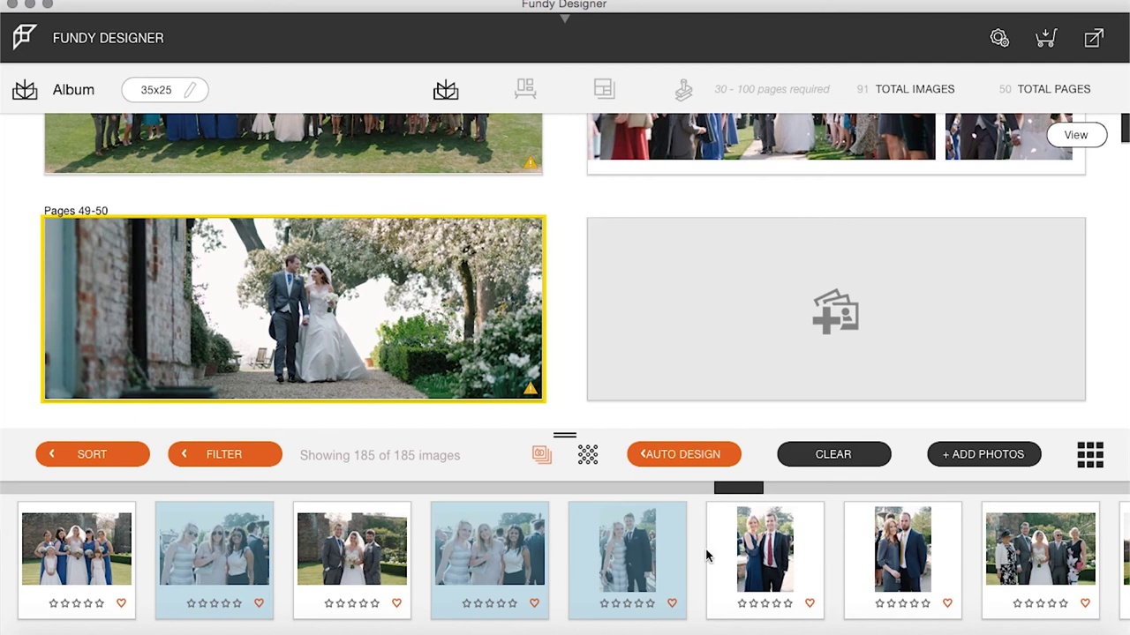
super+click(745, 565)
super+click(902, 563)
scroll(979, 560, right, 4)
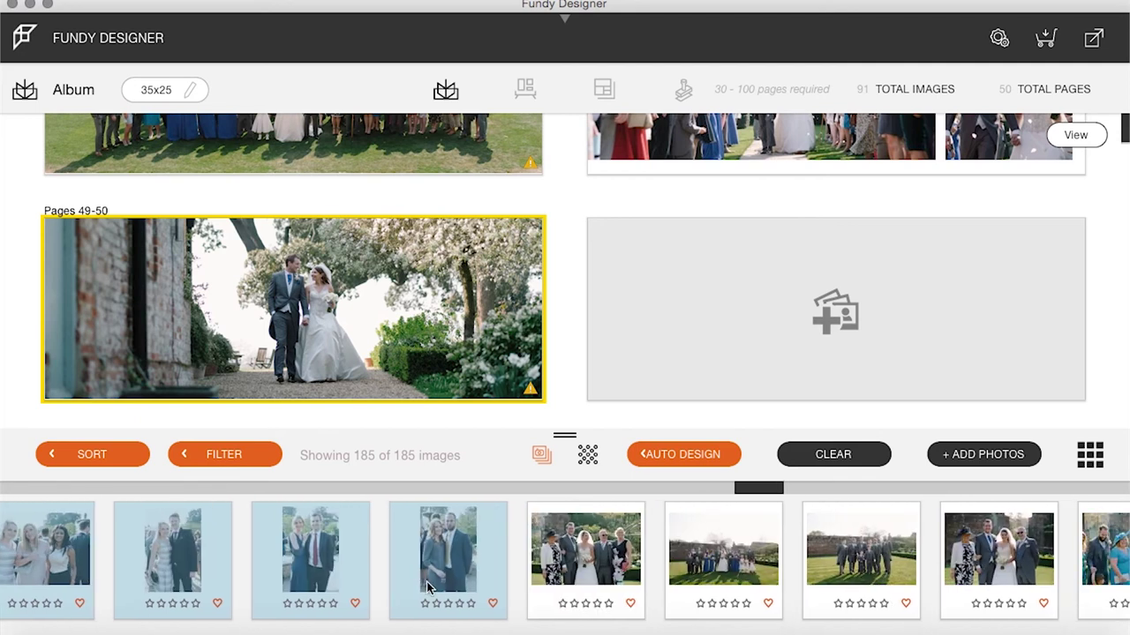
drag(446, 565, 744, 316)
Step: Change the pages 51-52 layout to the full-width photo collage with a white margin on all sides
mouse_move(1109, 327)
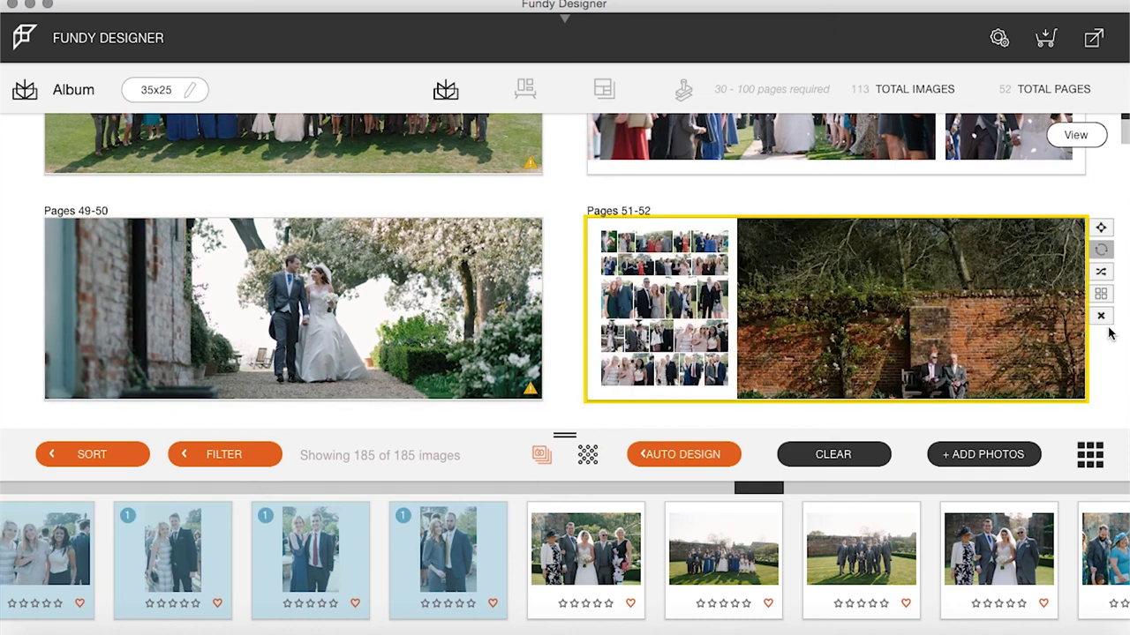
click(1102, 296)
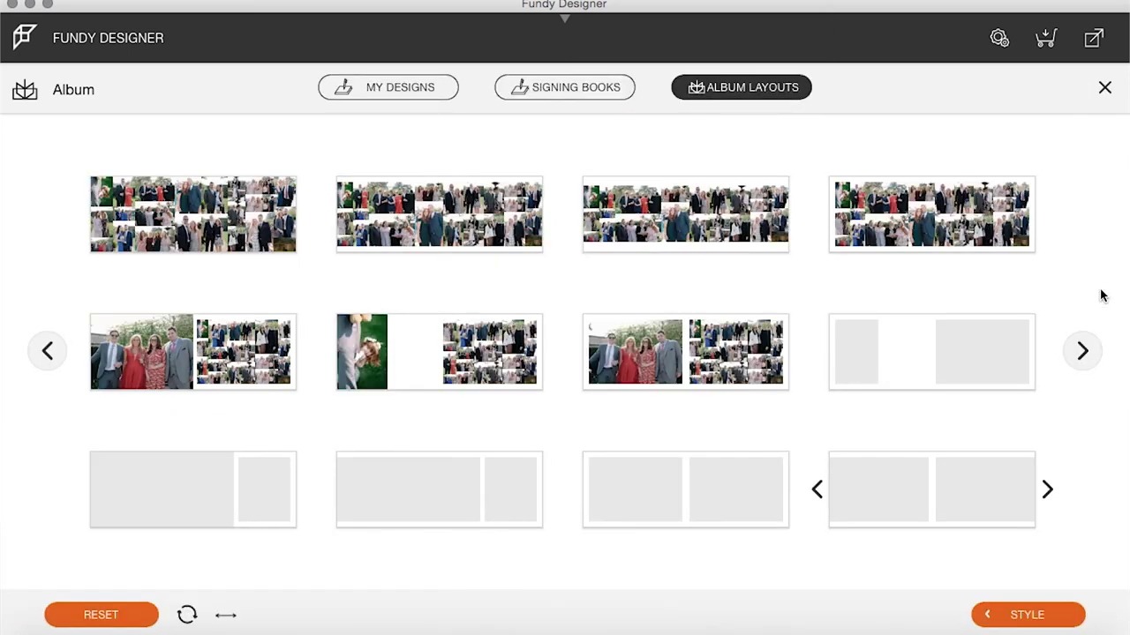
click(933, 215)
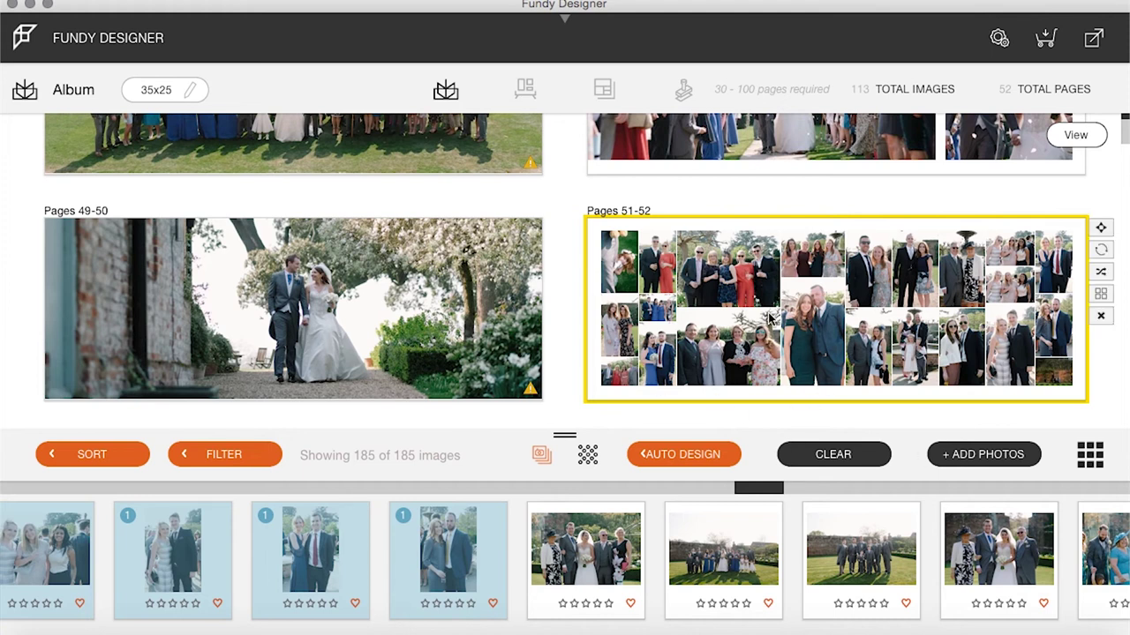
Step: Open the pages 51-52 spread and remove one of the two three-women photos and the brick wall photo from the collage
click(921, 276)
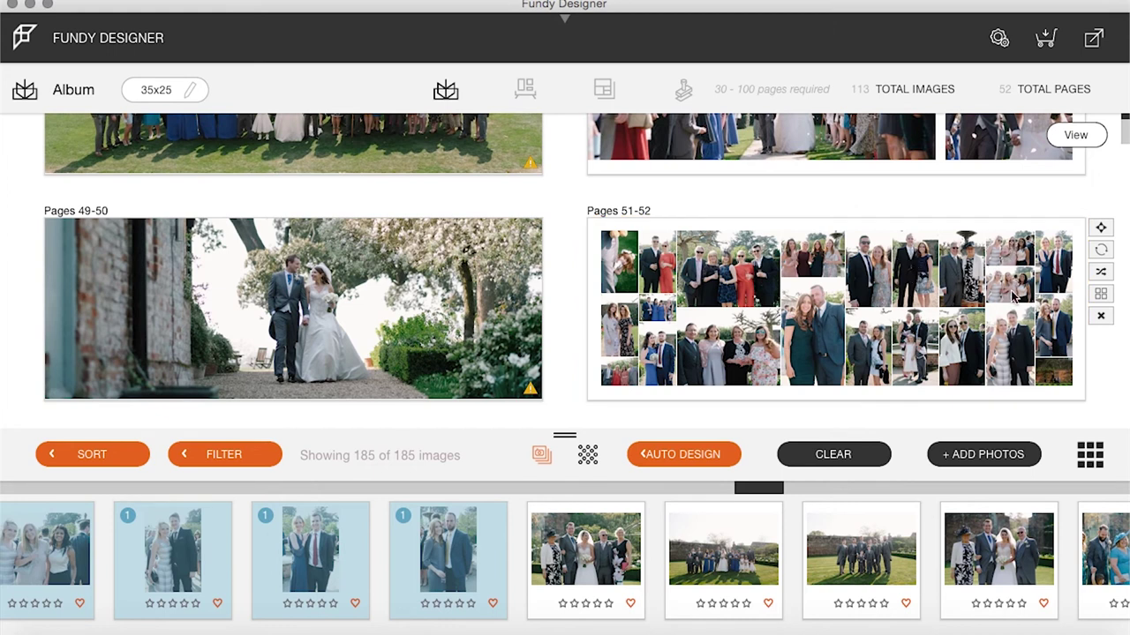
click(1015, 253)
click(1015, 254)
double_click(1015, 253)
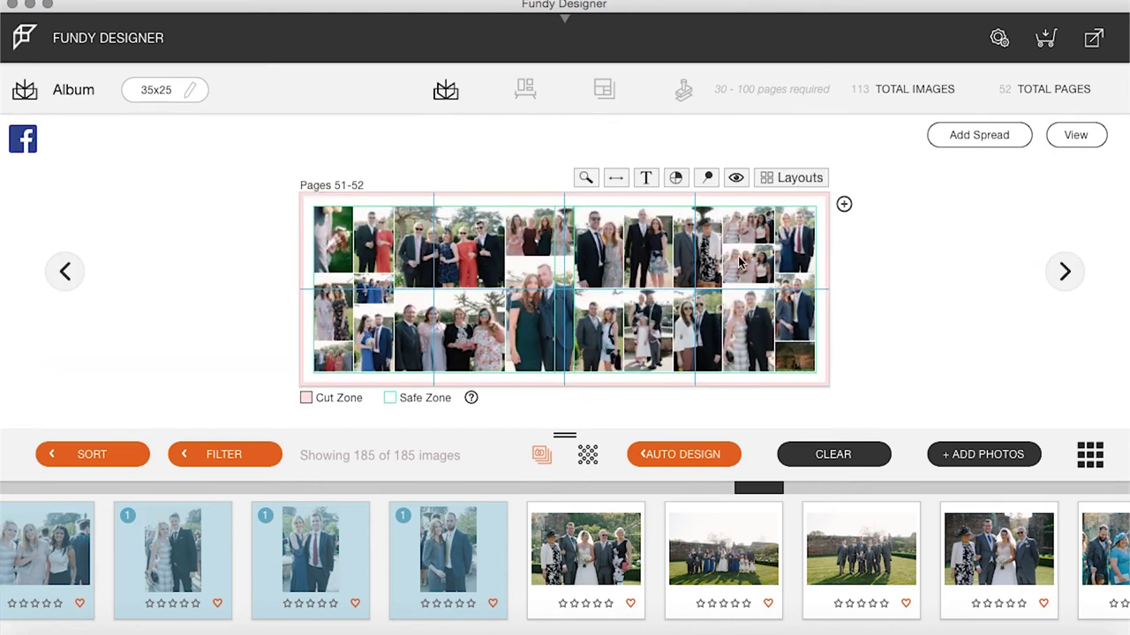
click(754, 233)
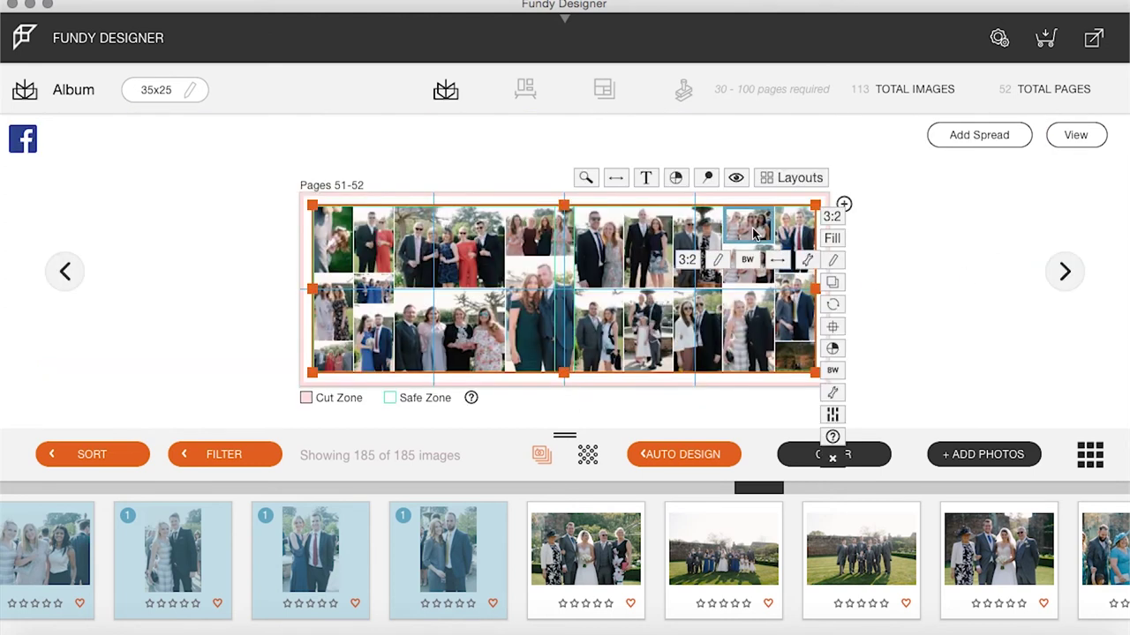
key(Delete)
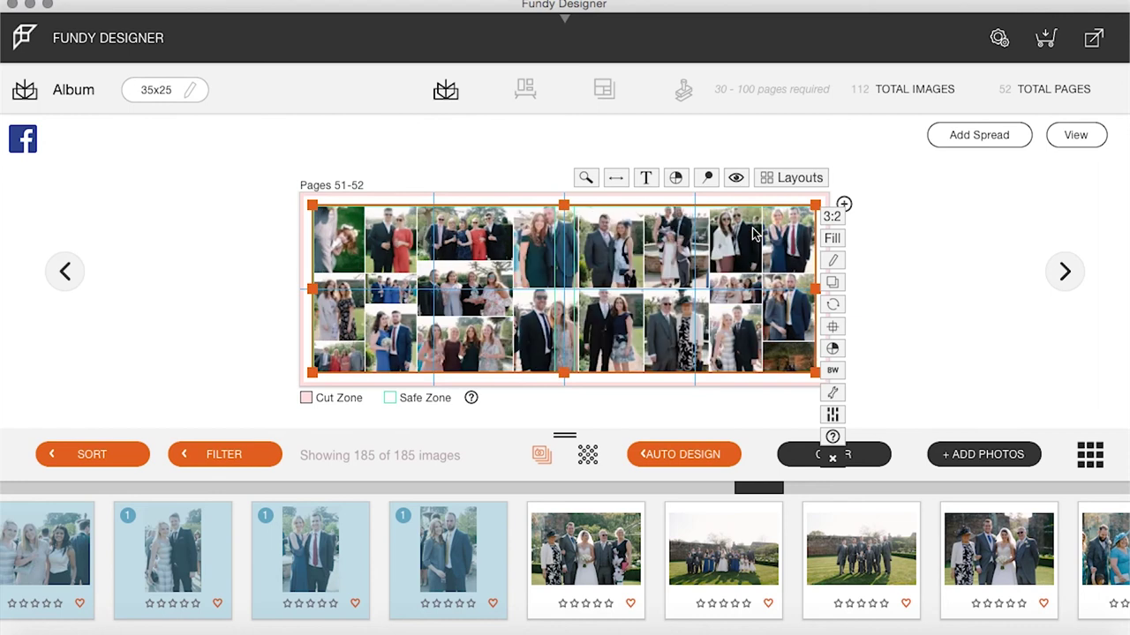
mouse_move(743, 249)
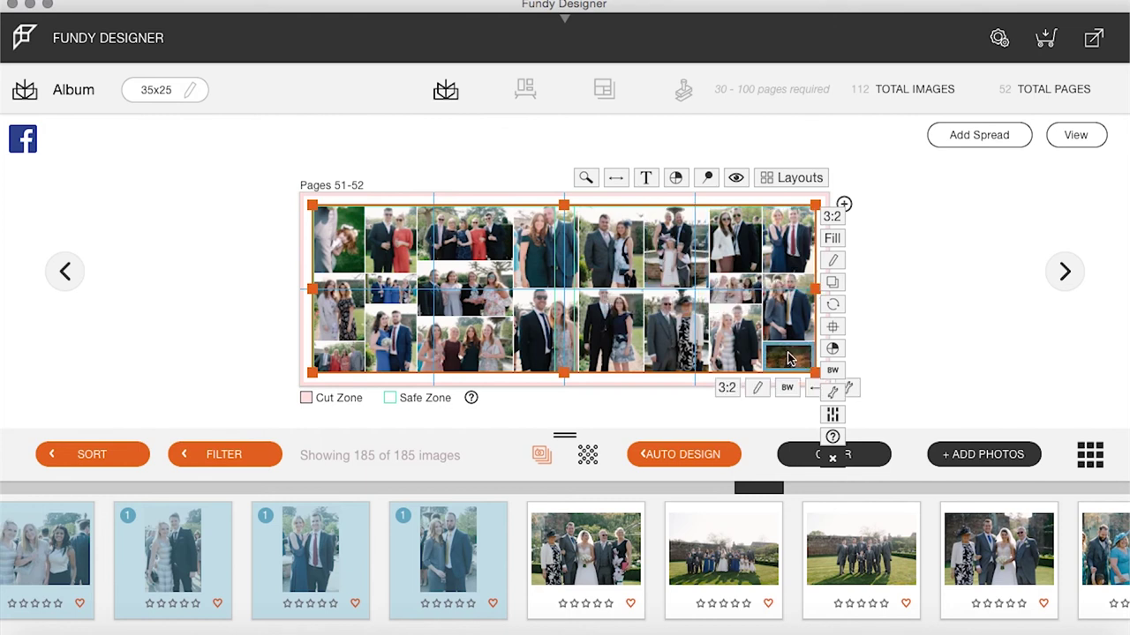
key(Delete)
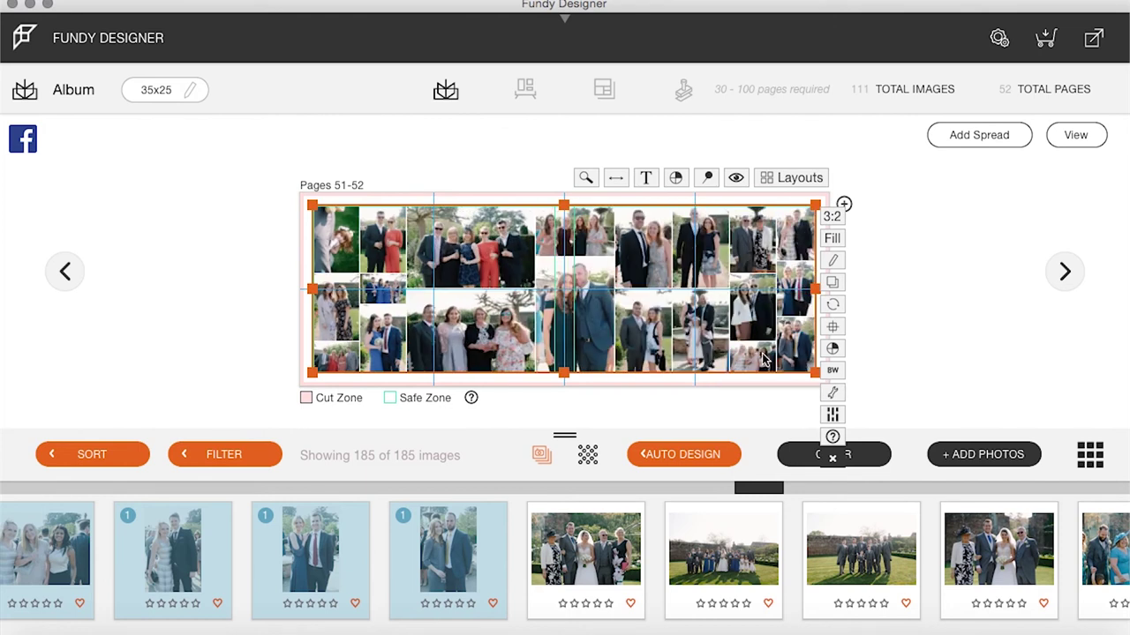
Step: Swap the green-dress couple with the blue-dress couple on pages 51-52, choose a full-width collage layout and return to the overview
drag(597, 306, 371, 307)
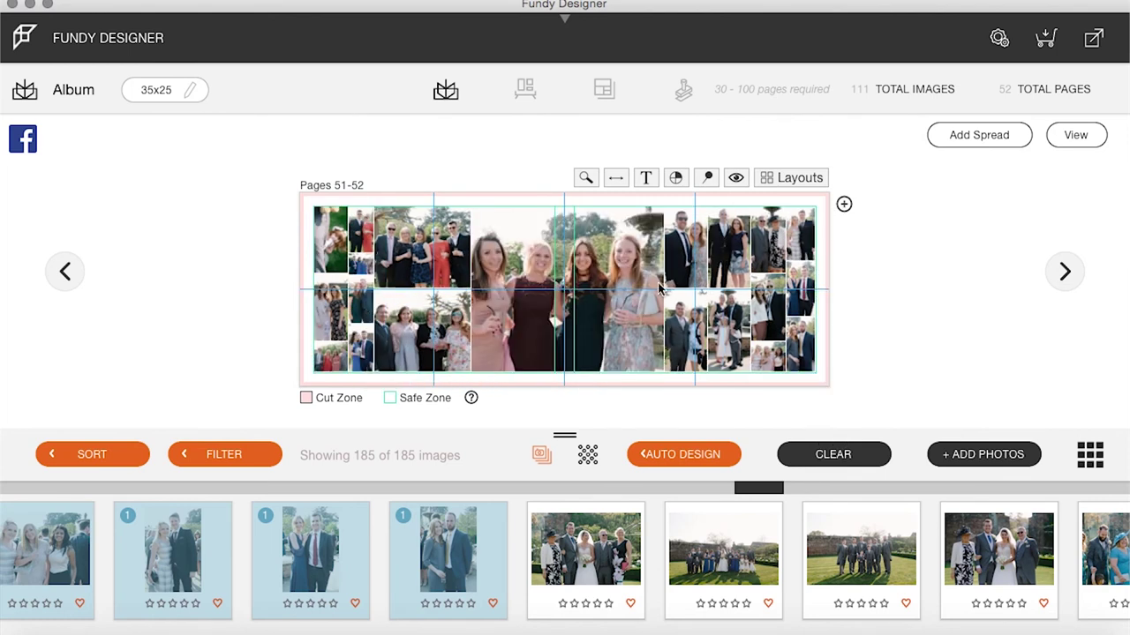
click(812, 177)
click(958, 214)
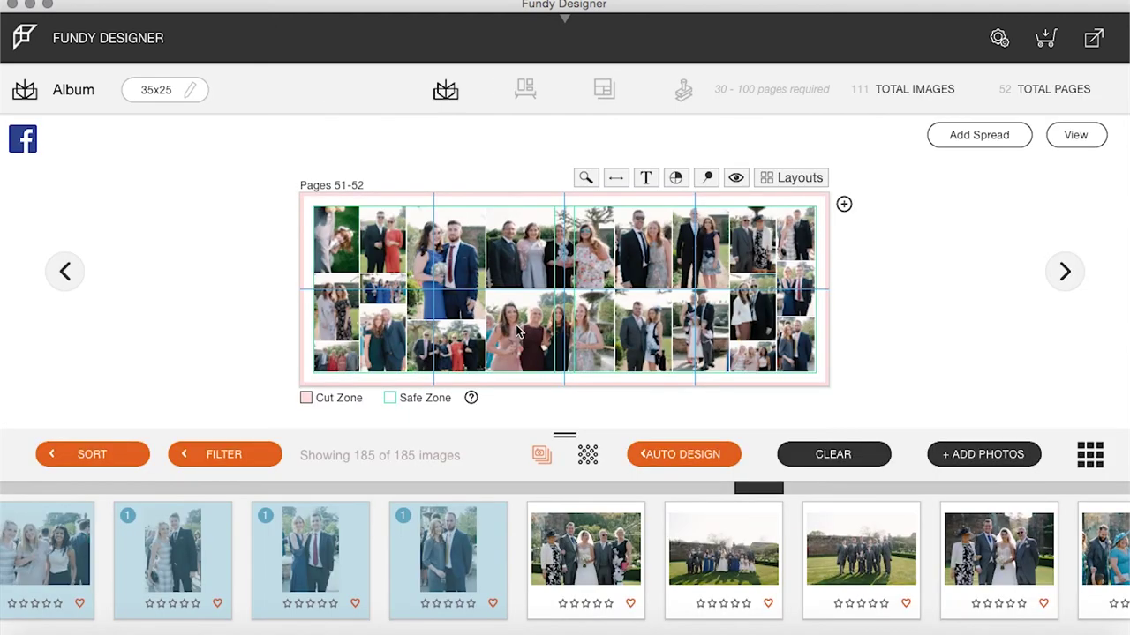
click(1075, 134)
Step: Select the unused portrait of the bride with the older man, both bridesmaid group photos and the bride with two men
scroll(883, 326, down, 4)
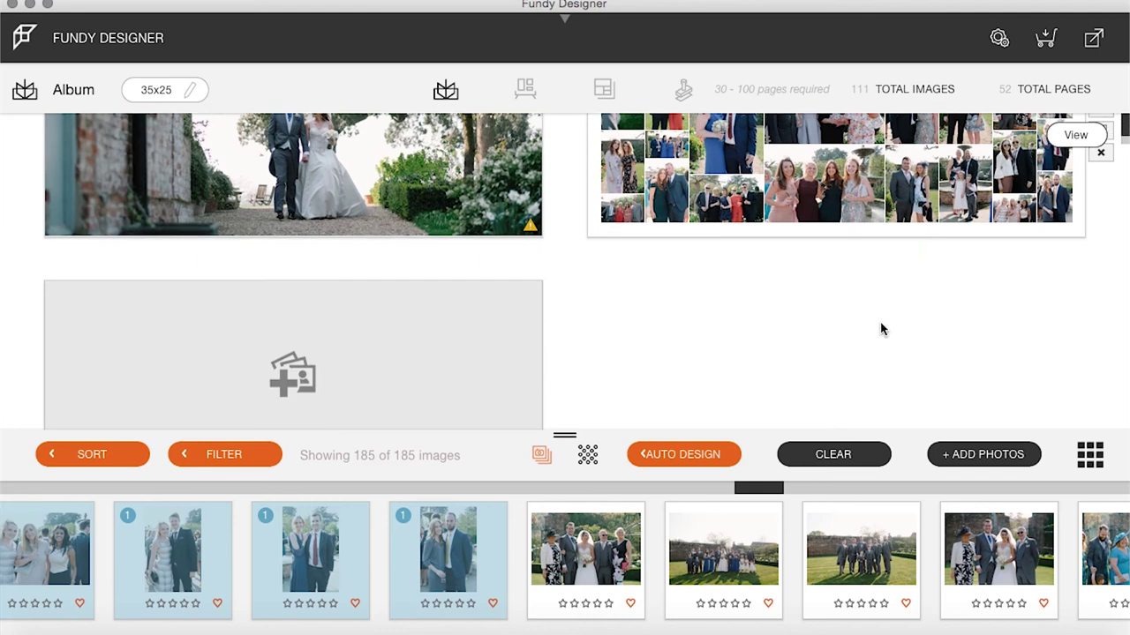
scroll(491, 532, left, 10)
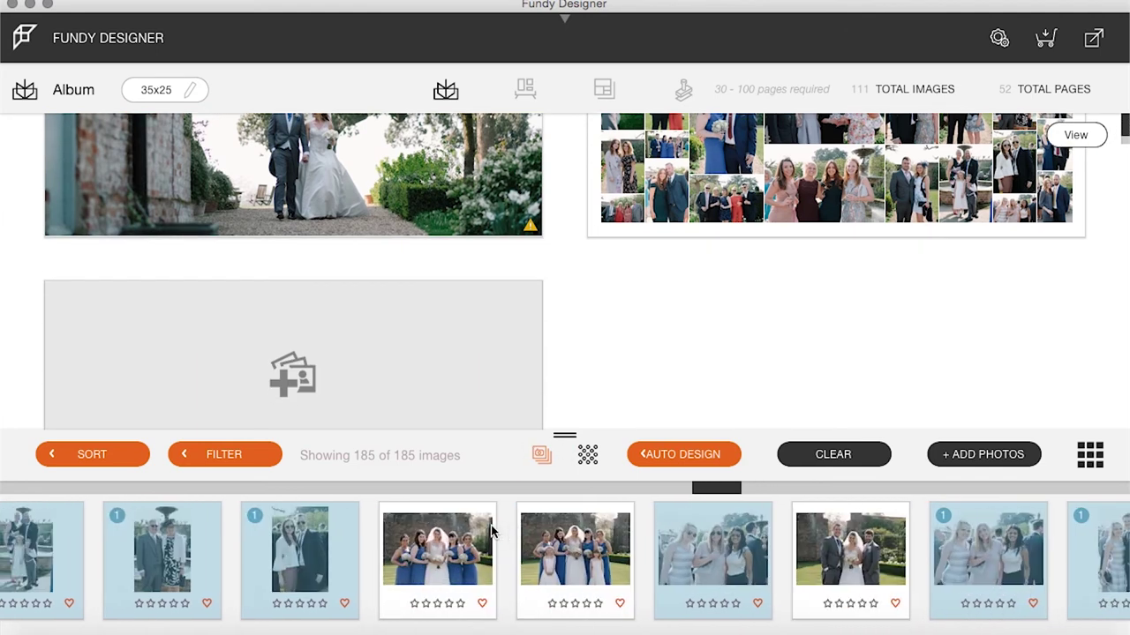
scroll(491, 531, left, 10)
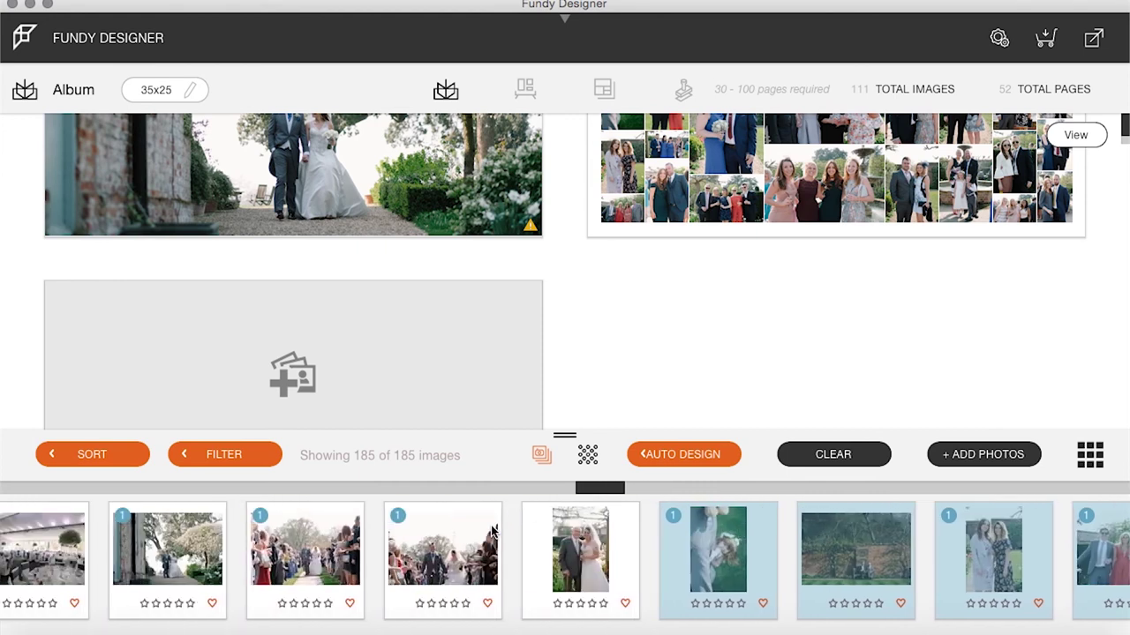
scroll(491, 531, right, 3)
click(240, 585)
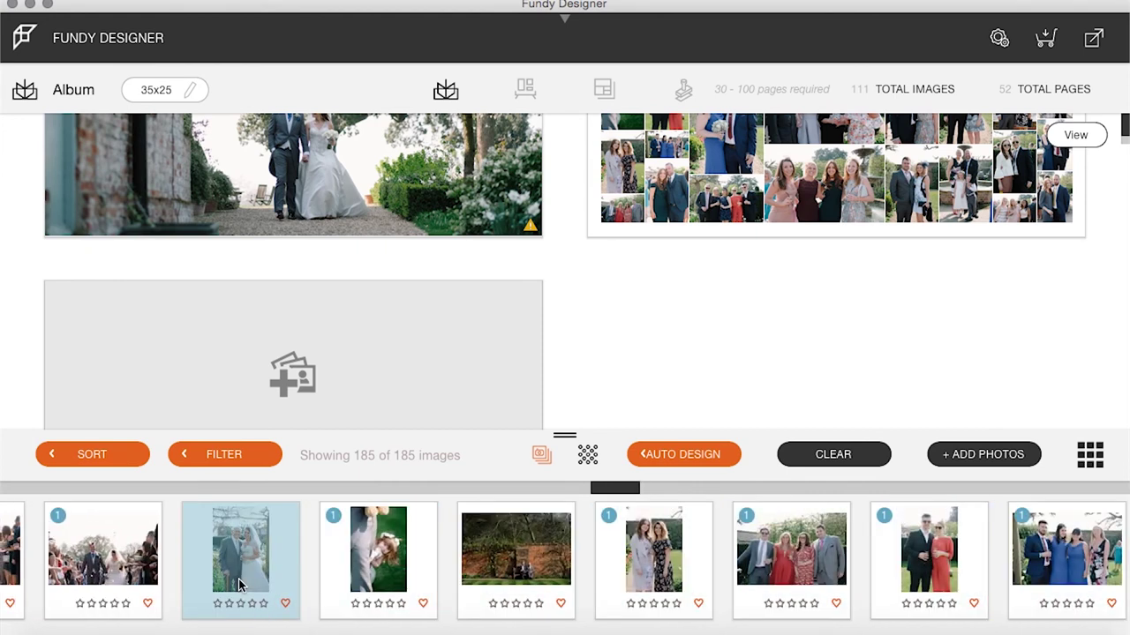
scroll(564, 538, right, 10)
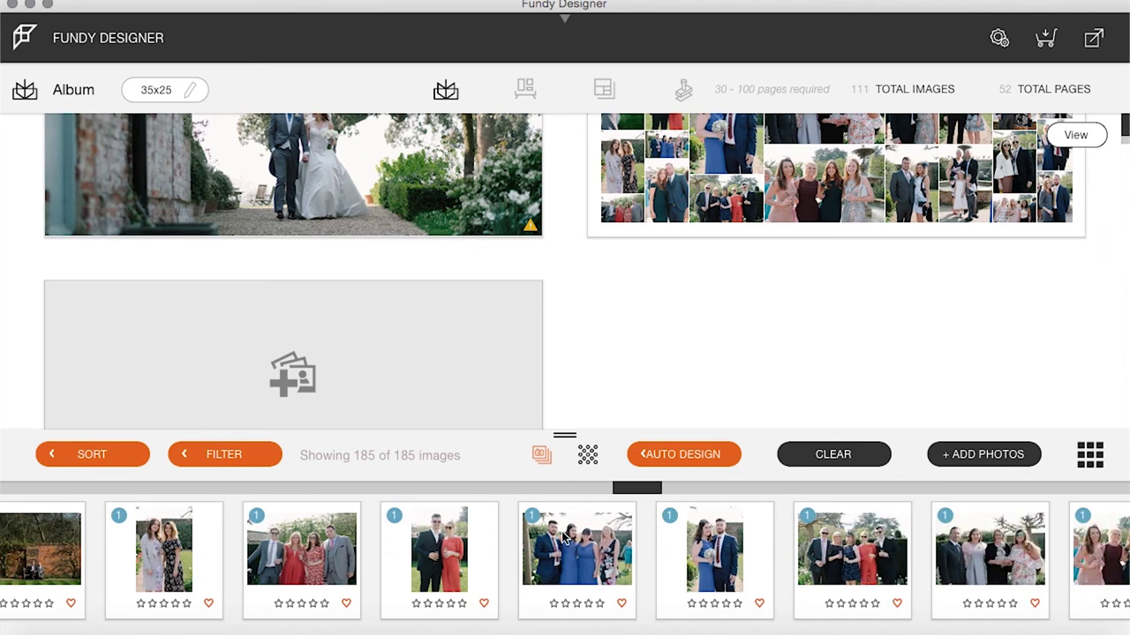
scroll(562, 538, right, 10)
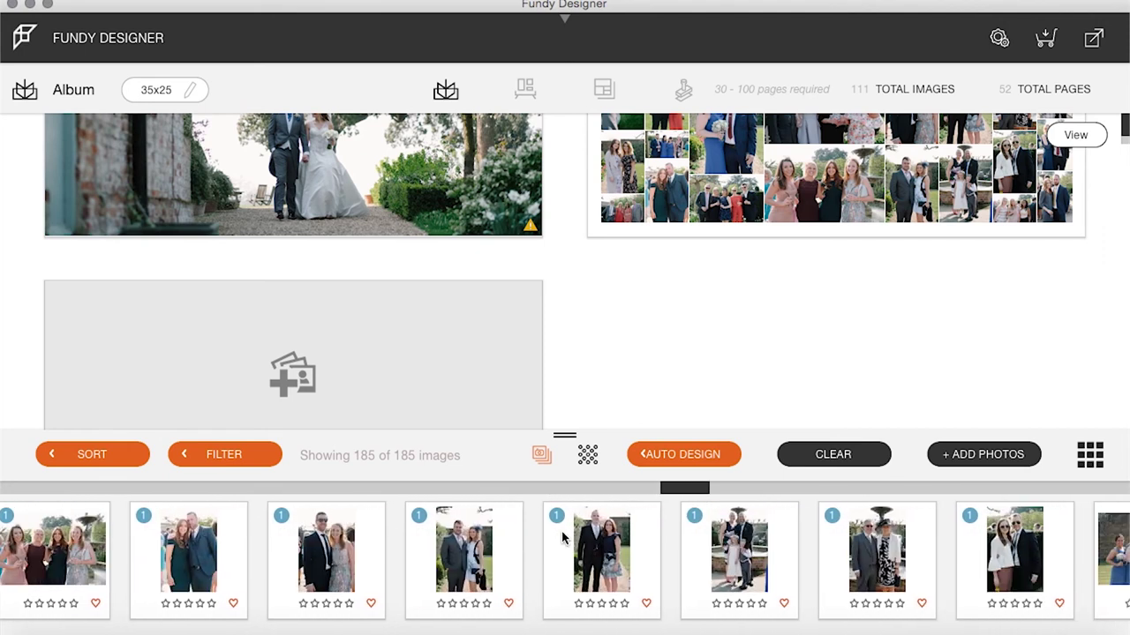
click(533, 553)
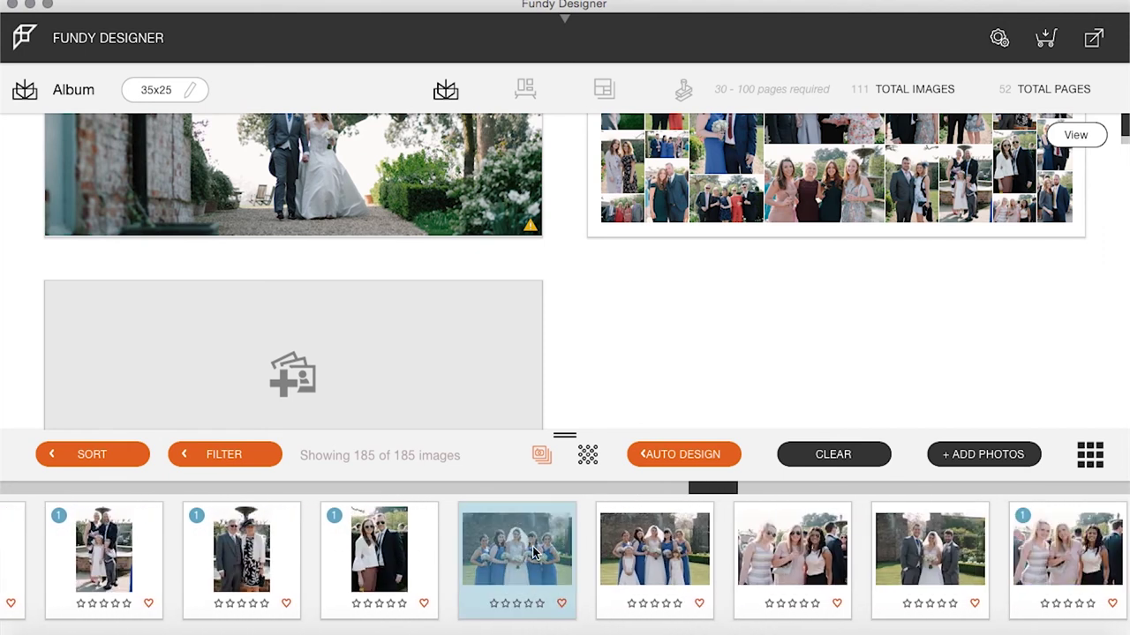
shift+click(620, 565)
scroll(945, 554, right, 8)
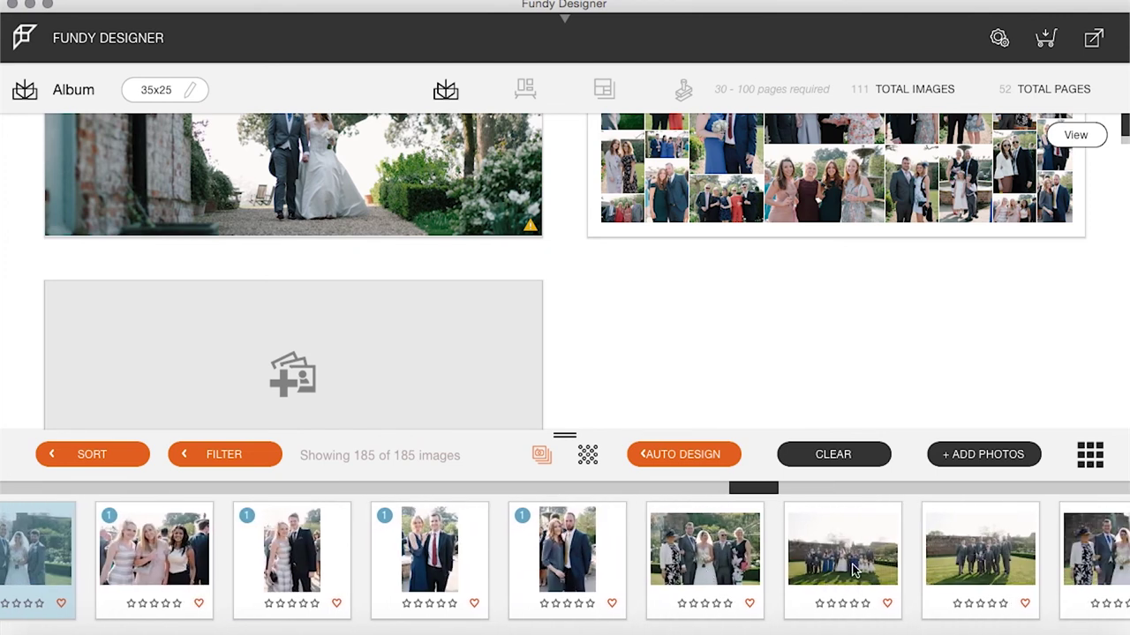
Step: Add the large lawn group, the men's lineup and the next two family groups with the couple to the selection, skipping the closer blue-dress group
click(847, 563)
shift+click(972, 551)
scroll(924, 554, right, 3)
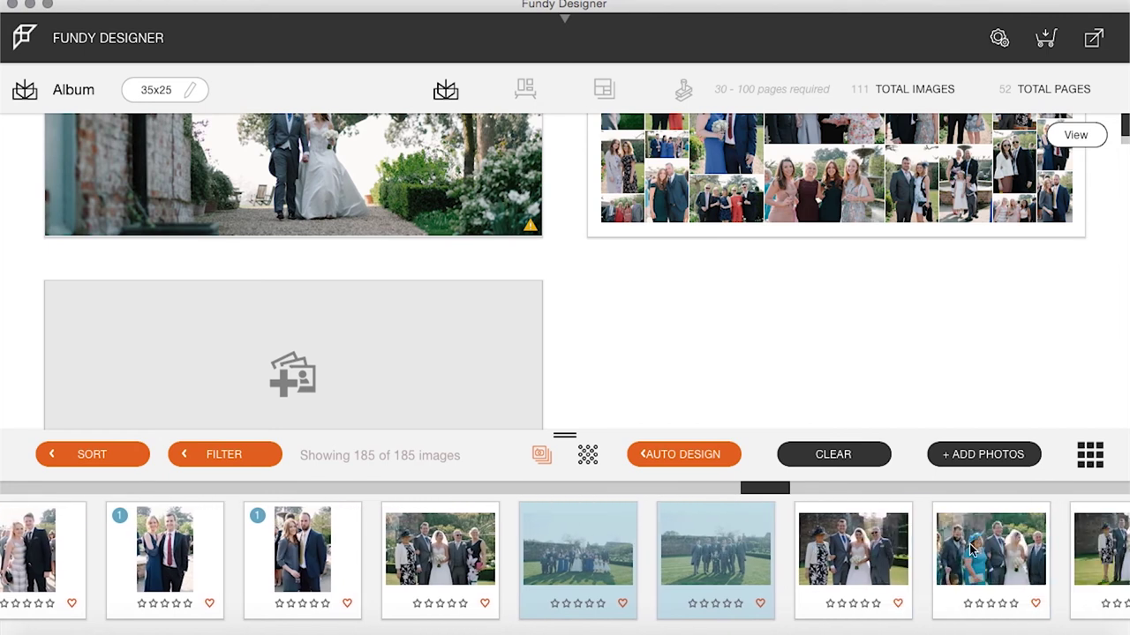
shift+click(854, 563)
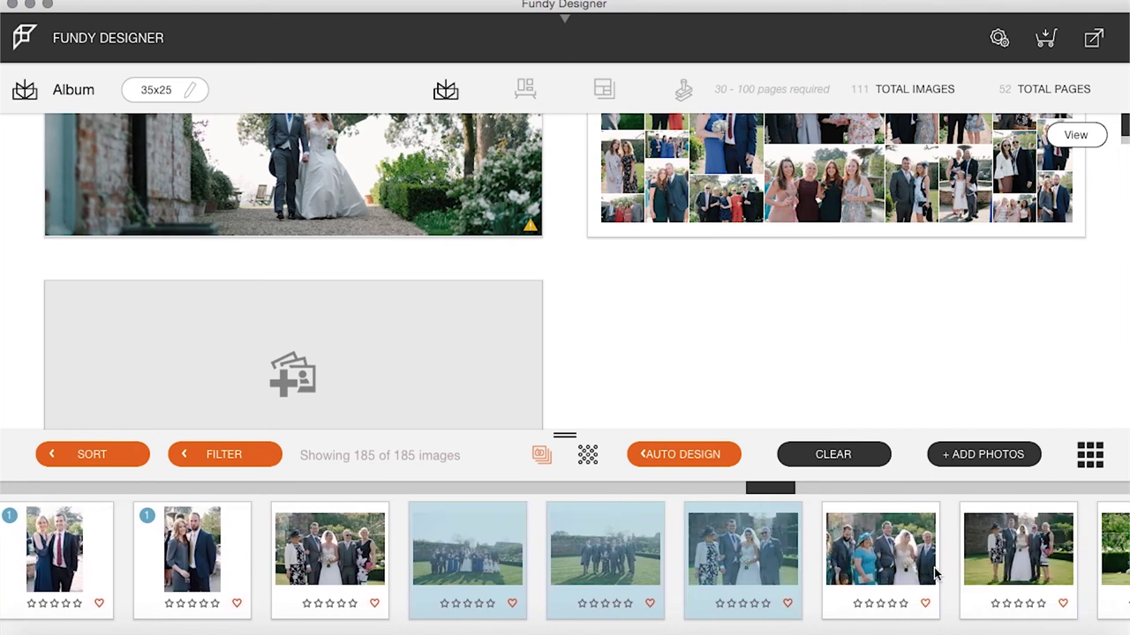
scroll(935, 572, right, 3)
shift+click(880, 561)
scroll(952, 547, right, 5)
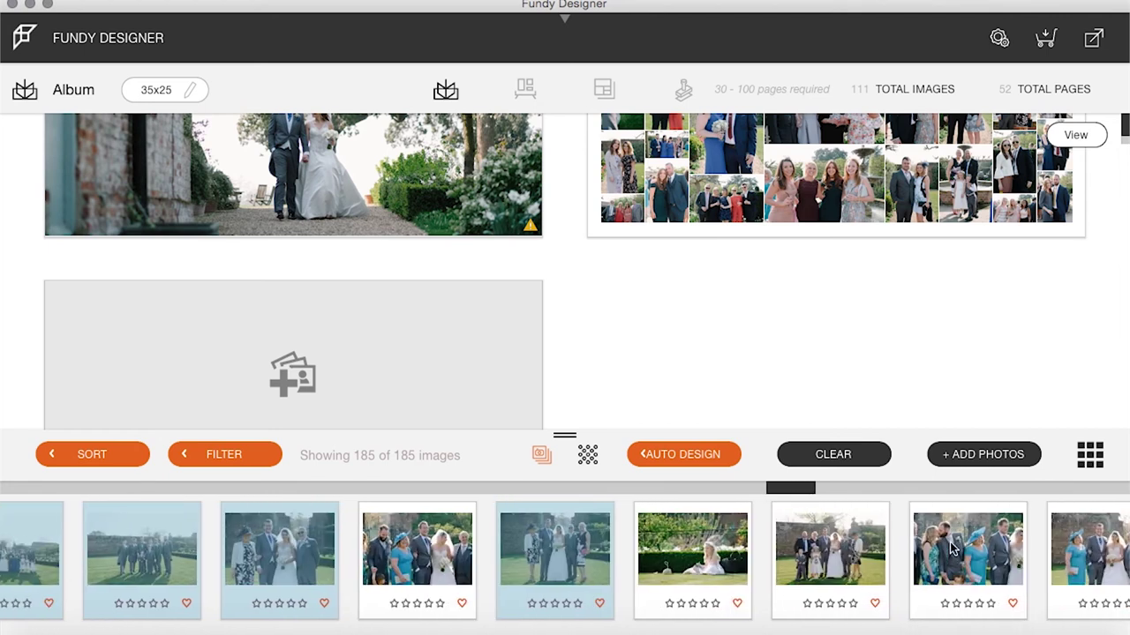
Step: Add the three remaining family groups on the lawn to the selection and create the pages 53-54 spread from it
shift+click(703, 556)
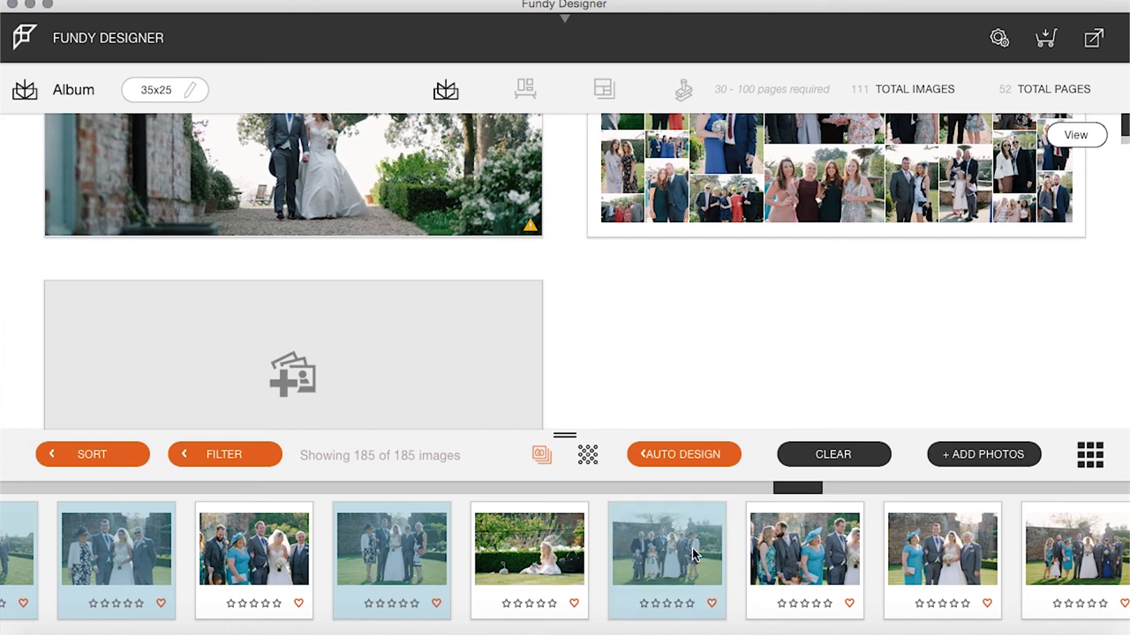
shift+click(932, 562)
shift+click(1078, 558)
scroll(1078, 558, right, 10)
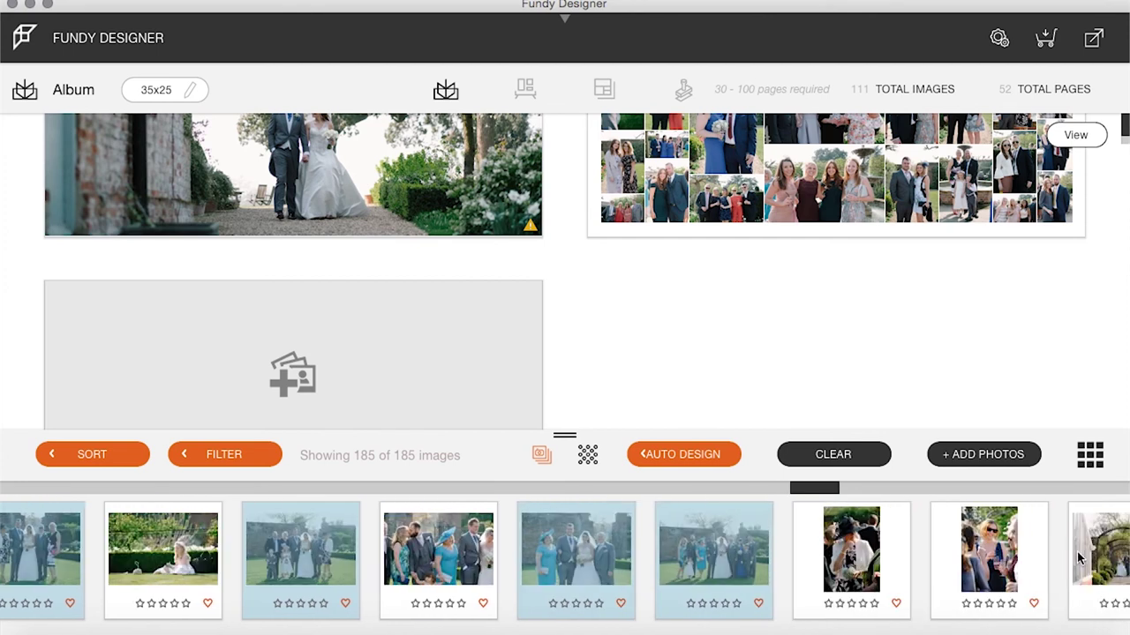
scroll(1079, 558, left, 2)
drag(325, 554, 388, 372)
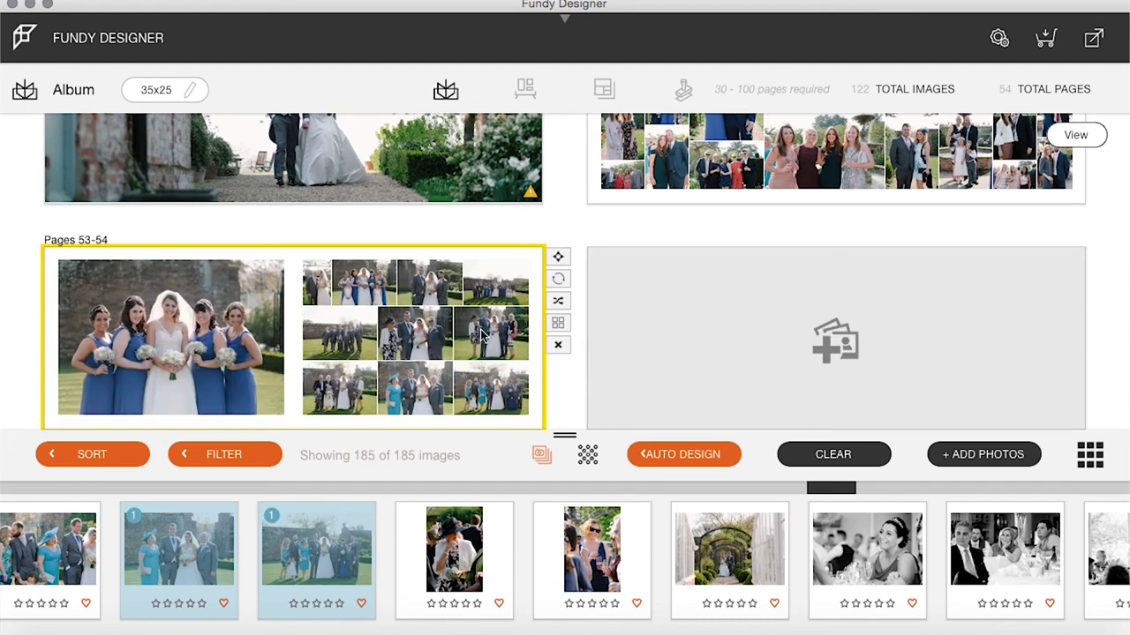
Step: Apply a white-bordered, two-row collage layout spanning both pages to the pages 53-54 spread
click(558, 322)
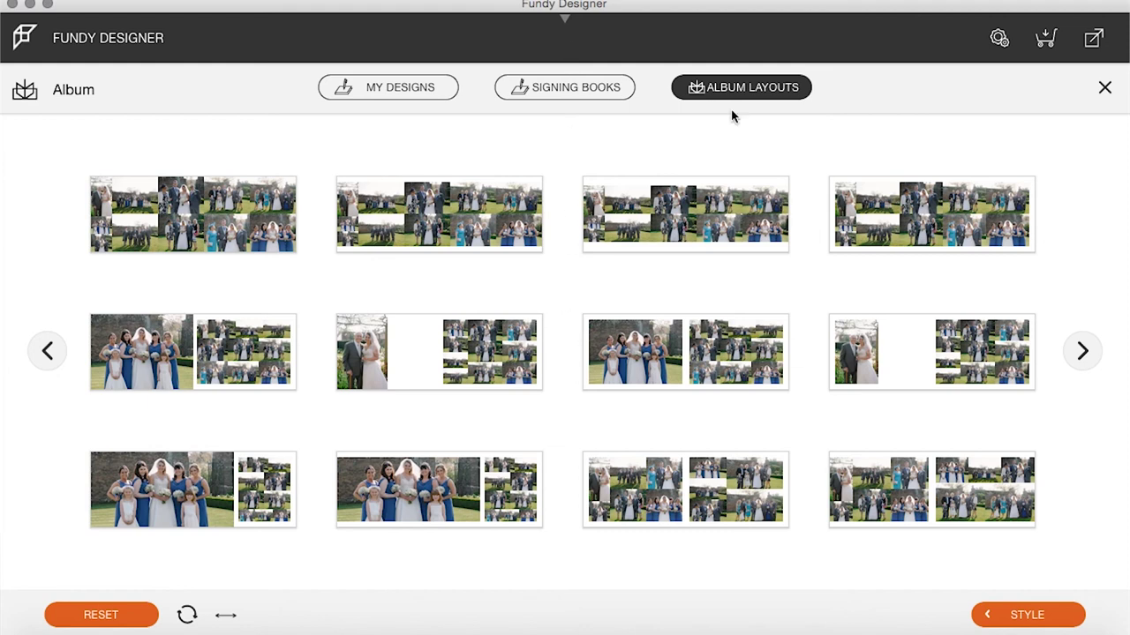
mouse_move(914, 212)
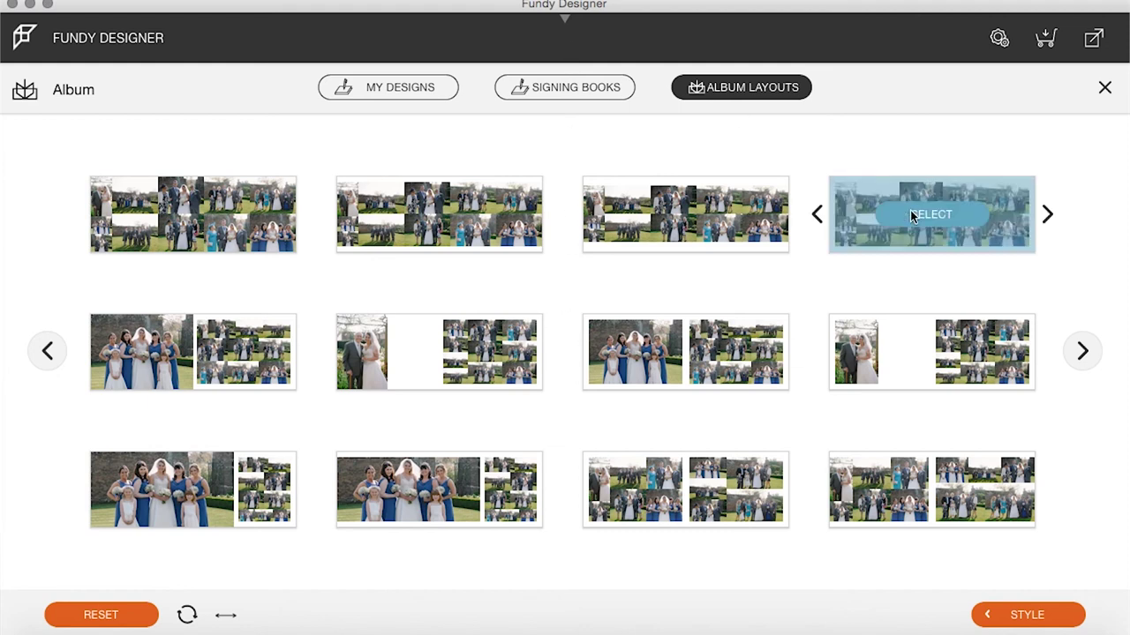
click(914, 214)
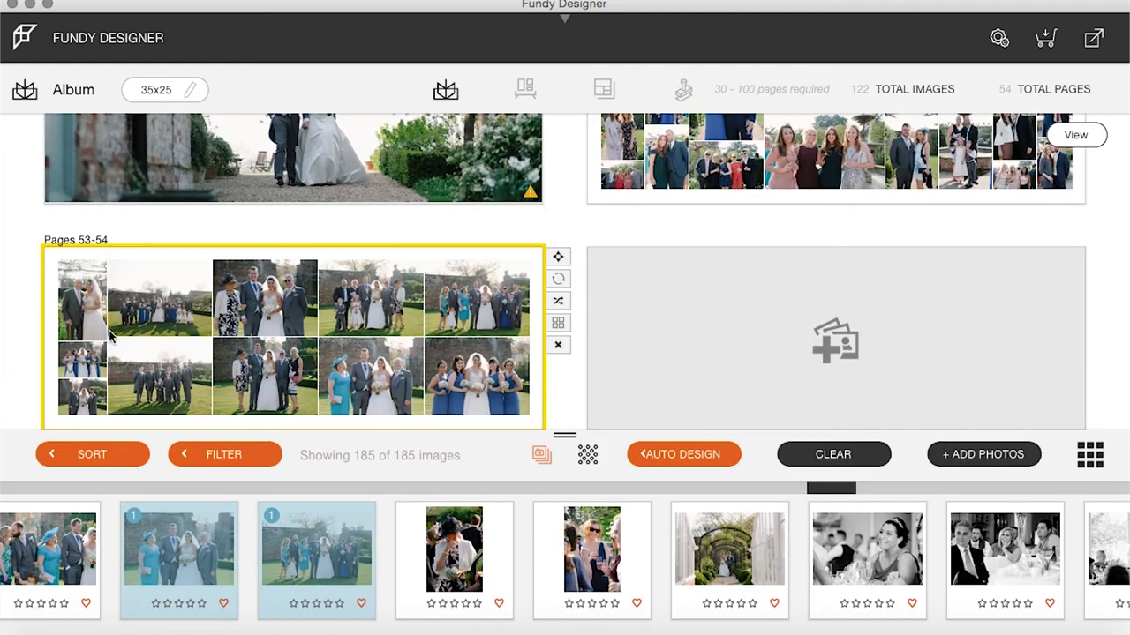
Step: Open the pages 53-54 spread and adjust how the men's lineup and the large lawn group sit in their frames
double_click(147, 306)
click(429, 291)
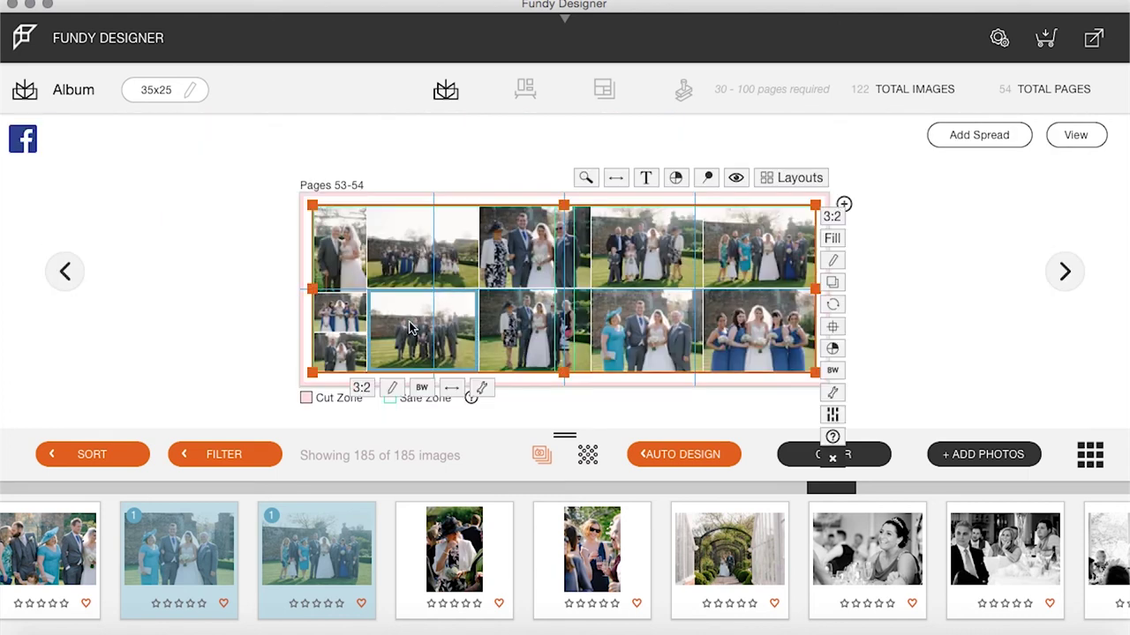
click(488, 390)
drag(381, 336, 396, 340)
click(403, 257)
click(481, 304)
drag(383, 359, 397, 359)
click(409, 270)
click(542, 256)
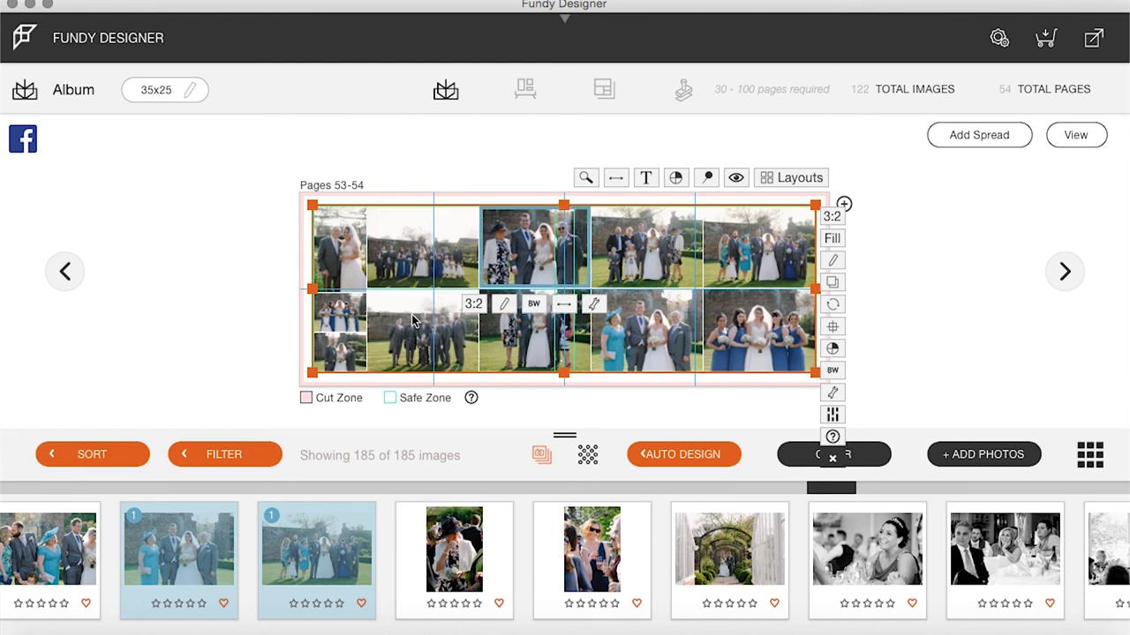
Step: Swap the men's lineup with the small photo of the bride and two men, and return to the album overview
click(429, 346)
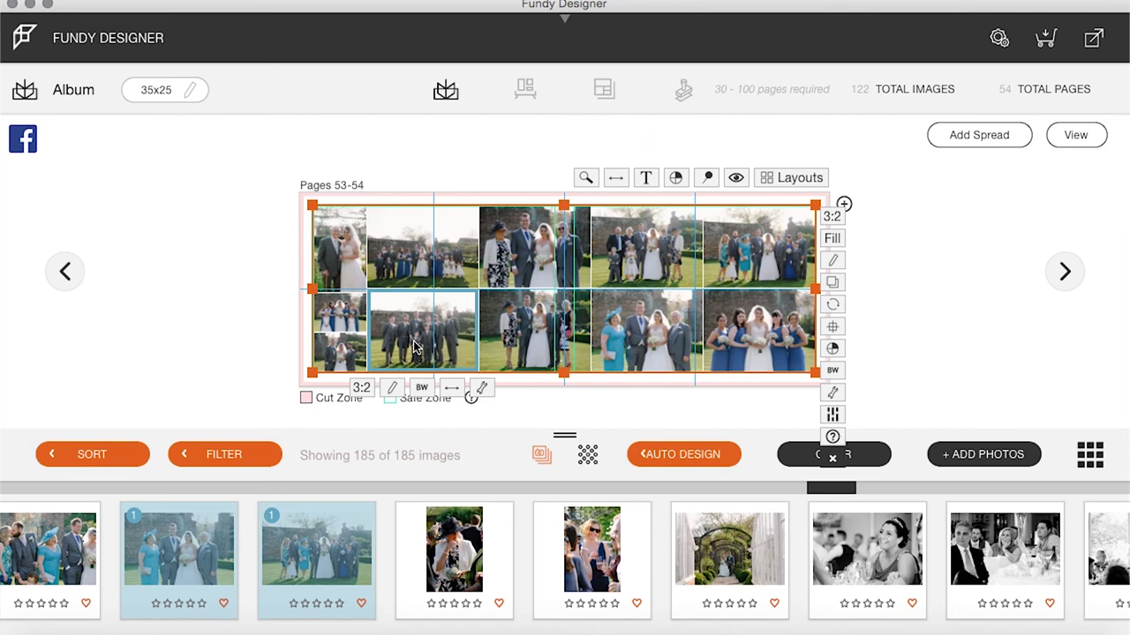
drag(344, 358, 412, 342)
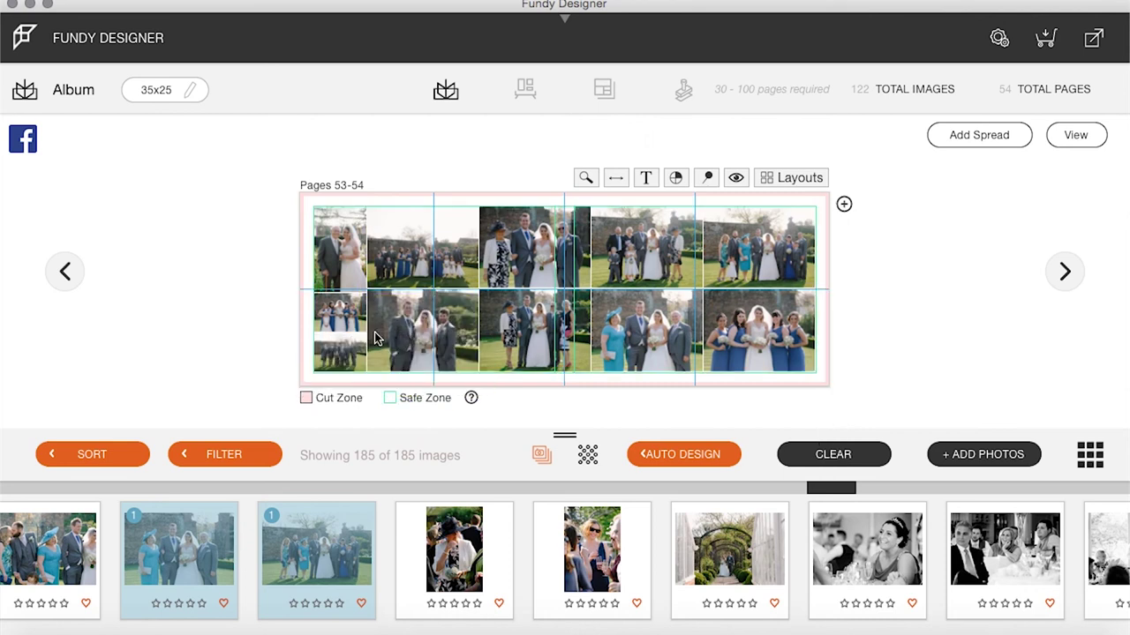
click(743, 249)
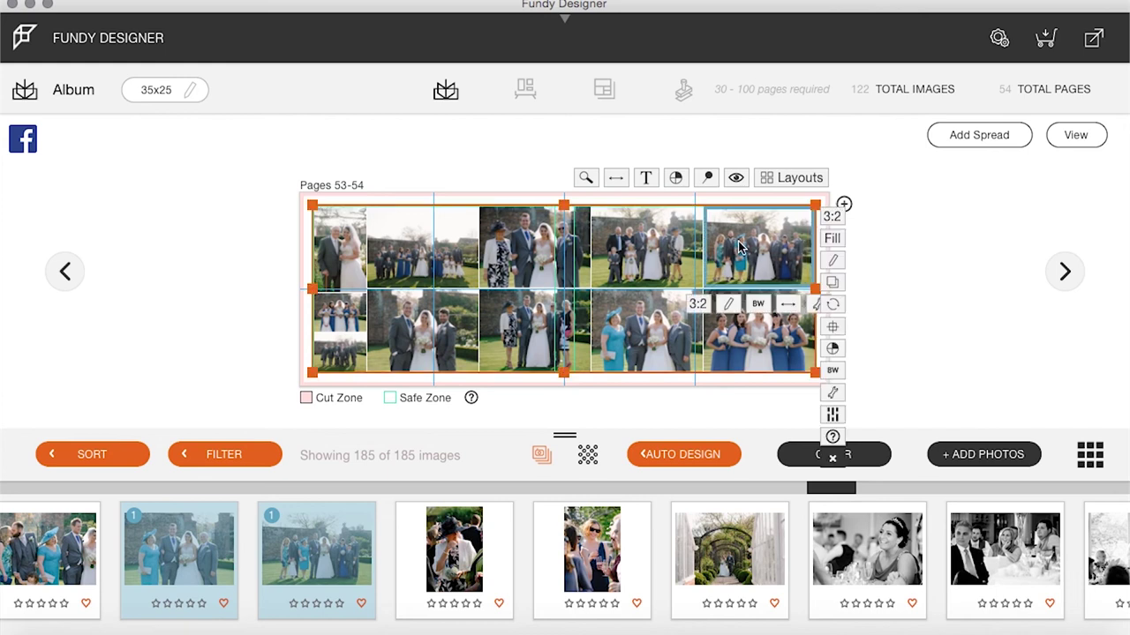
click(643, 349)
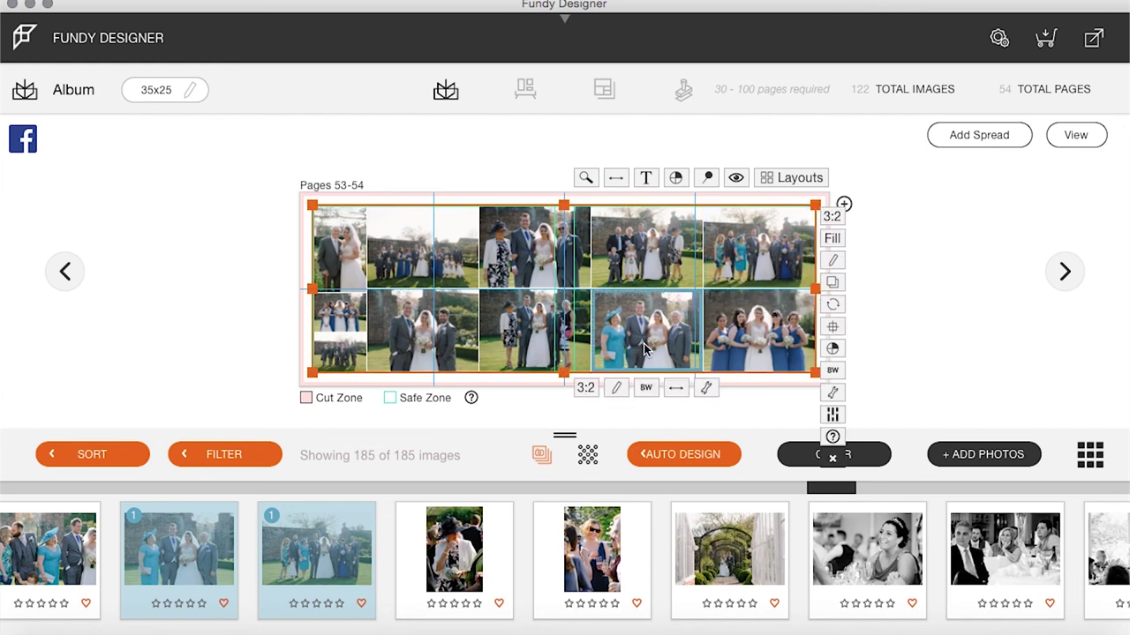
click(1075, 135)
Step: Select the unused close-up family groups: the black-hat group, the blue-hat group and the kissing-couple group
scroll(439, 527, up, 1)
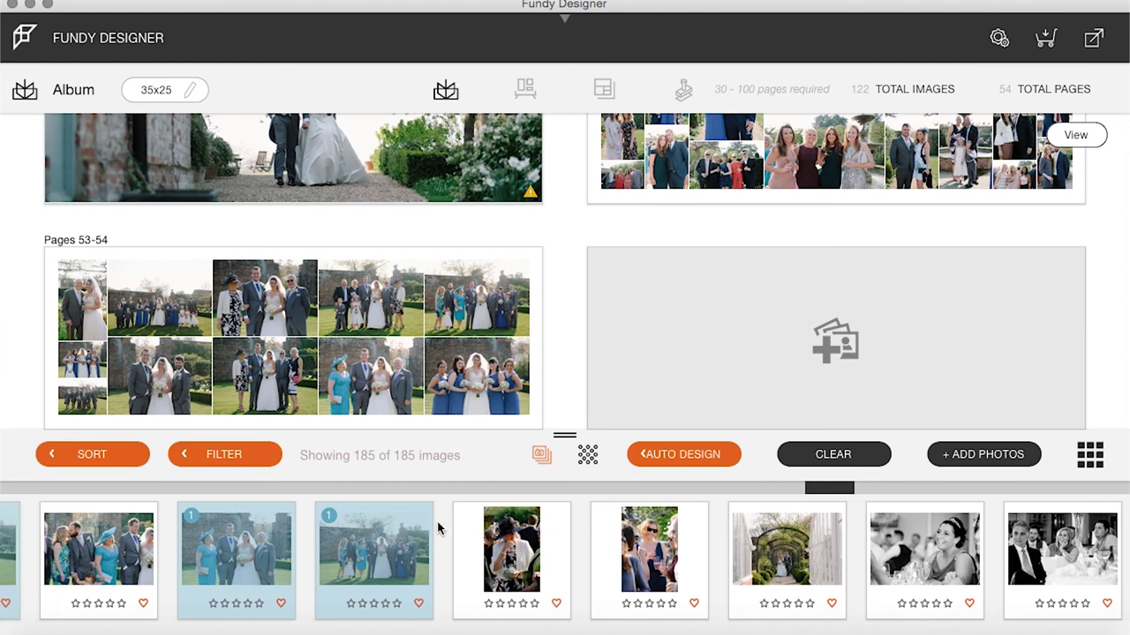
scroll(438, 528, up, 10)
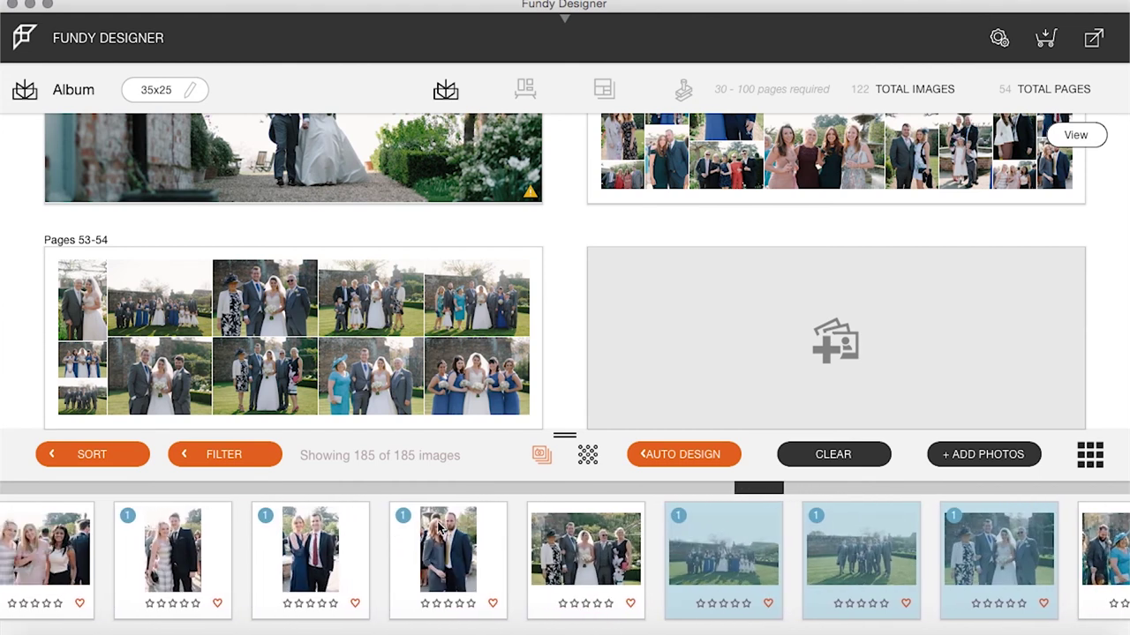
scroll(439, 528, up, 8)
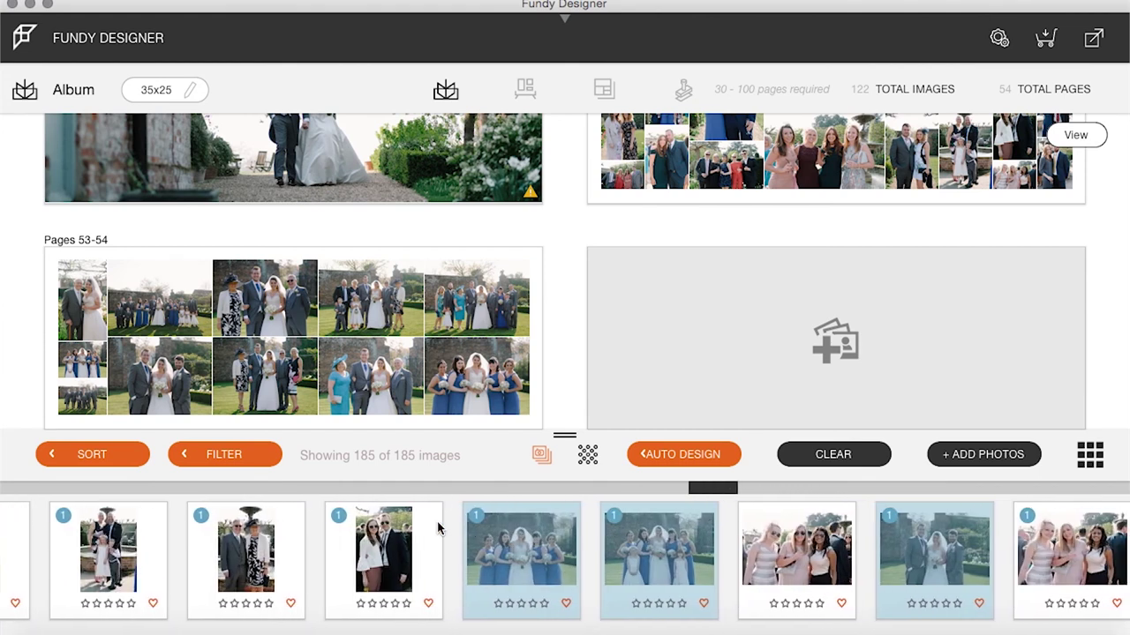
scroll(439, 528, down, 8)
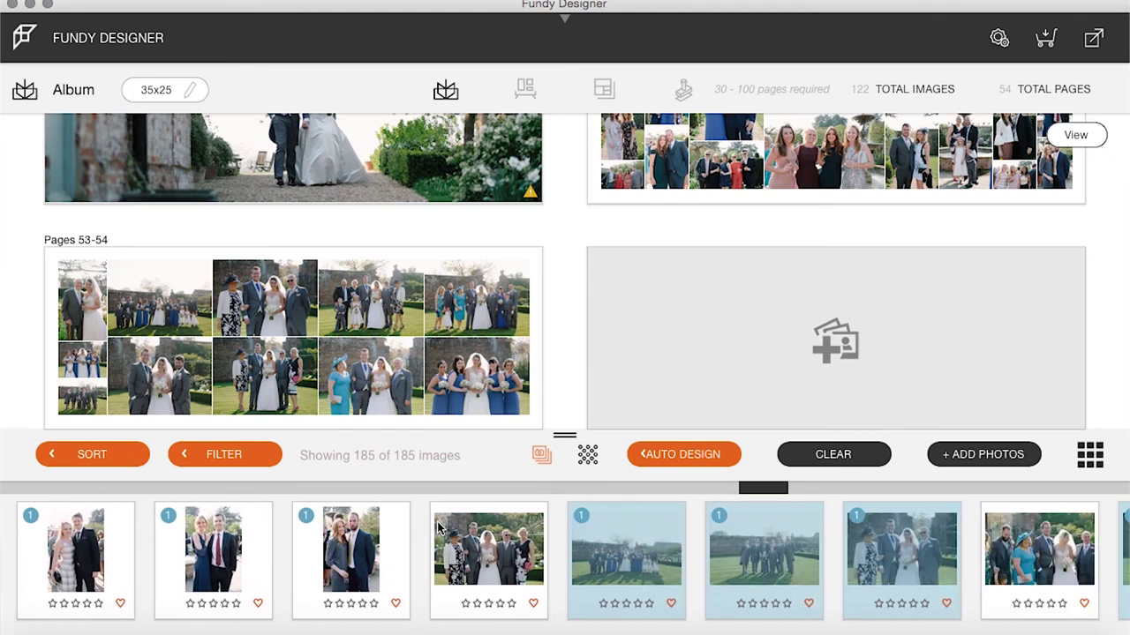
click(501, 572)
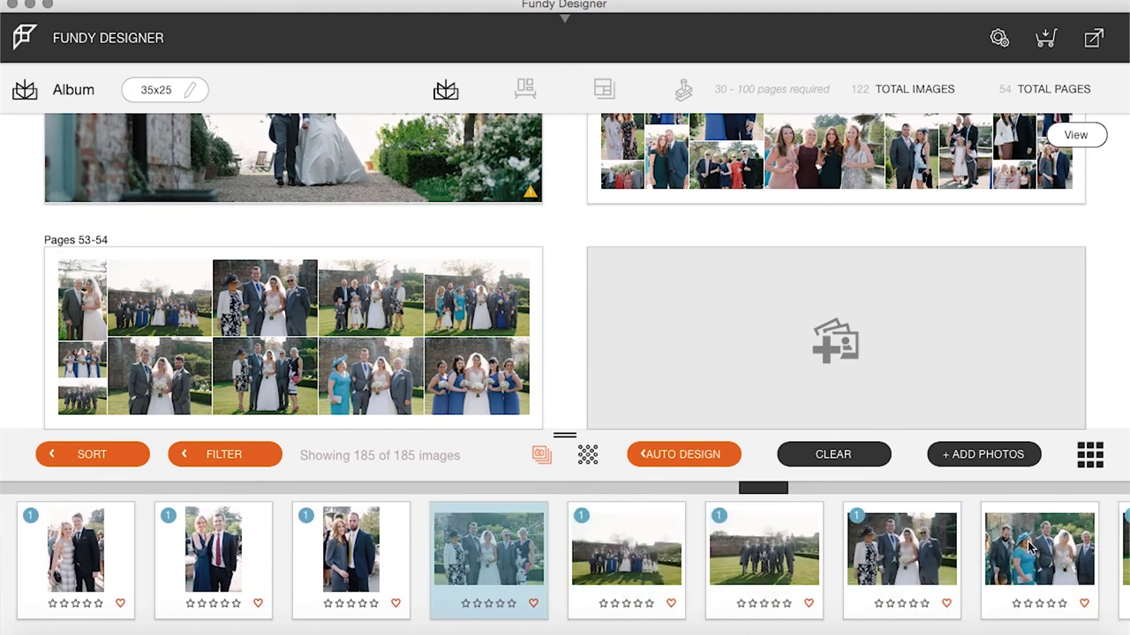
scroll(1050, 548, down, 5)
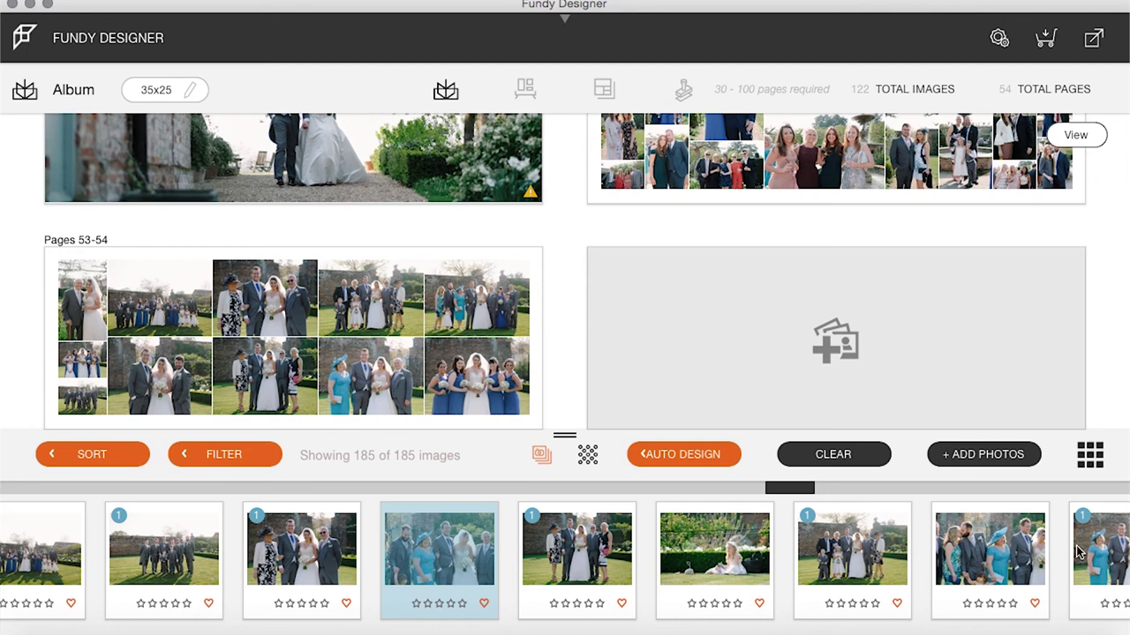
super+click(994, 557)
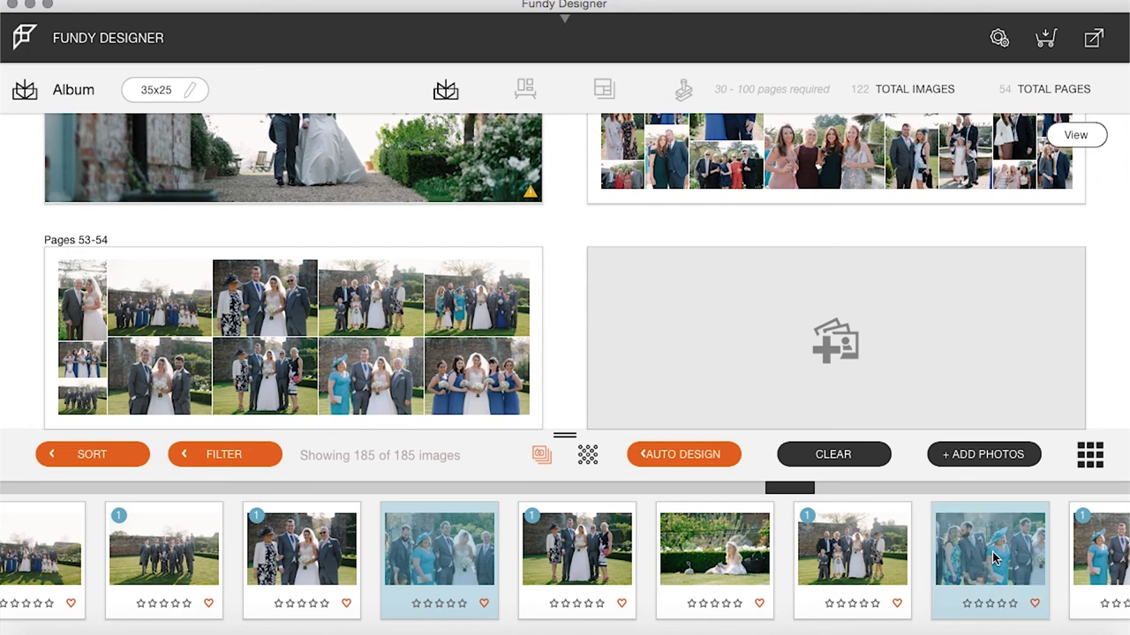
Step: Create the pages 55-56 spread from the three selected family groups and swap the black-hat group into the large frame
scroll(993, 557, down, 5)
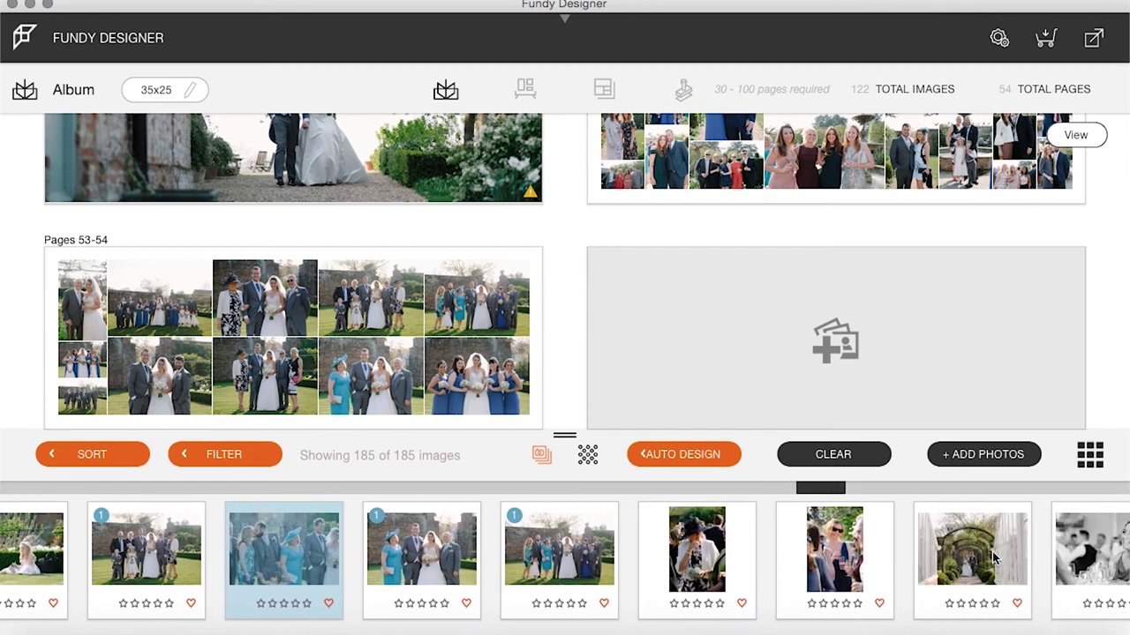
scroll(993, 558, down, 3)
scroll(994, 557, up, 8)
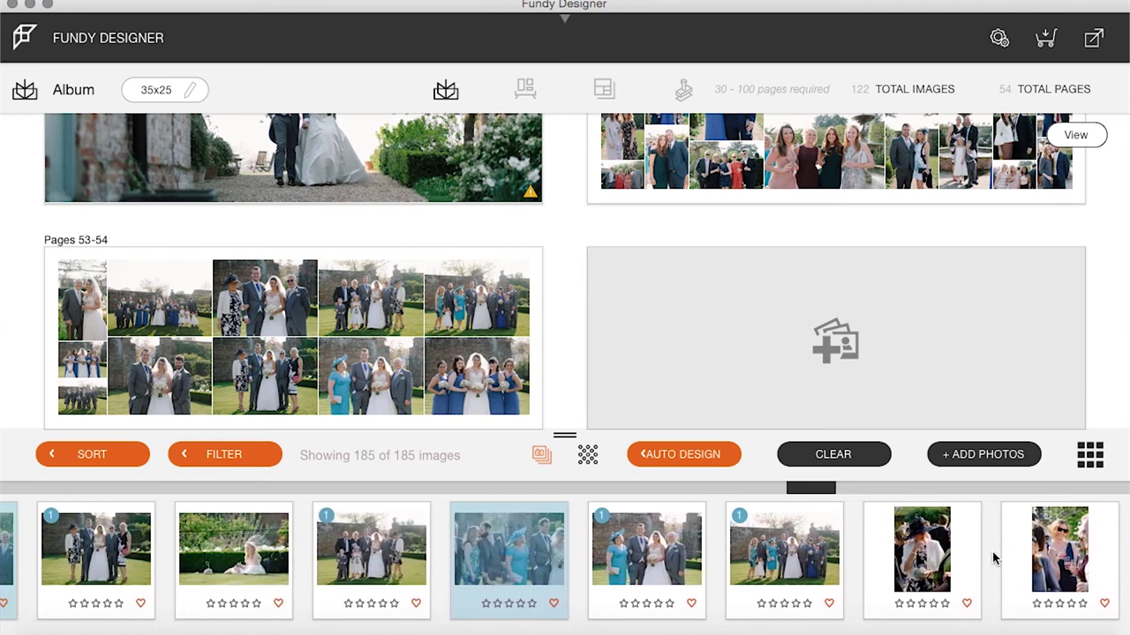
scroll(993, 558, up, 3)
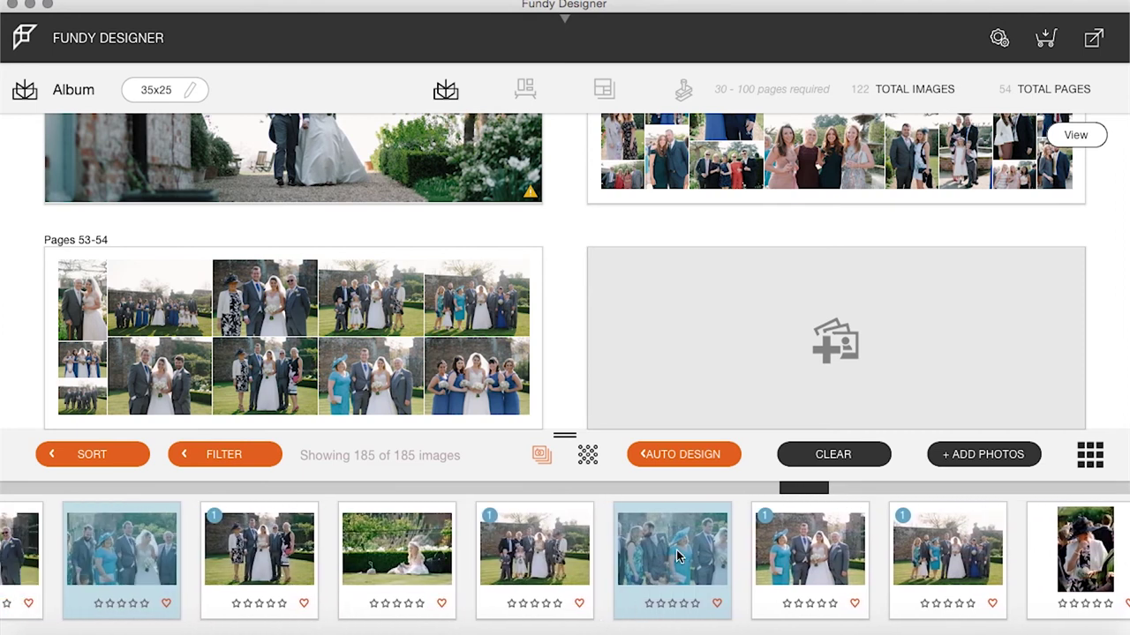
drag(677, 556, 945, 326)
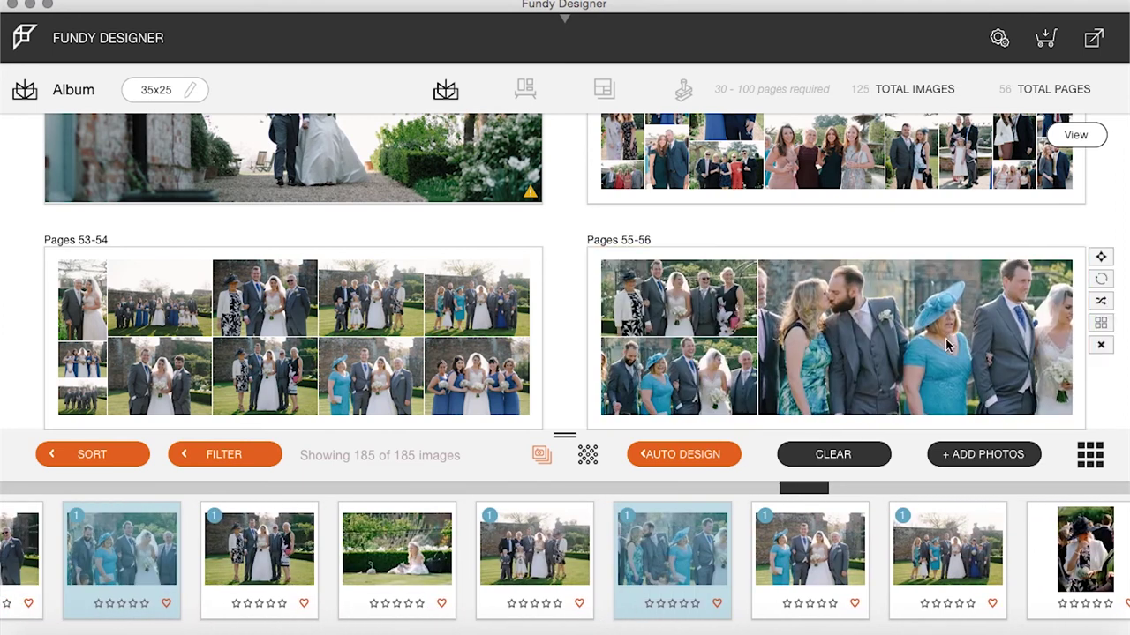
drag(695, 281, 909, 311)
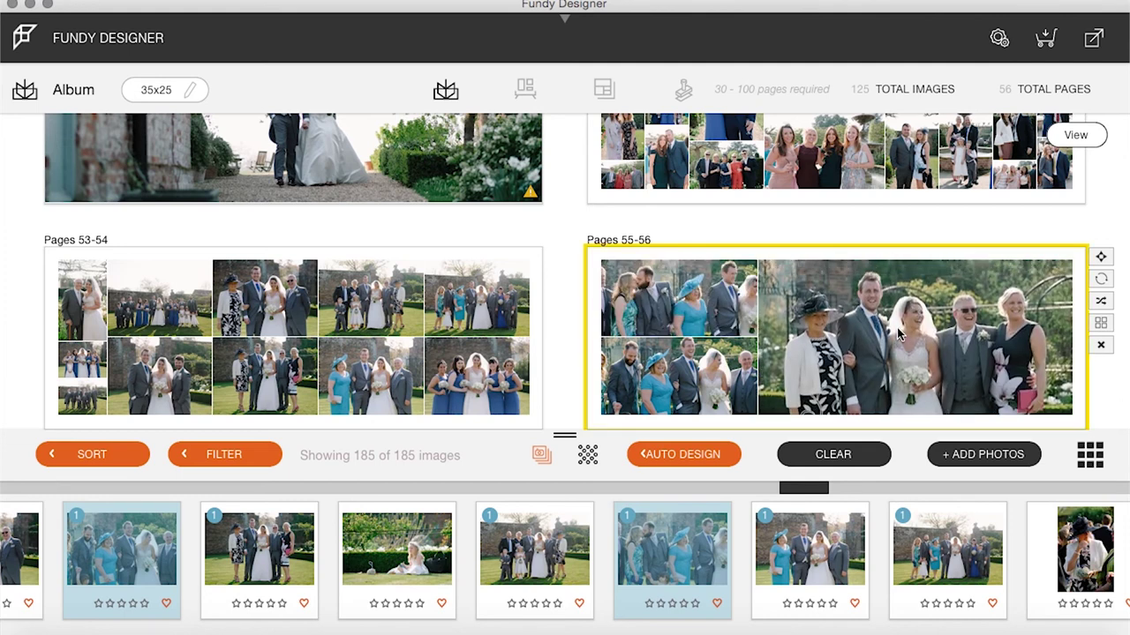
click(691, 374)
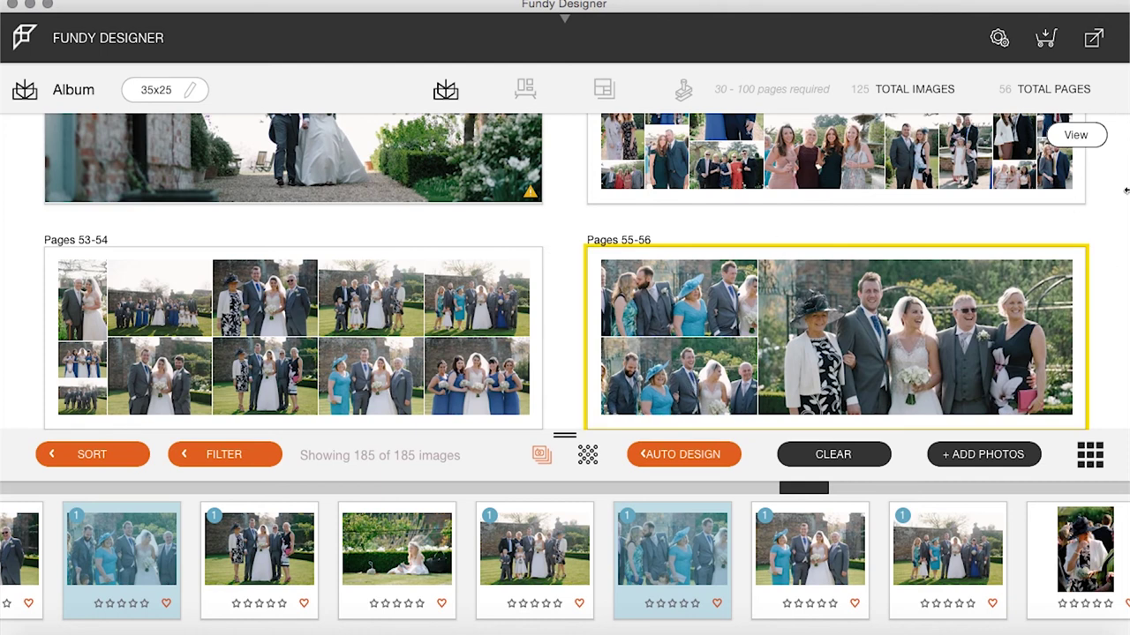
Step: Add the photo of the girl sitting on the lawn to pages 55-56 and apply a layout with one large photo facing three smaller ones
scroll(1072, 291, down, 5)
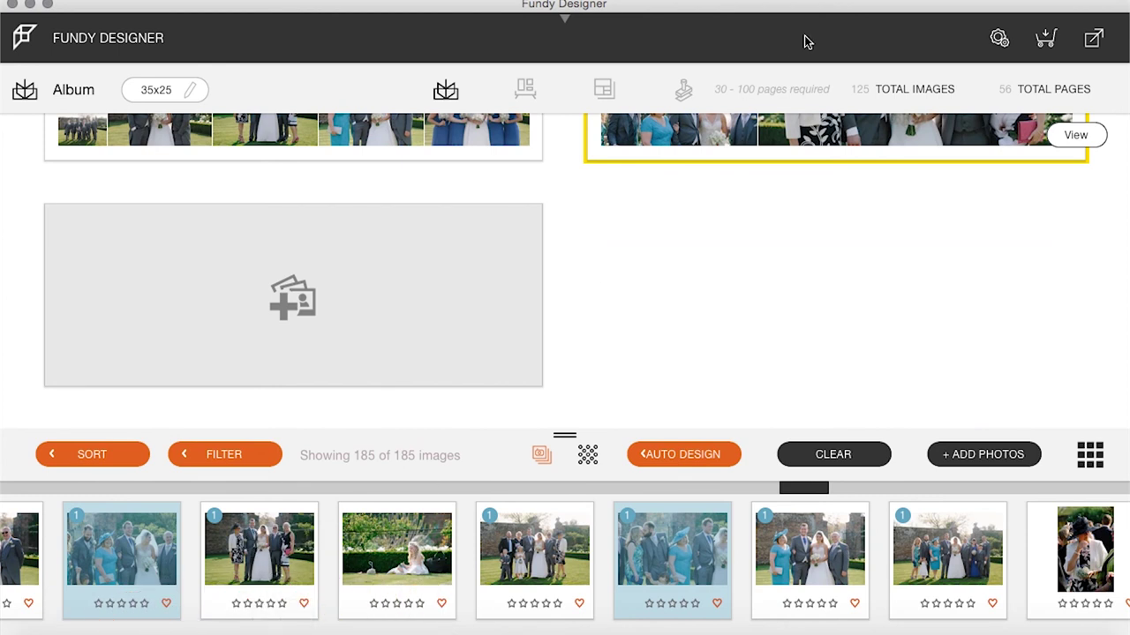
scroll(607, 265, up, 2)
drag(408, 561, 844, 219)
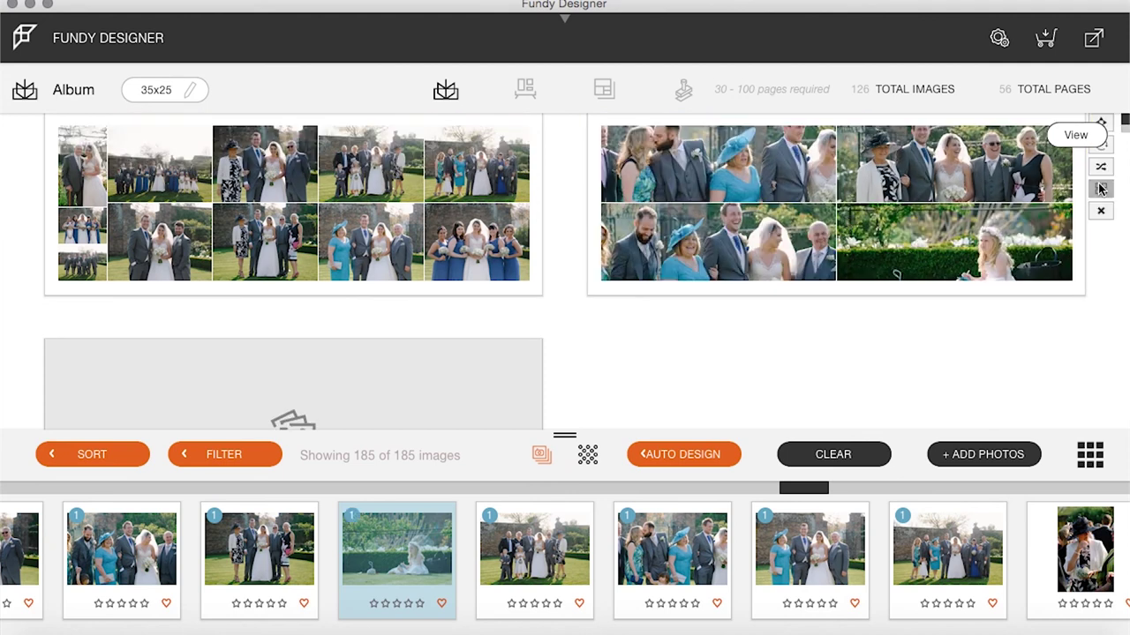
click(1100, 189)
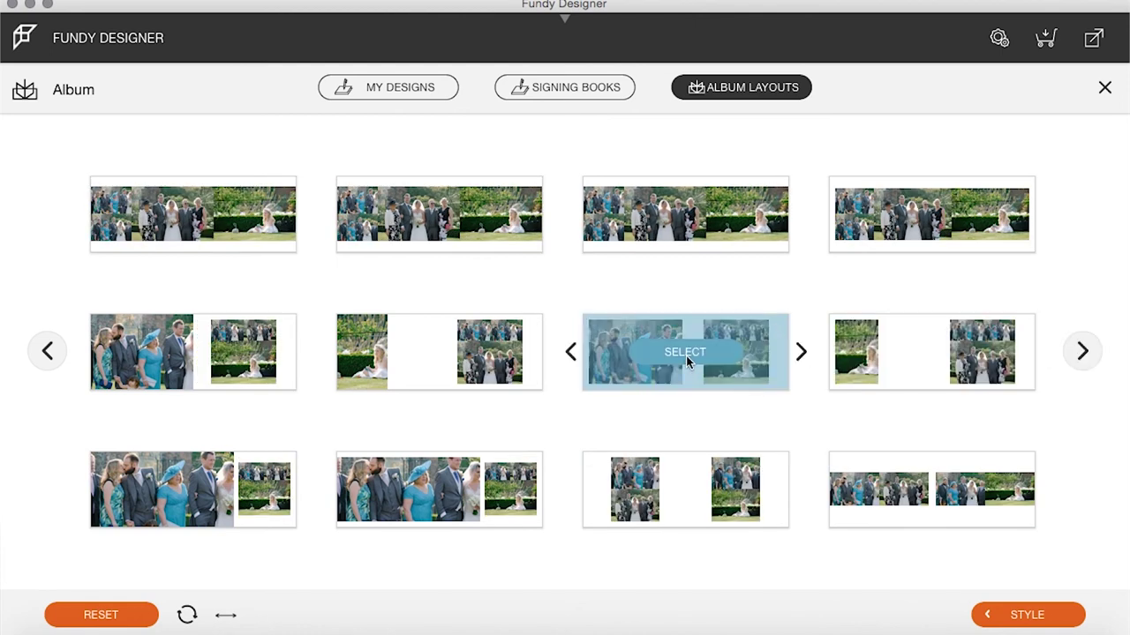
click(686, 353)
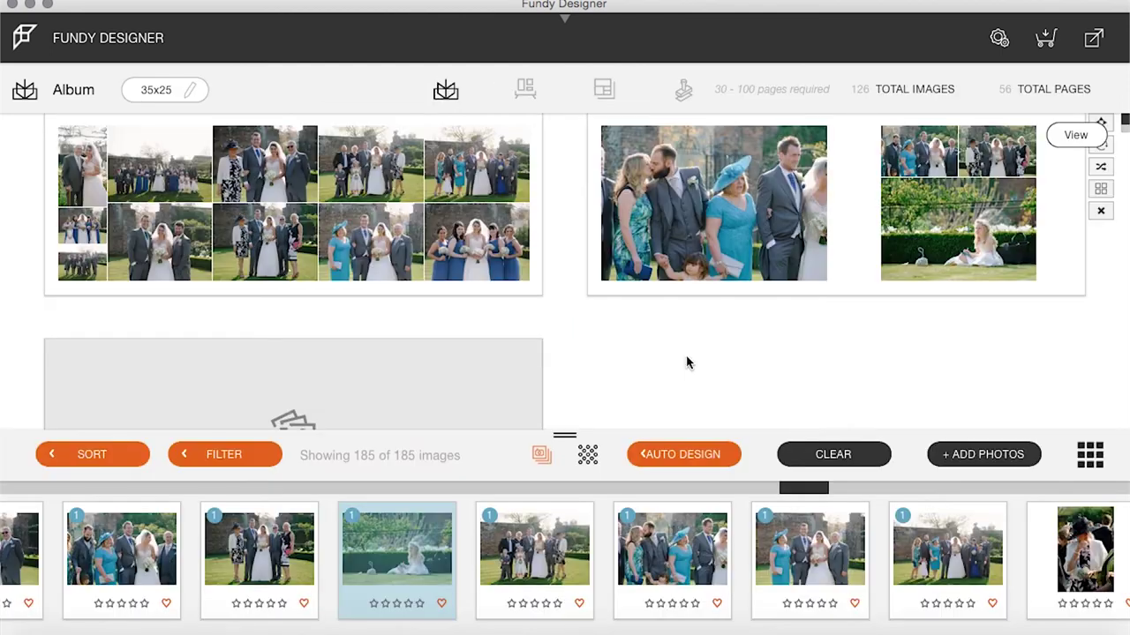
double_click(922, 247)
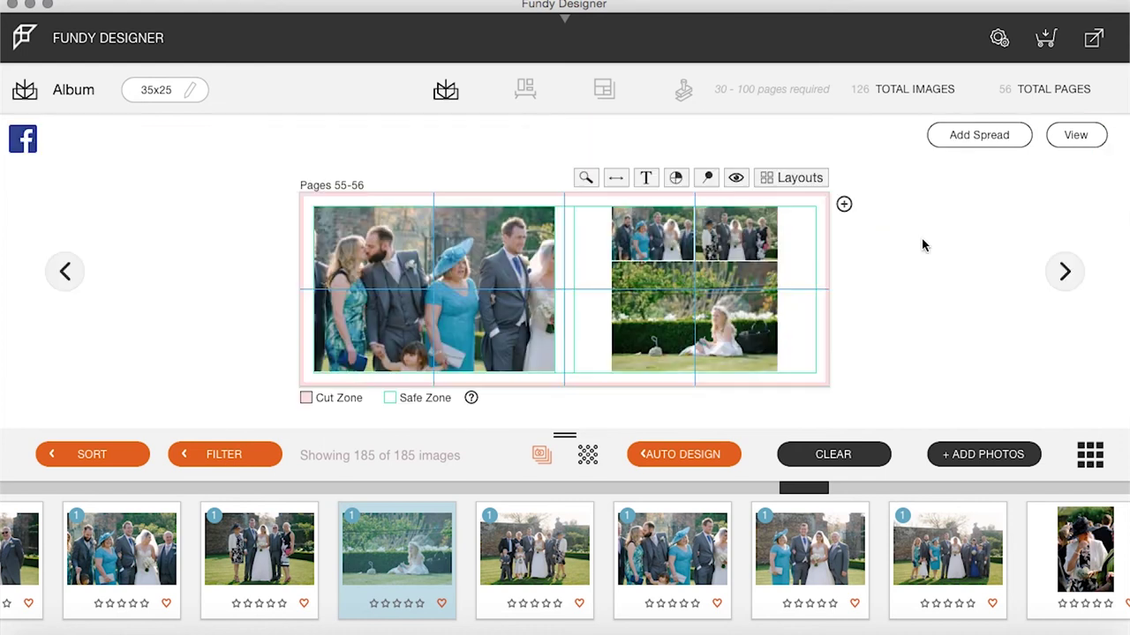
click(1076, 135)
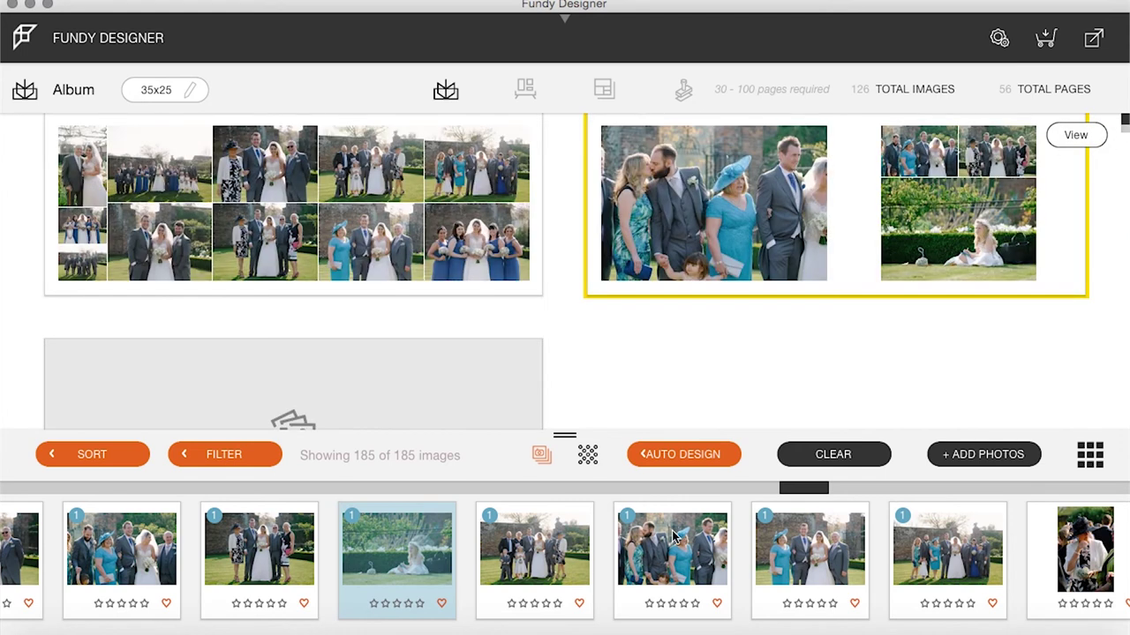
Step: Add the two unused portrait photos of the black-hat guest and the guest in sunglasses to the pages 51-52 collage
scroll(673, 536, right, 5)
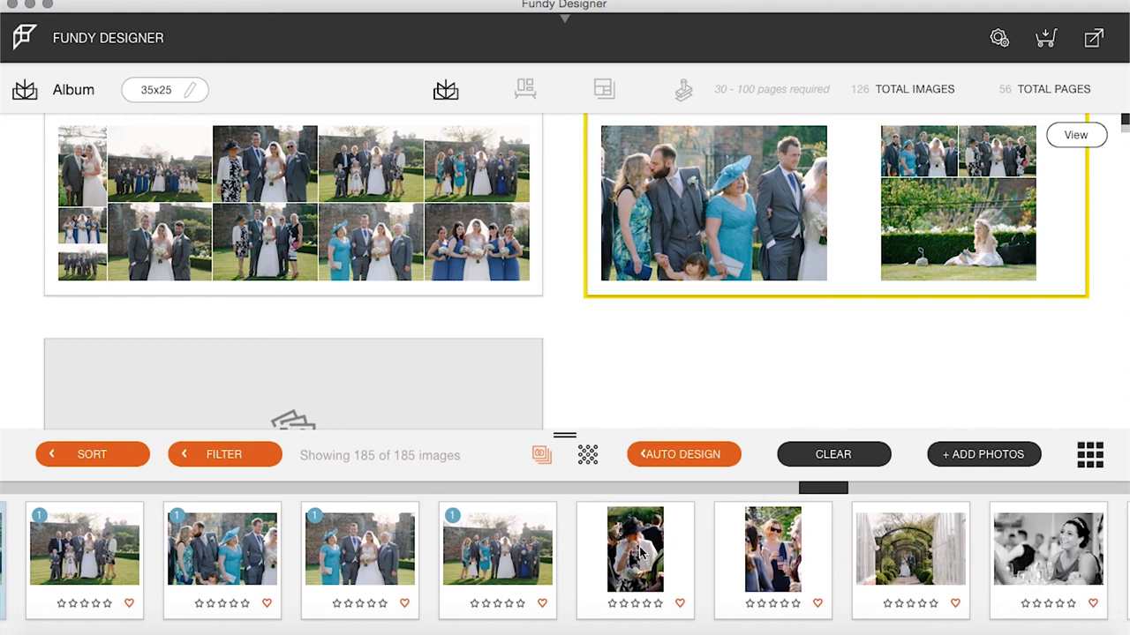
click(662, 562)
scroll(734, 226, down, 1)
scroll(734, 227, up, 5)
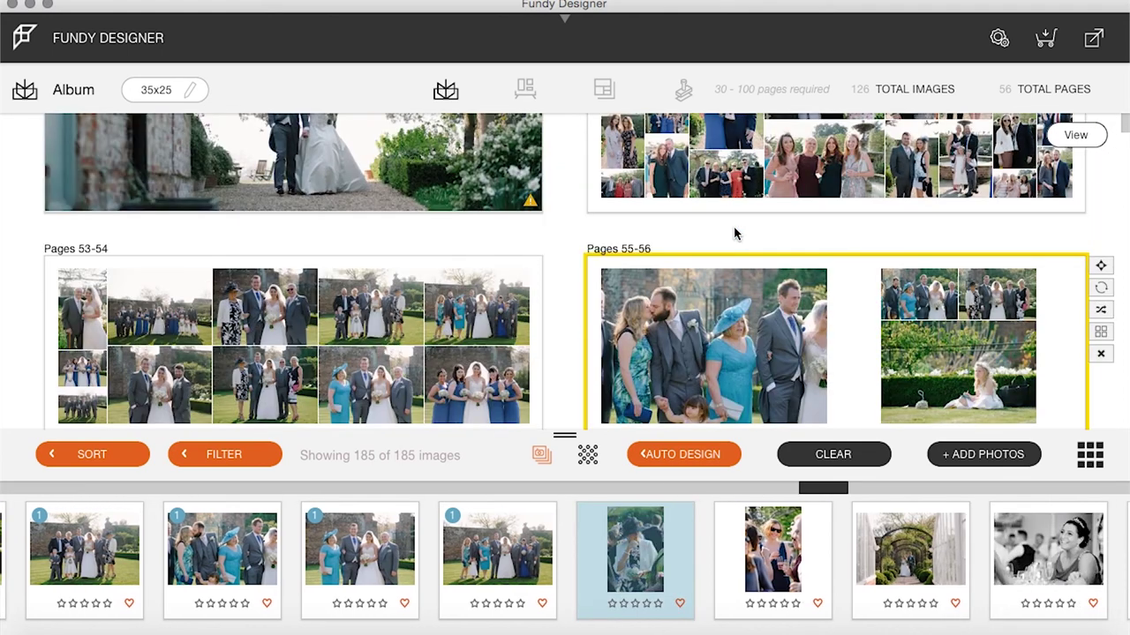
shift+click(771, 525)
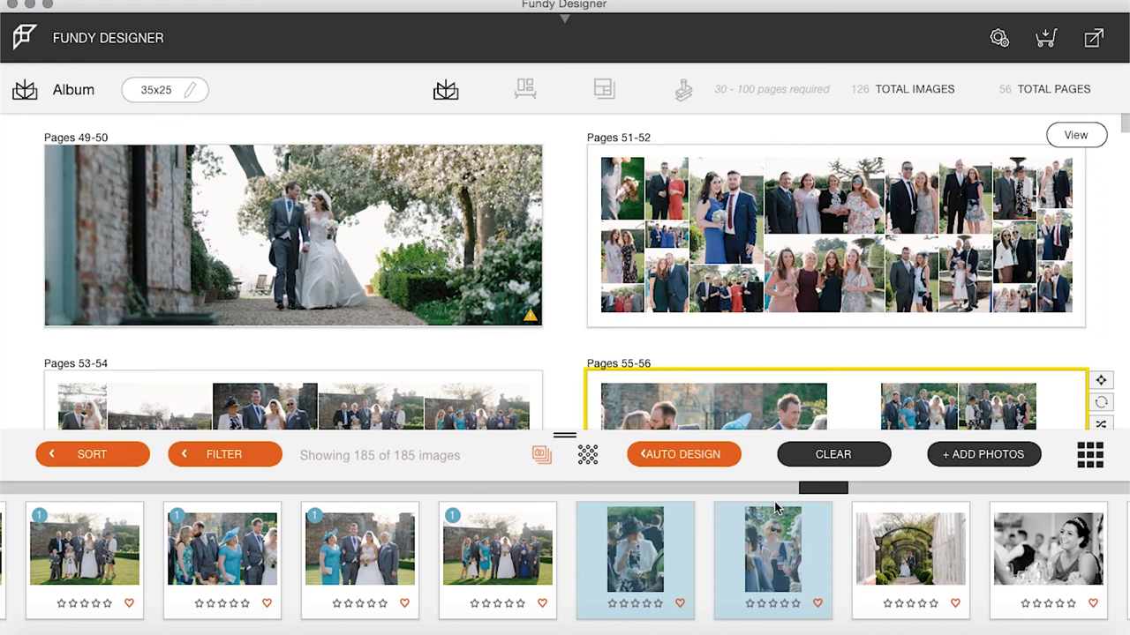
drag(630, 573, 721, 273)
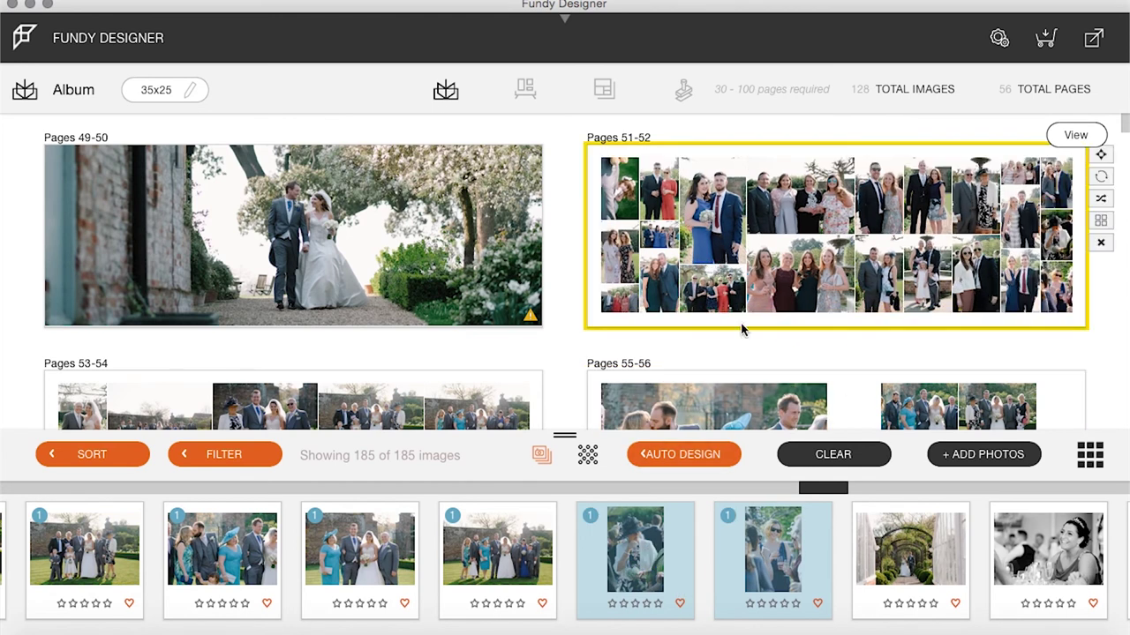
Step: Create the pages 57-58 spread from the single photo of the couple walking under the garden arches
scroll(282, 533, left, 10)
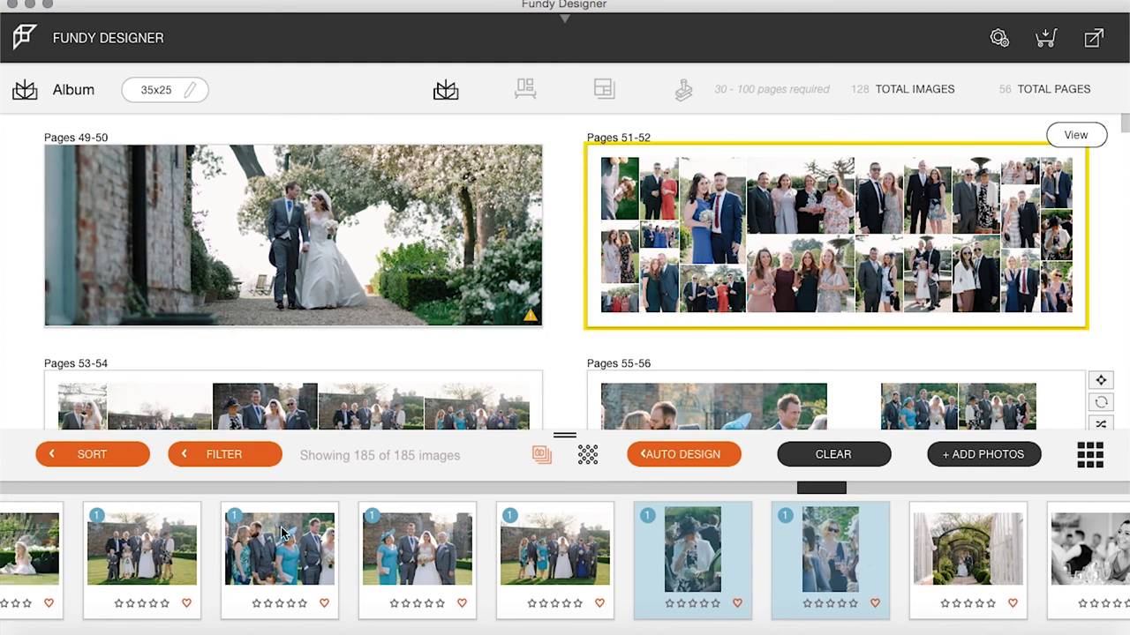
scroll(282, 533, right, 8)
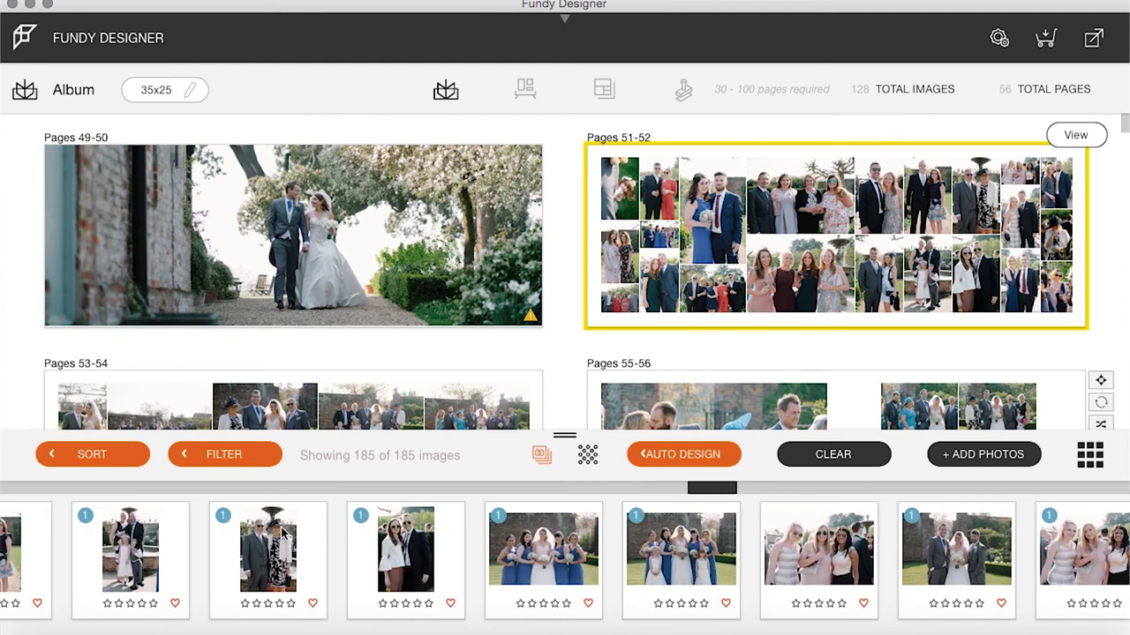
scroll(410, 234, down, 1)
scroll(410, 235, down, 5)
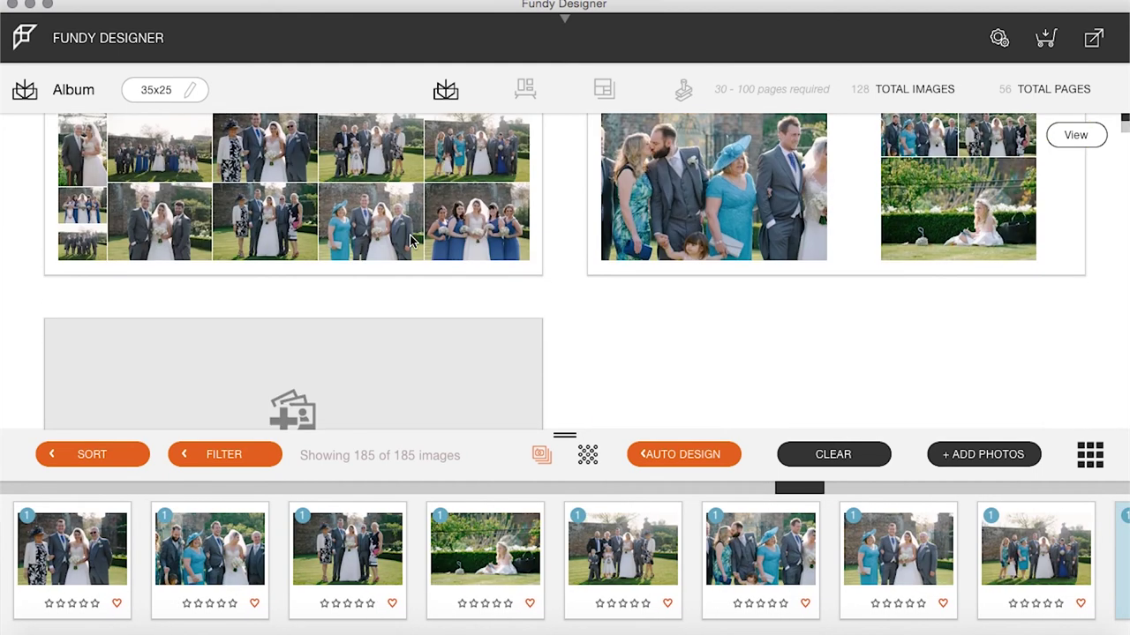
scroll(788, 567, right, 6)
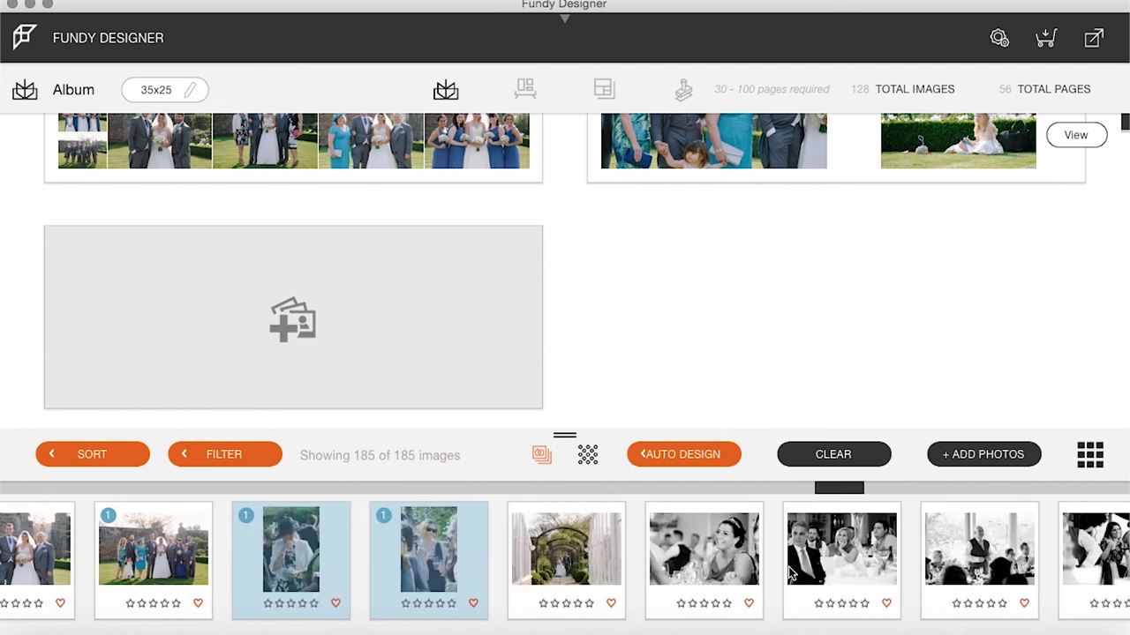
click(458, 553)
drag(458, 553, 328, 307)
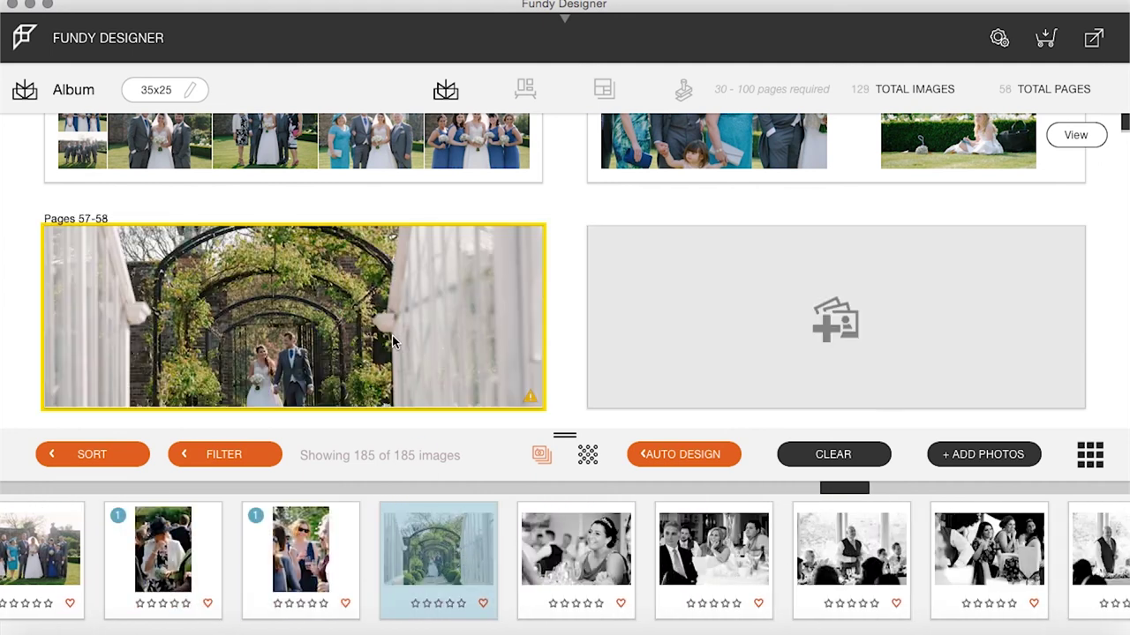
Step: Enlarge the garden arch photo on pages 57-58 and reposition it so the couple stands near the center of the spread
double_click(340, 278)
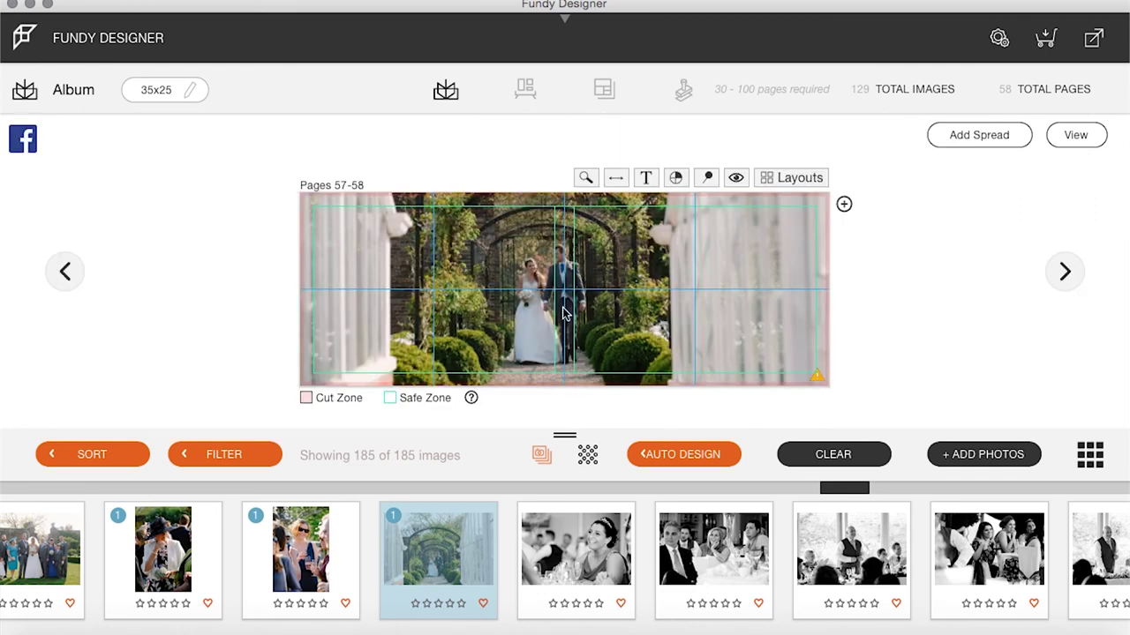
double_click(614, 332)
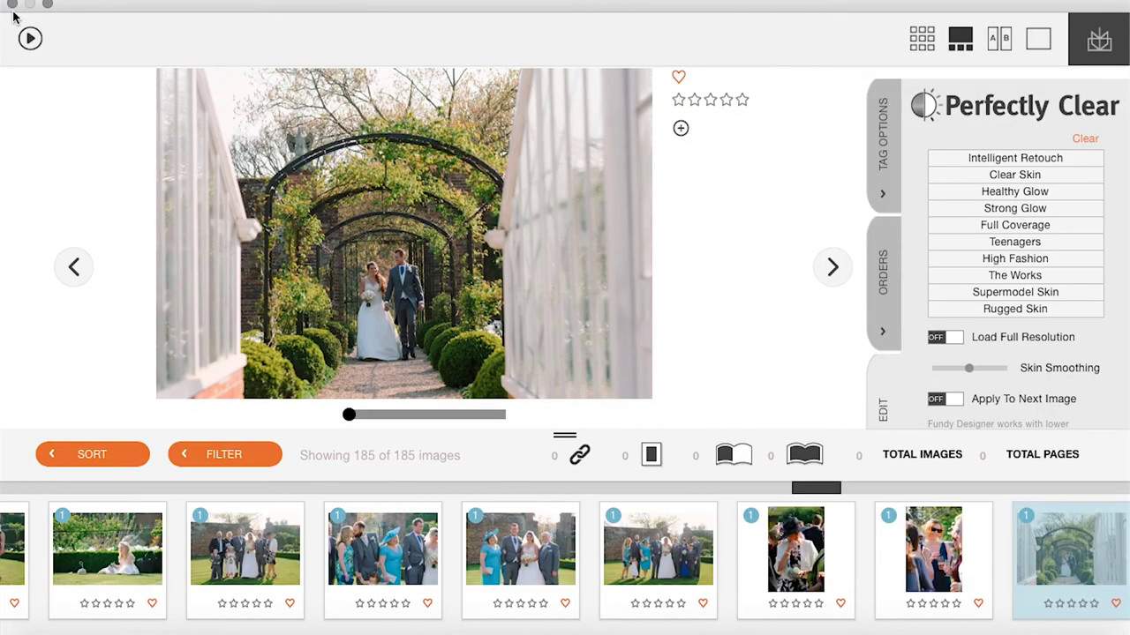
click(12, 5)
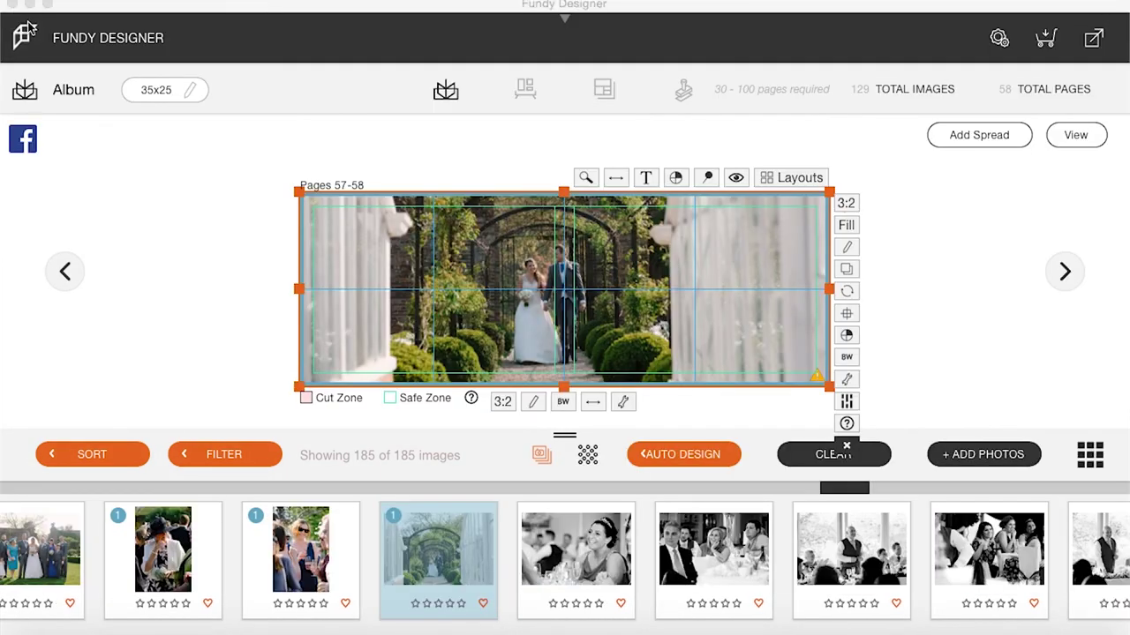
click(624, 403)
drag(523, 352, 536, 353)
mouse_move(636, 317)
mouse_down()
mouse_move(659, 318)
mouse_move(656, 310)
mouse_up()
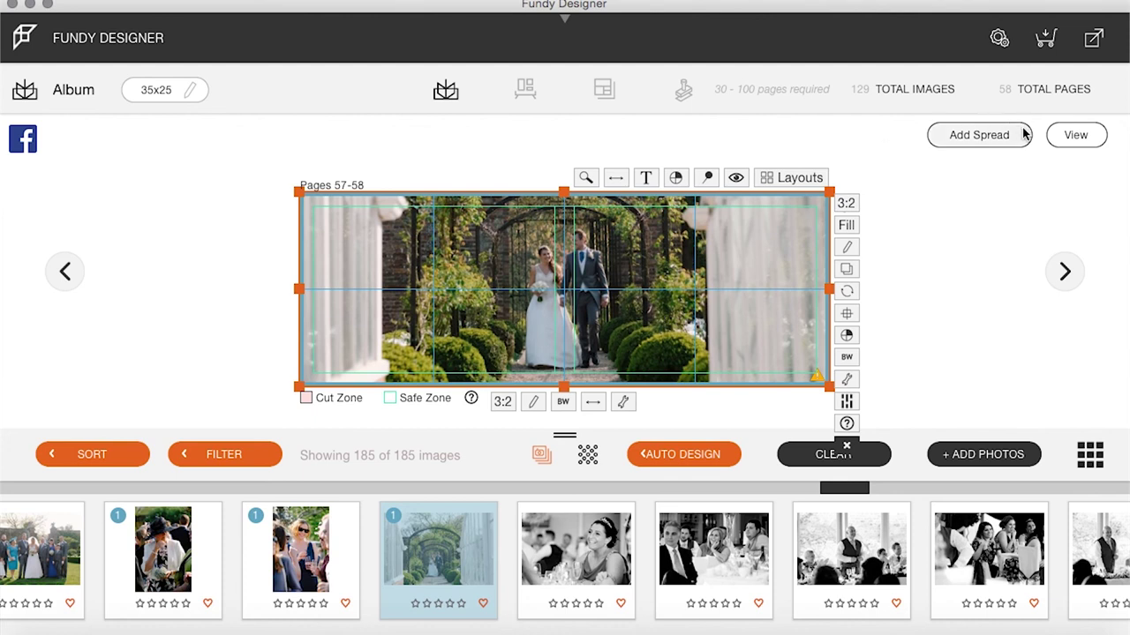
click(1073, 136)
Step: Create the pages 59-60 spread from all the black-and-white reception speech photos and apply the bordered full-width collage layout
scroll(703, 545, right, 2)
scroll(704, 544, right, 3)
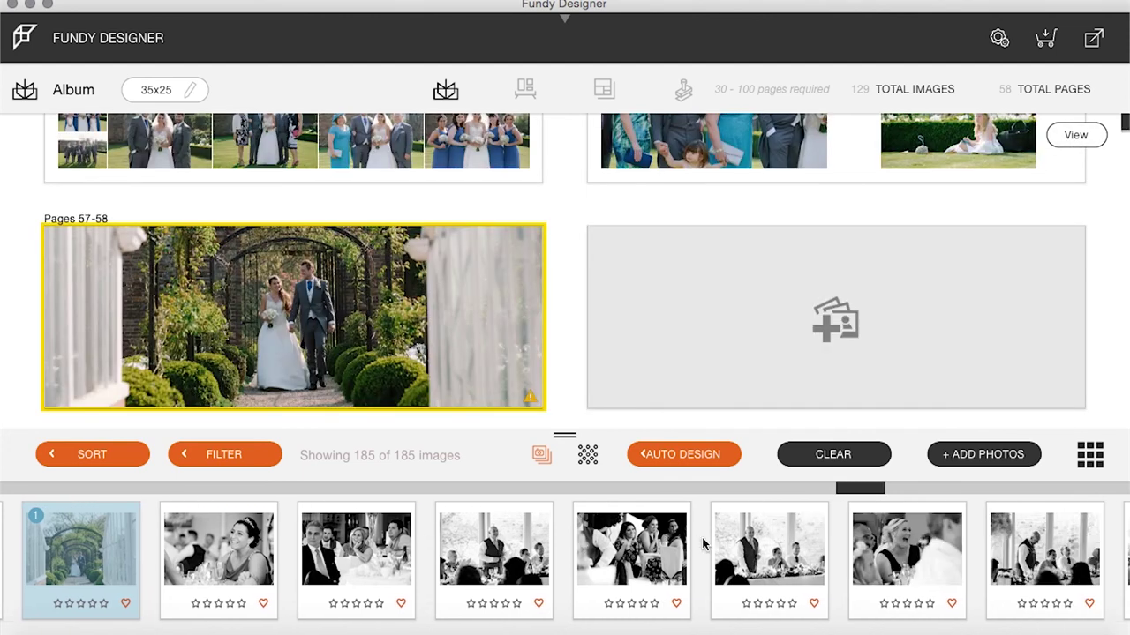
drag(148, 557, 560, 553)
scroll(986, 554, right, 4)
drag(706, 572, 1028, 565)
scroll(931, 552, right, 2)
drag(931, 552, 823, 542)
scroll(938, 566, right, 3)
drag(939, 566, 785, 569)
scroll(857, 546, right, 3)
drag(653, 552, 746, 302)
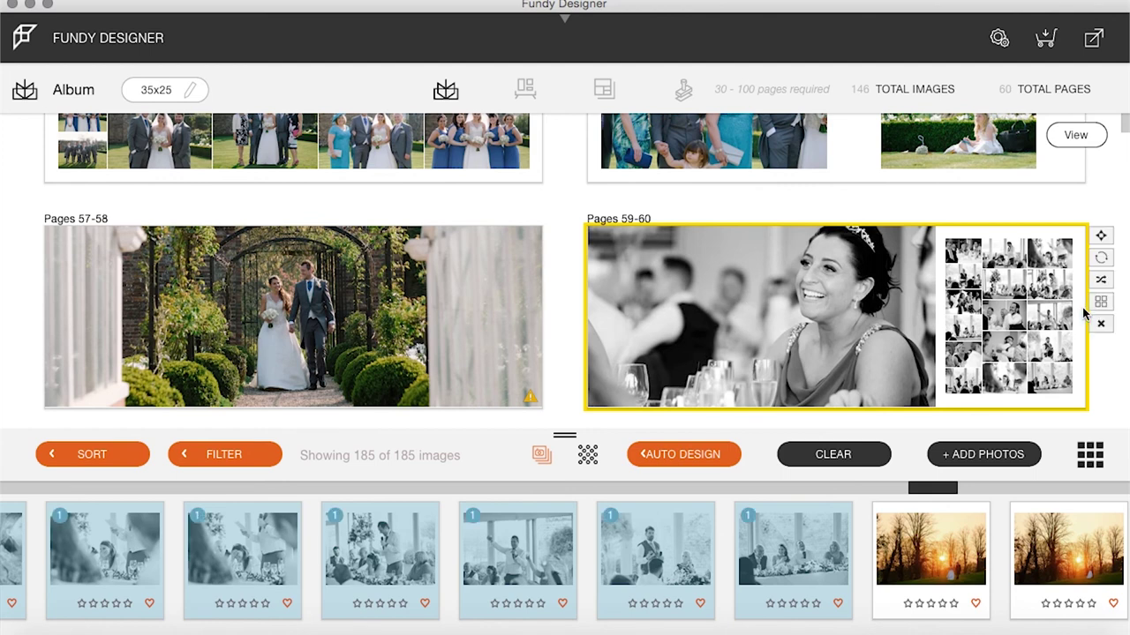
click(1100, 301)
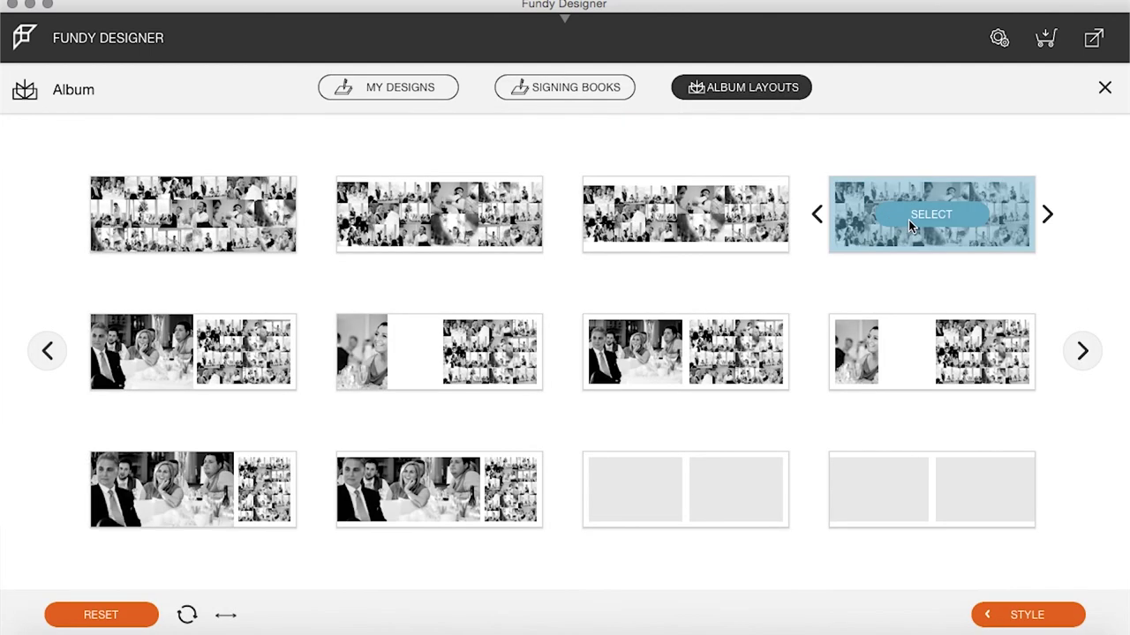
click(910, 218)
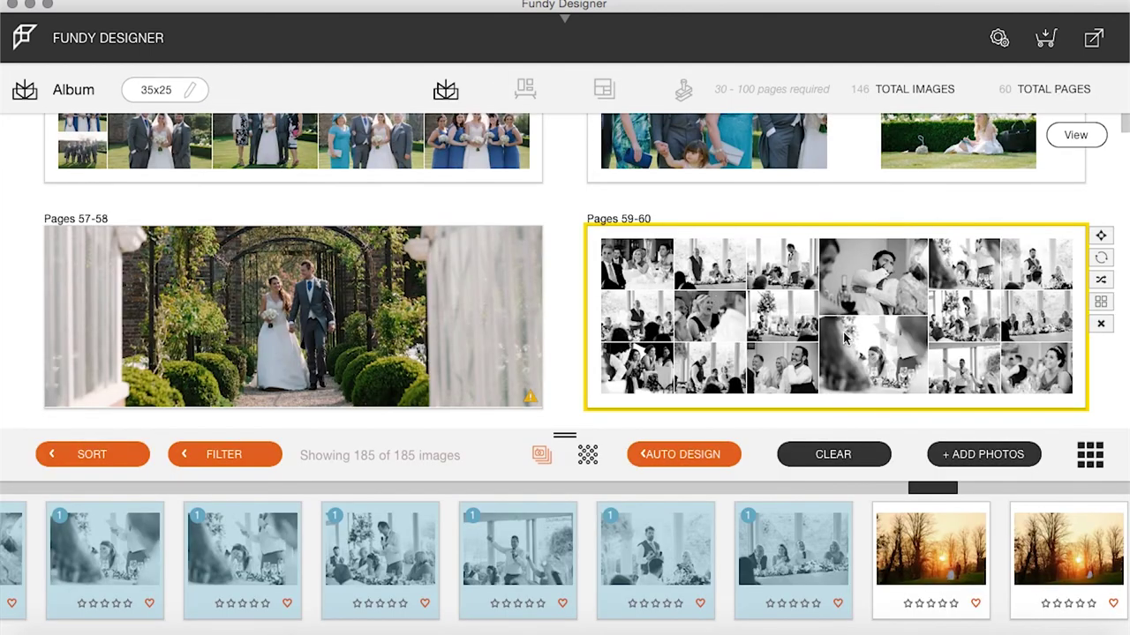
Step: On pages 59-60, swap the standing speaker photo into the upper large frame and exchange the gesturing speaker with the laughing guests
double_click(790, 305)
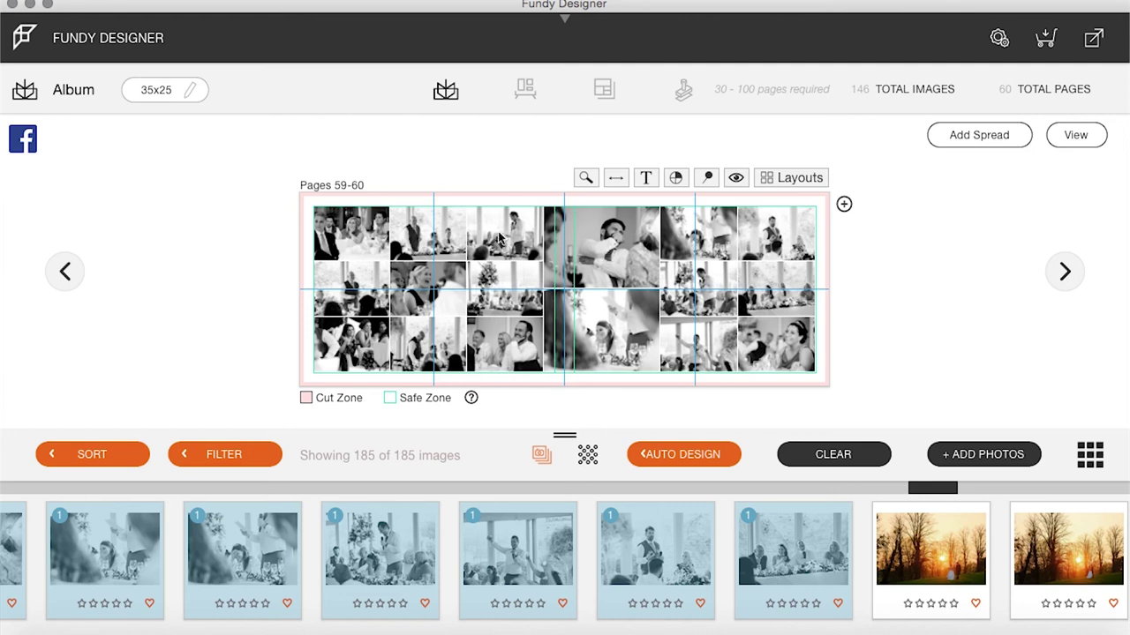
drag(445, 236, 592, 236)
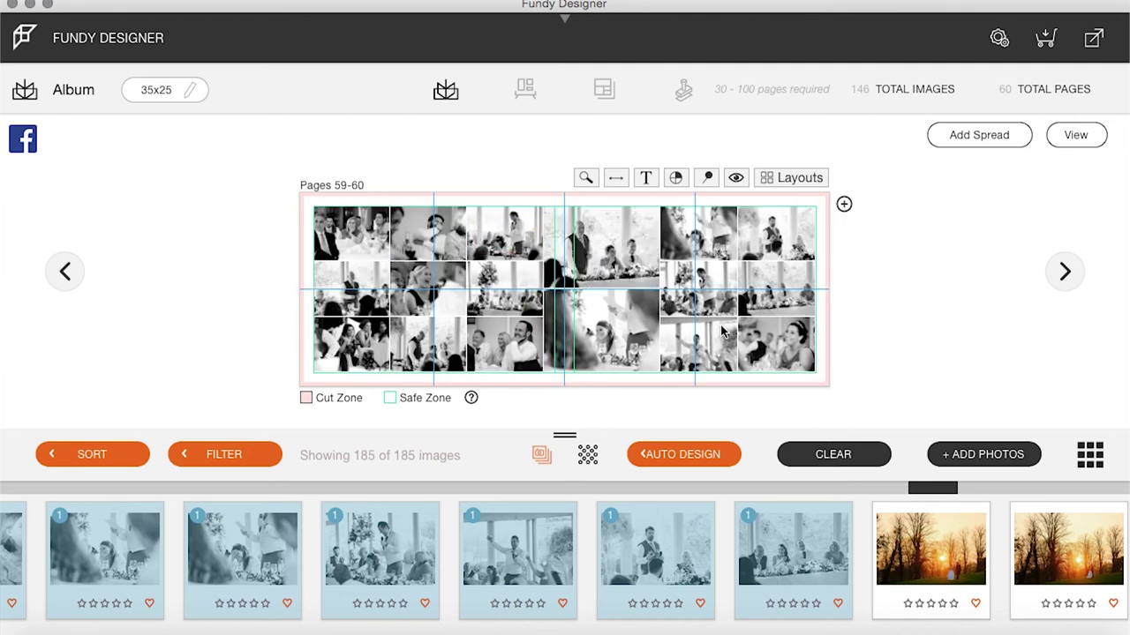
drag(692, 347, 510, 349)
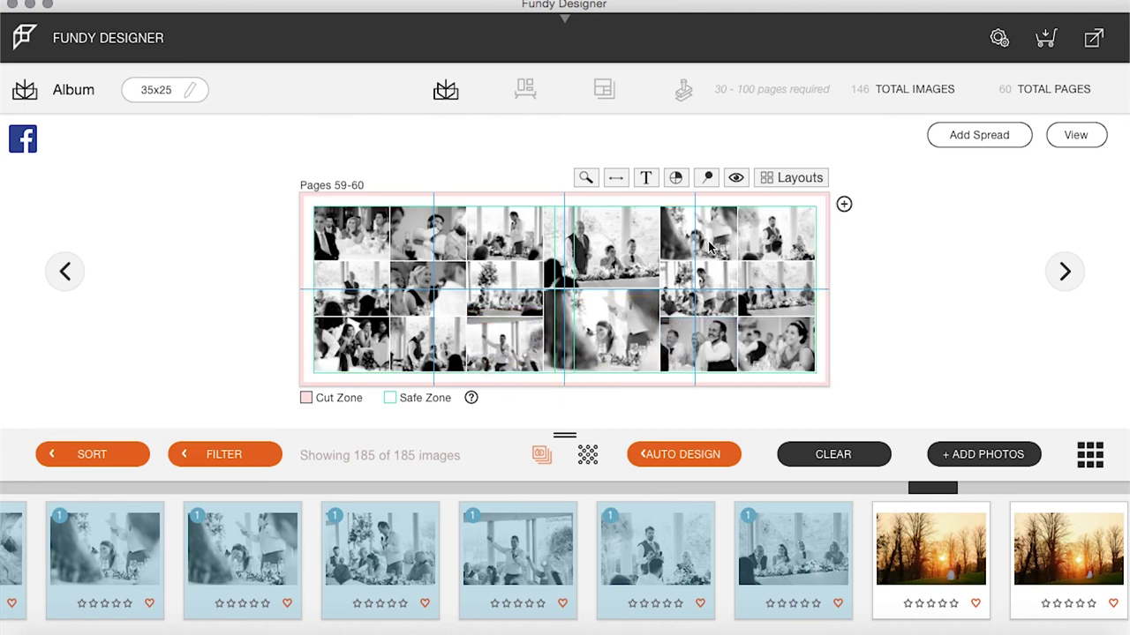
click(1076, 135)
Step: Create the pages 61-62 spread, trying both sunset photos and keeping the one in which the couple appears larger
scroll(558, 265, down, 5)
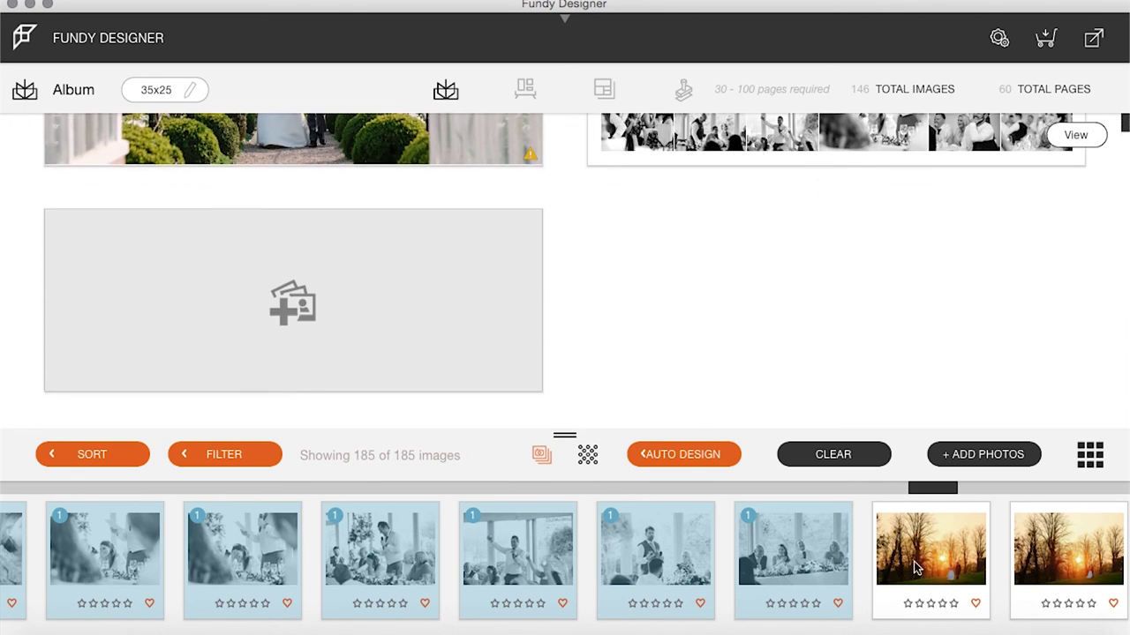
scroll(922, 569, right, 5)
scroll(731, 570, right, 3)
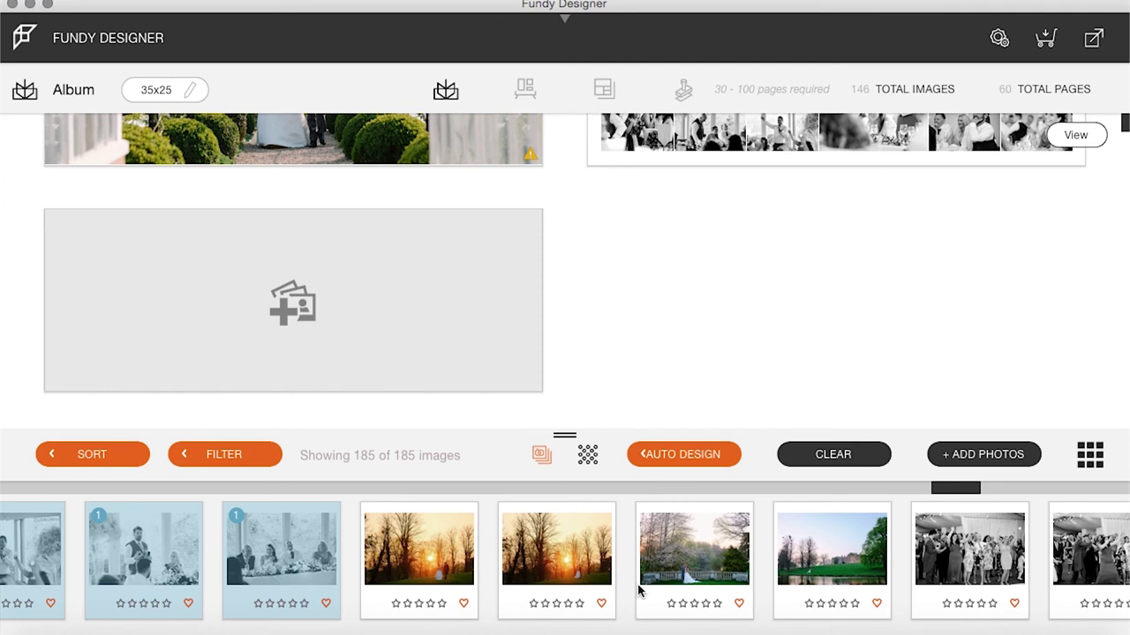
drag(444, 558, 420, 252)
drag(549, 545, 363, 293)
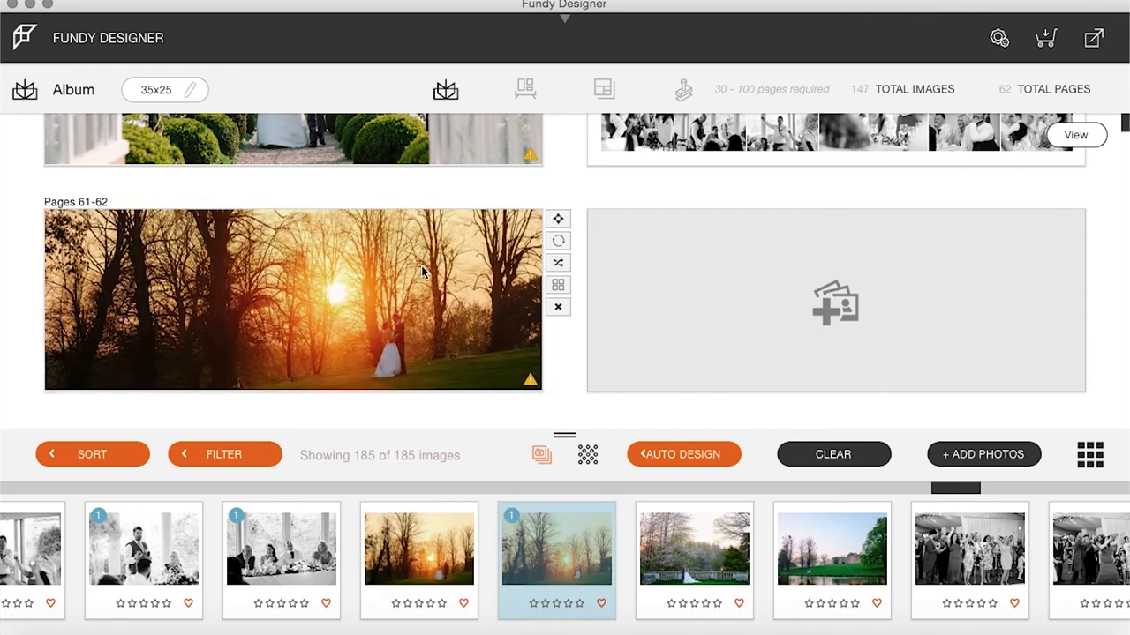
drag(409, 545, 423, 250)
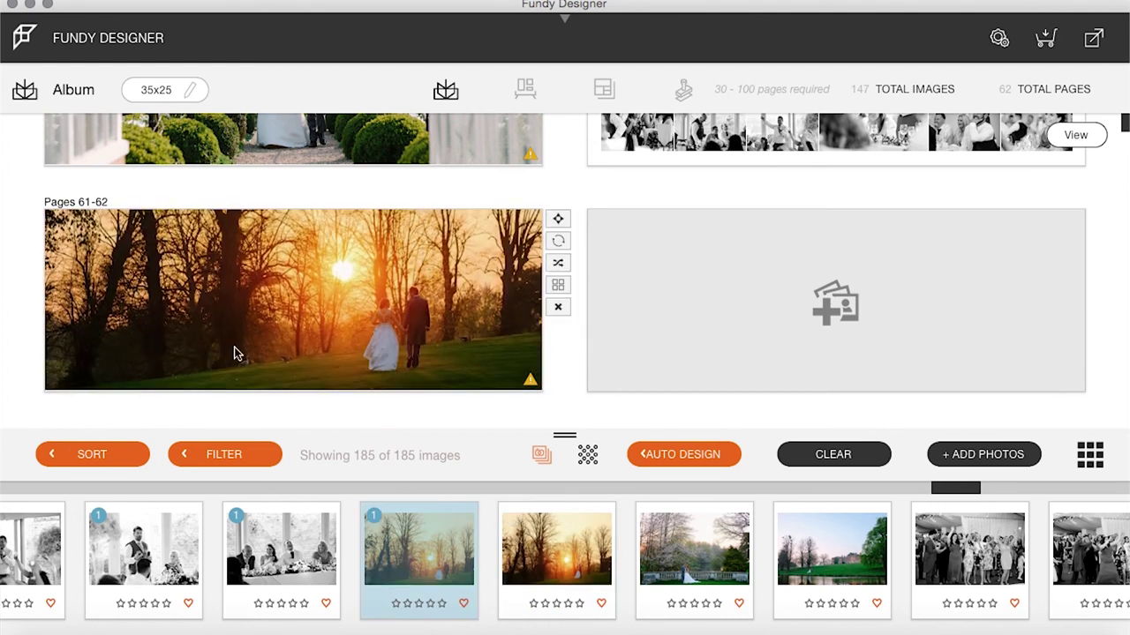
double_click(391, 357)
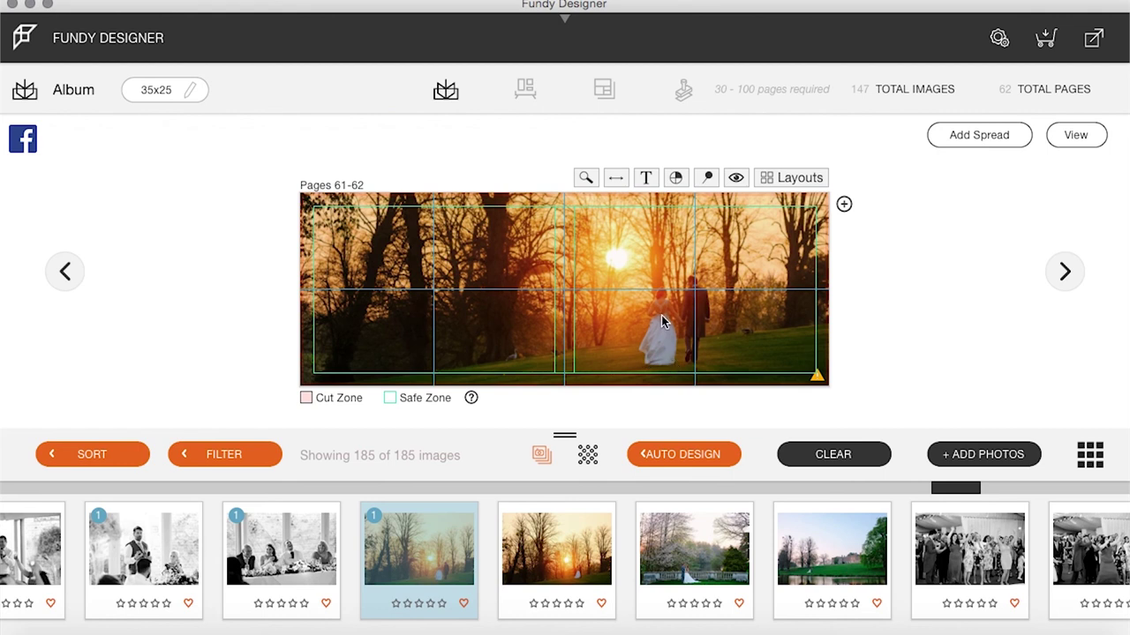
click(664, 322)
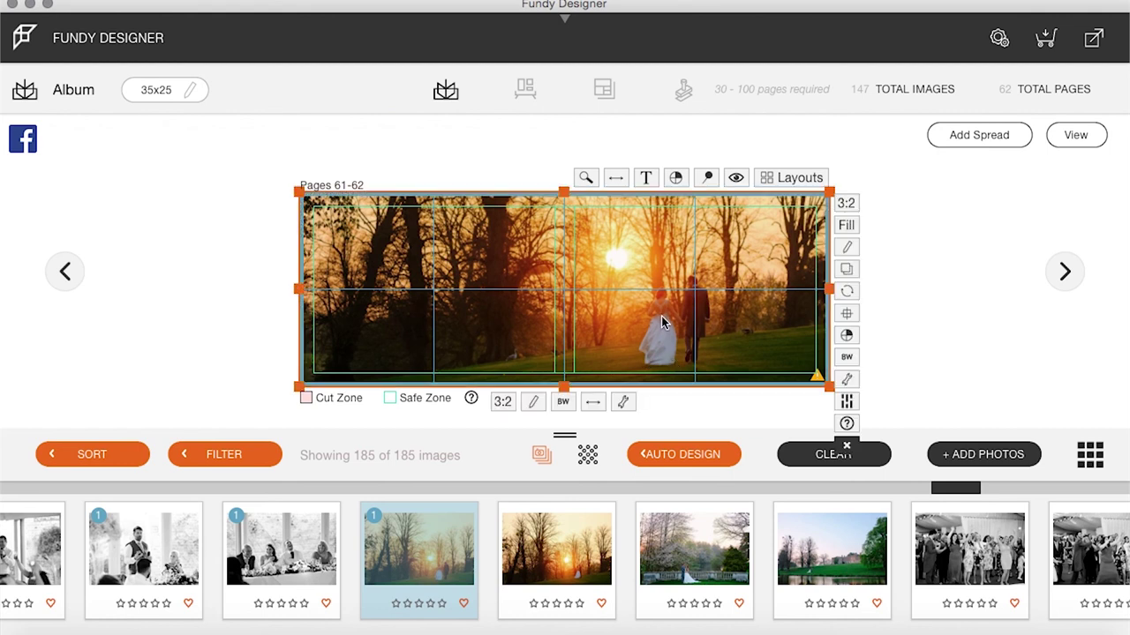
click(1072, 135)
Step: Try the photo of the couple at the stone balustrade as the pages 63-64 spread and delete that spread
click(693, 549)
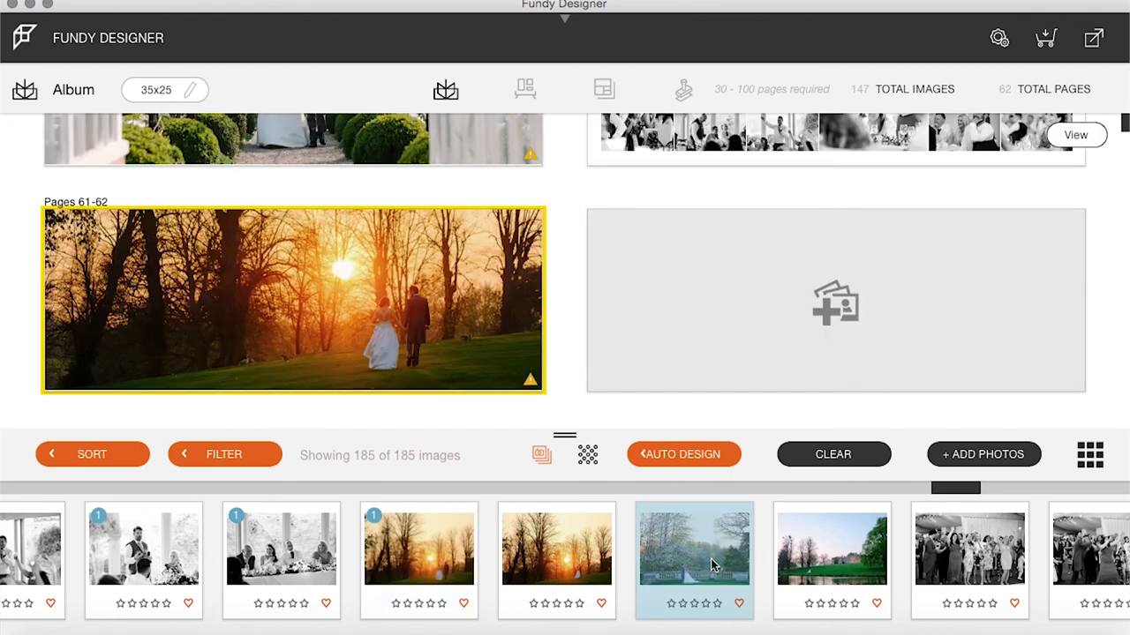
click(833, 325)
drag(898, 281, 886, 260)
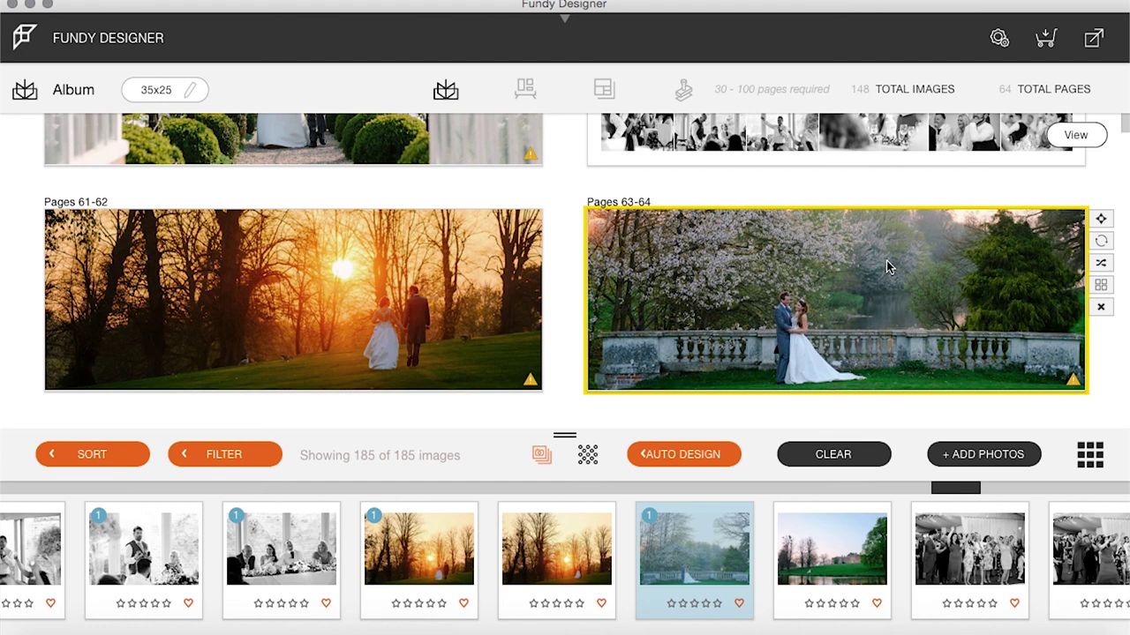
click(1100, 309)
Step: Create the pages 63-64 spread from the photo of the house beside the lake and shift the image slightly upward
click(820, 551)
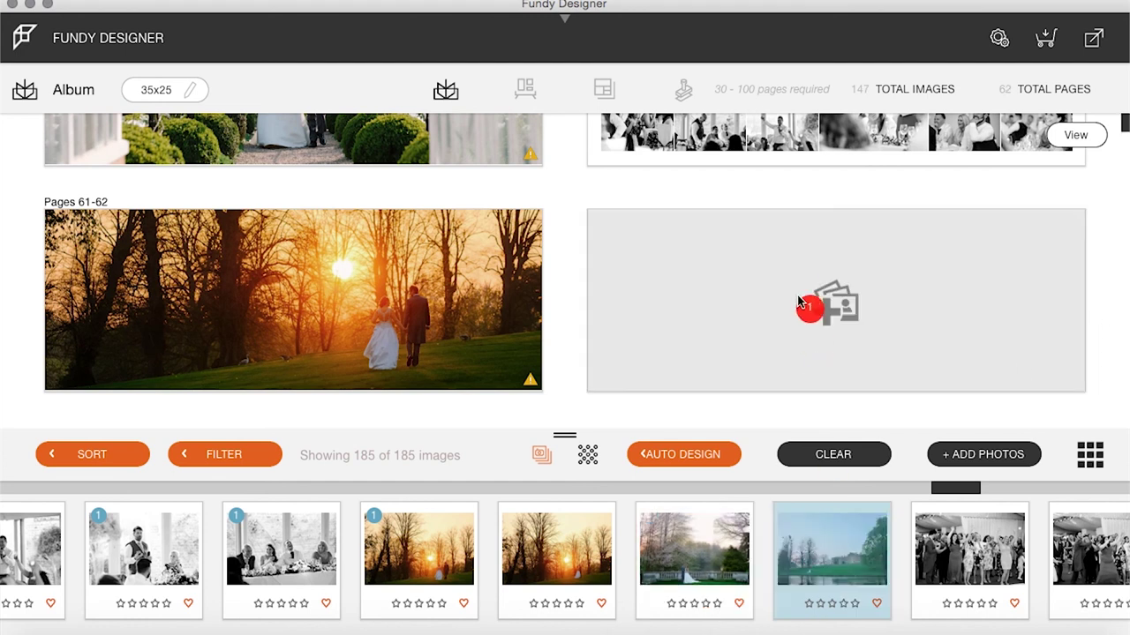
click(907, 328)
drag(925, 330, 919, 278)
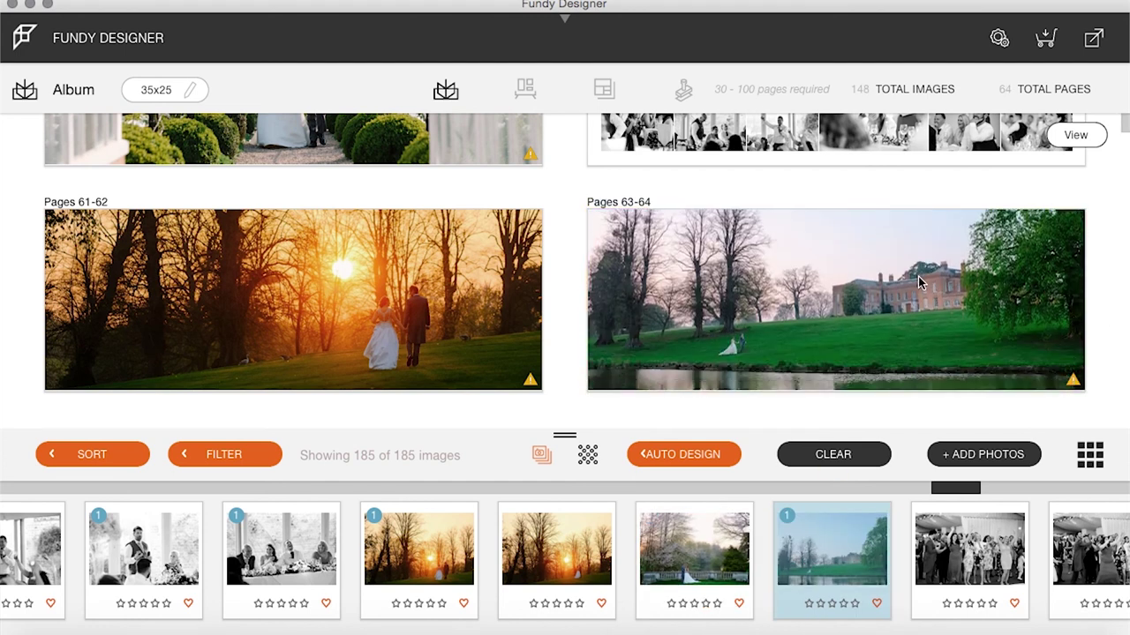
double_click(919, 282)
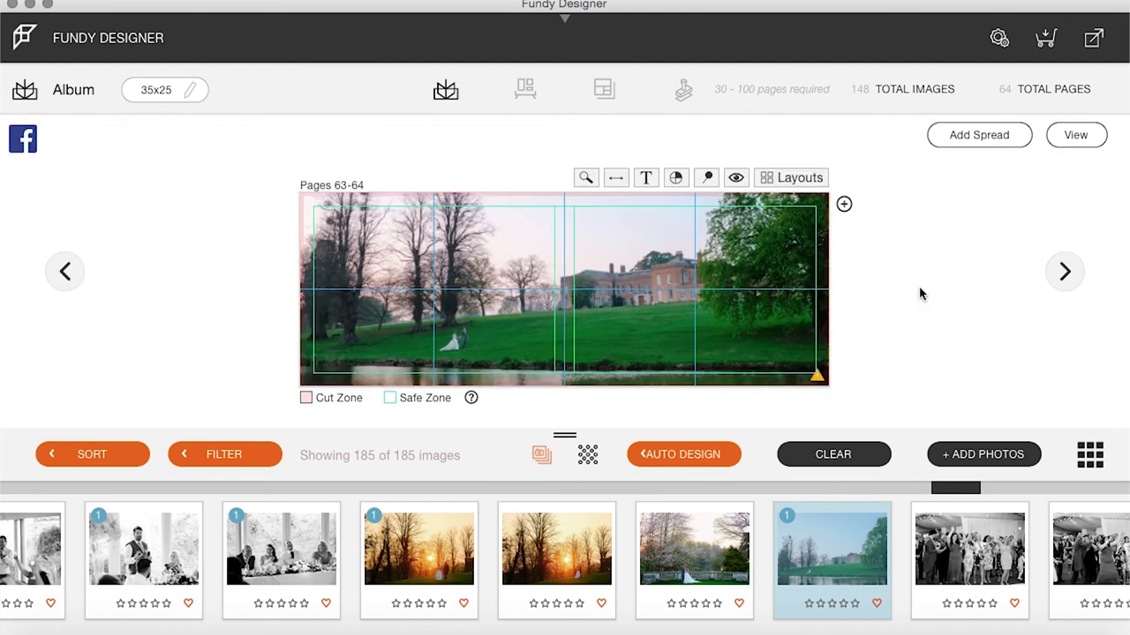
click(684, 308)
mouse_move(684, 308)
mouse_down()
mouse_move(684, 288)
mouse_move(684, 297)
mouse_up()
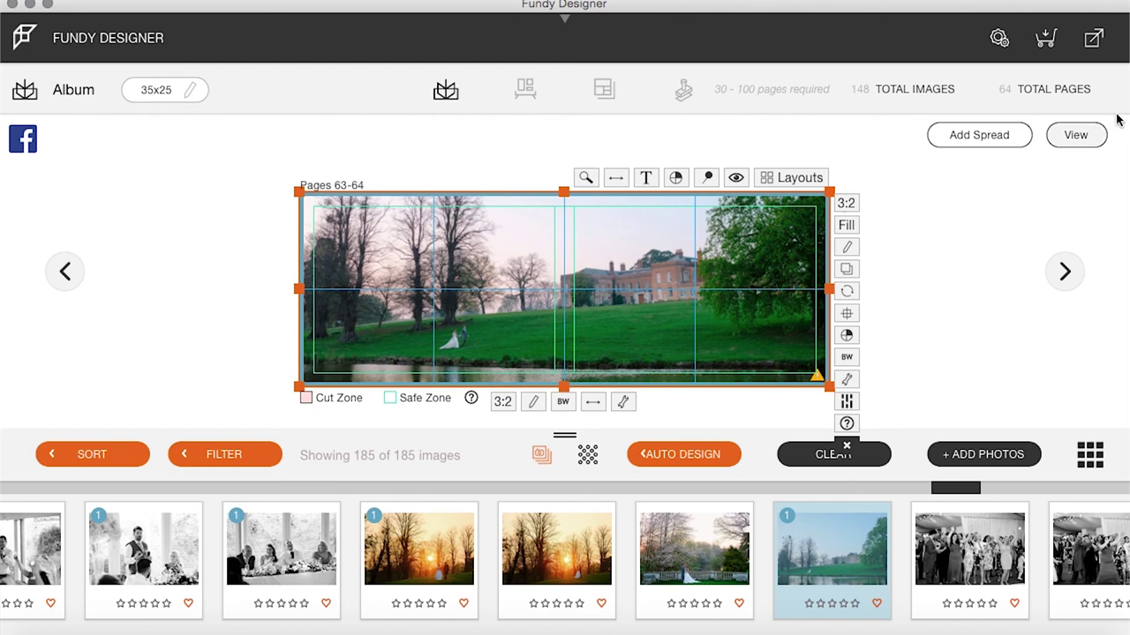
click(1077, 135)
Step: Create the pages 65-66 spread from the four black-and-white cheering guest photos and the bride on the checkered dance floor
scroll(883, 353, down, 3)
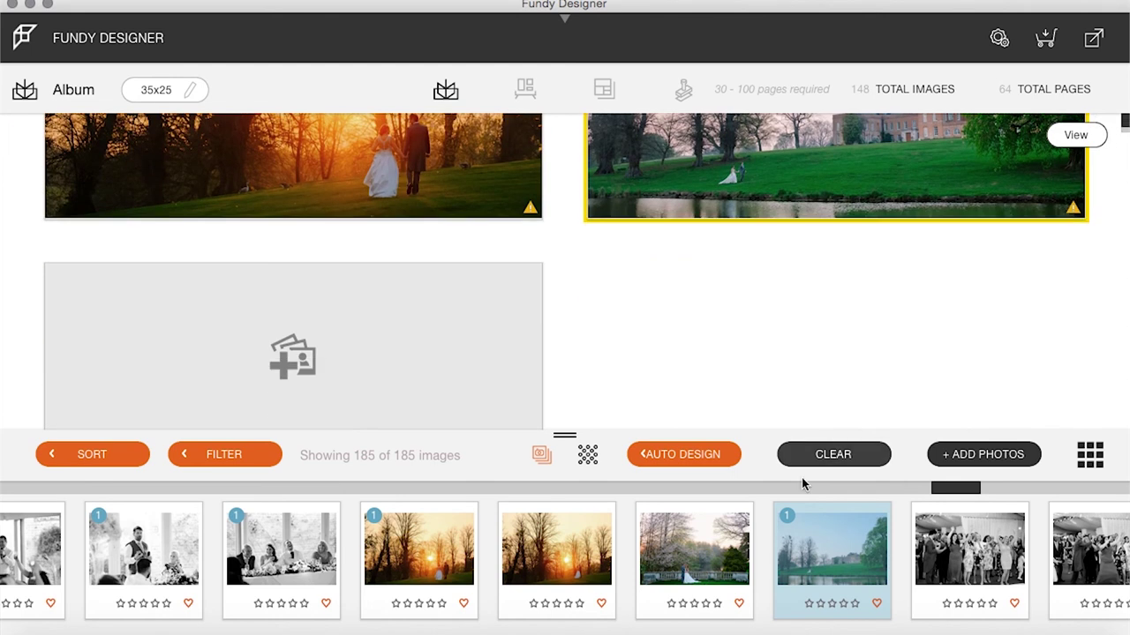
scroll(865, 549, right, 2)
scroll(864, 549, right, 5)
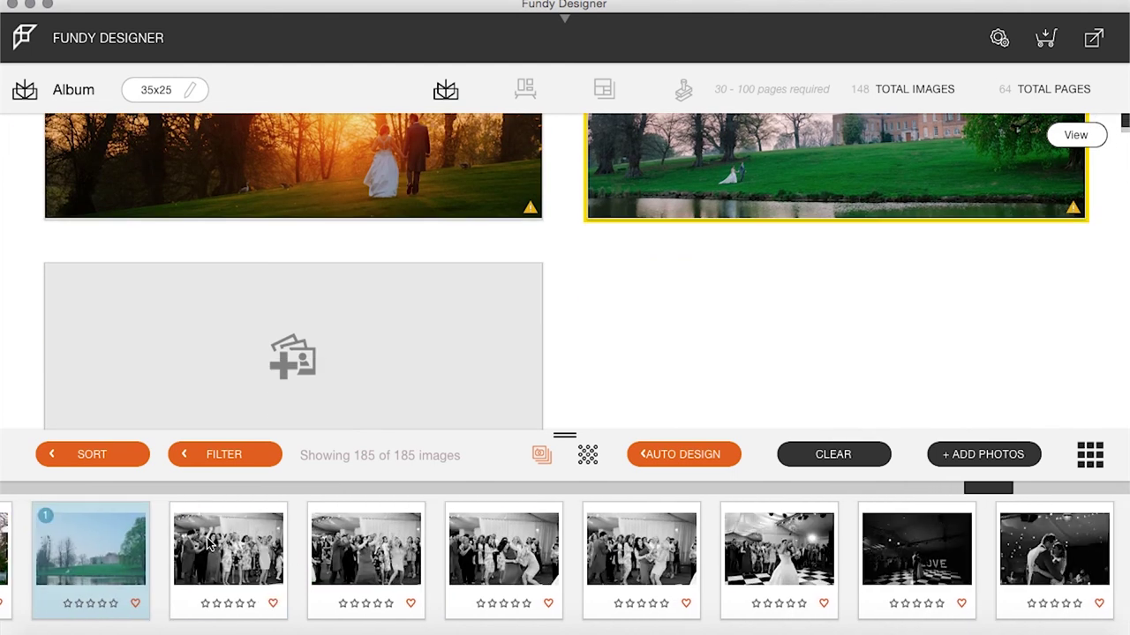
click(241, 526)
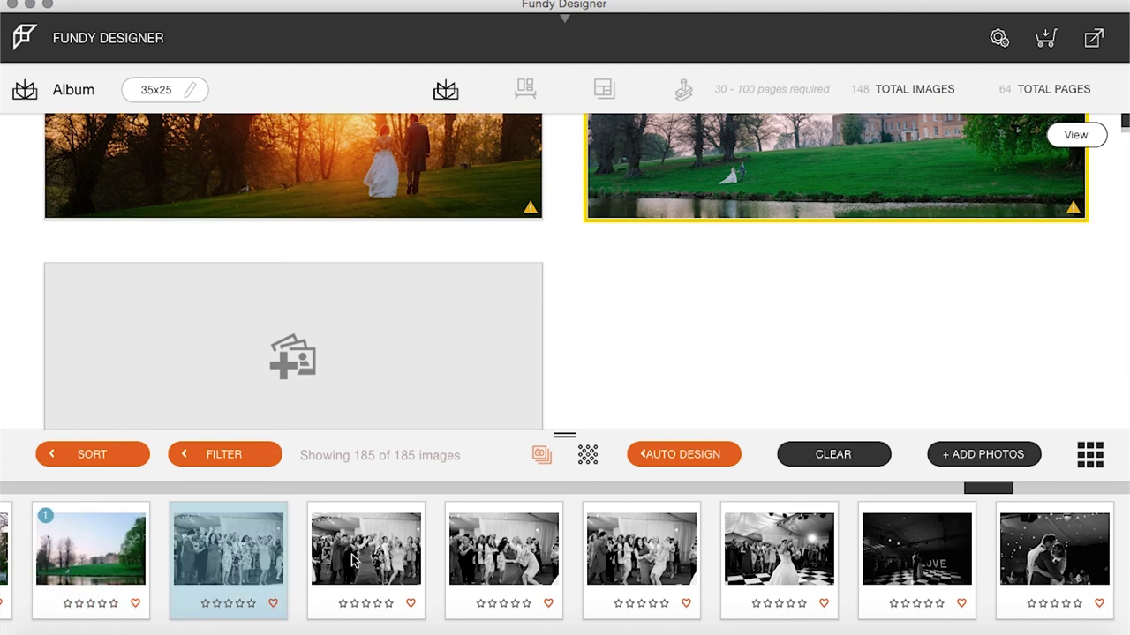
super+click(356, 560)
super+click(504, 557)
super+click(636, 559)
super+click(776, 552)
drag(777, 552, 431, 364)
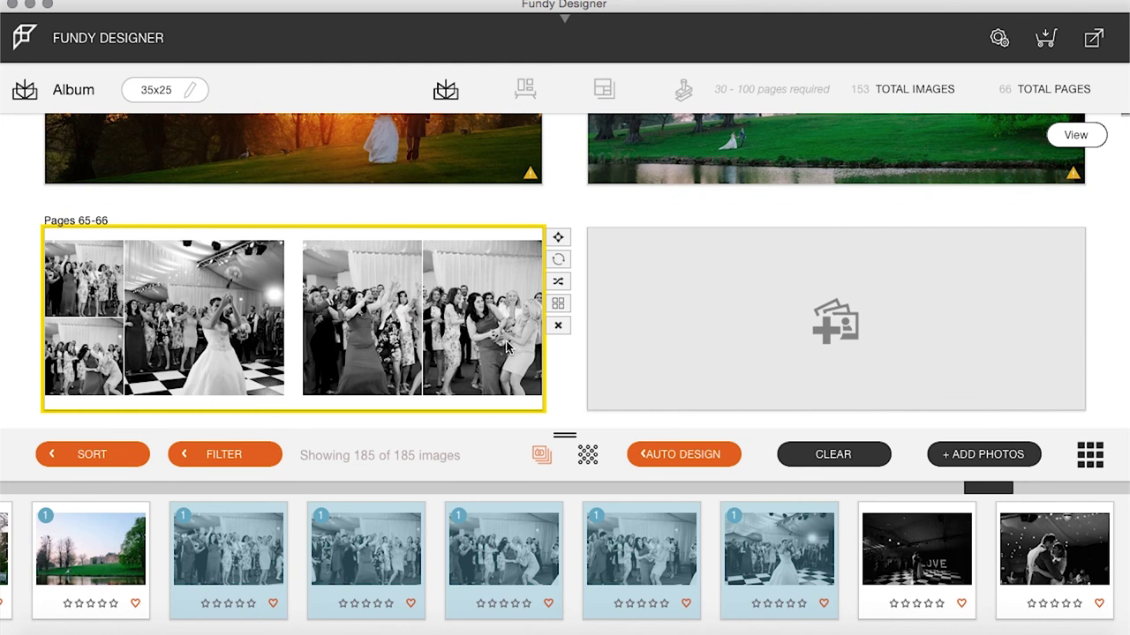
Step: Apply a layout with one large photo facing four smaller ones to pages 65-66 and swap the bride into the large frame
click(566, 300)
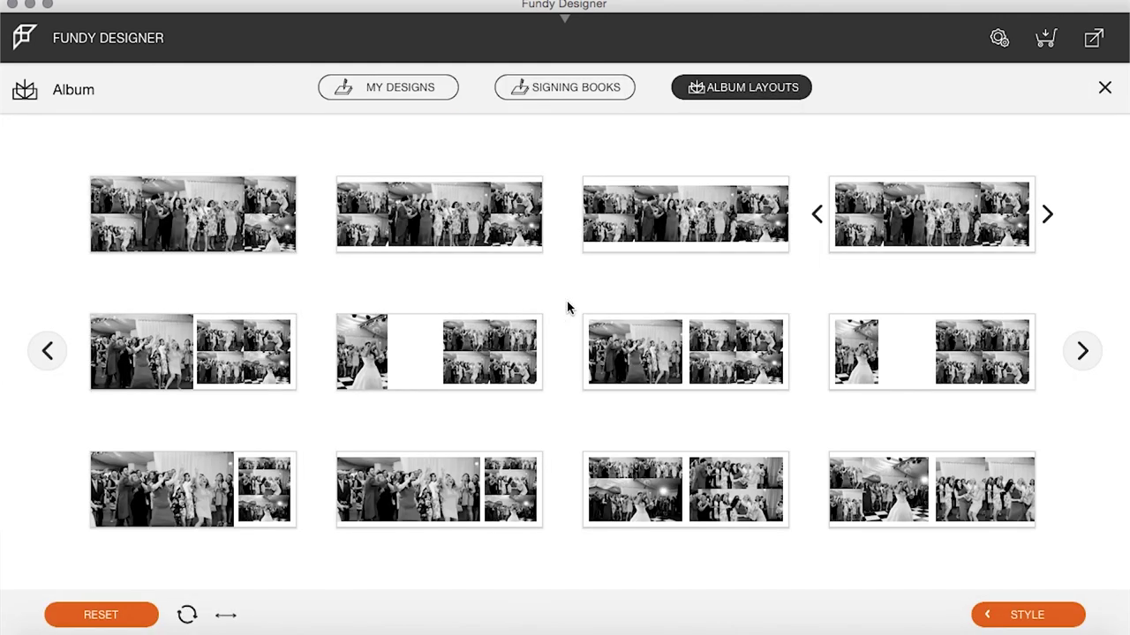
click(653, 352)
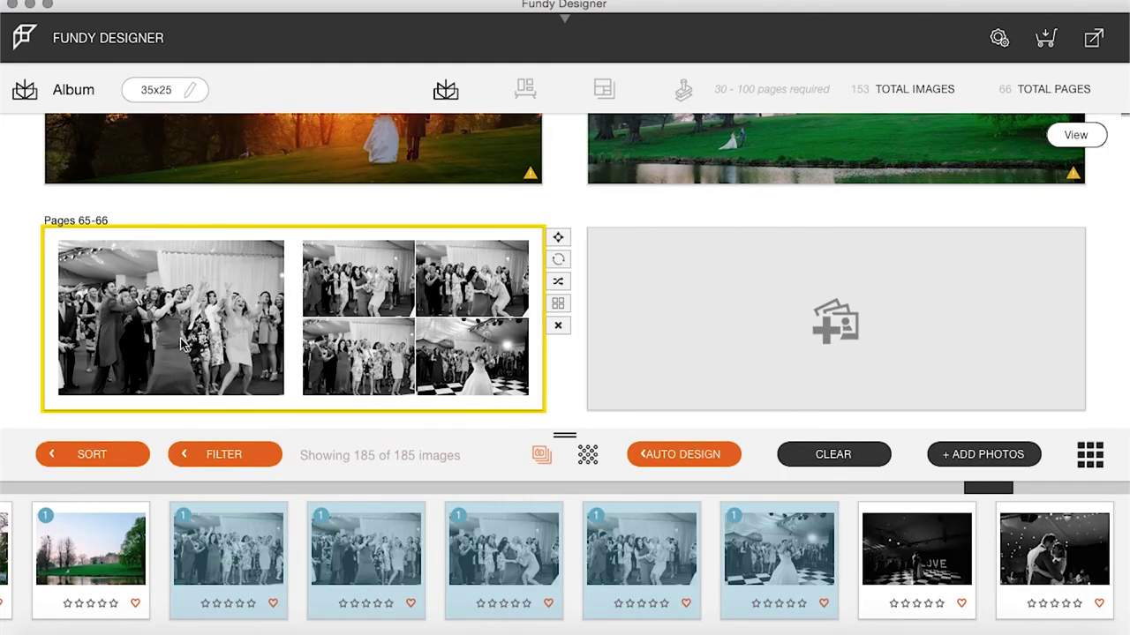
drag(472, 367, 181, 303)
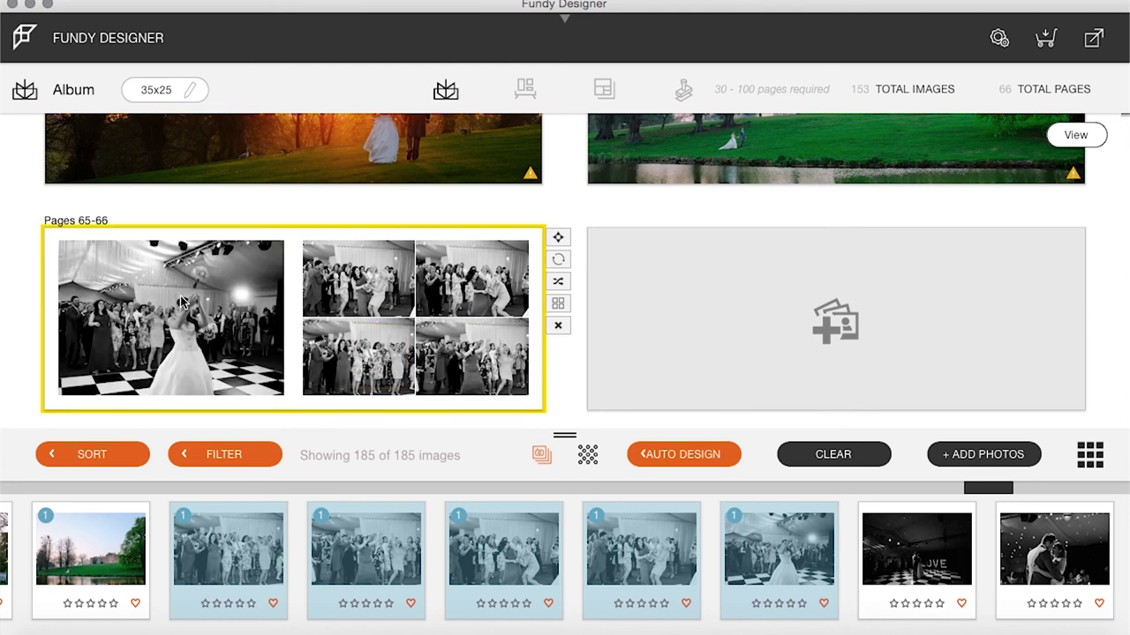
Step: Flip the pages 65-66 layout and create the pages 67-68 spread from the two close-up first-dance photos of the couple
key(f)
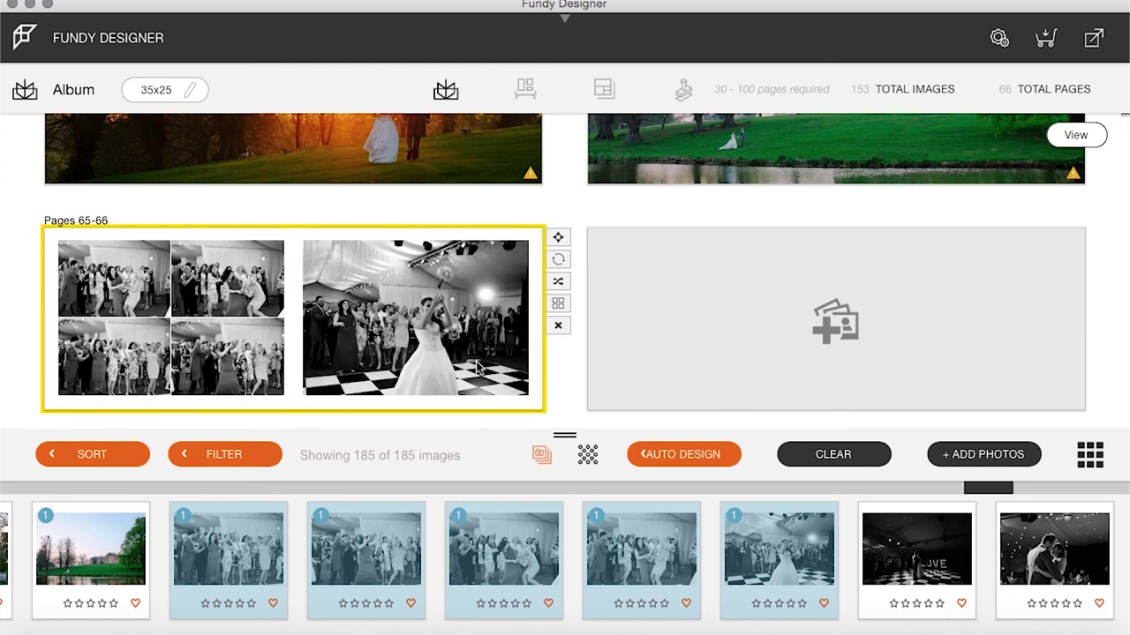
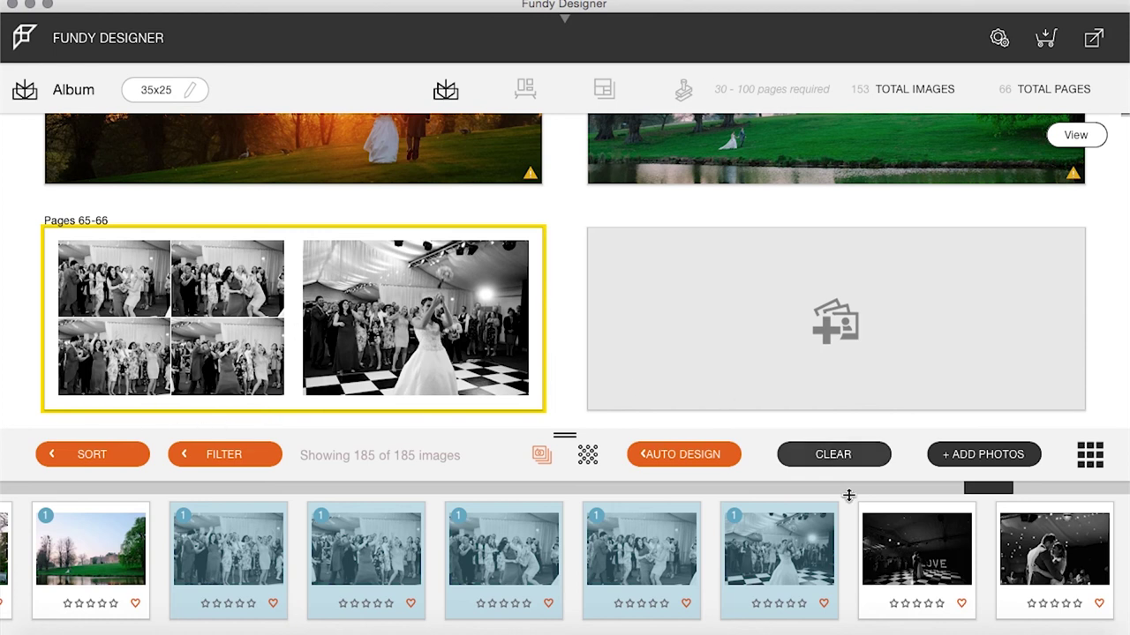
scroll(573, 540, right, 6)
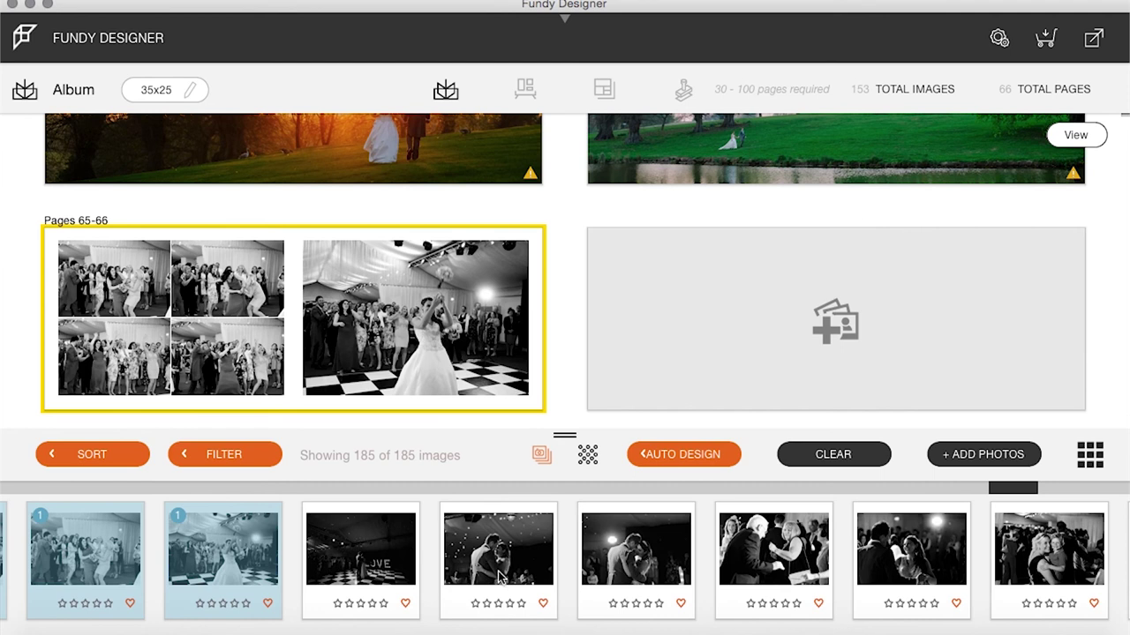
click(507, 578)
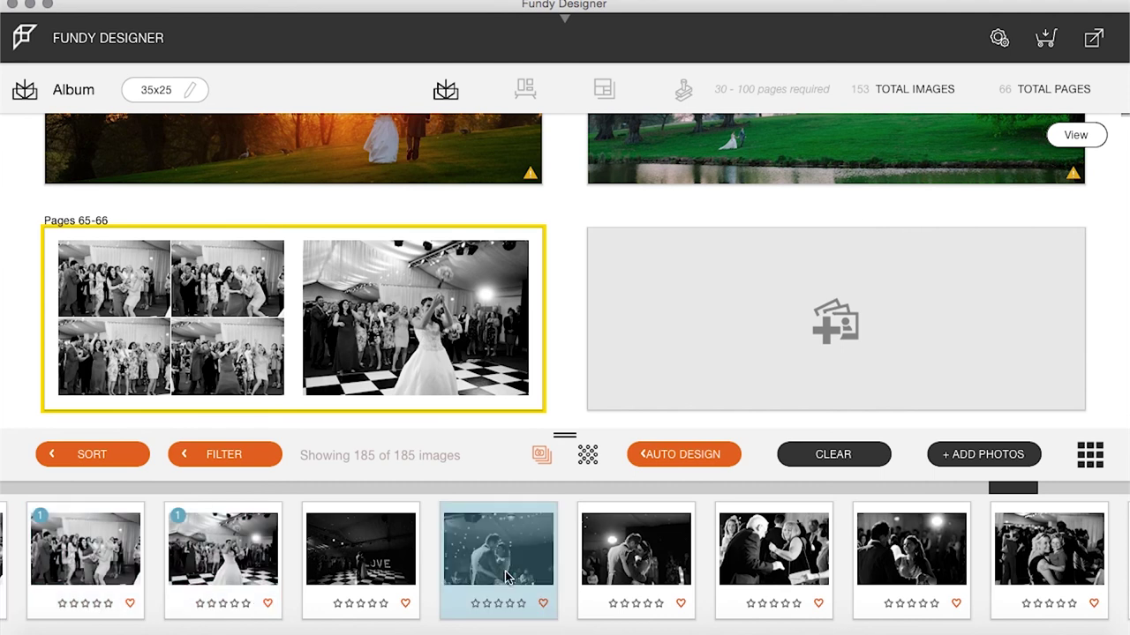
shift+click(668, 556)
drag(517, 540, 880, 335)
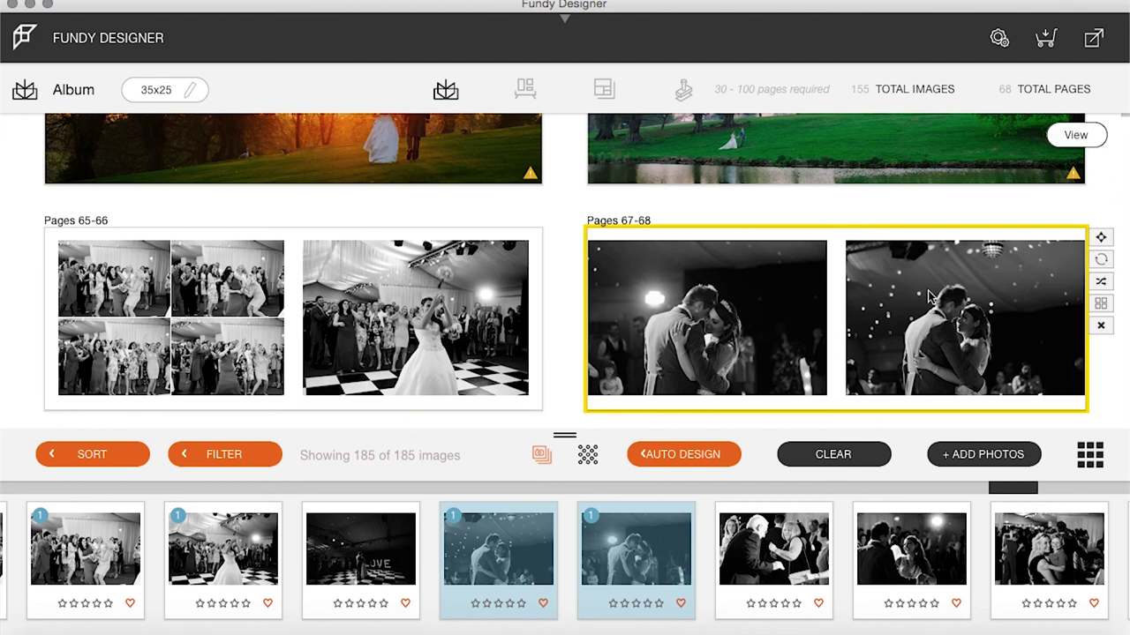
Step: Create the pages 69-70 spread from the dark first-dance photo with the LOVE letters and shift the image slightly upward
scroll(882, 291, down, 2)
click(347, 562)
drag(371, 562, 366, 353)
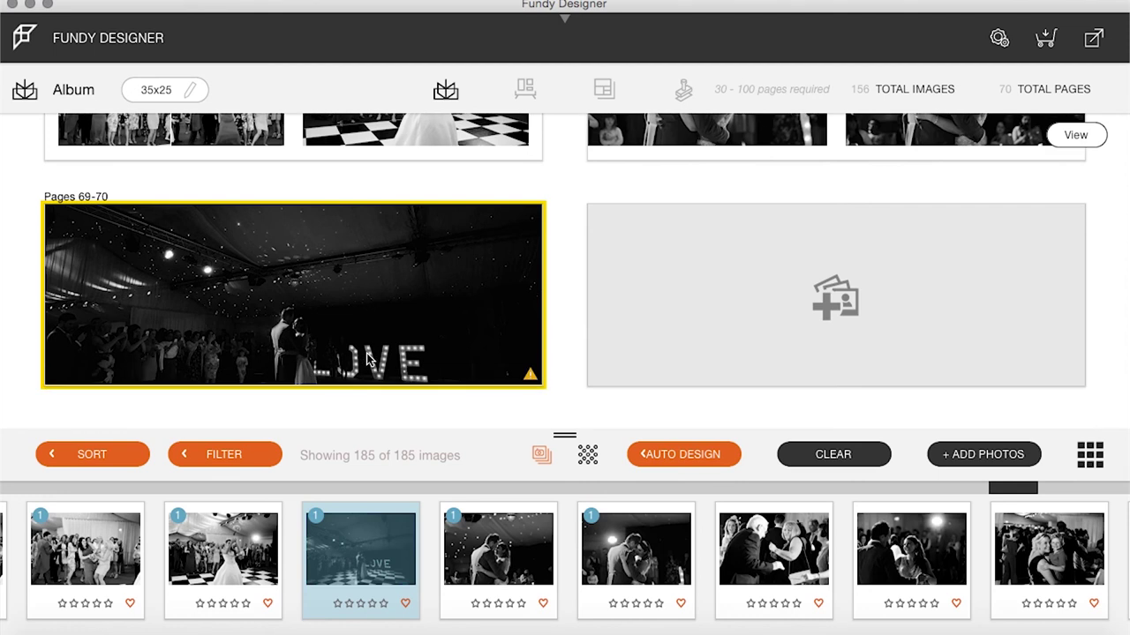
double_click(352, 297)
mouse_move(606, 311)
mouse_down()
mouse_move(606, 259)
mouse_move(607, 320)
mouse_move(611, 311)
mouse_up()
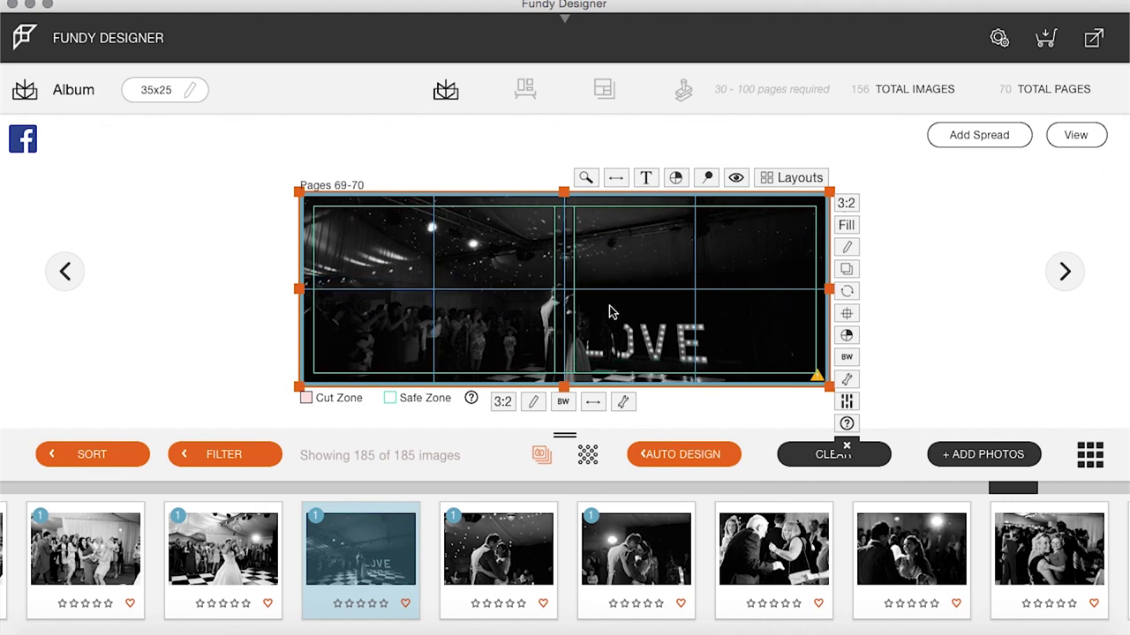
click(1060, 139)
Step: Create the pages 71-72 spread from seven black-and-white dance photos, leaving out the wide crowd shot with the LOVE letters
scroll(873, 532, right, 3)
scroll(874, 532, right, 2)
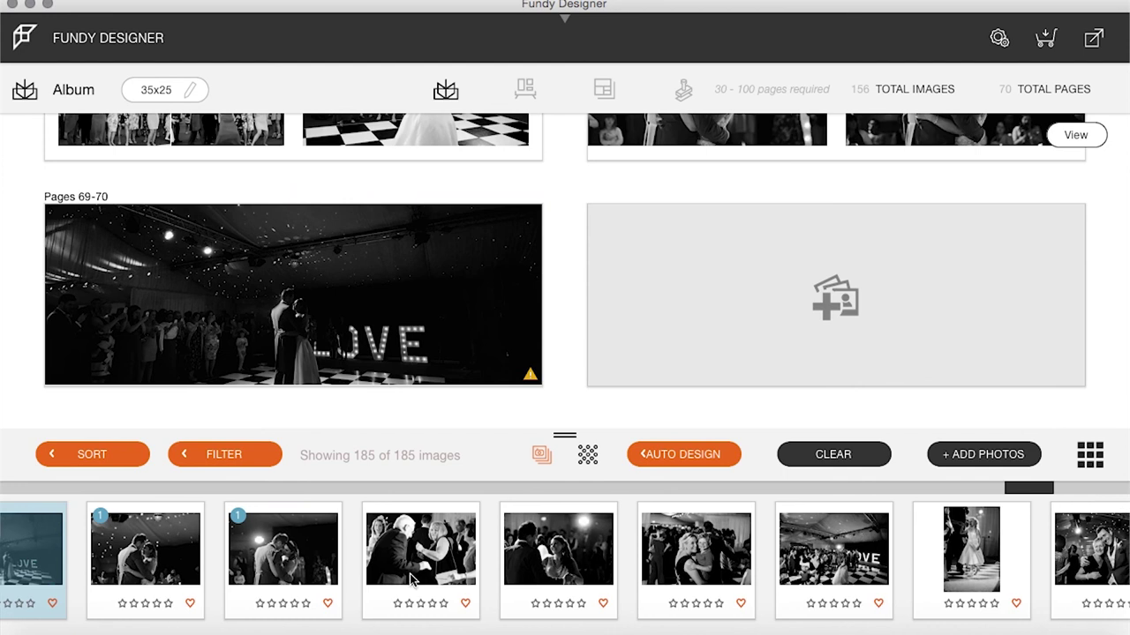
click(424, 568)
shift+click(529, 567)
shift+click(702, 558)
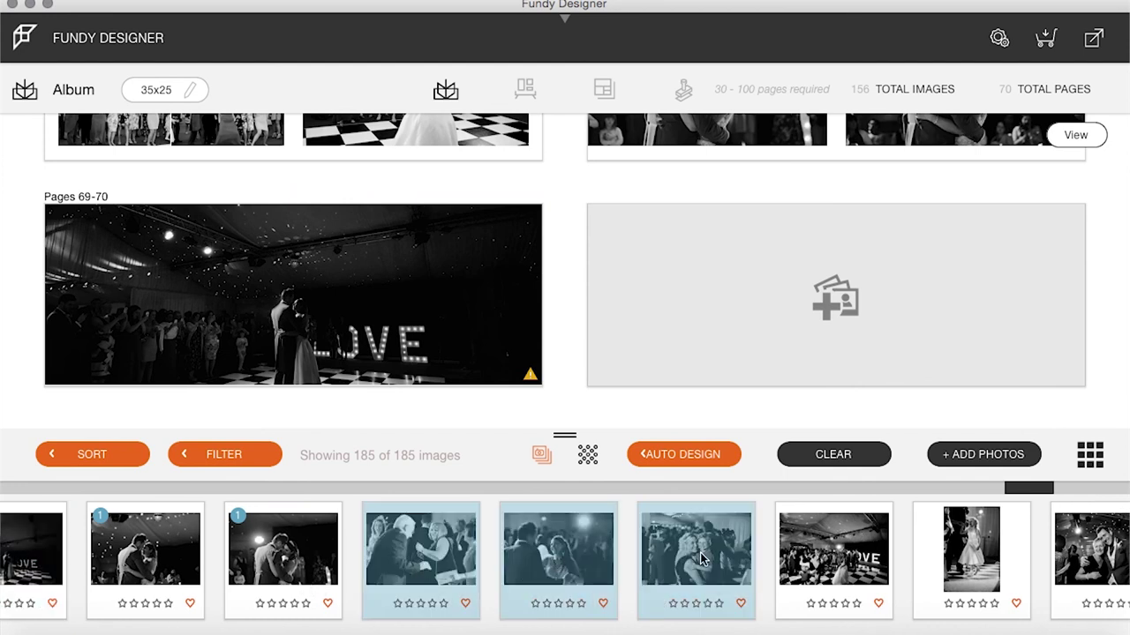
super+click(979, 561)
scroll(962, 561, right, 3)
shift+click(884, 562)
shift+click(994, 567)
scroll(905, 539, right, 3)
shift+click(896, 541)
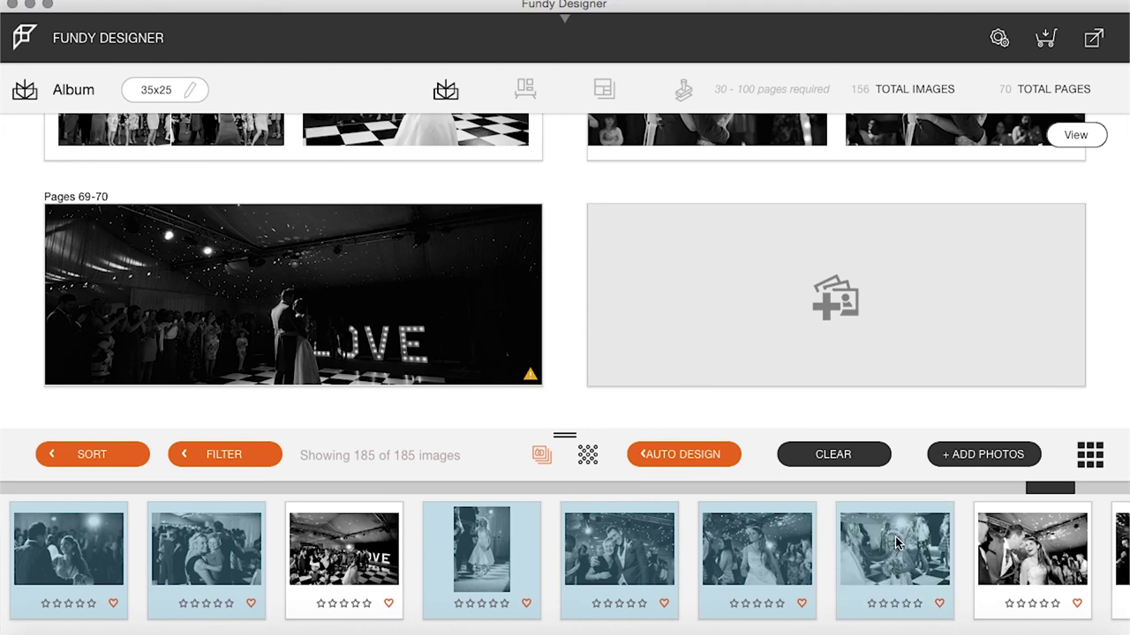
scroll(883, 574, right, 5)
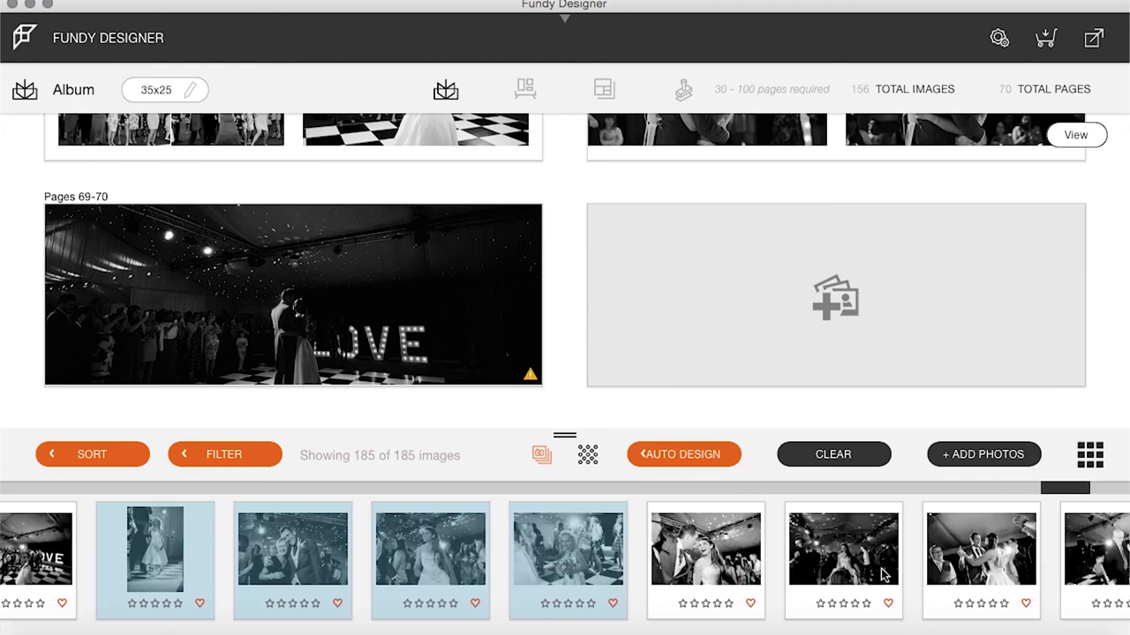
drag(357, 556, 837, 286)
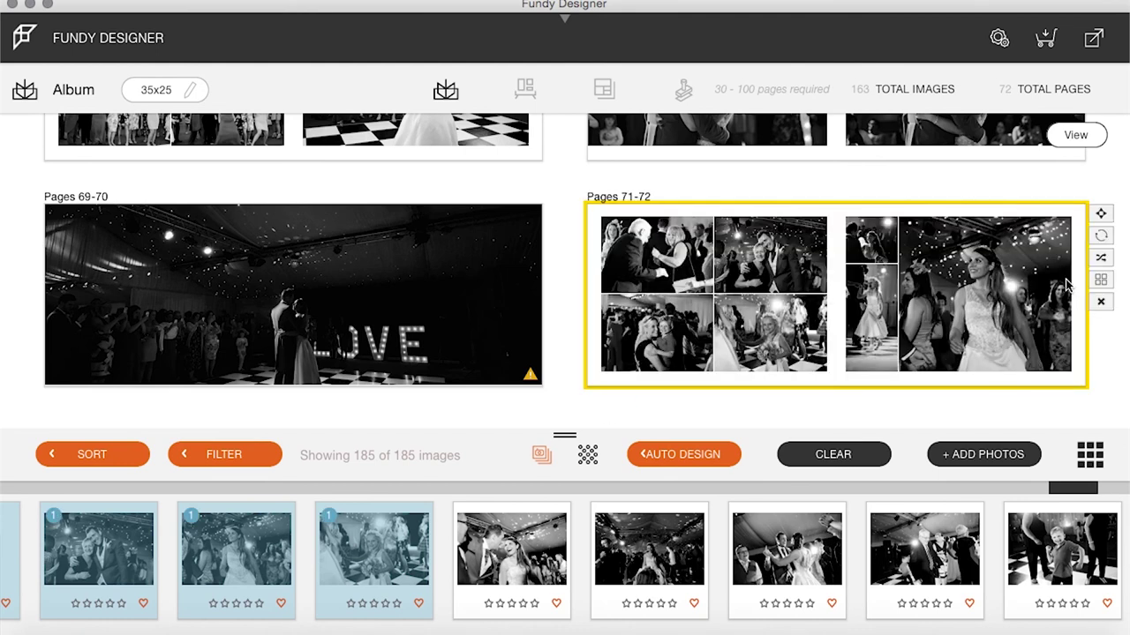
Step: Apply the full-width band layout with one large central photo to pages 71-72 and swap the bride into the large frame
click(1100, 279)
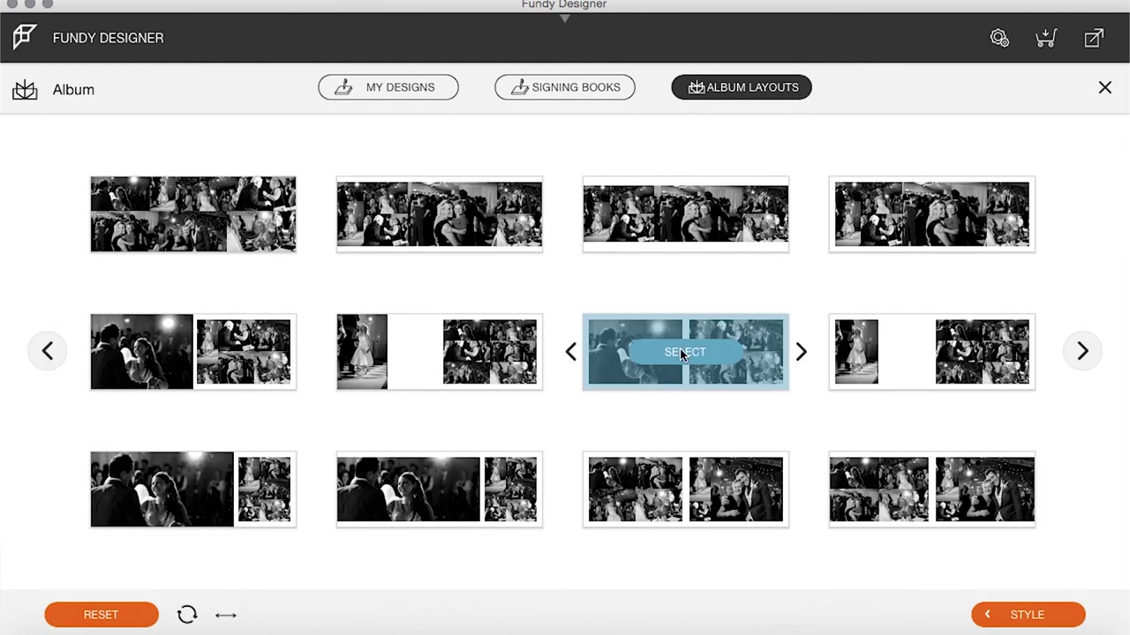
click(696, 214)
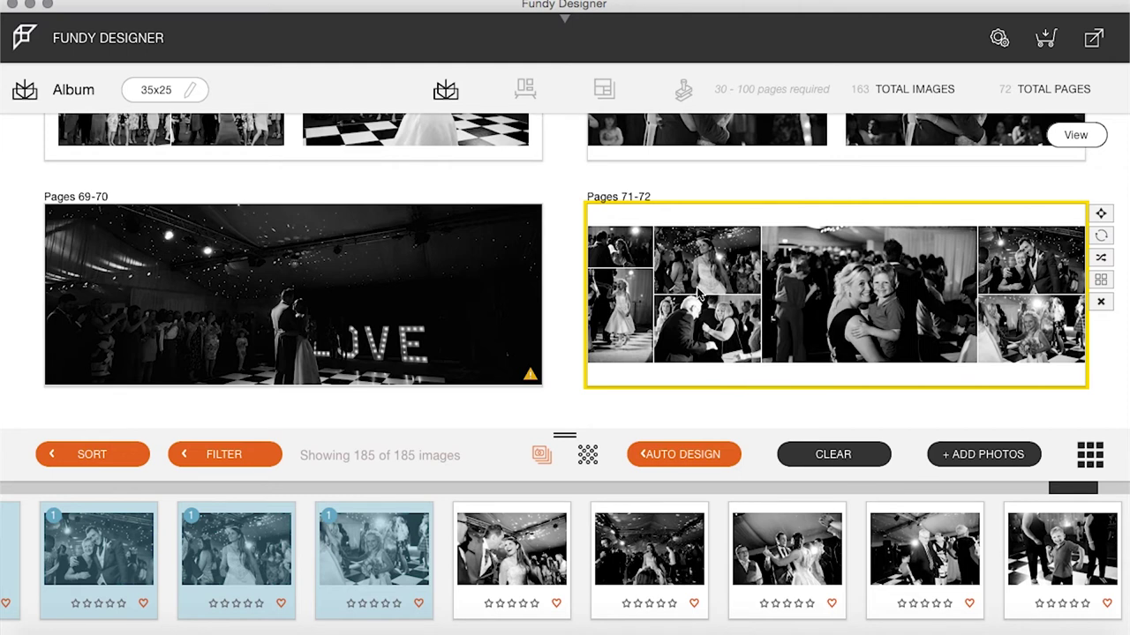
drag(704, 259, 862, 288)
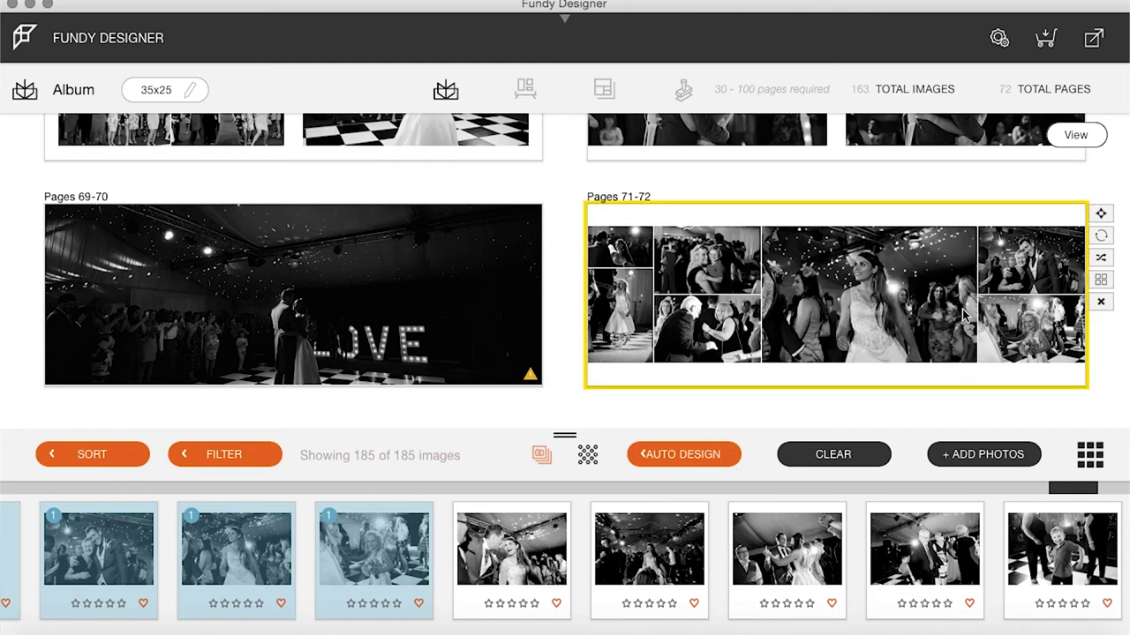
Step: Create the pages 73-74 spread from the wide dance-floor crowd photo with the LOVE letters and shift the image slightly upward
scroll(547, 554, left, 5)
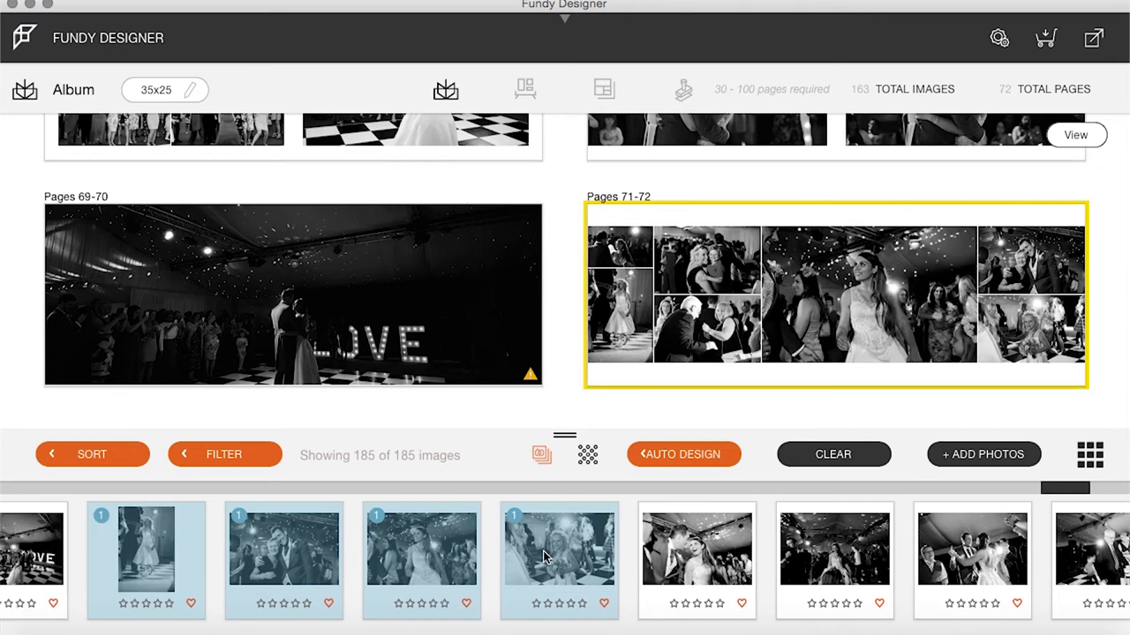
scroll(359, 341, down, 5)
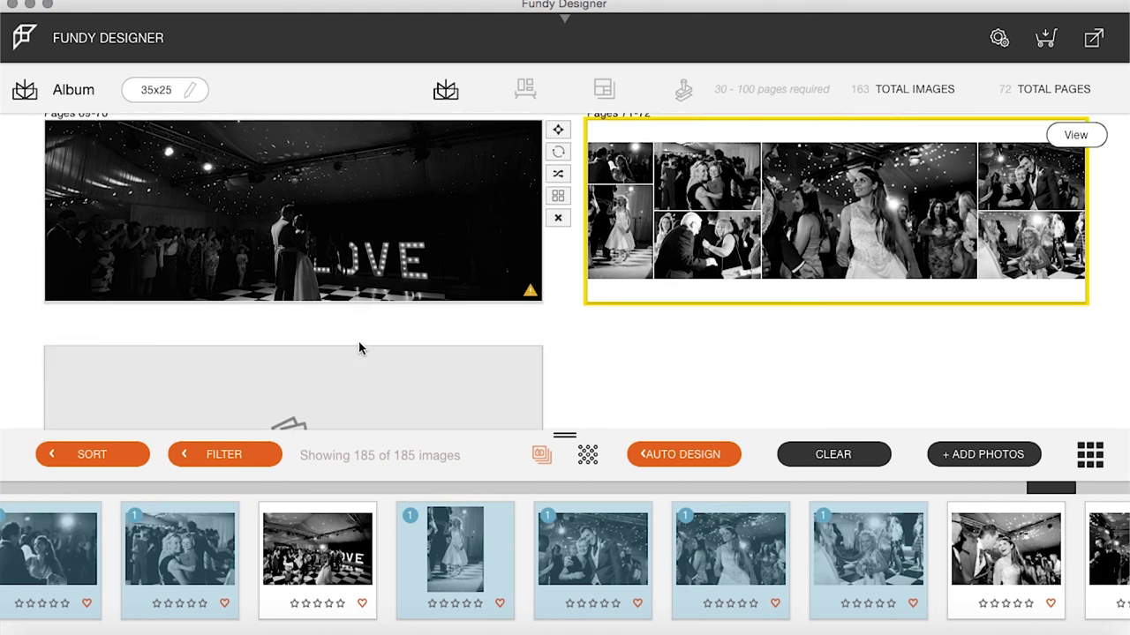
click(316, 552)
drag(316, 552, 312, 342)
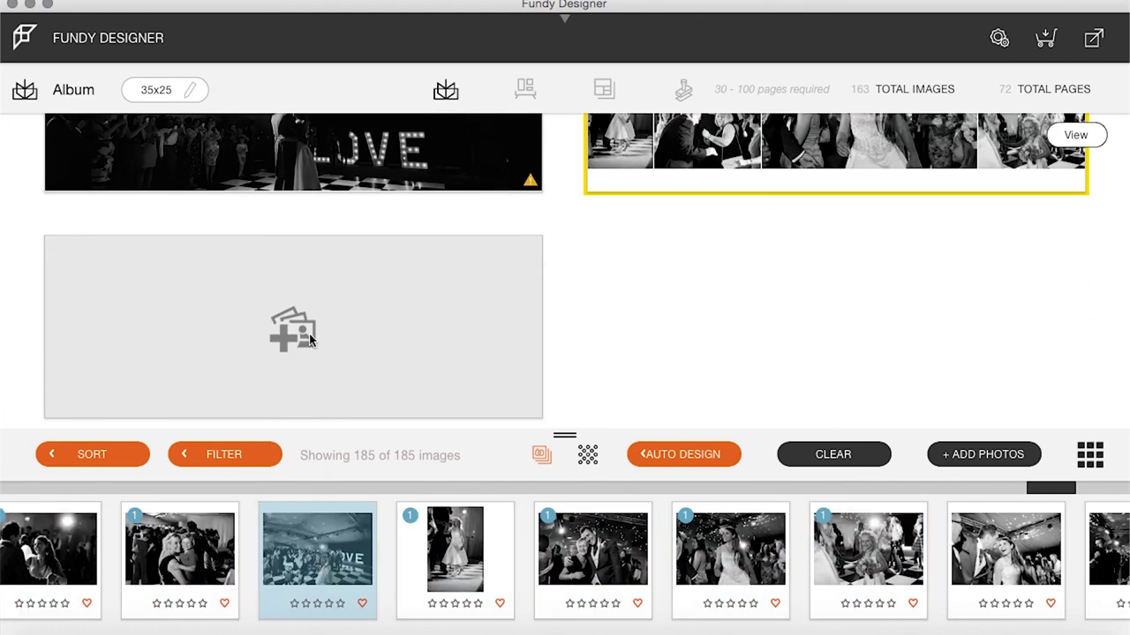
drag(401, 348, 401, 321)
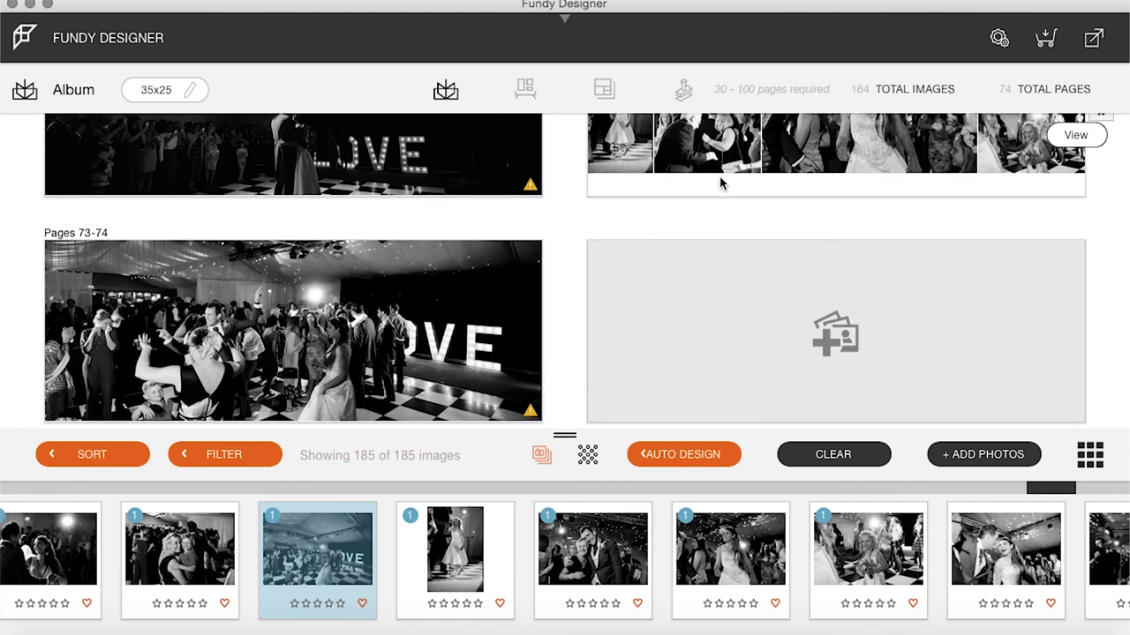
scroll(719, 181, up, 2)
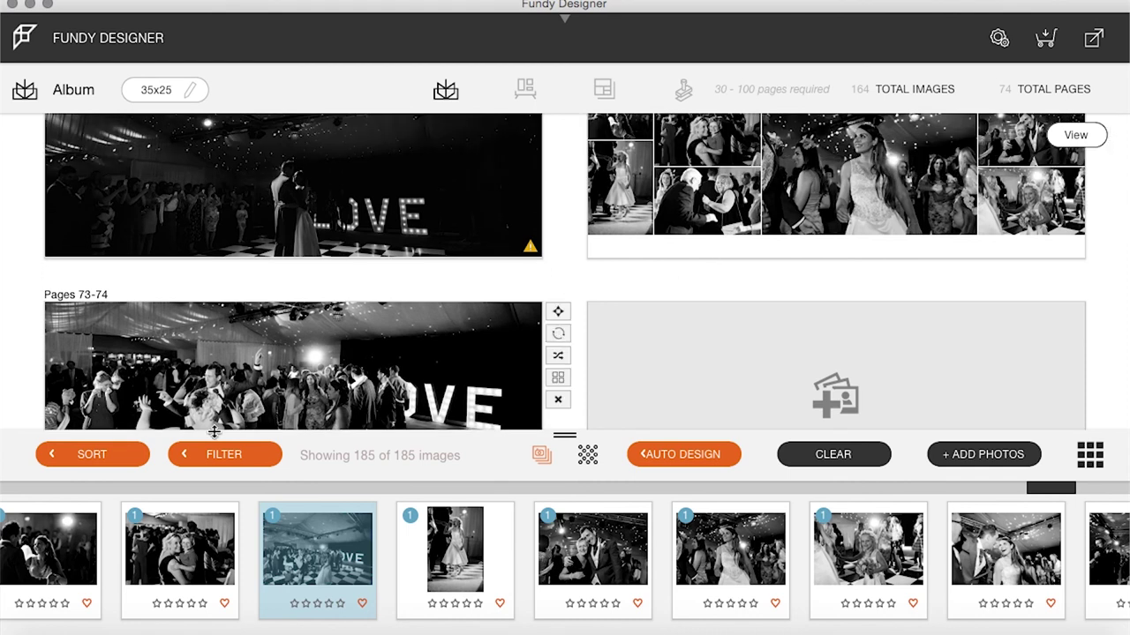
Step: Create the pages 75-76 spread from the photos of the bride in the crowd, the dancing couple, the older man and the boy
scroll(241, 332, down, 3)
scroll(476, 506, right, 10)
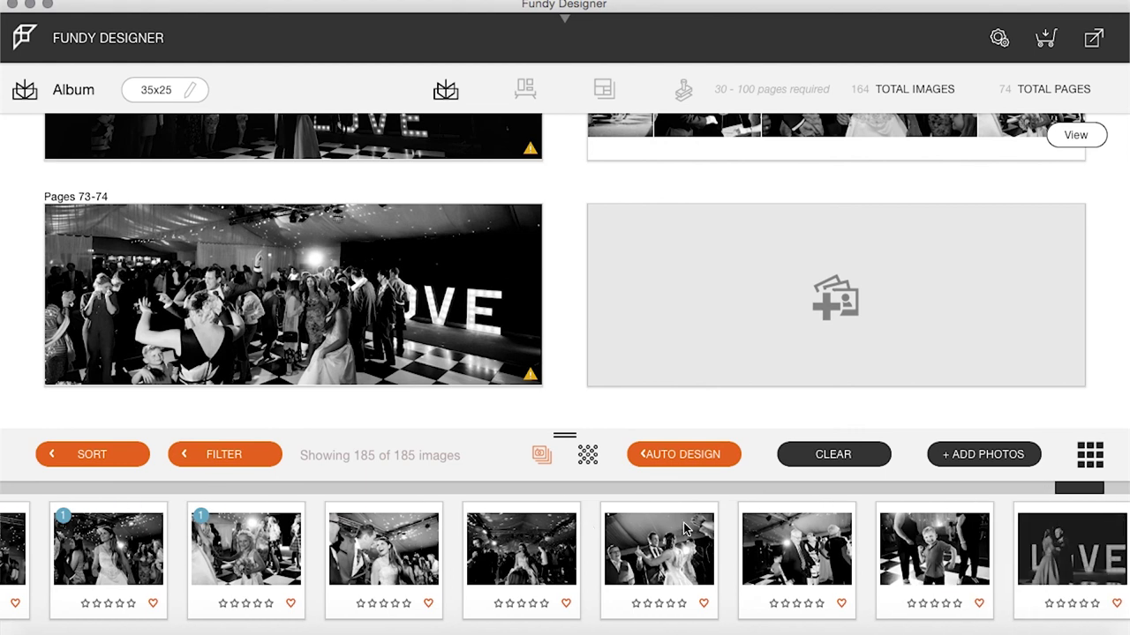
drag(159, 556, 865, 263)
Step: Add the three guest dancing photos that follow the couple's LOVE letters portrait to the pages 75-76 spread
scroll(1014, 505, right, 1)
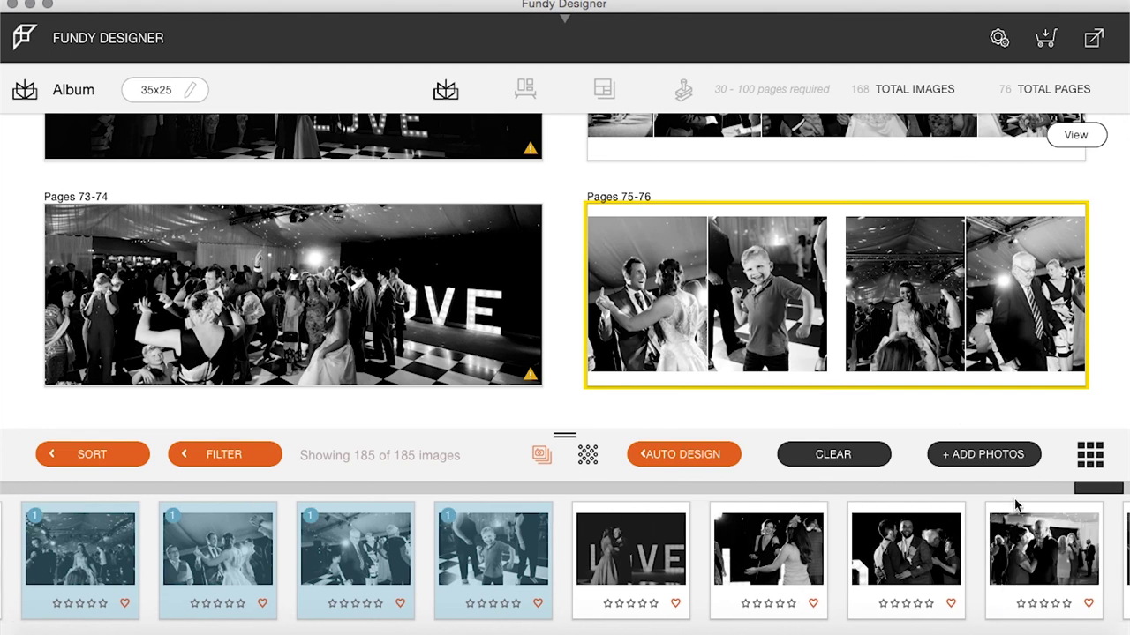
scroll(1015, 505, right, 2)
drag(635, 554, 763, 556)
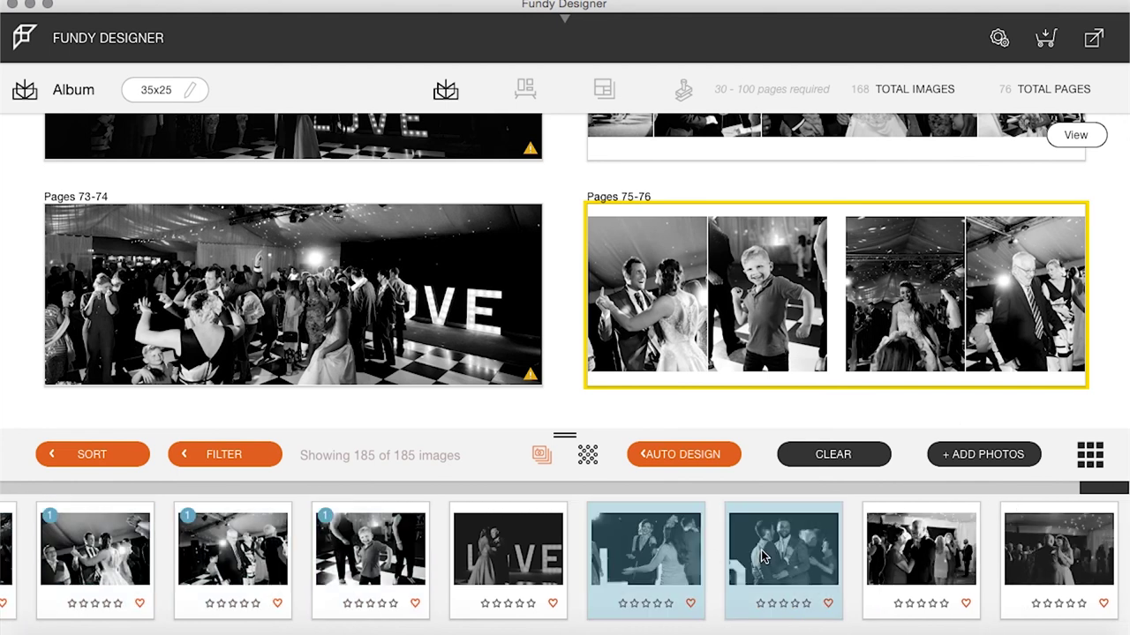
drag(917, 556, 918, 556)
drag(630, 547, 821, 336)
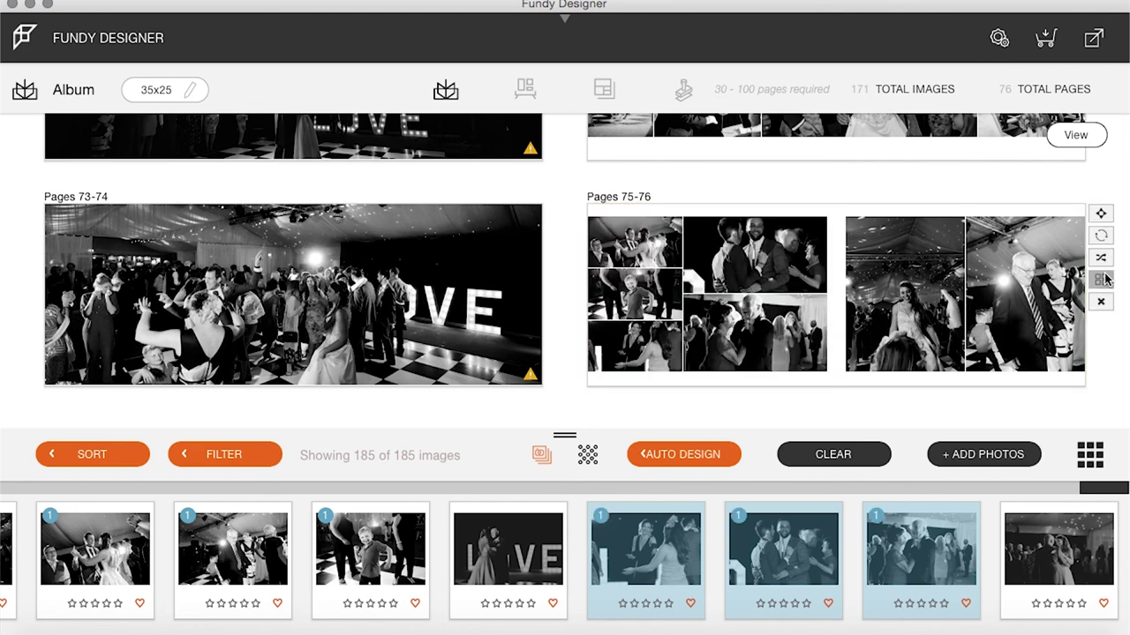
Step: Apply a four-over-three grid layout to pages 75-76 and reorder the lower row as bride, older man, embracing guests
click(1103, 279)
click(938, 218)
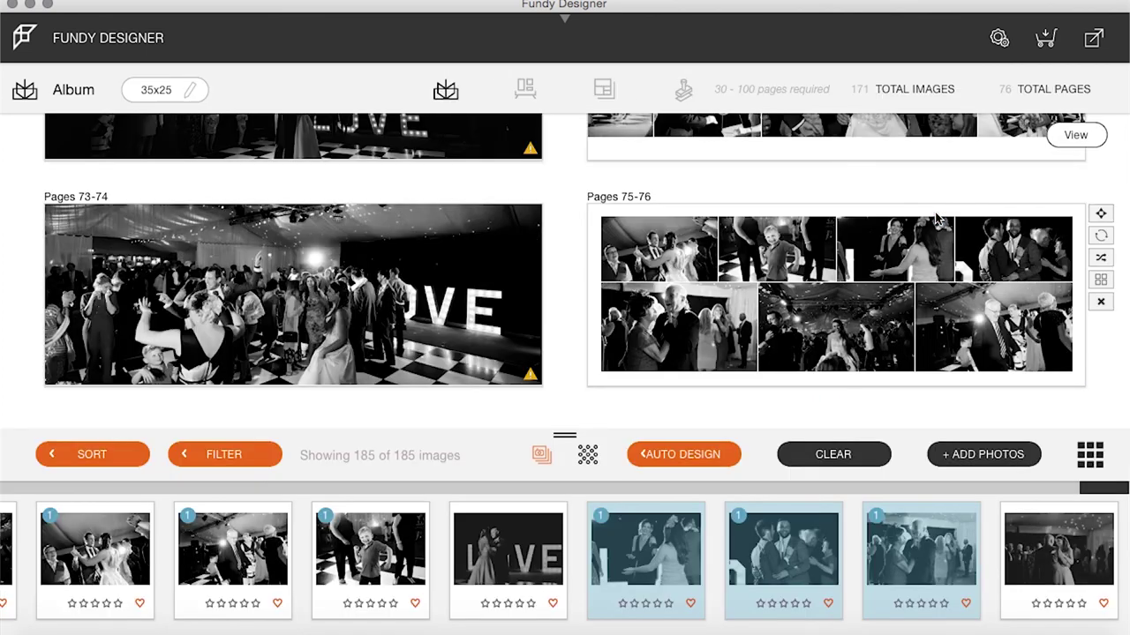
drag(821, 346, 681, 350)
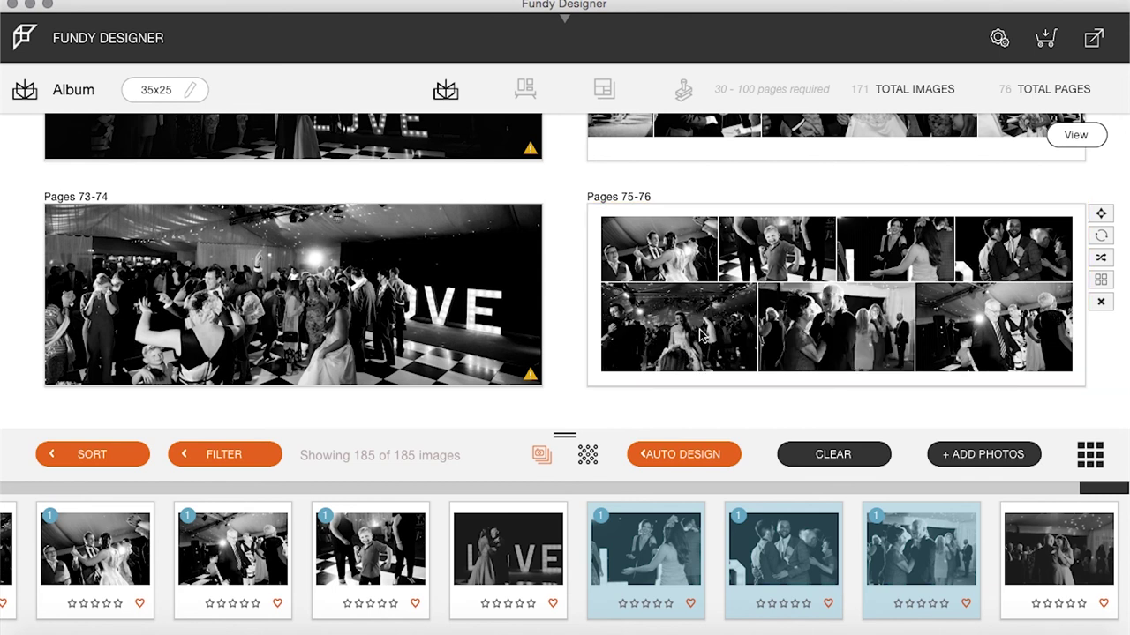
drag(998, 333, 856, 329)
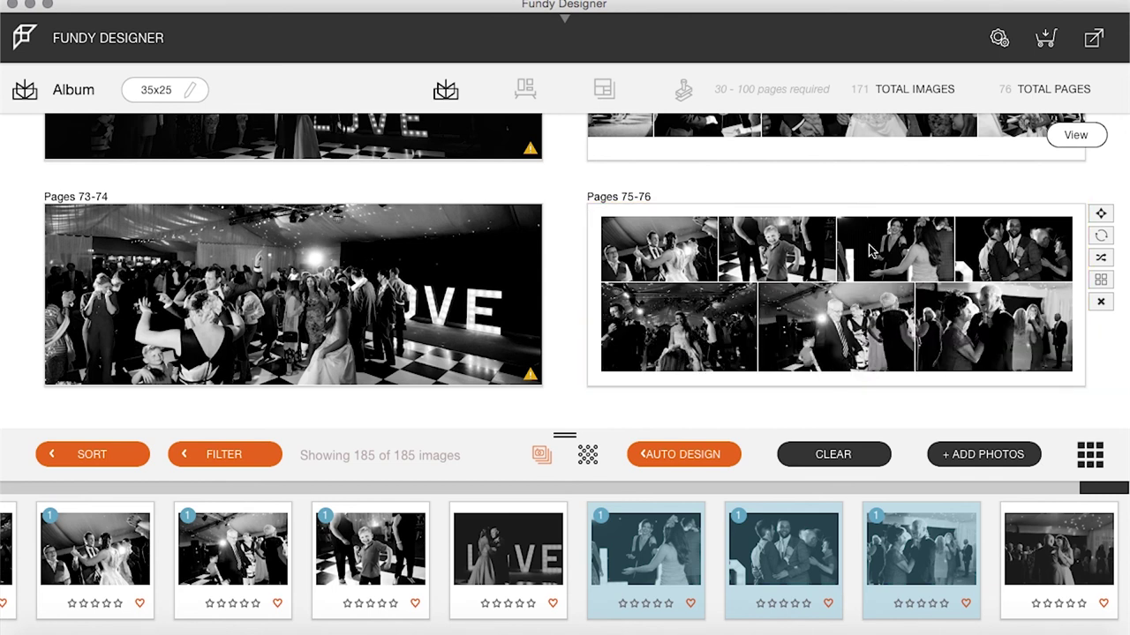
Step: Create the pages 77-78 spread from the couple in front of the LOVE letters and the last slow-dance photo
scroll(876, 332, down, 4)
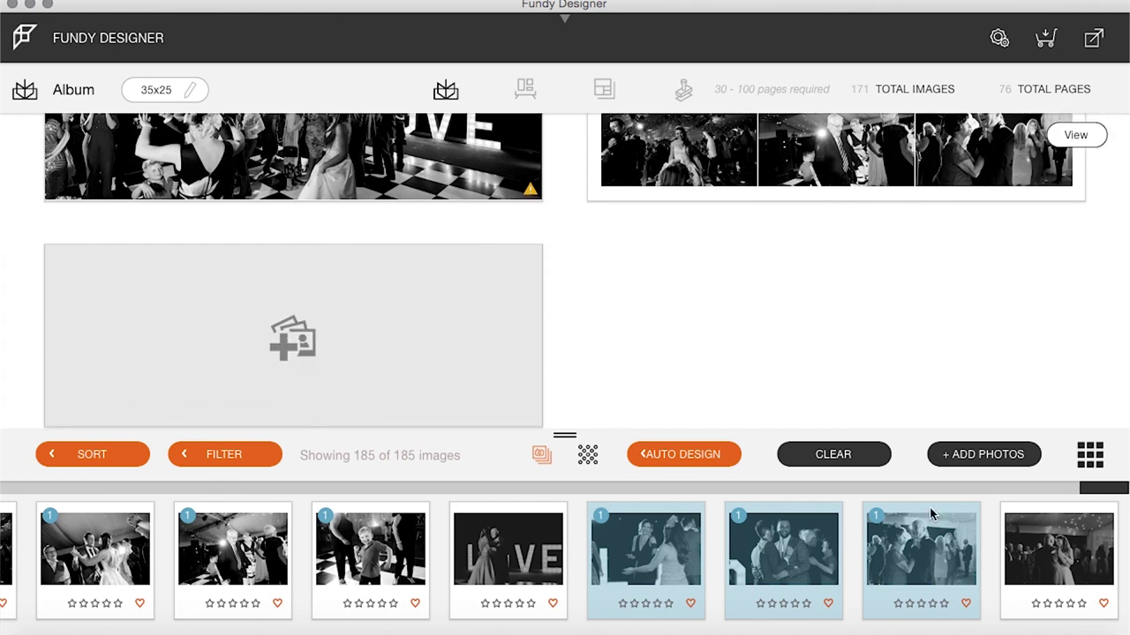
click(515, 561)
super+click(1087, 540)
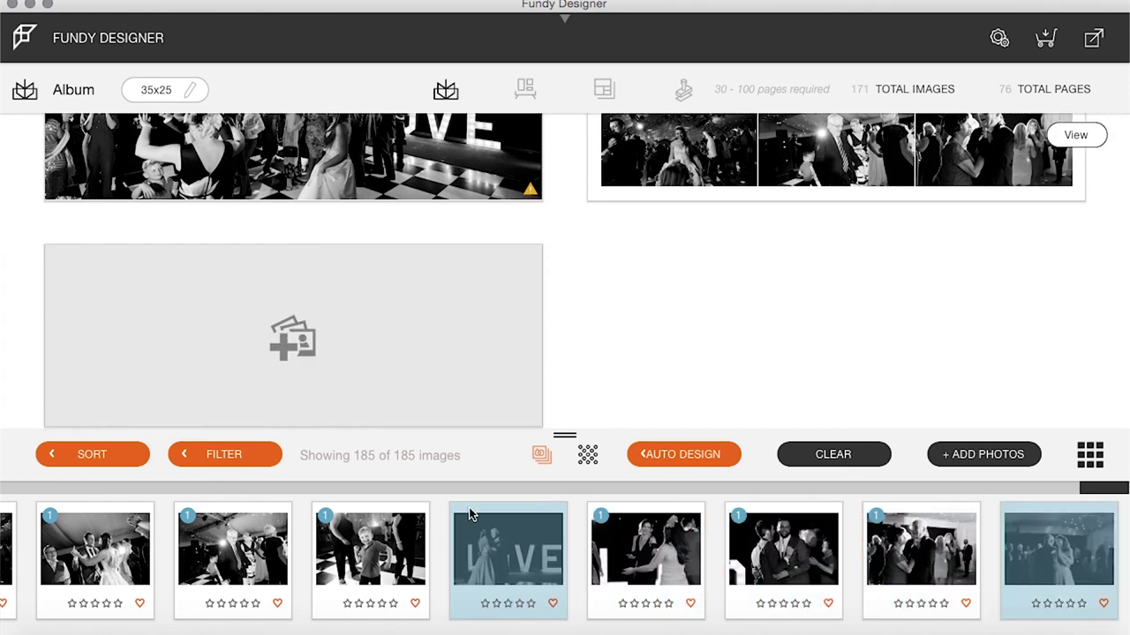
drag(282, 353, 268, 339)
drag(392, 346, 375, 339)
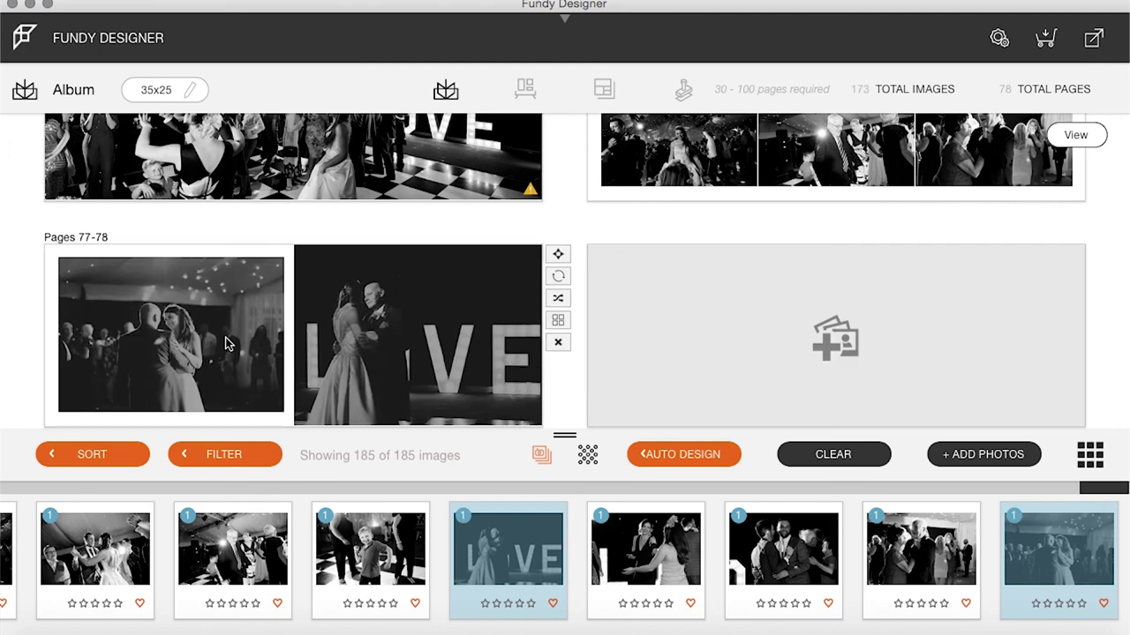
Step: Move the wide dance-floor crowd spread from pages 73-74 to the end of the album as pages 77-78
scroll(444, 255, up, 3)
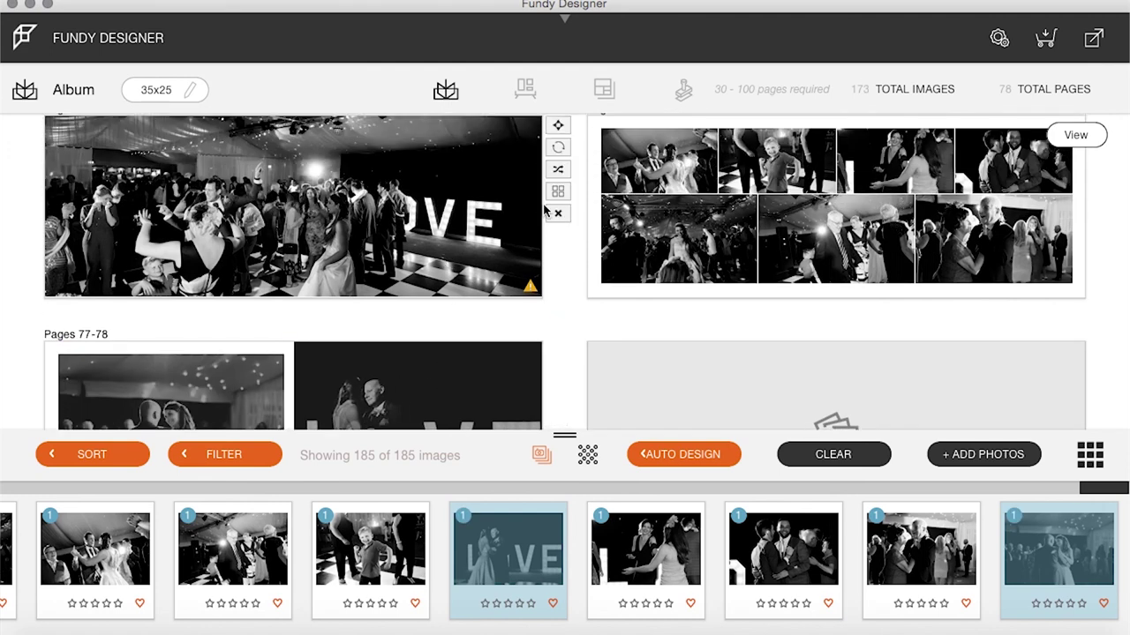
drag(558, 174, 552, 390)
scroll(688, 357, down, 4)
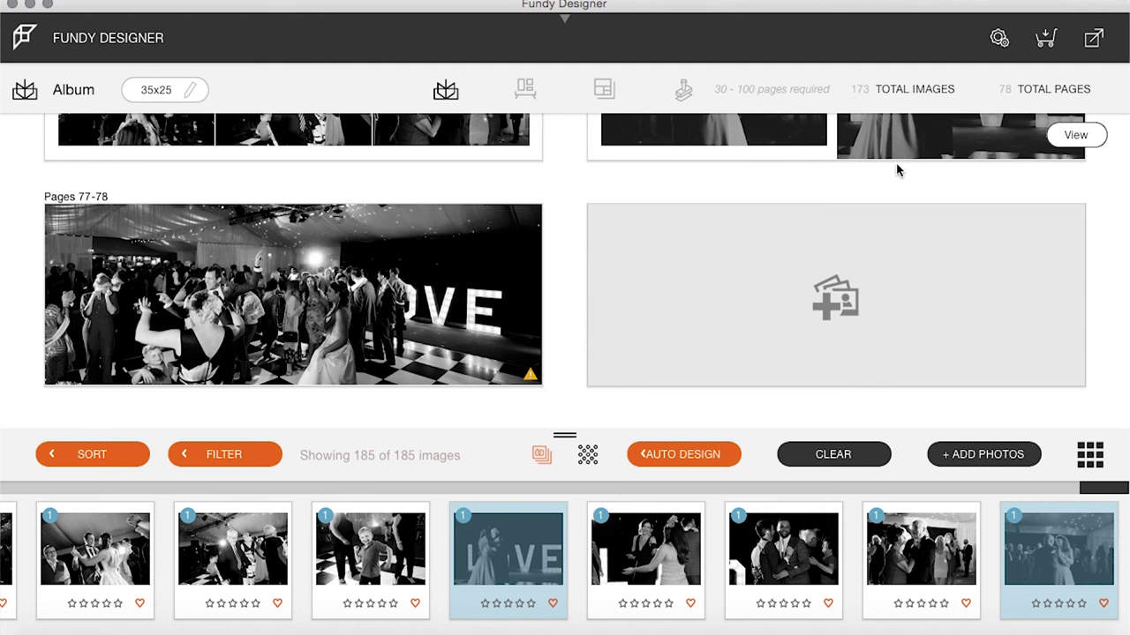
Step: Review the finished album spreads in order from pages 1-2 through pages 77-78
scroll(740, 231, up, 20)
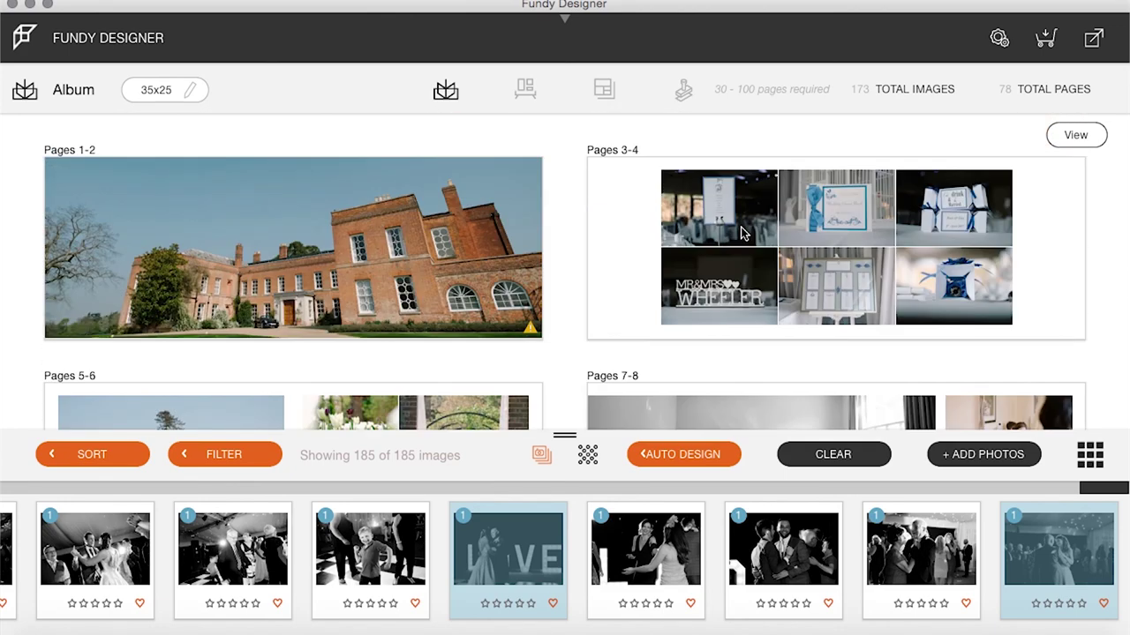
scroll(554, 208, down, 3)
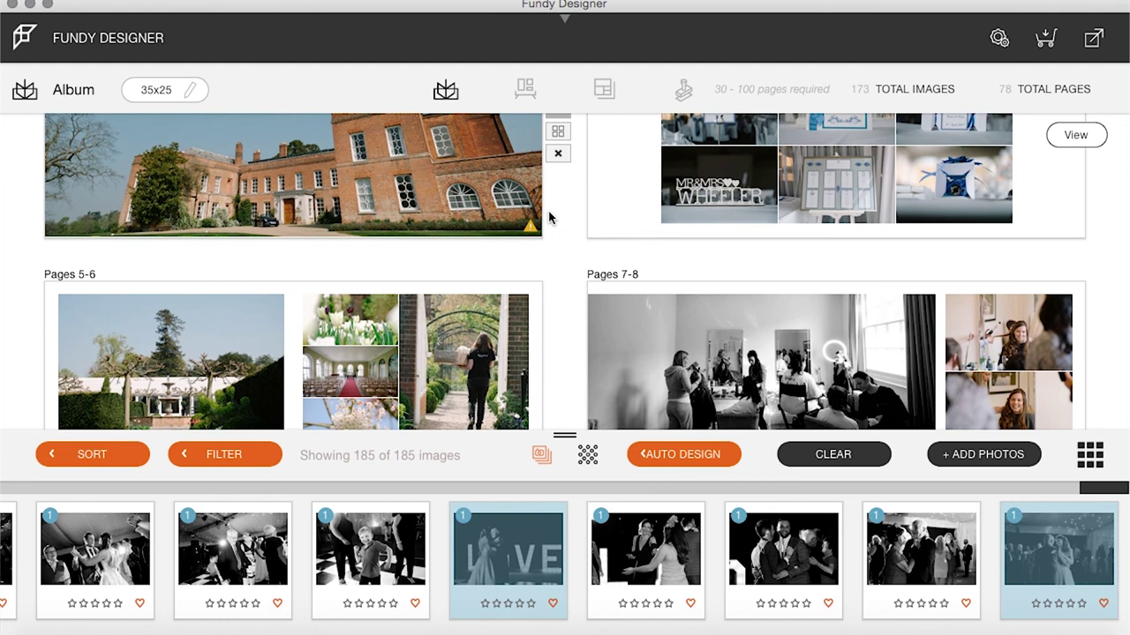
scroll(551, 323, down, 10)
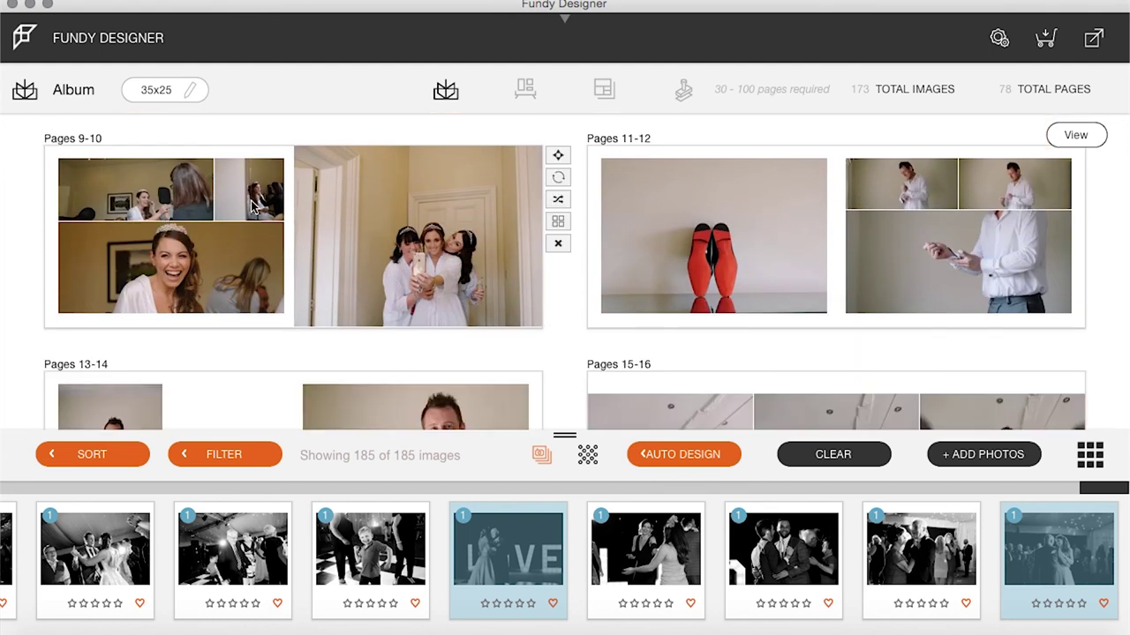
scroll(408, 284, down, 10)
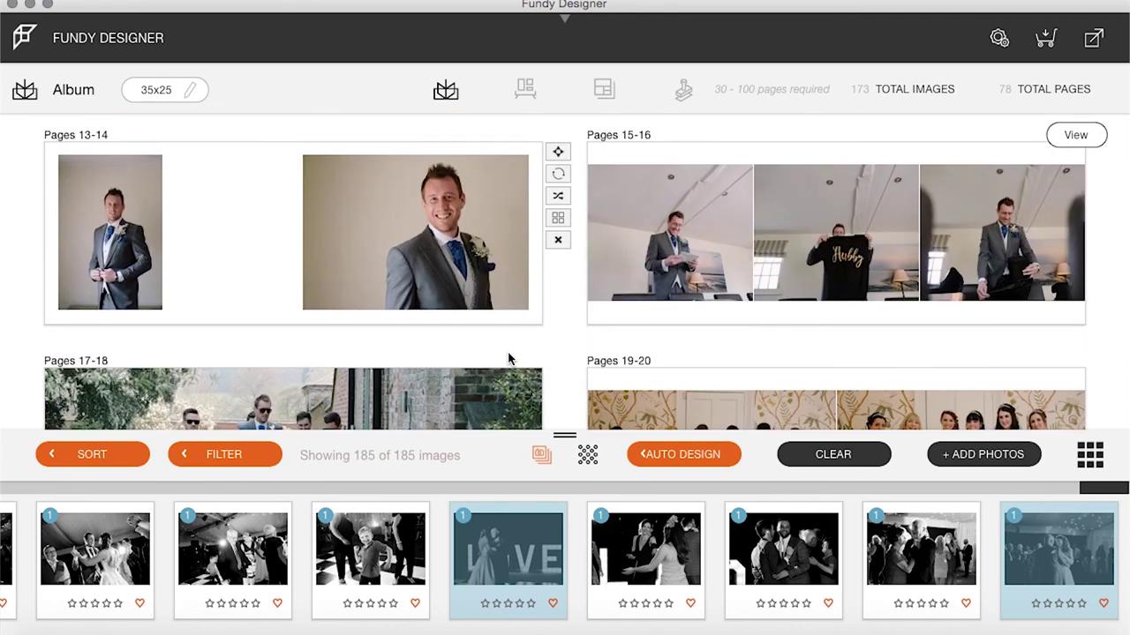
scroll(509, 358, down, 3)
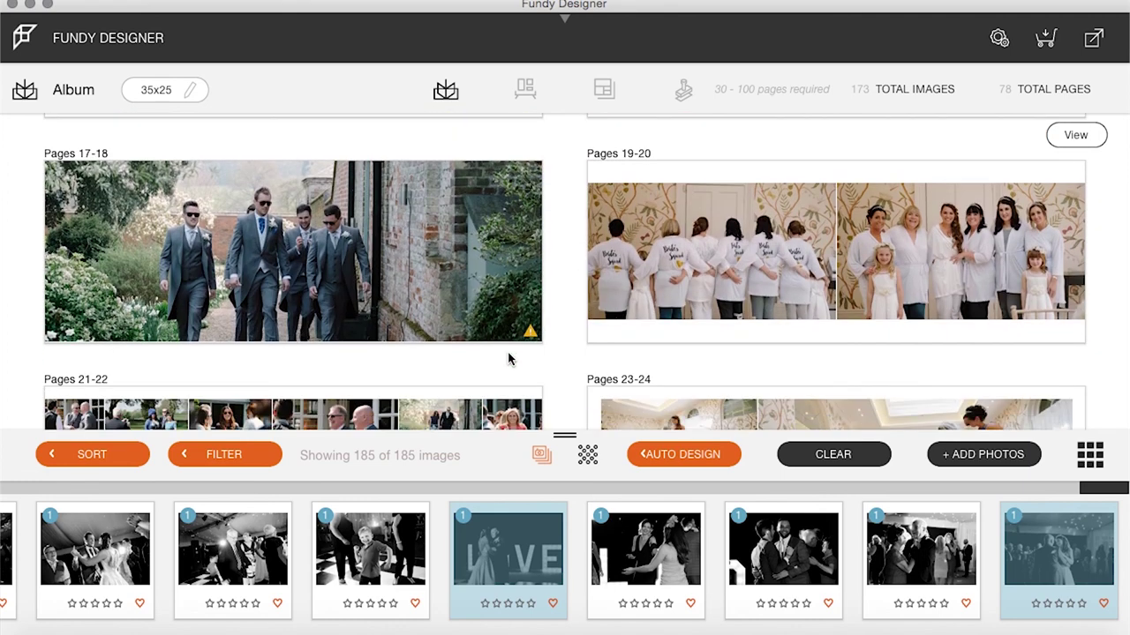
scroll(508, 331, down, 15)
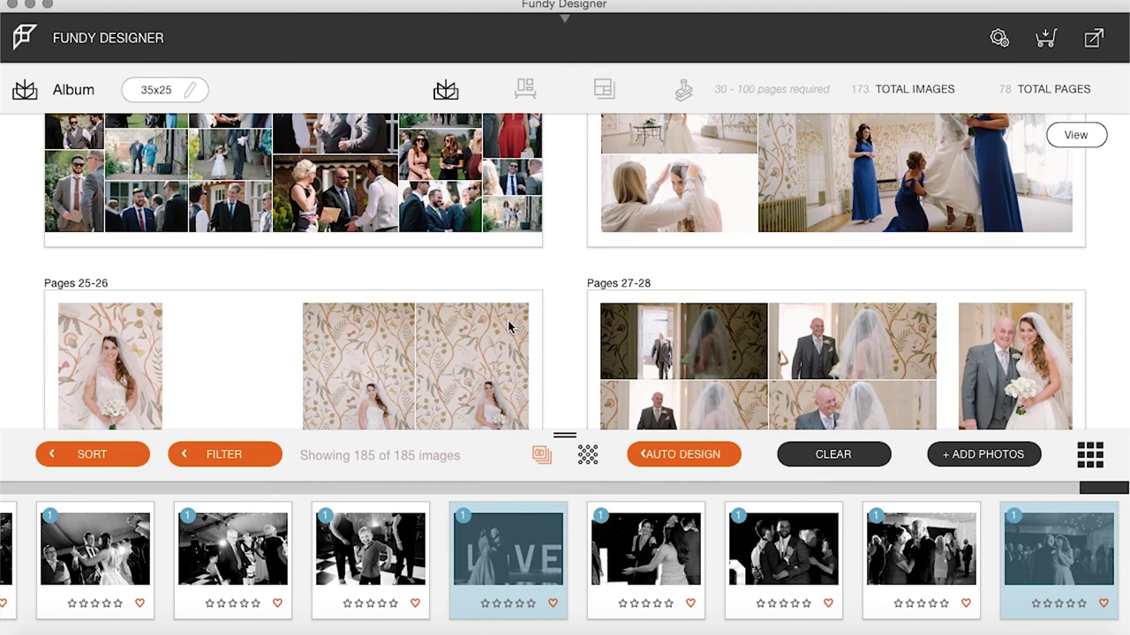
scroll(507, 327, down, 2)
scroll(507, 328, down, 10)
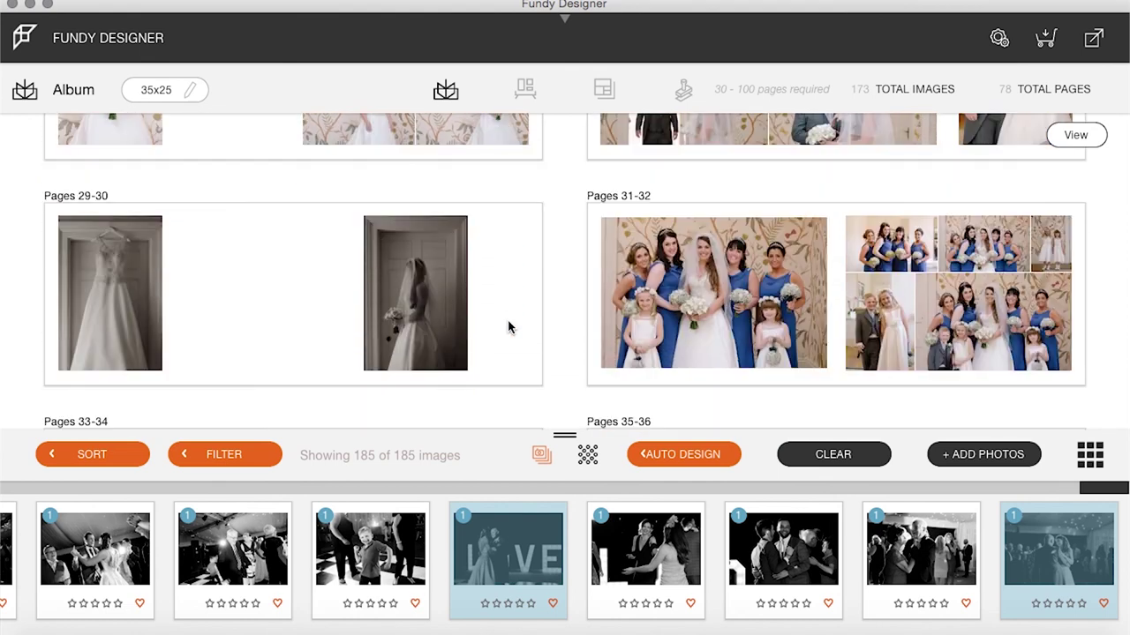
scroll(509, 327, down, 15)
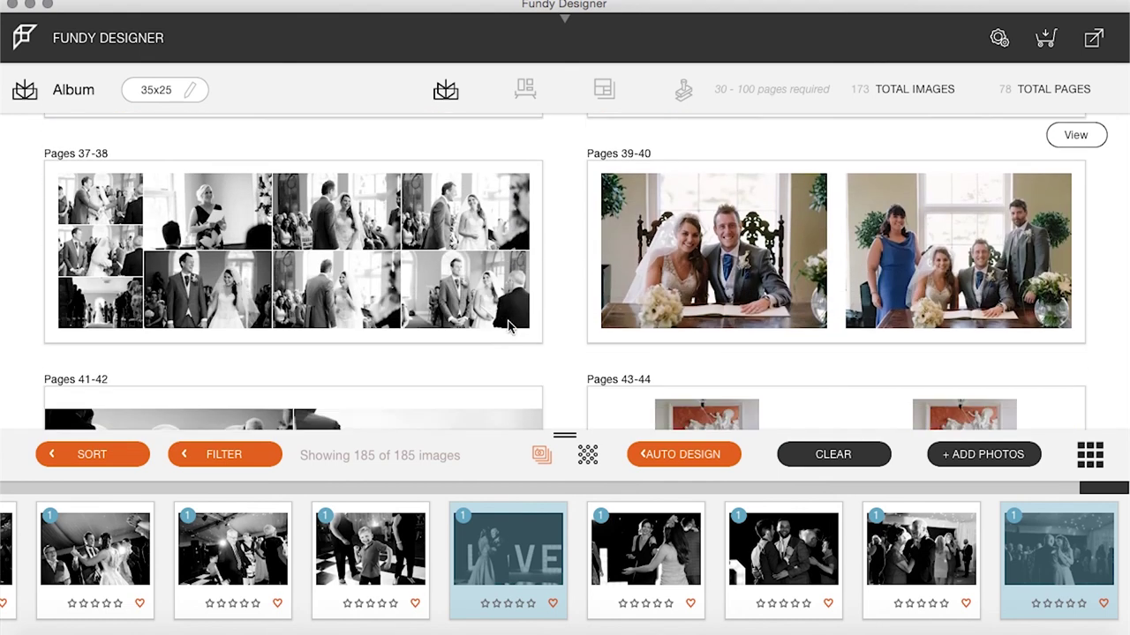
scroll(508, 327, down, 18)
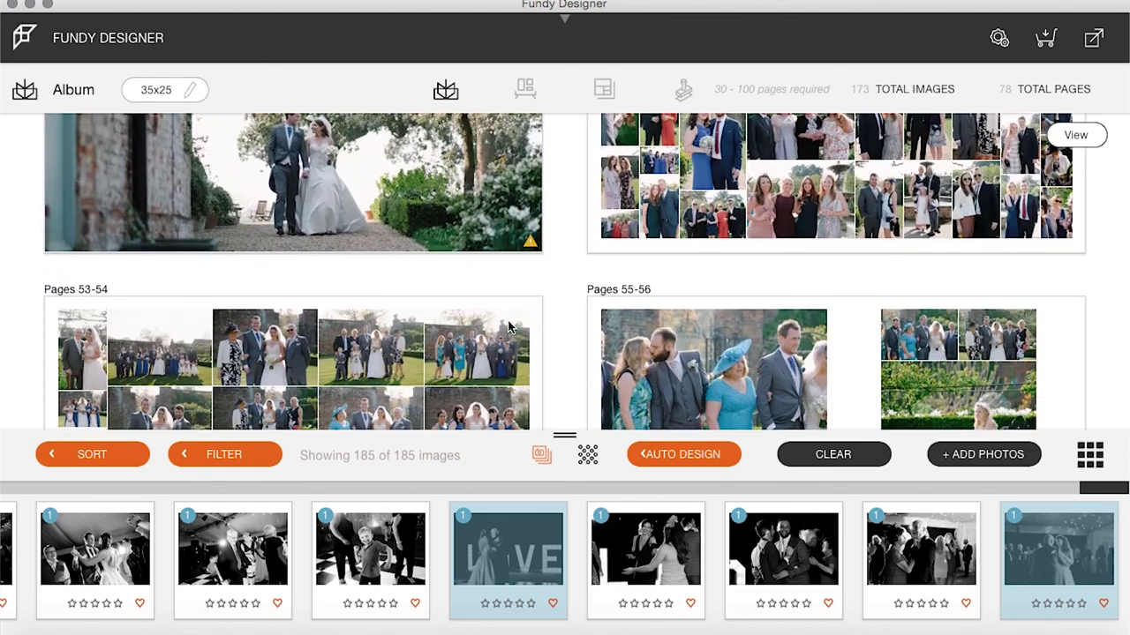
scroll(507, 321, down, 18)
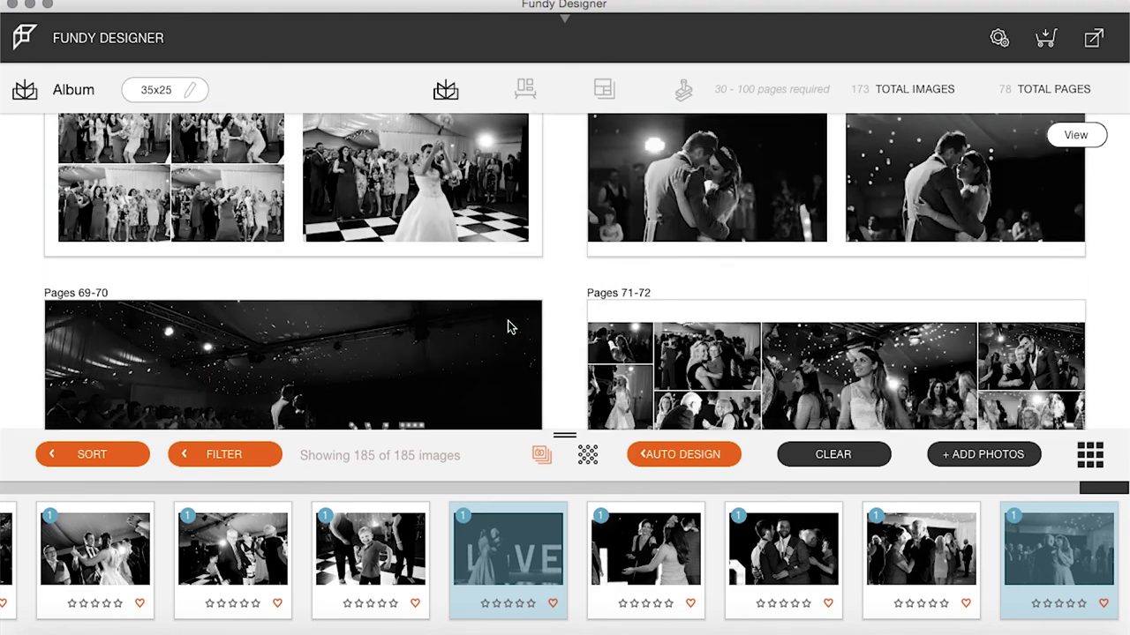
scroll(507, 320, down, 1)
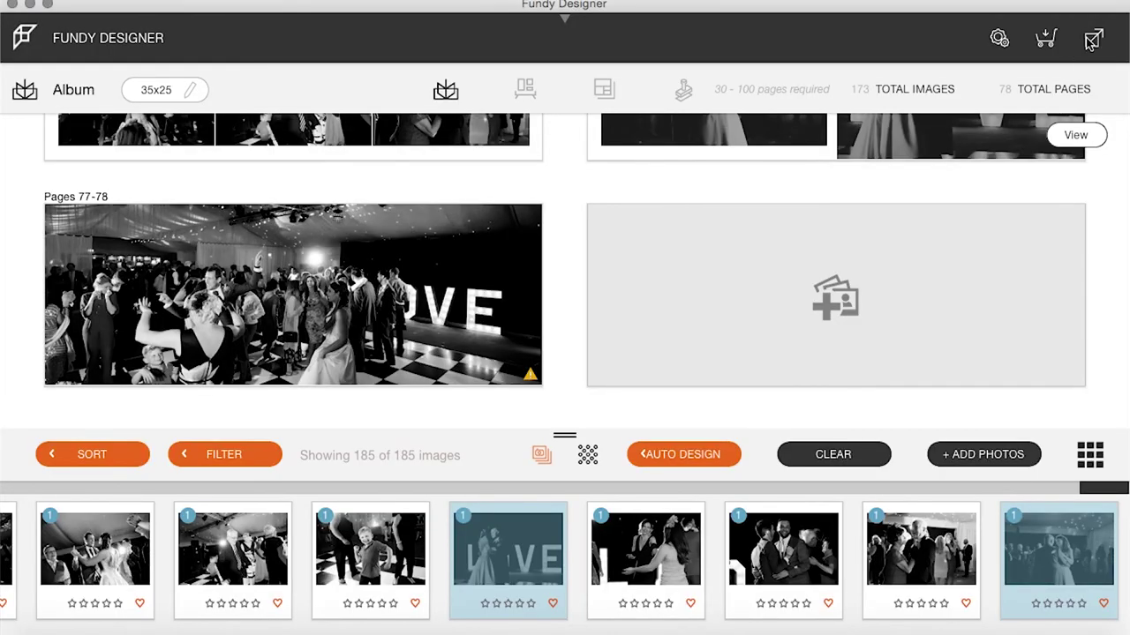
Step: Export all album pages for Proofer into the TPA Album folder on the Desktop, using the sRGB IEC61966-2.1 color profile
click(1094, 40)
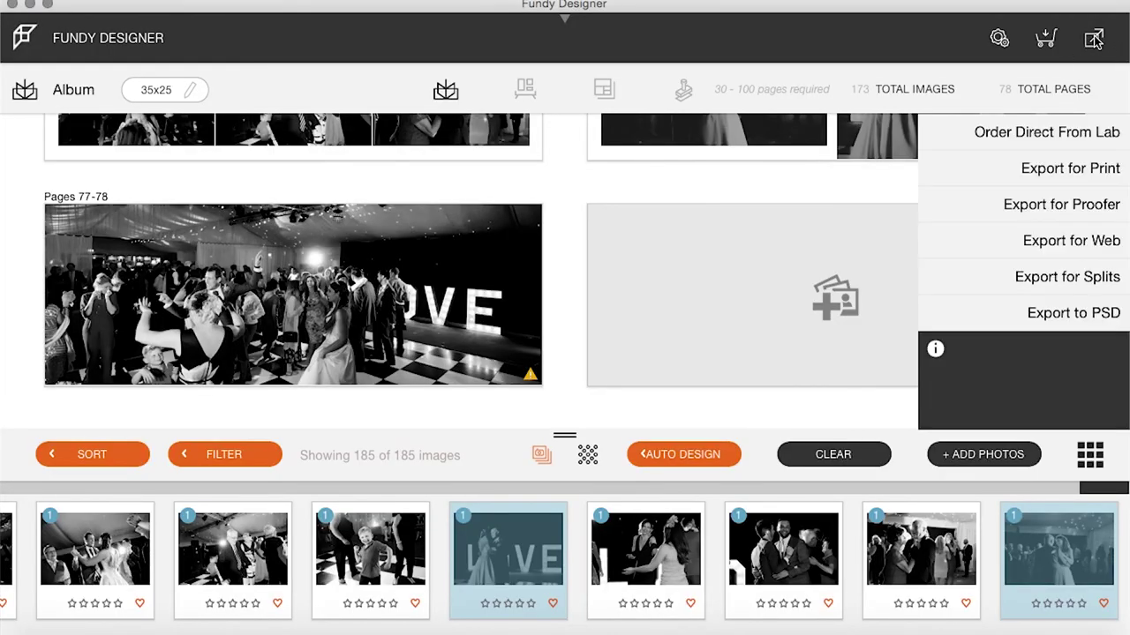
click(1062, 206)
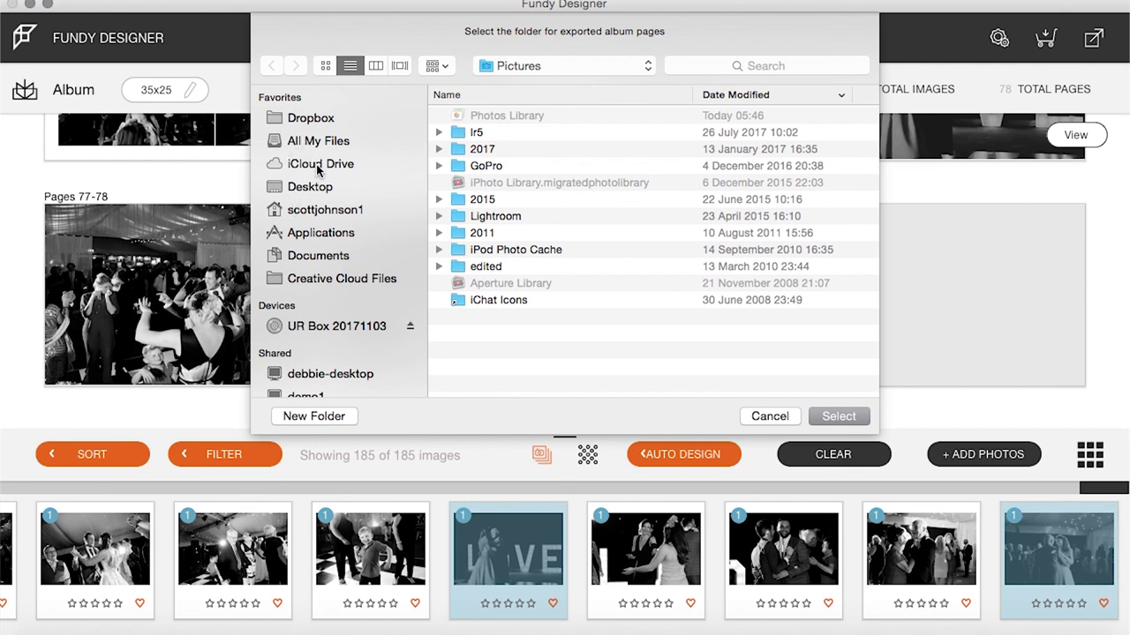
click(315, 187)
click(507, 120)
double_click(507, 120)
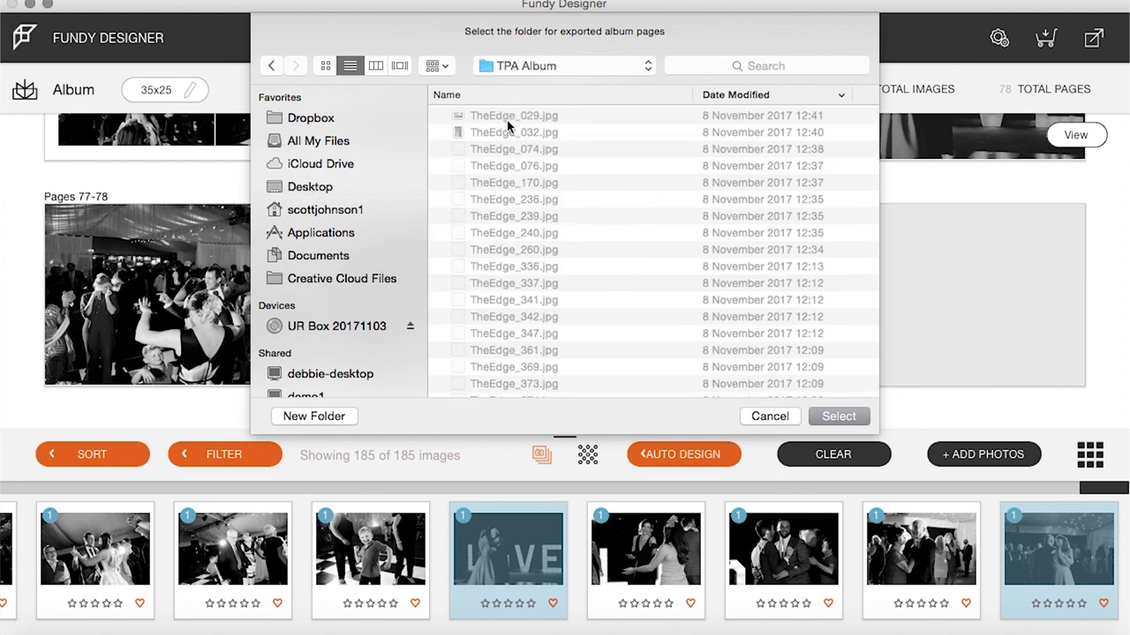
click(838, 417)
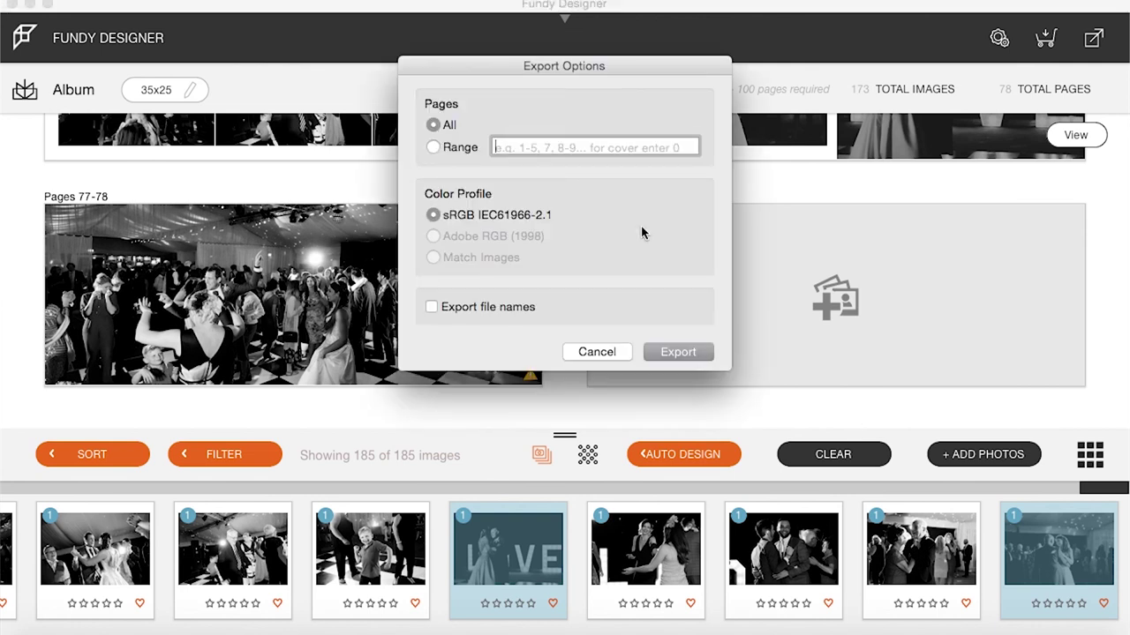
click(693, 357)
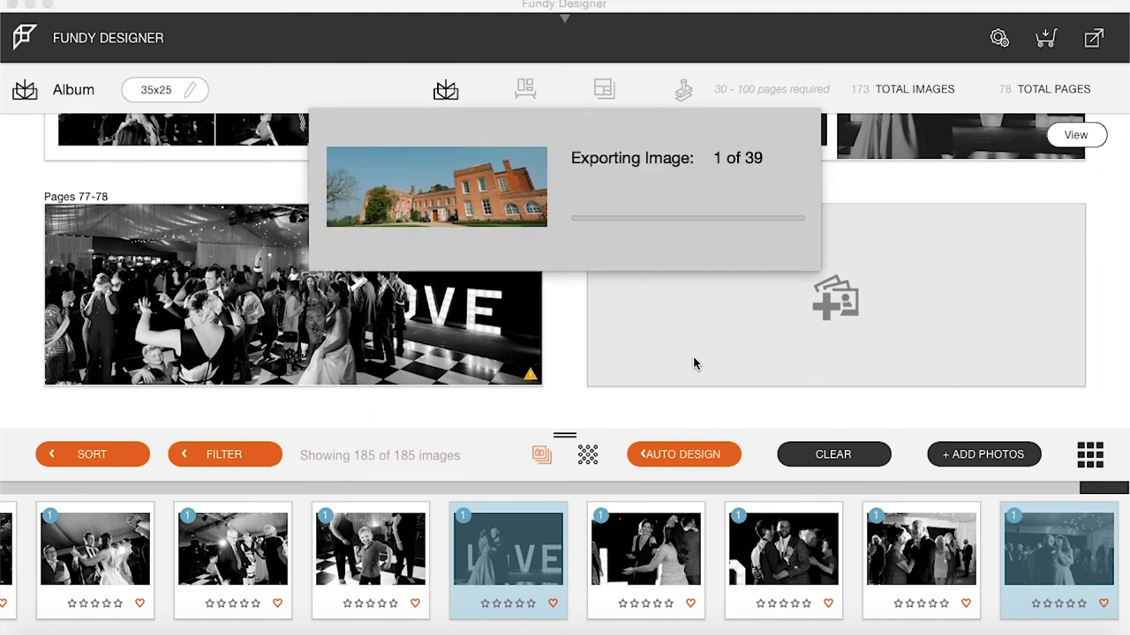